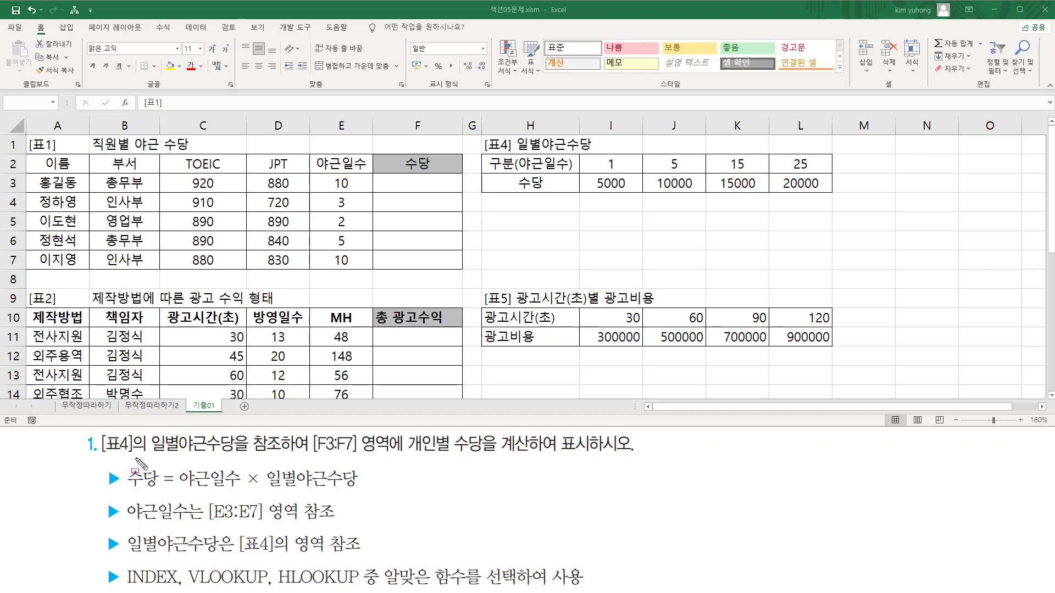
- Read the exercise requirements and locate the allowance range F3:F7, the overtime days E3:E7 and the daily allowance table [표4]
mouse_move(101, 431)
left_mouse_down()
mouse_move(148, 458)
mouse_move(238, 458)
left_mouse_up()
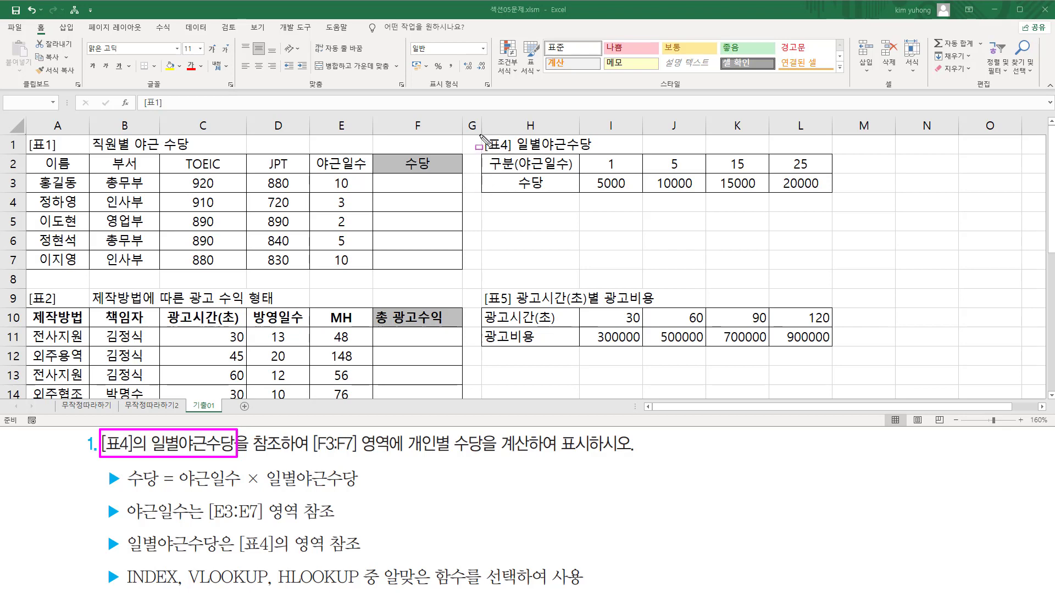
mouse_move(480, 136)
left_mouse_down()
mouse_move(747, 201)
mouse_move(839, 198)
left_mouse_up()
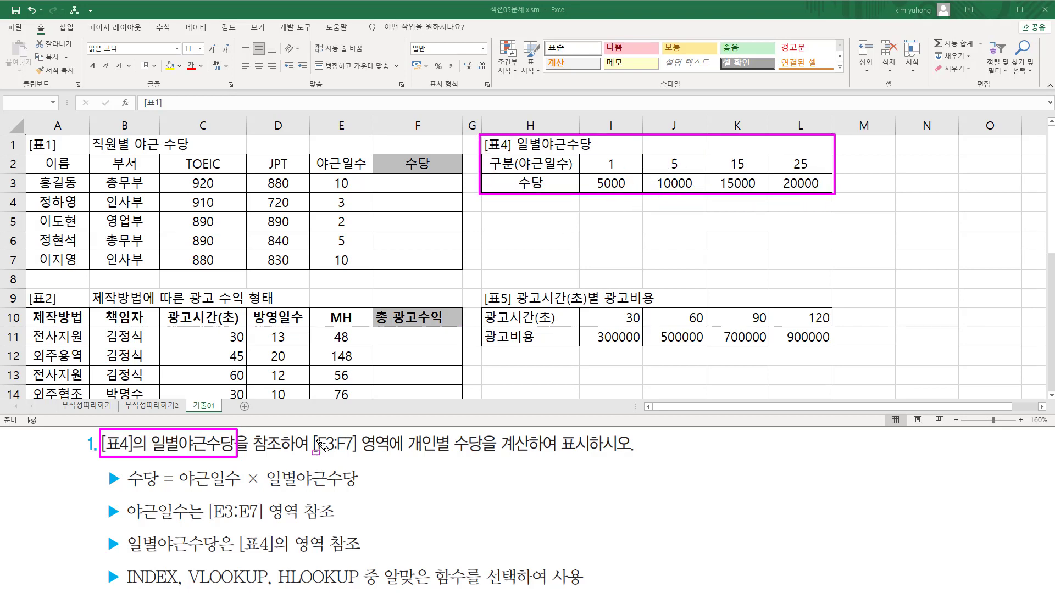
left_click_drag(308, 453, 593, 455)
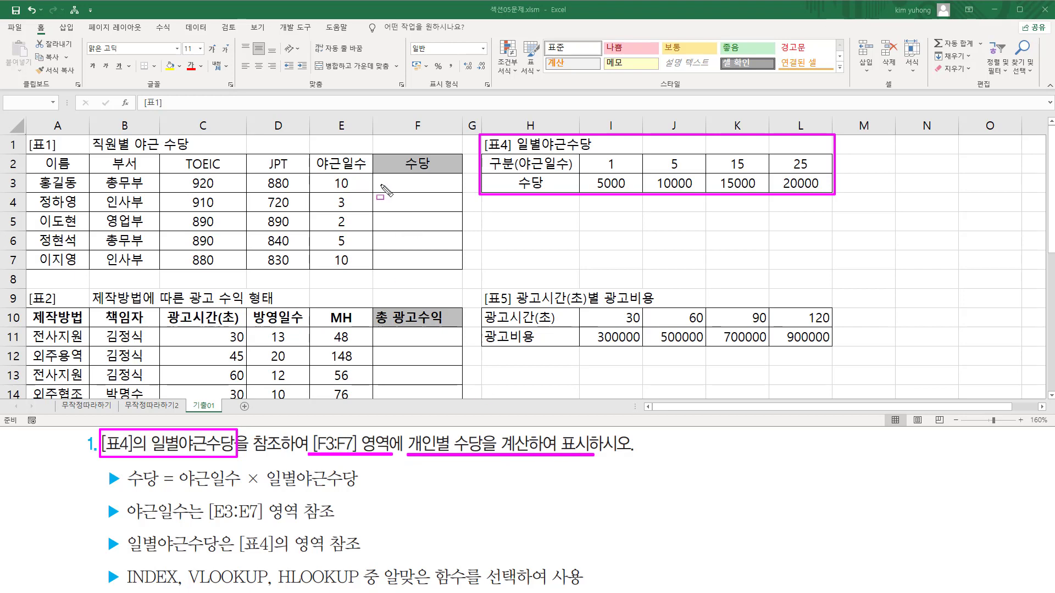
left_click_drag(386, 174, 453, 269)
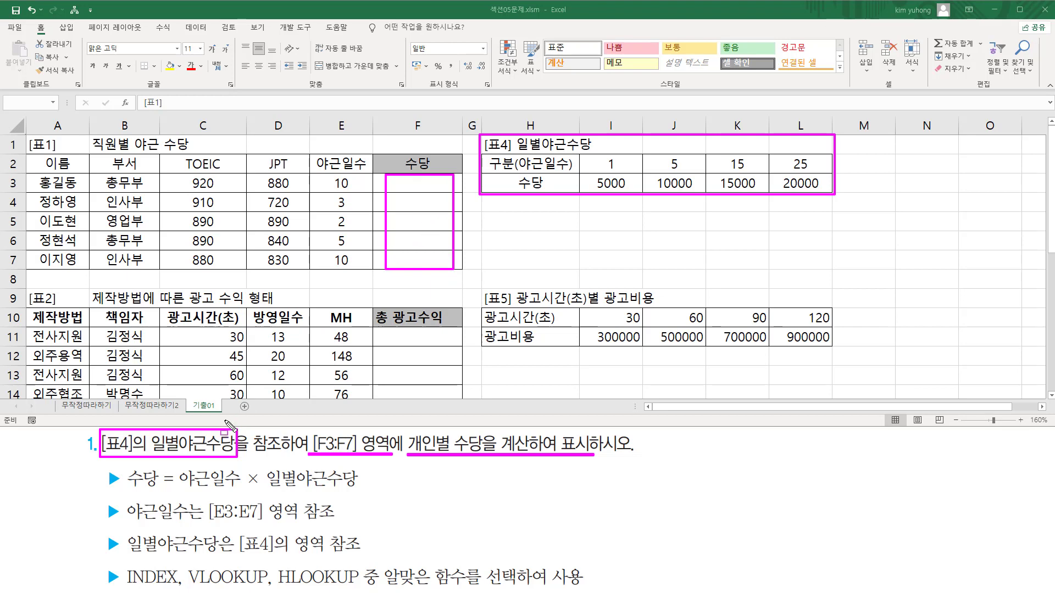
mouse_move(176, 465)
left_mouse_down()
mouse_move(184, 492)
mouse_move(357, 490)
left_mouse_up()
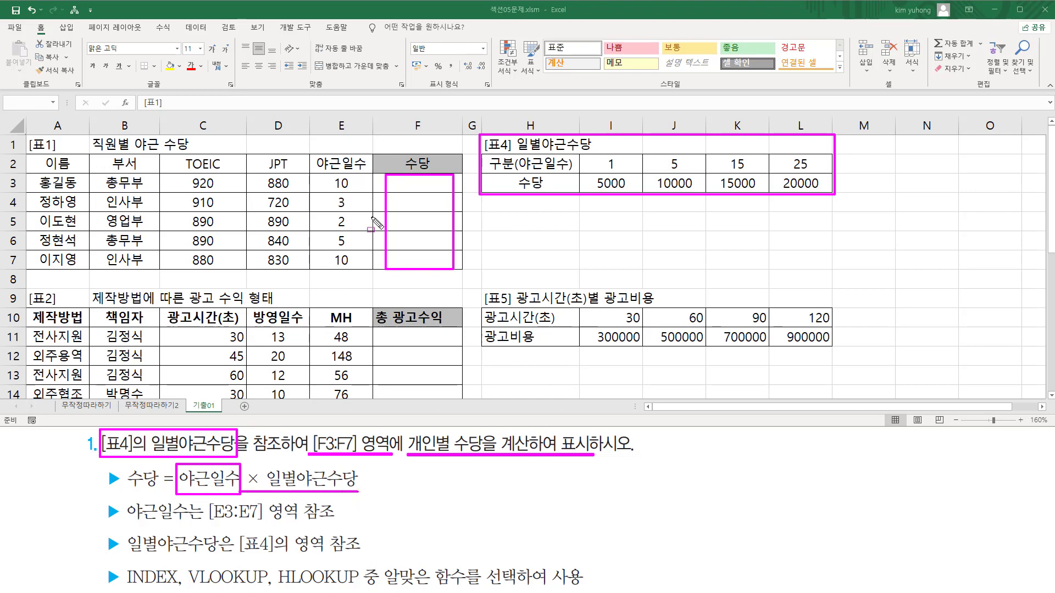
left_click_drag(317, 155, 361, 271)
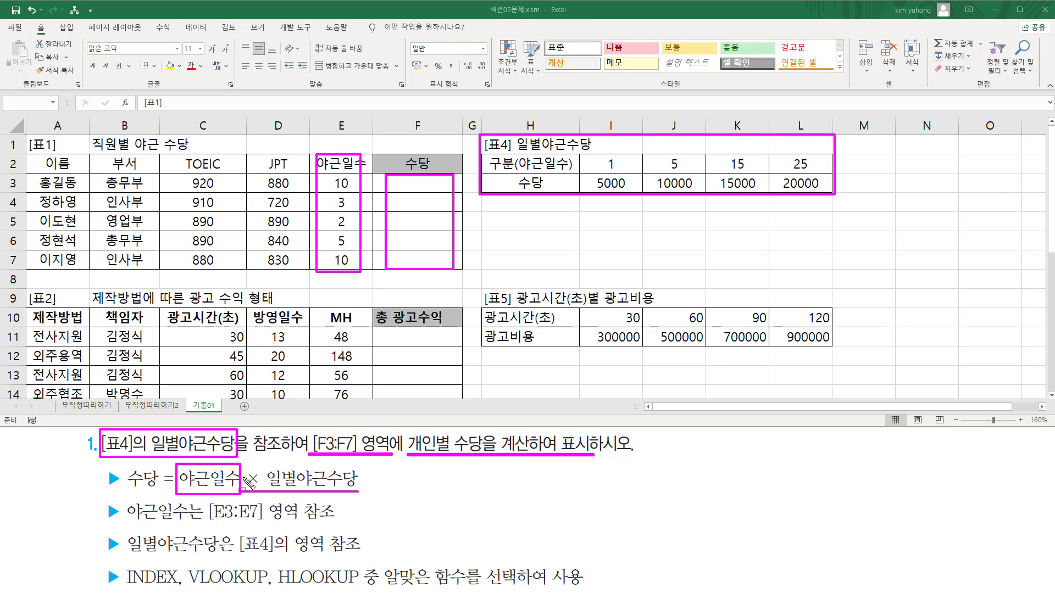
left_click_drag(187, 486, 222, 486)
left_click_drag(207, 522, 329, 521)
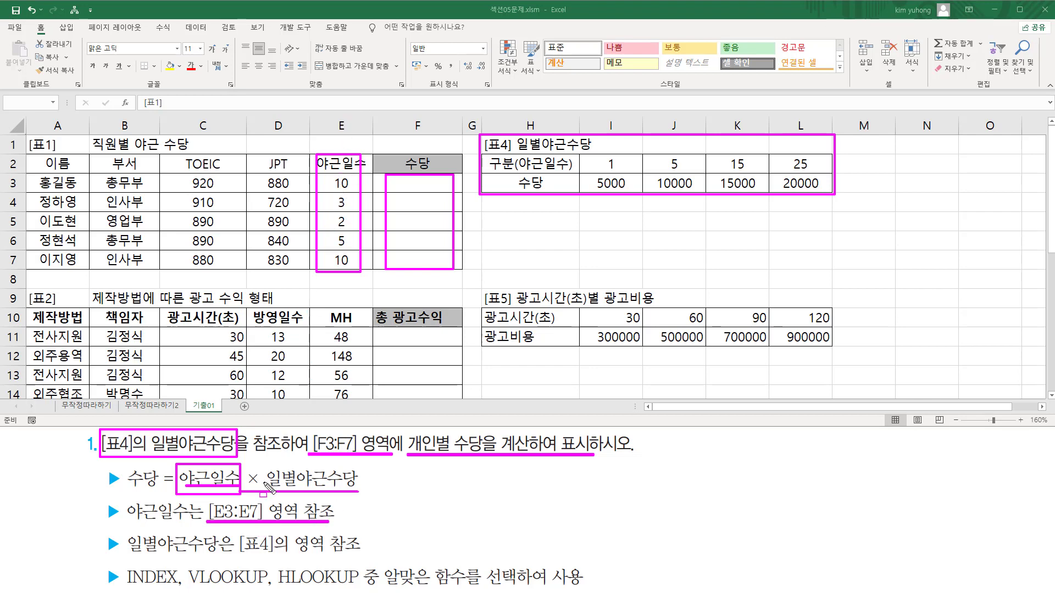
left_click_drag(123, 559, 352, 558)
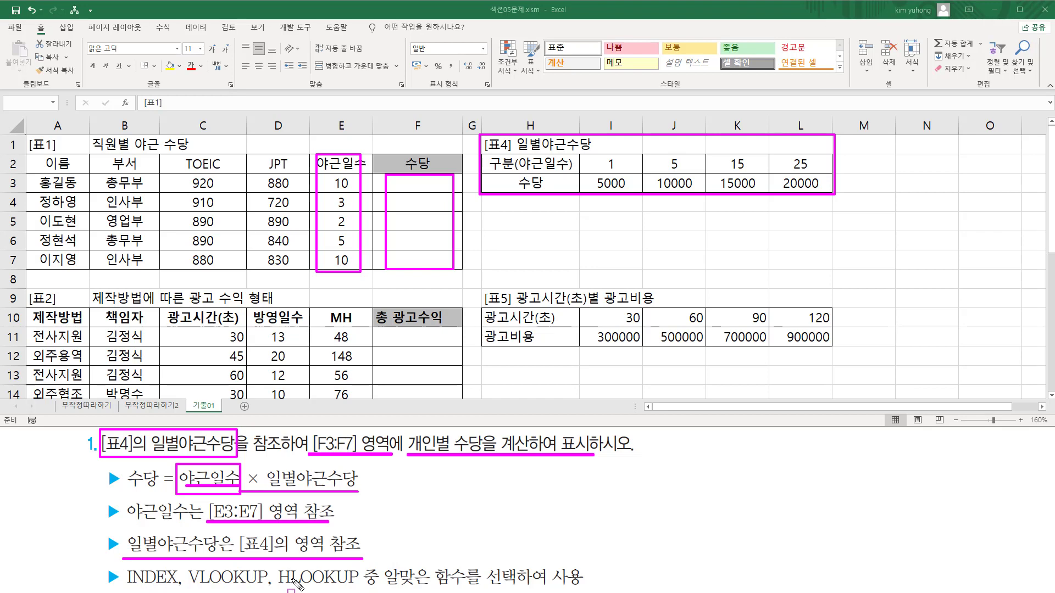
mouse_move(378, 586)
left_mouse_down()
mouse_move(584, 584)
mouse_move(585, 566)
left_mouse_up()
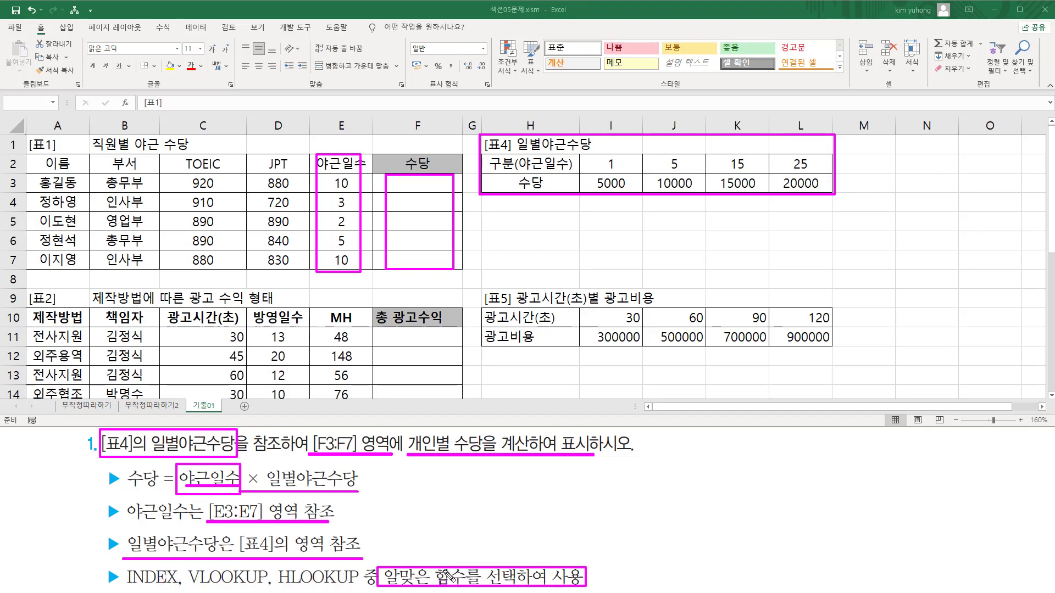
key("Escape")
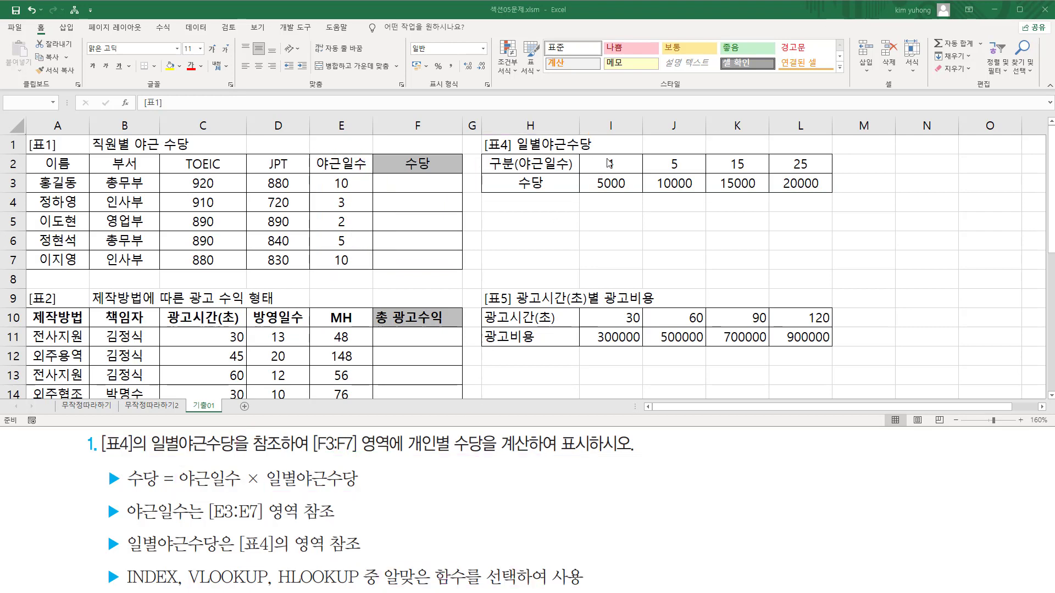
- Examine the row layout of [표4] in I2:L3 to decide which of INDEX, VLOOKUP and HLOOKUP fits
left_click_drag(582, 154, 832, 193)
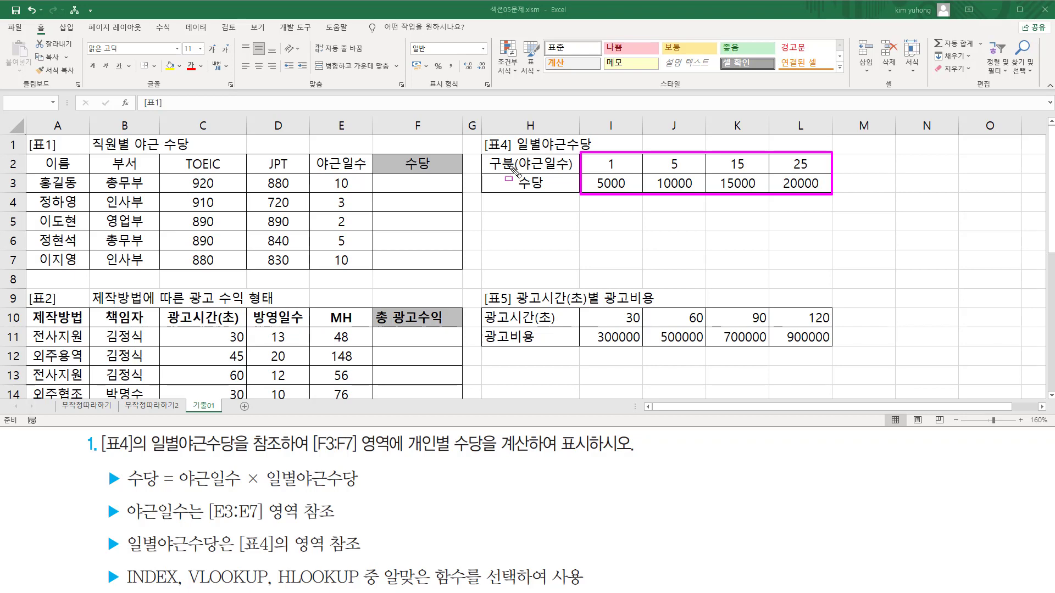
left_click_drag(569, 164, 825, 164)
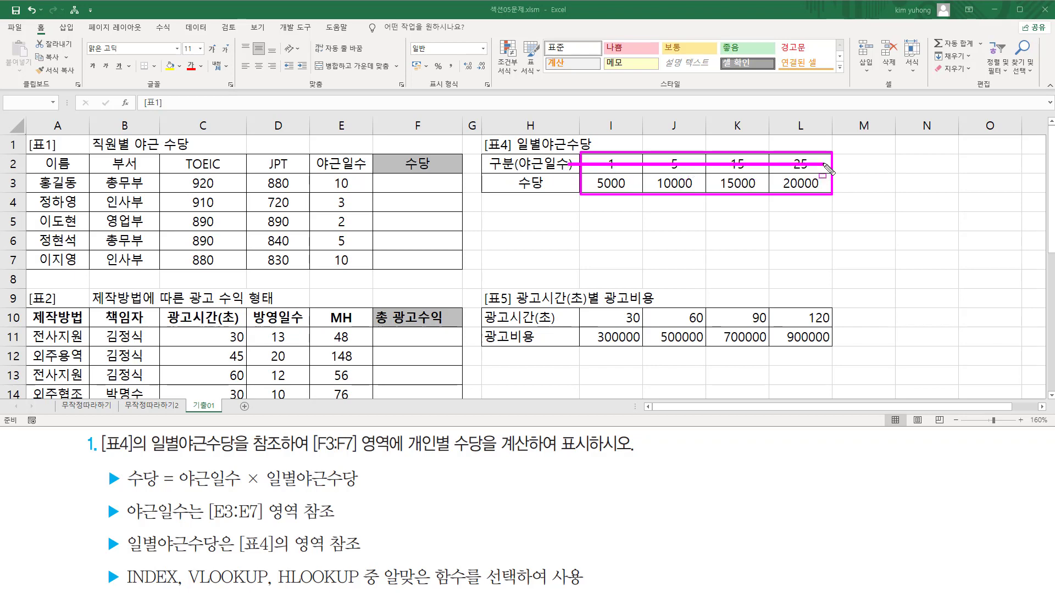
left_click_drag(554, 184, 834, 185)
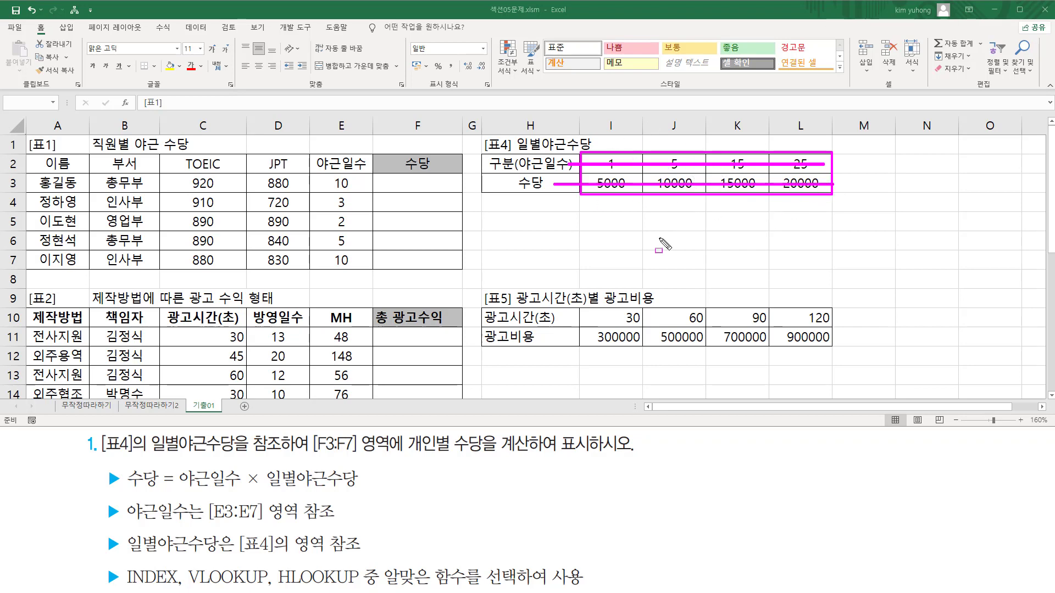
left_click_drag(278, 563, 362, 588)
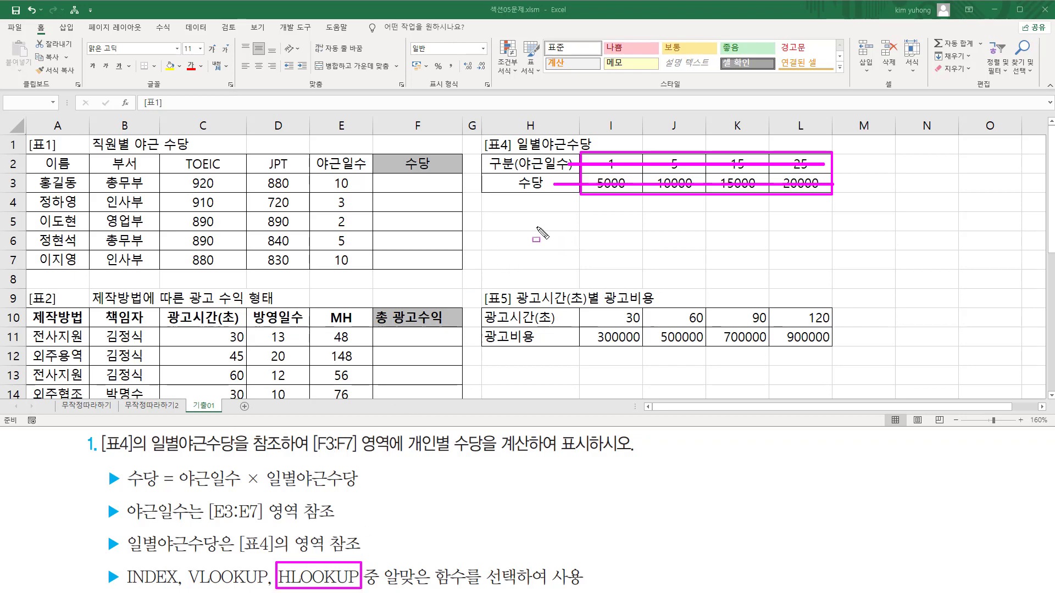
key("Escape")
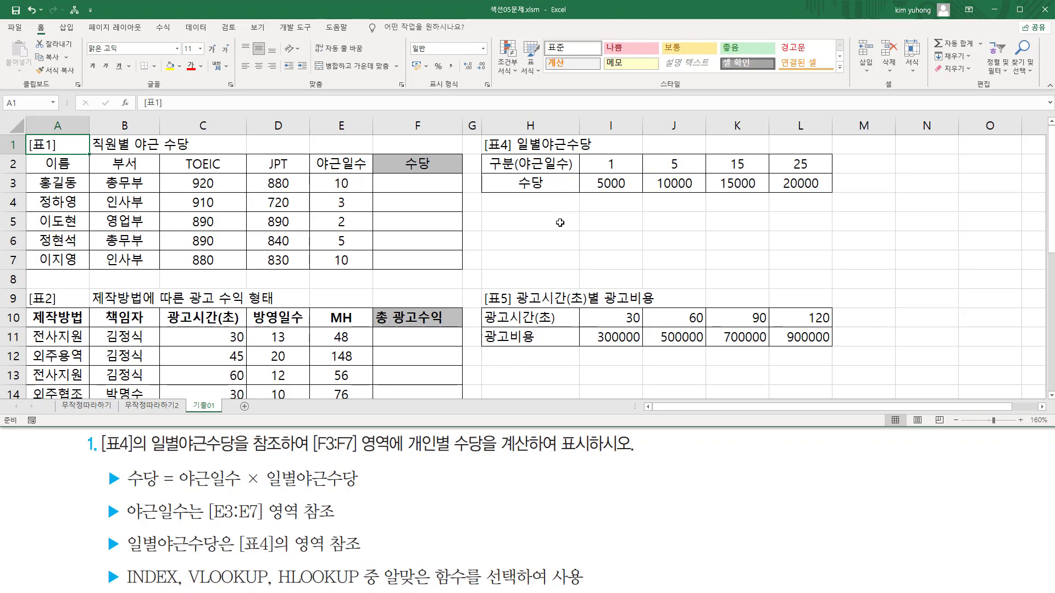
- Enter the syntax note "hlookup( 찾을값 , 범위 $ , 행번호 , 옵션 )" in cell H5
left_click(560, 222)
type("ho")
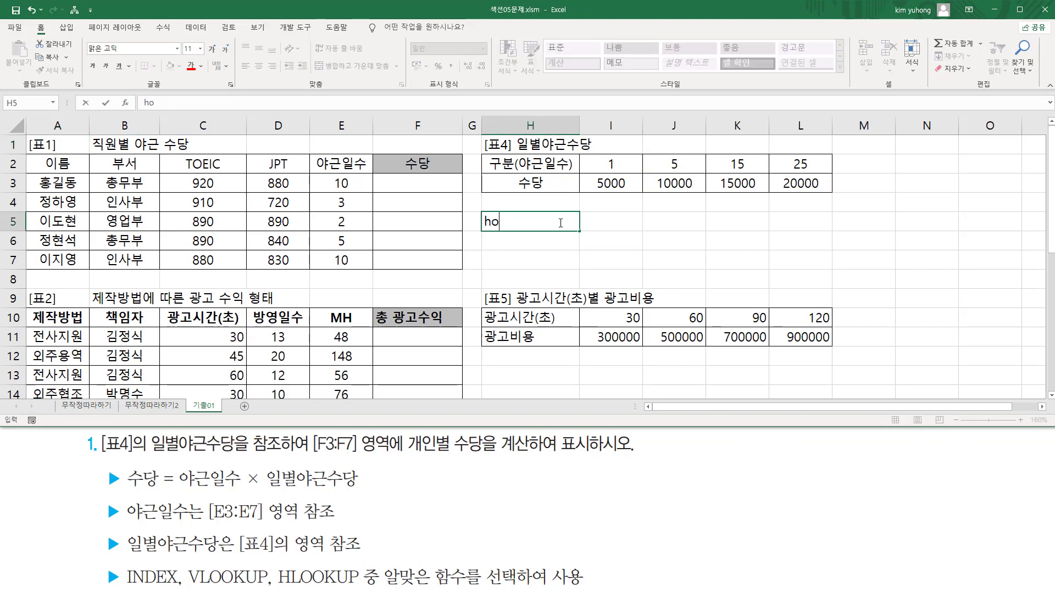
type("looku")
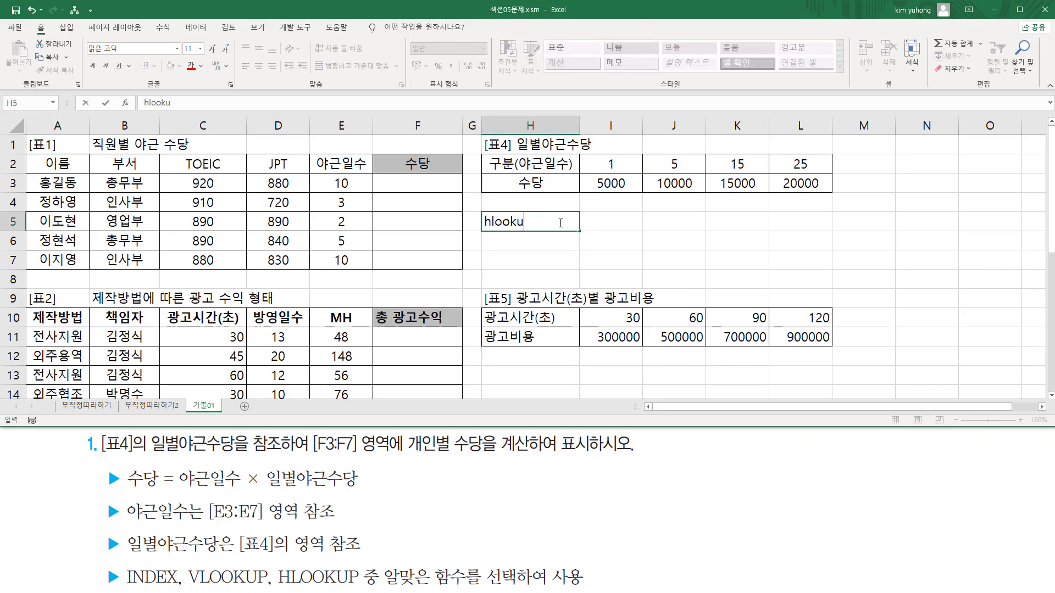
type("p( 찾을값 ,")
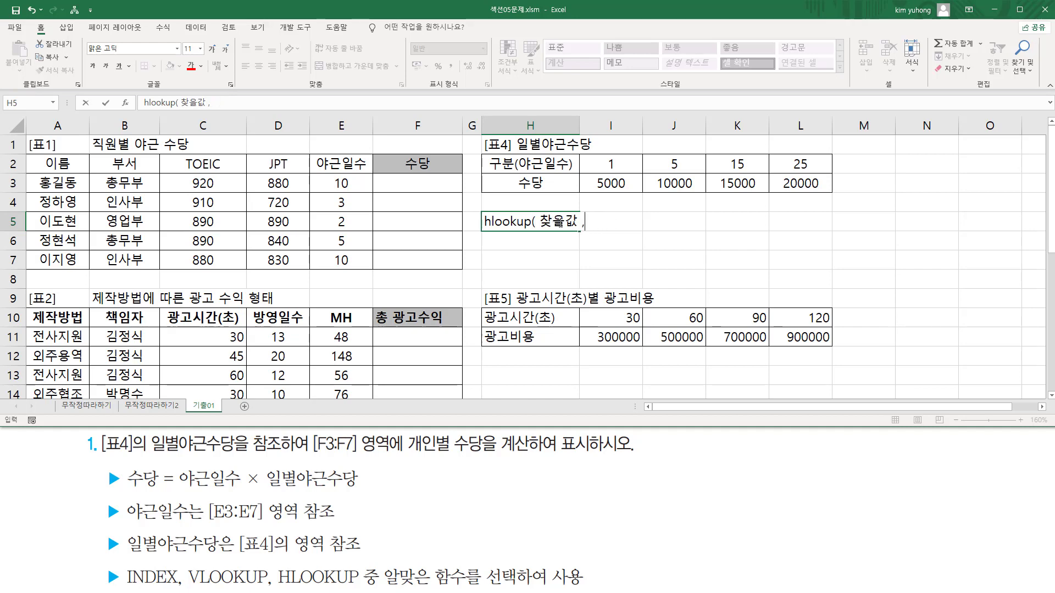
type(" 범위")
type(" $ , ")
type("ㅎ")
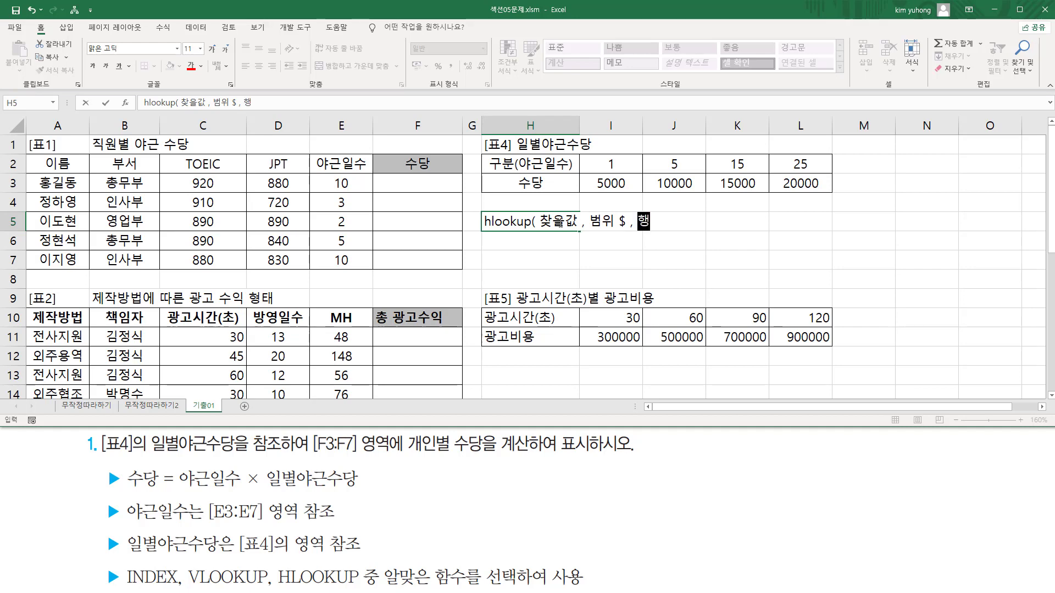
type("버")
type("호")
type(" , 옵션")
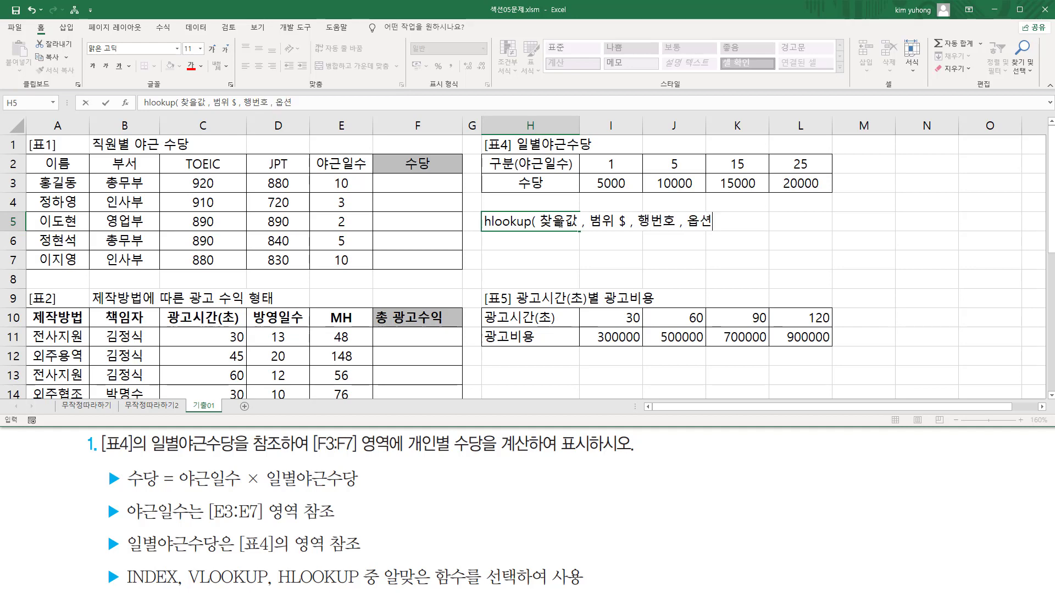
type(" )")
key("Return")
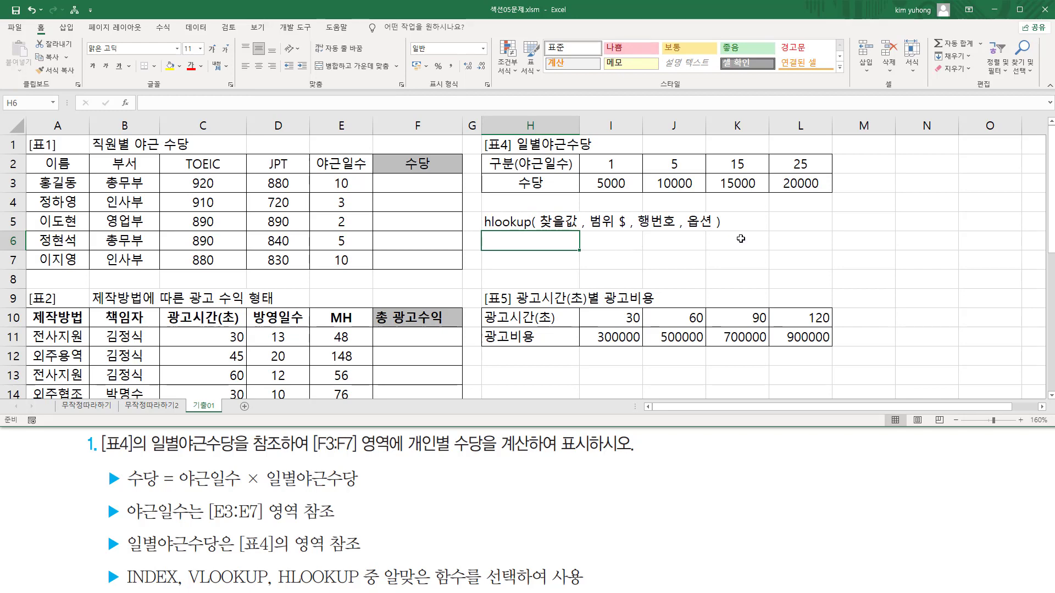
- Review the range, row number and option arguments of the HLOOKUP note against [표4], cell E3 and the allowance cells
mouse_move(589, 208)
left_mouse_down()
mouse_move(604, 231)
mouse_move(627, 235)
left_mouse_up()
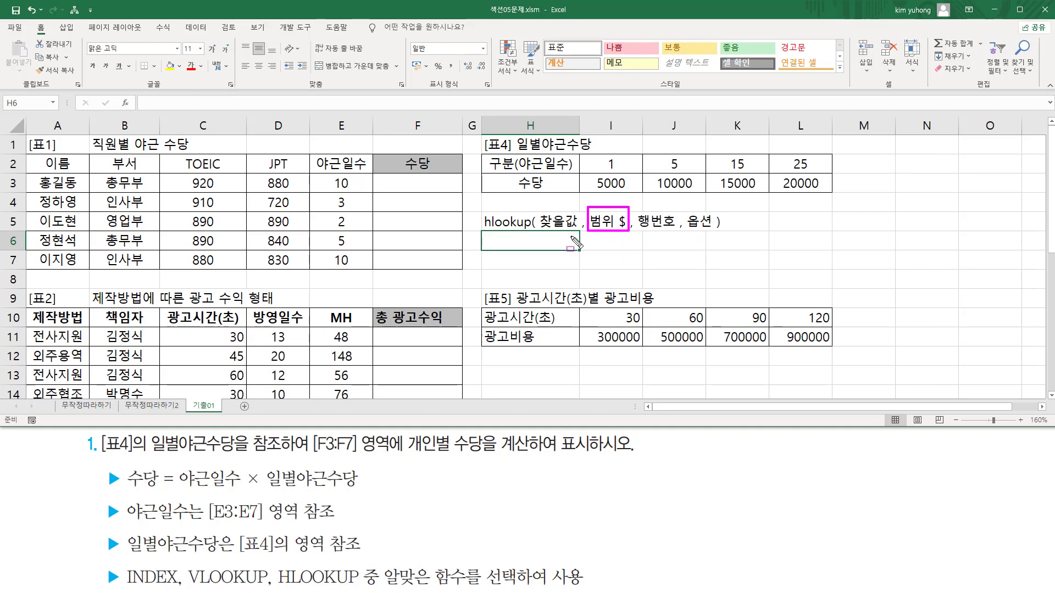
mouse_move(402, 176)
left_mouse_down()
mouse_move(439, 184)
mouse_move(397, 208)
mouse_move(430, 207)
mouse_move(406, 230)
mouse_move(437, 237)
left_mouse_up()
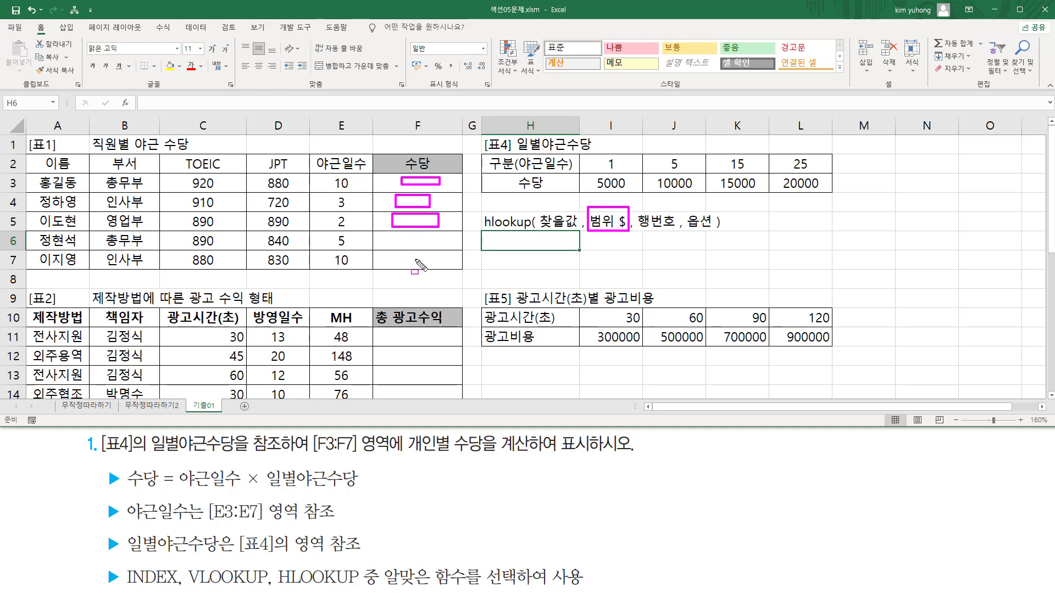
mouse_move(578, 153)
left_mouse_down()
mouse_move(591, 177)
mouse_move(832, 193)
left_mouse_up()
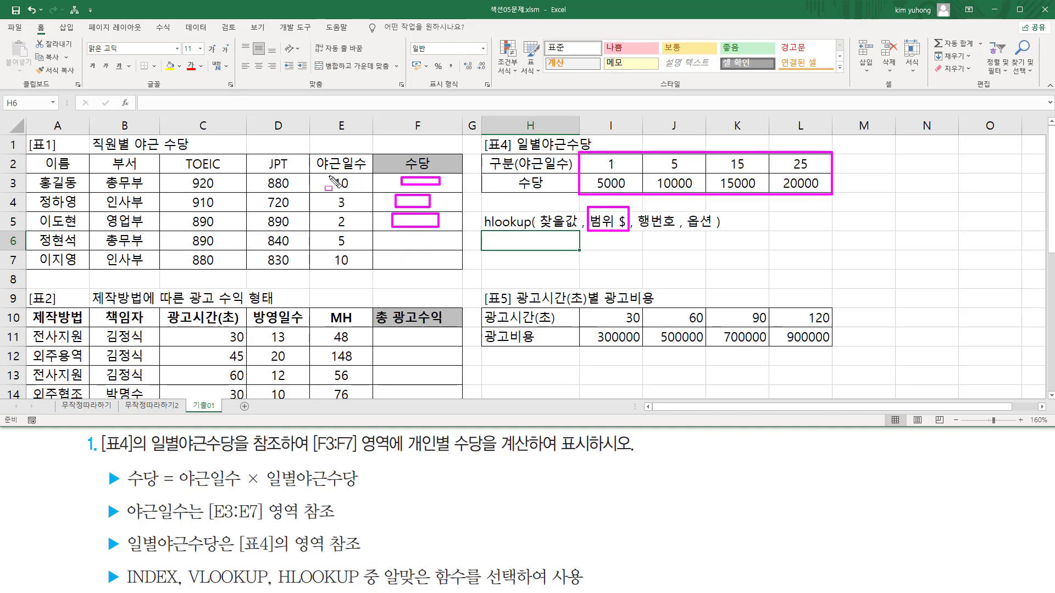
mouse_move(328, 188)
left_mouse_down()
mouse_move(350, 189)
mouse_move(331, 177)
left_mouse_up()
left_click_drag(639, 228, 675, 228)
left_click_drag(561, 185, 834, 185)
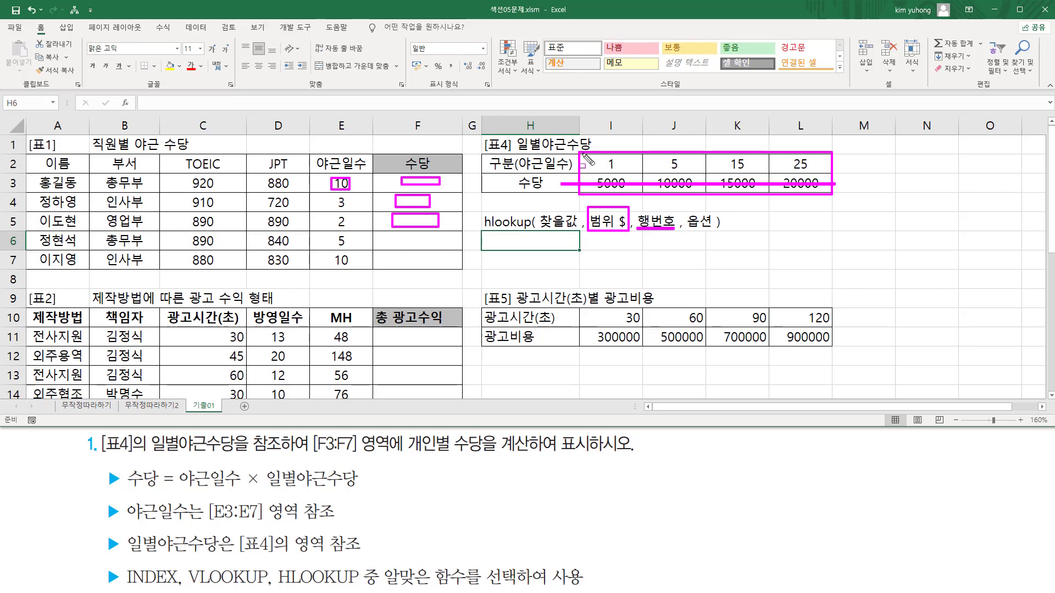
left_click_drag(584, 156, 829, 193)
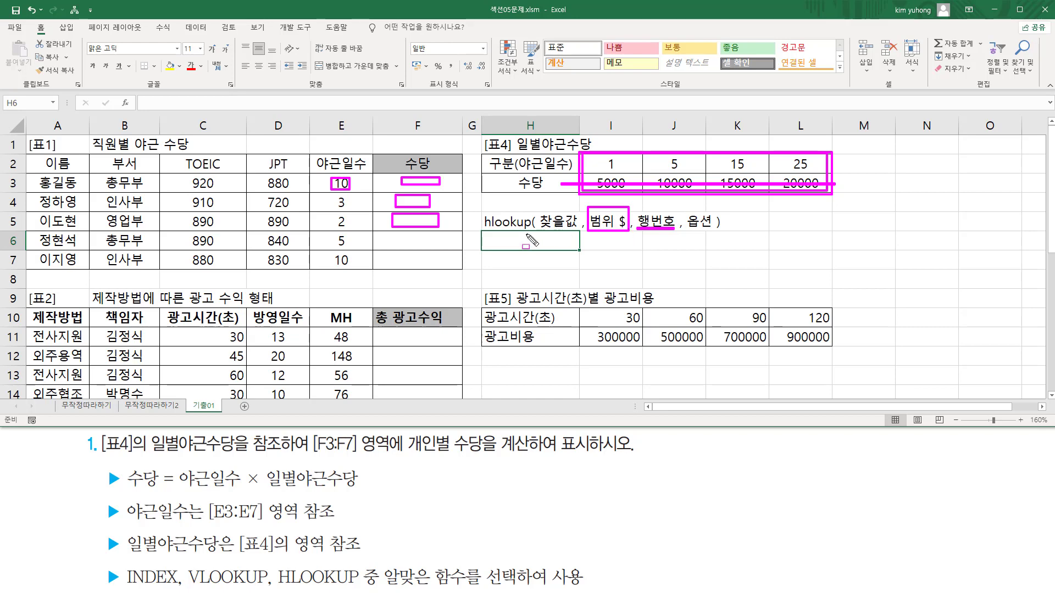
mouse_move(686, 207)
left_mouse_down()
mouse_move(698, 231)
mouse_move(721, 236)
left_mouse_up()
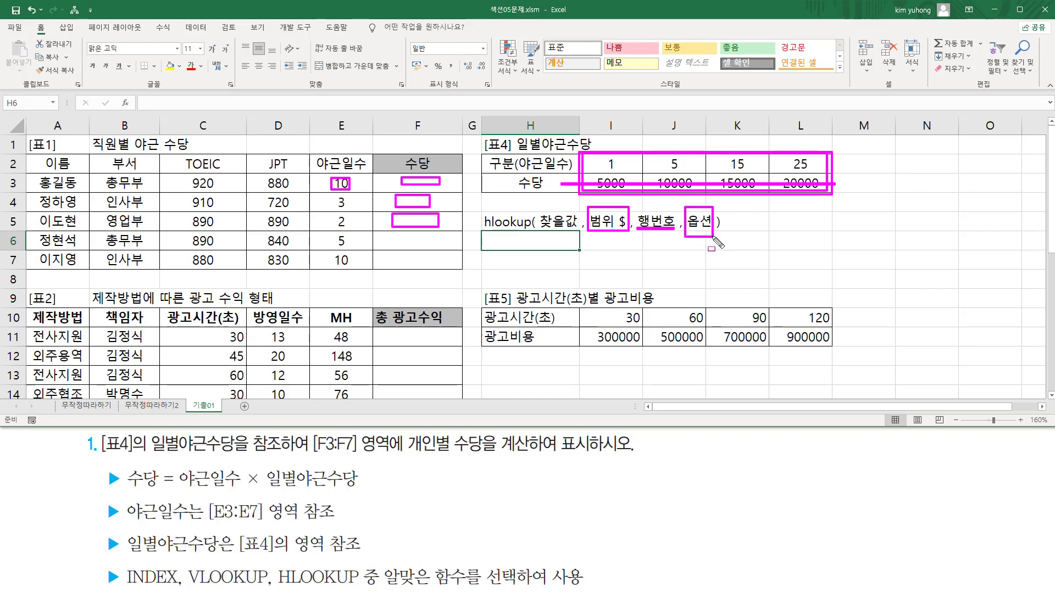
key("Escape")
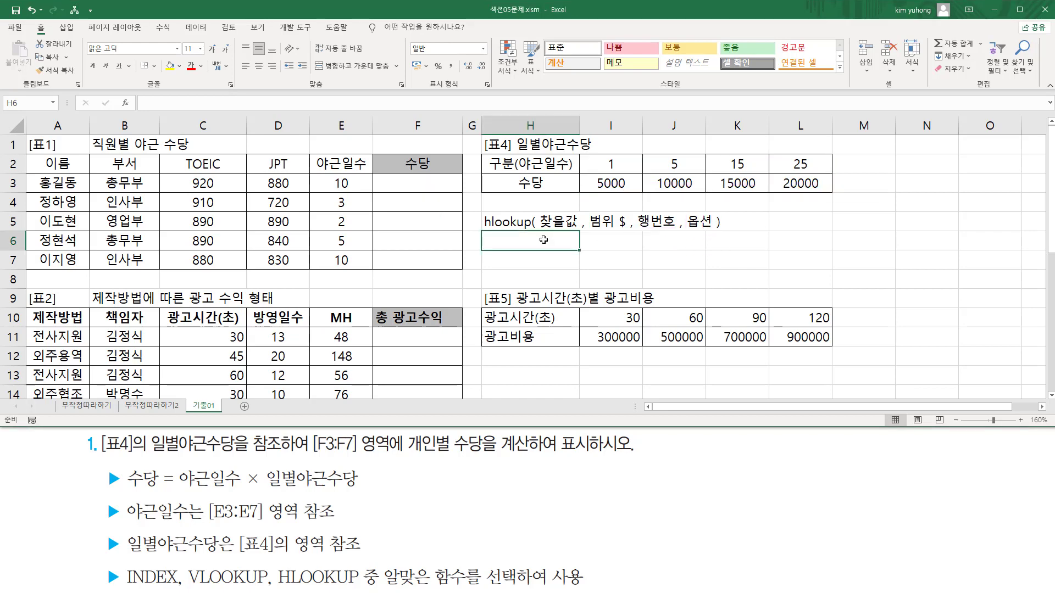
- List the option values below the syntax note, entering TRUE in H6 and FALSE in H7
type("ㅚㅐ")
key("BackSpace")
key("BackSpace")
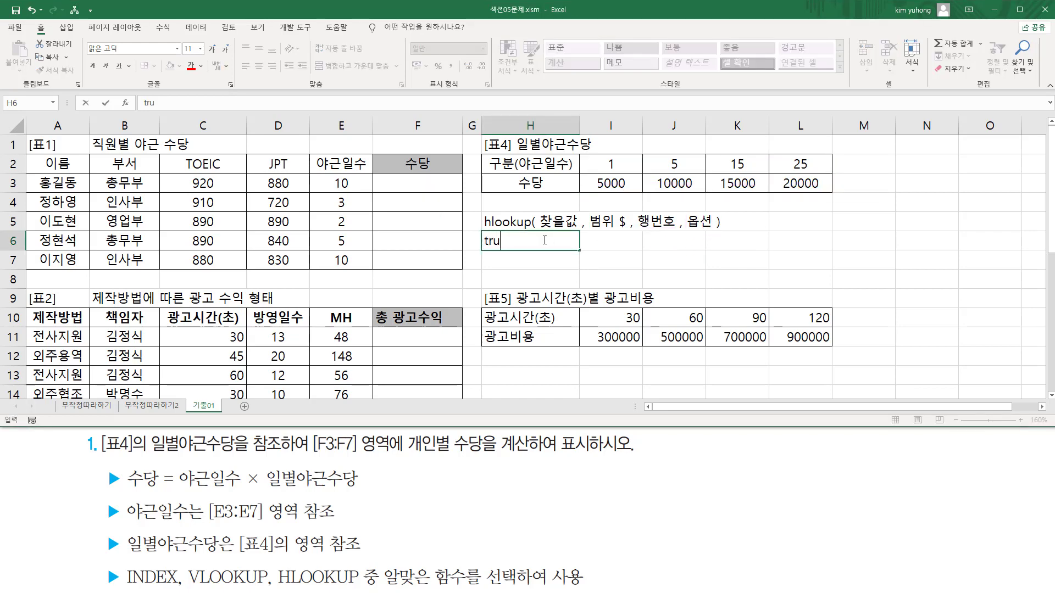
key("Return")
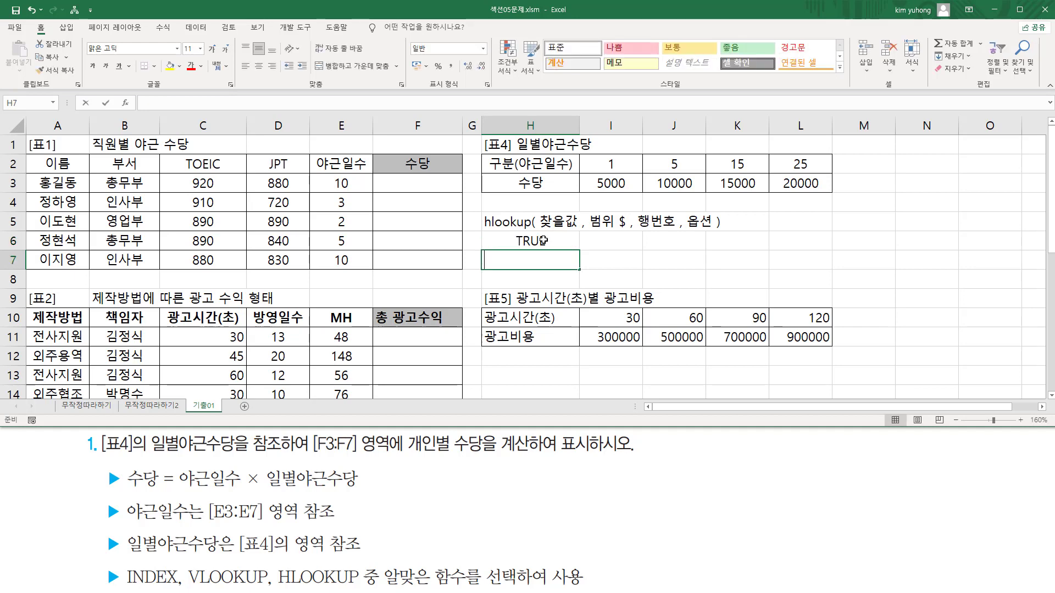
type("false")
key("Return")
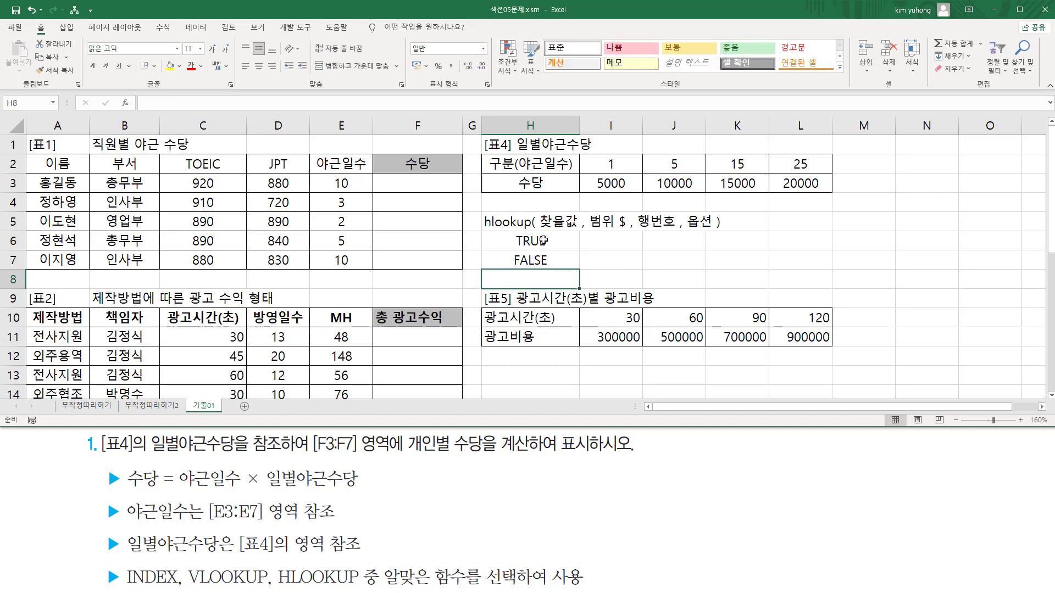
- Extend the TRUE entry in H6 to read "TRUE(생략)" and select the cell beside it, I6
left_click(543, 240)
double_click(543, 240)
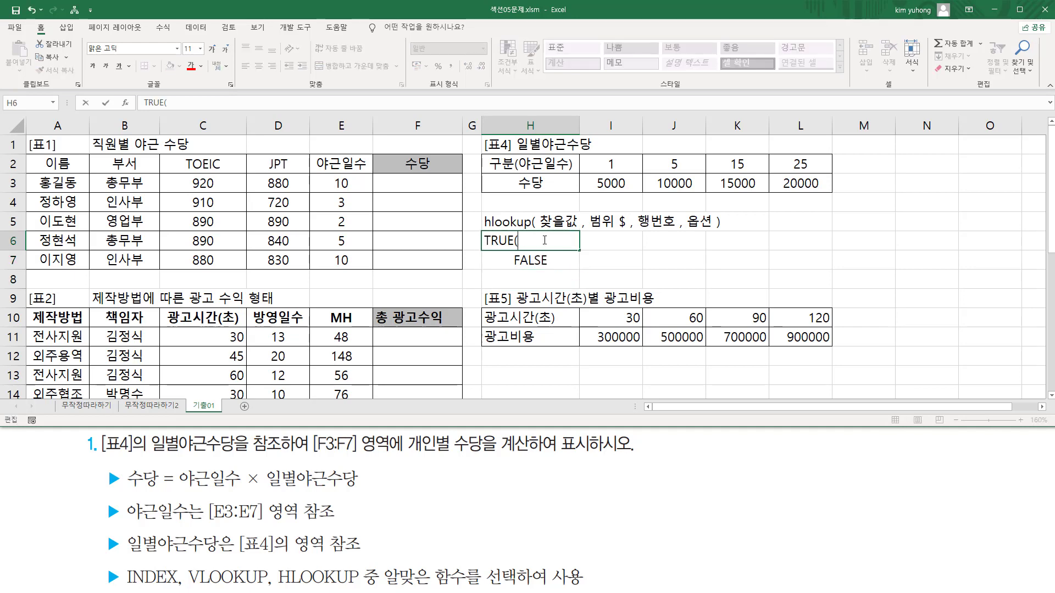
type("(생ㄹ")
type(")")
key("Return")
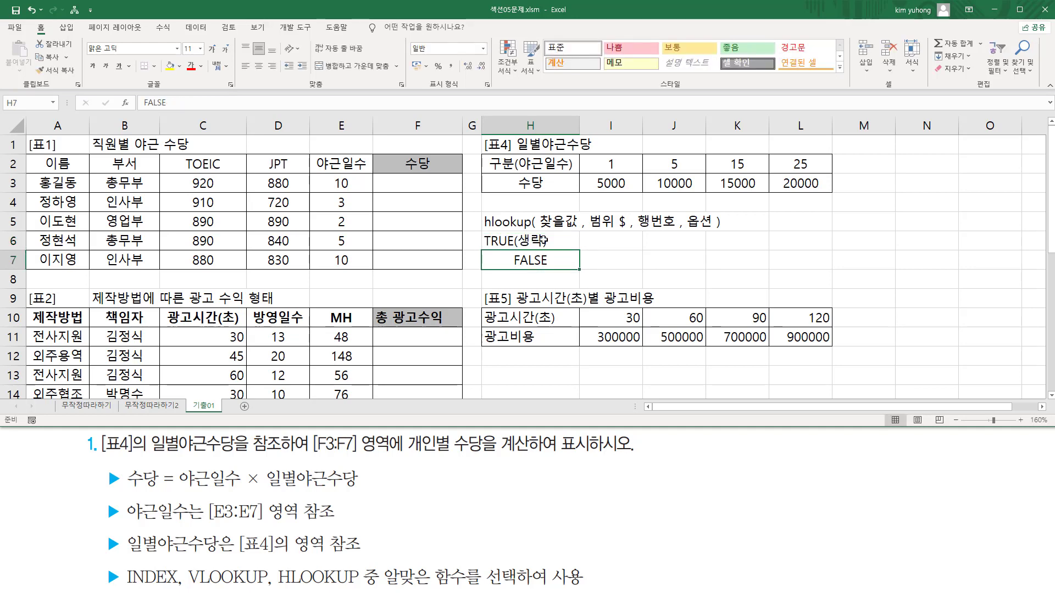
left_click(542, 240)
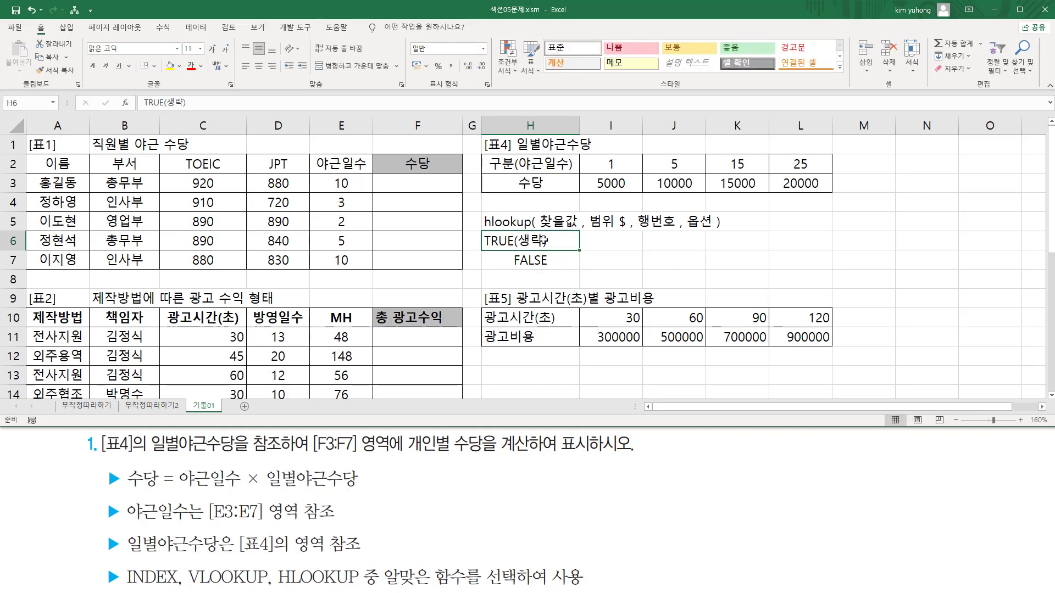
left_click(600, 240)
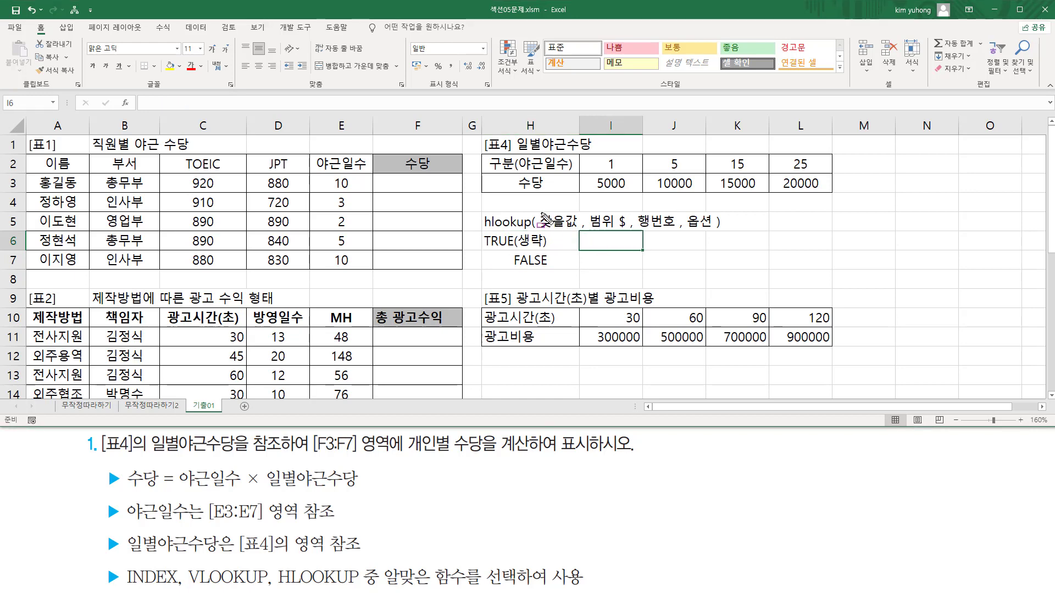
- Describe the two option values beside them, entering "근사값" in I6 and "정확하게일치하는값" in I7
mouse_move(541, 214)
left_mouse_down()
mouse_move(573, 230)
mouse_move(612, 221)
mouse_move(630, 233)
left_mouse_up()
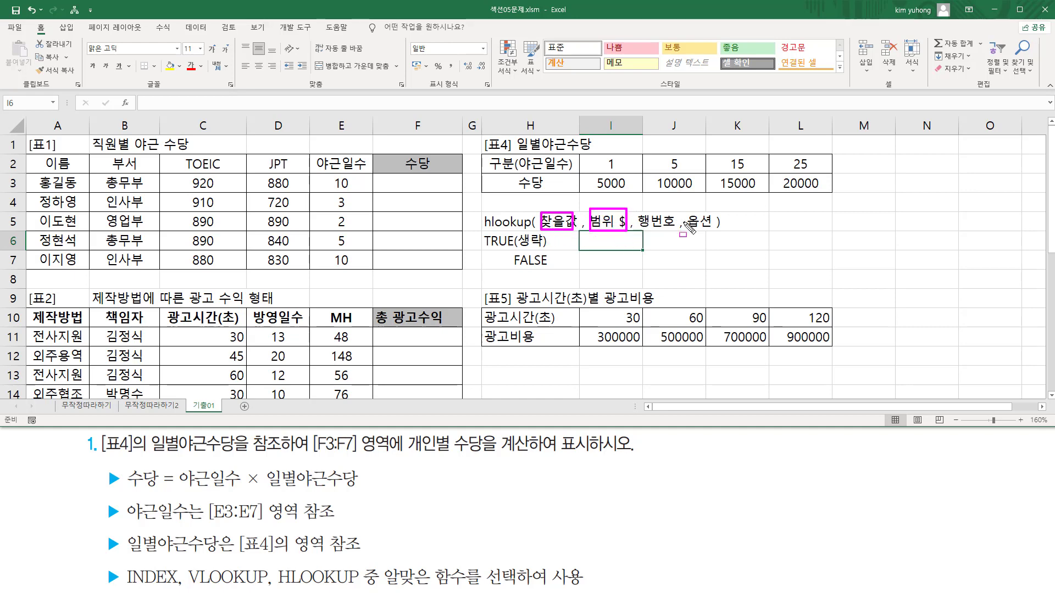
left_click_drag(688, 226, 713, 227)
key("Escape")
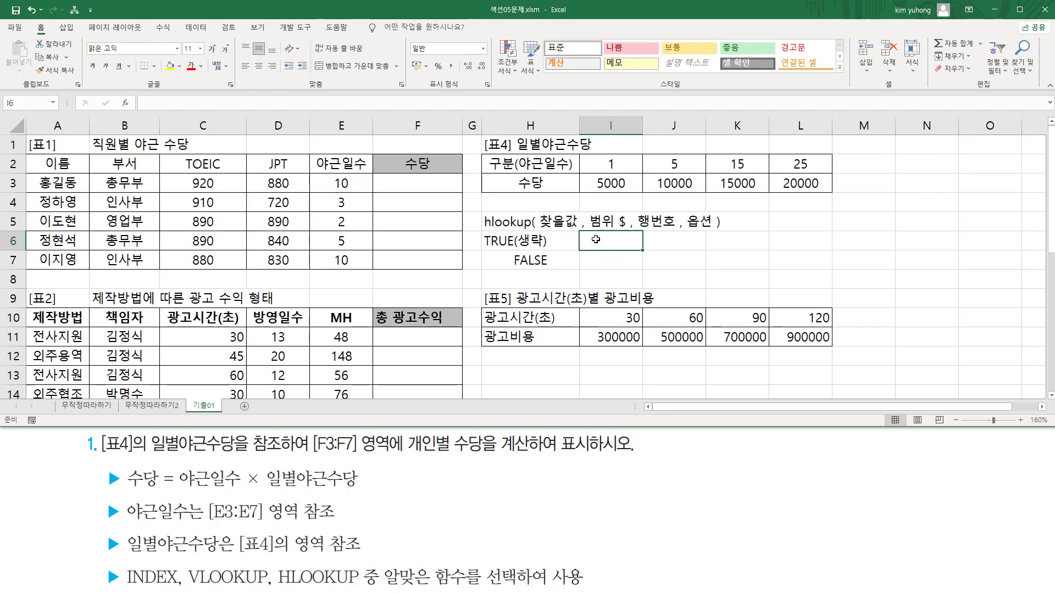
type("근삭")
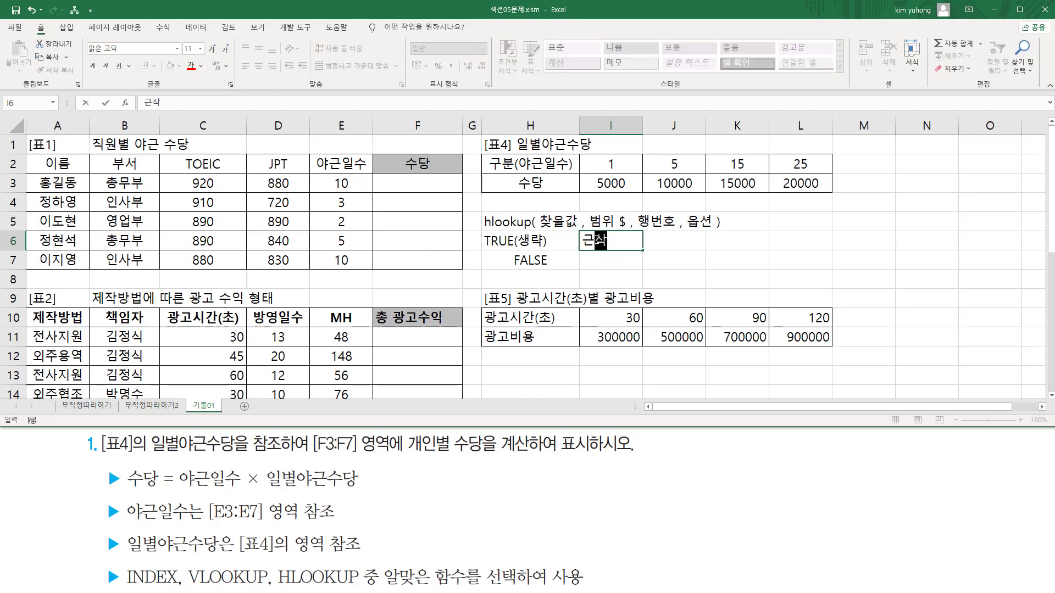
type("값")
key("Return")
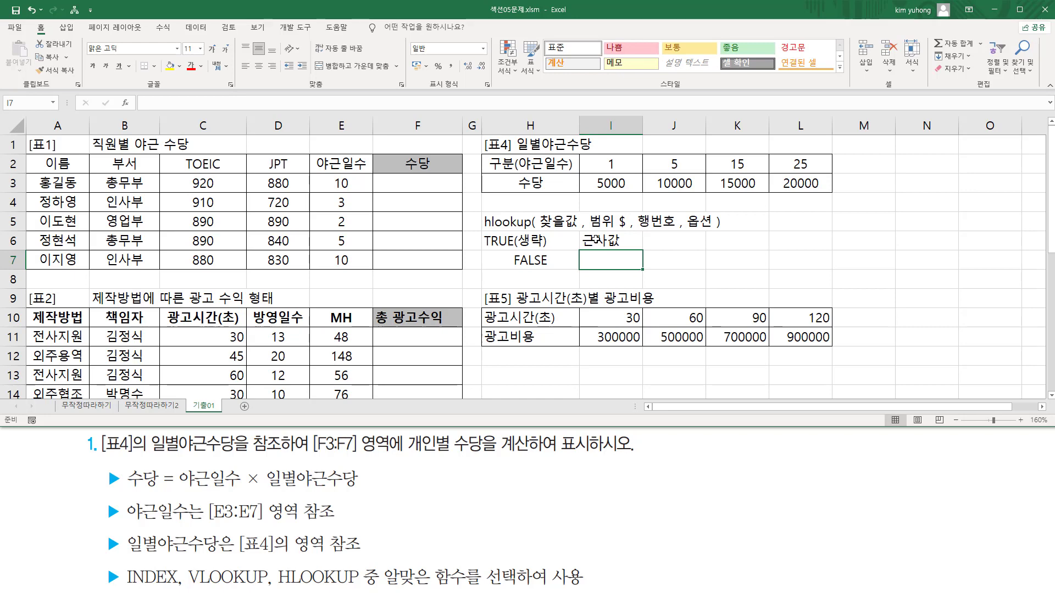
type("정ㅎ")
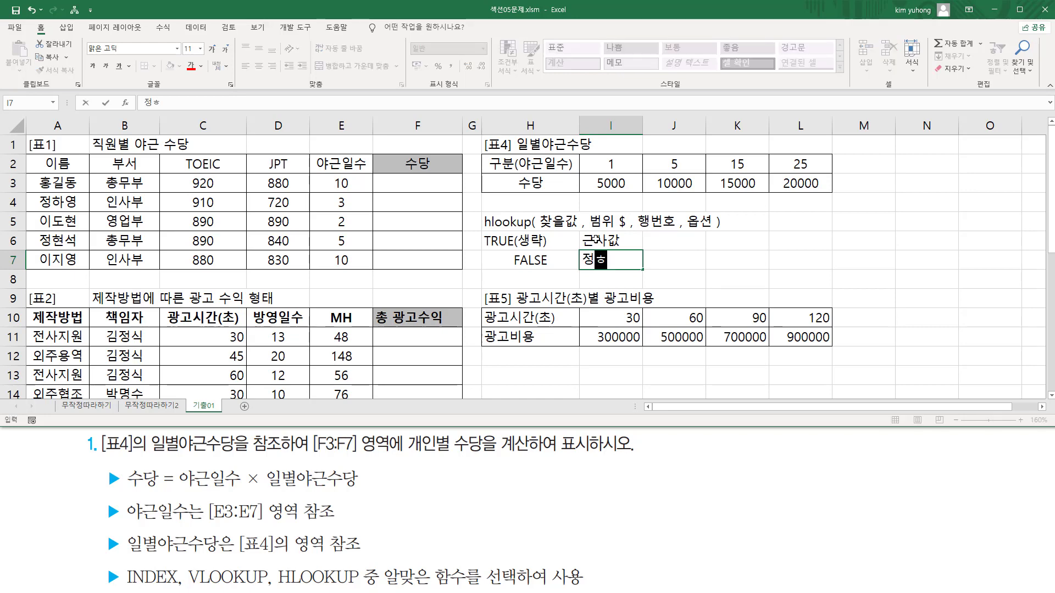
type("하게일차")
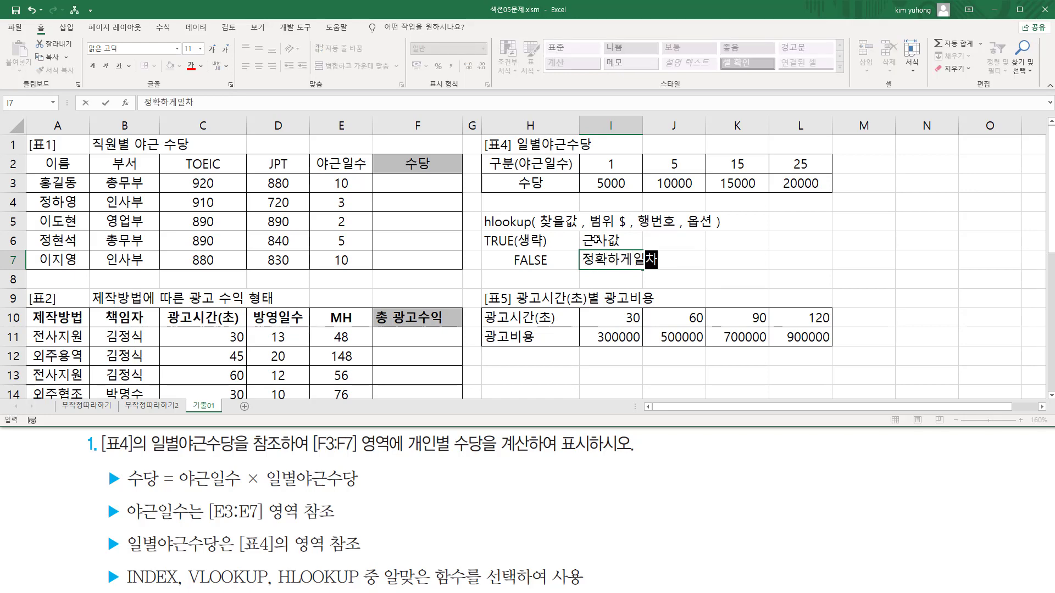
key("BackSpace")
type("치하는값")
key("ctrl+Return")
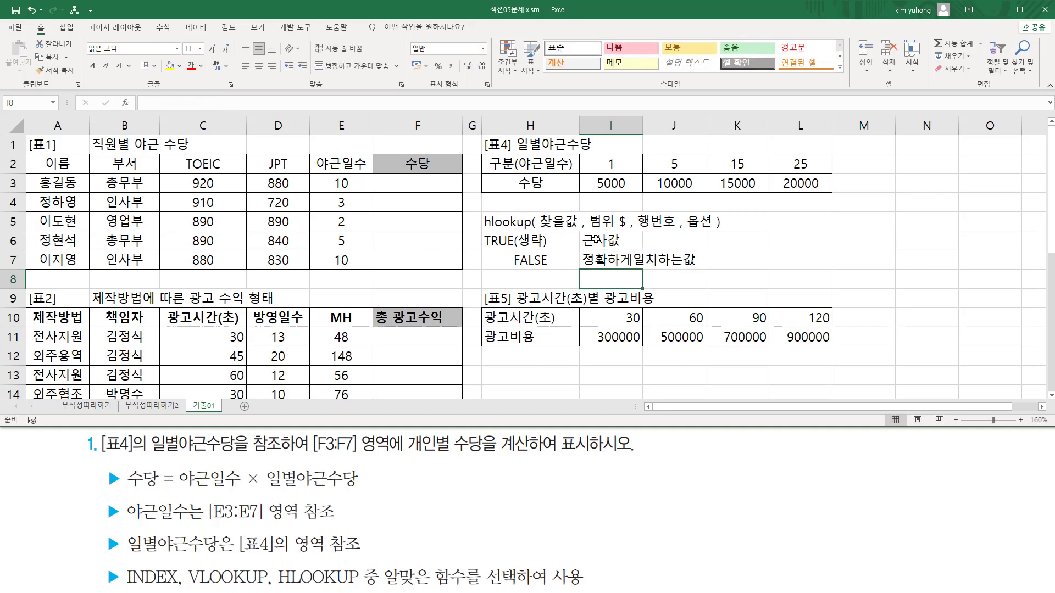
- Review the option argument of the HLOOKUP note, comparing the overtime days in E3 with the [표4] range I2:L3
left_click(550, 240)
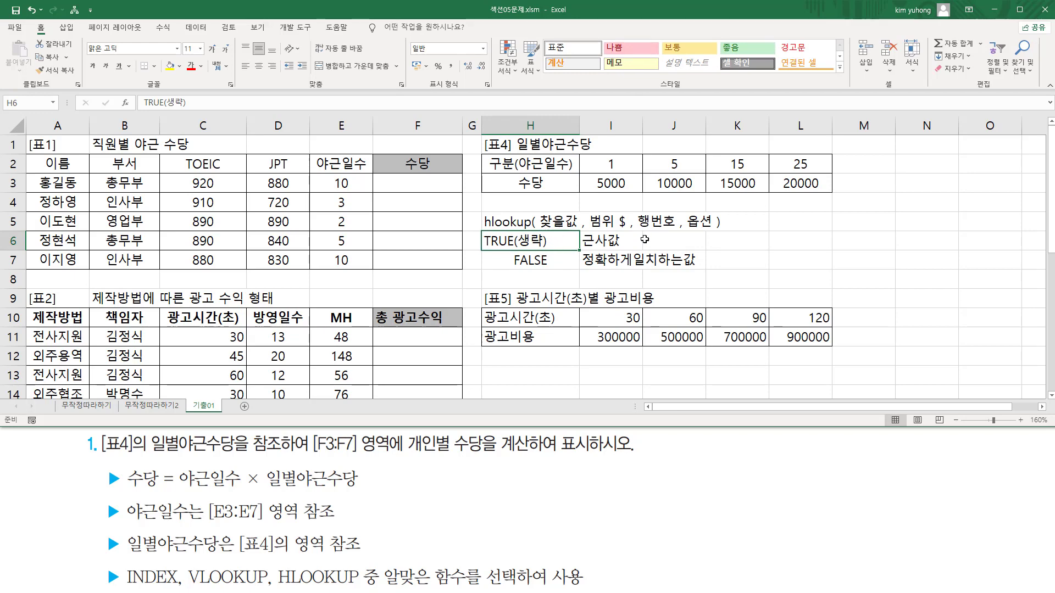
key("ctrl+2")
left_click_drag(687, 208, 713, 235)
key("Escape")
key("ctrl+2")
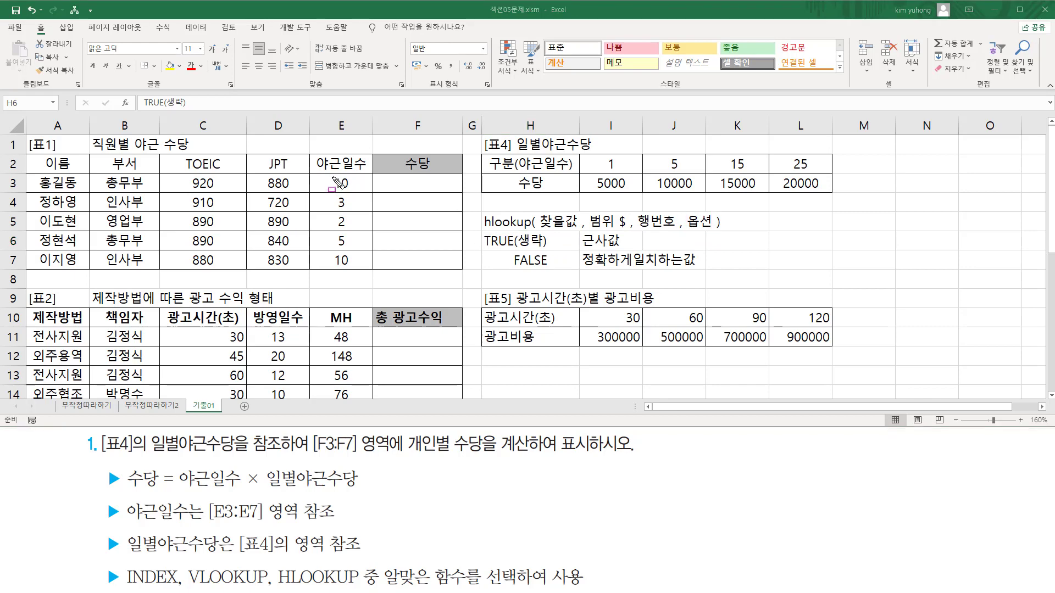
left_click_drag(328, 175, 355, 192)
left_click_drag(589, 154, 831, 196)
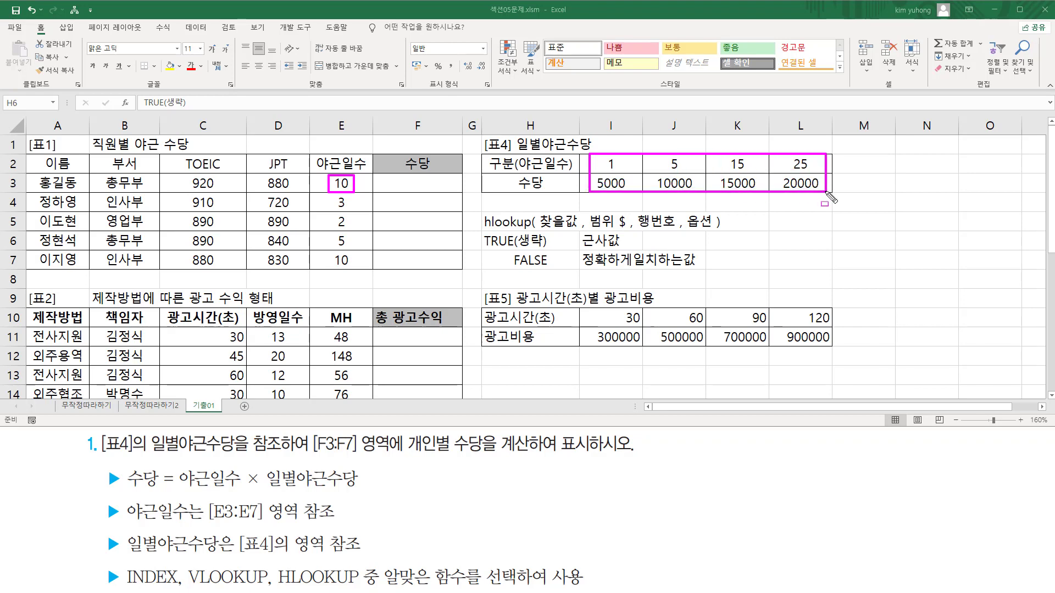
key("Escape")
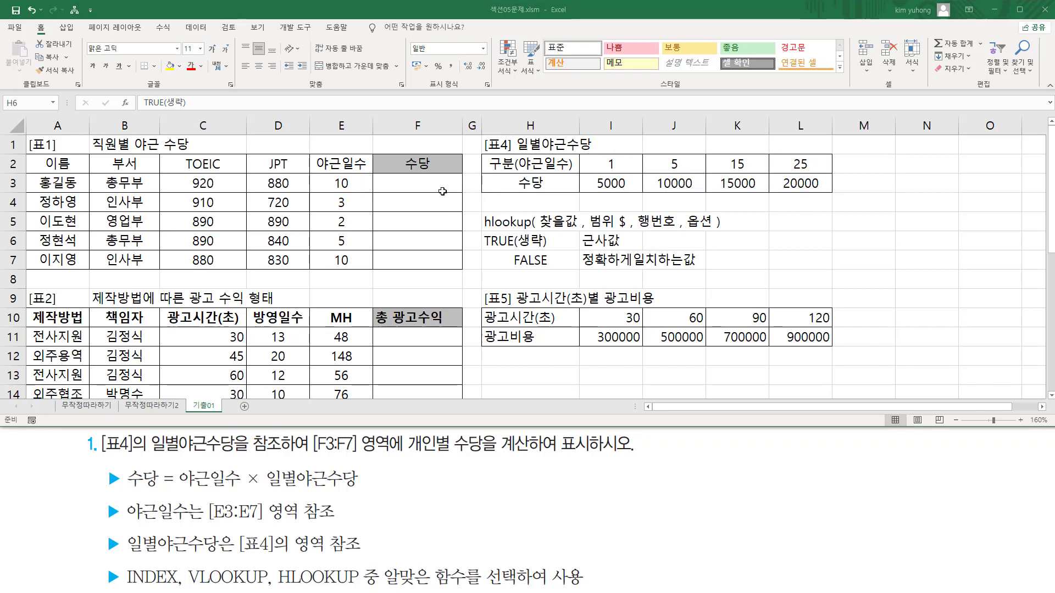
- Start an HLOOKUP formula in F3 with the overtime days in E3 as the lookup value
left_click(422, 182)
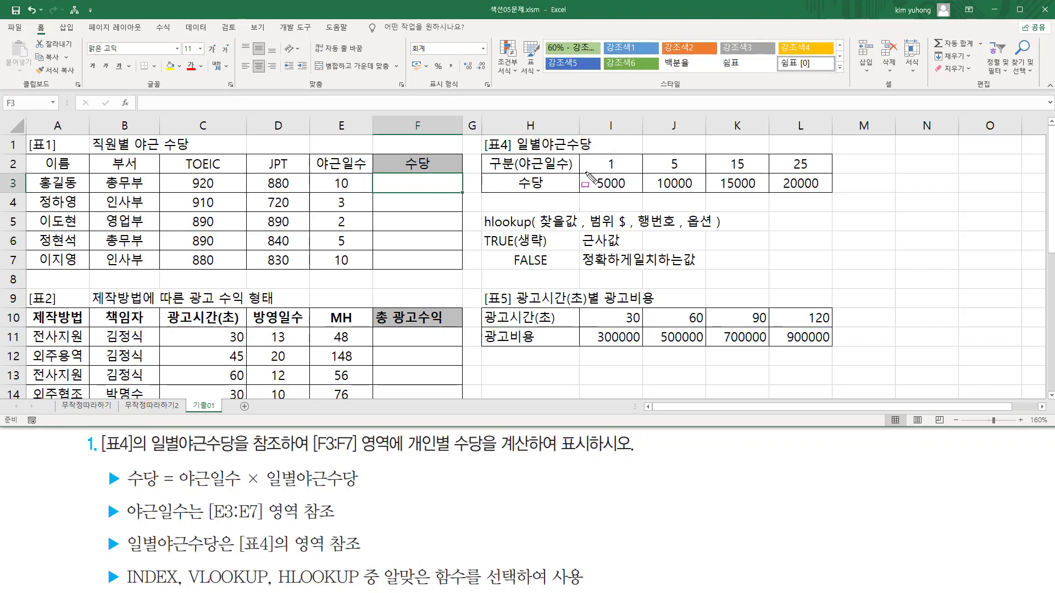
left_click_drag(582, 171, 846, 201)
key("Escape")
type("=")
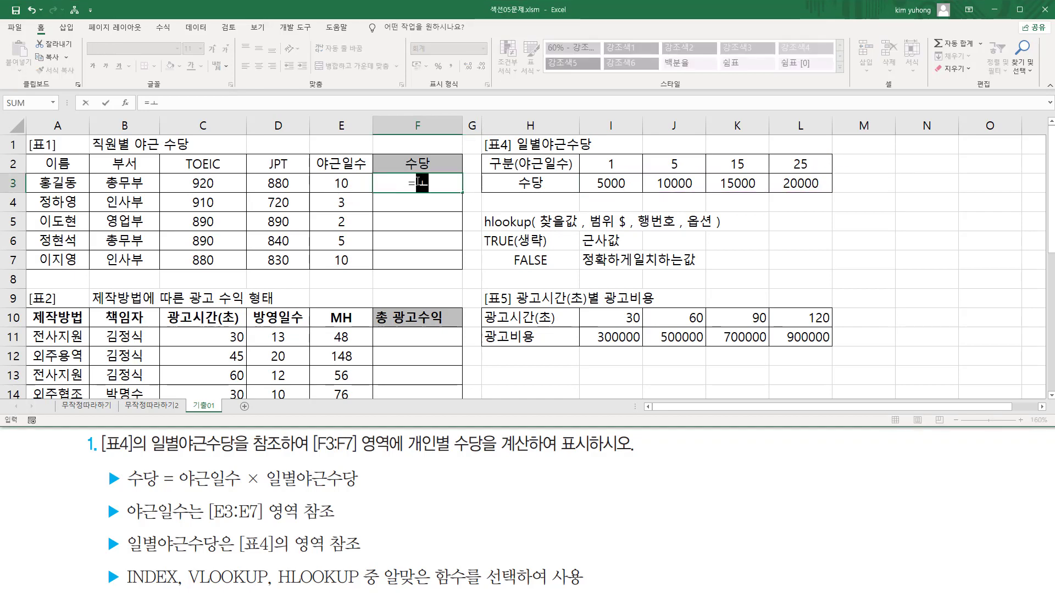
type("hl")
key("Tab")
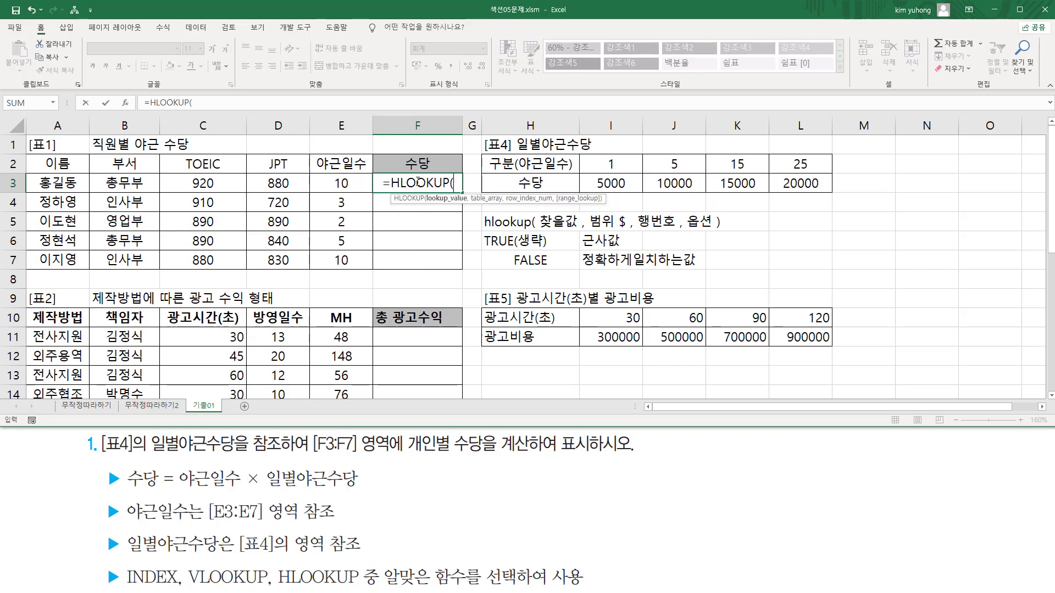
left_click(350, 182)
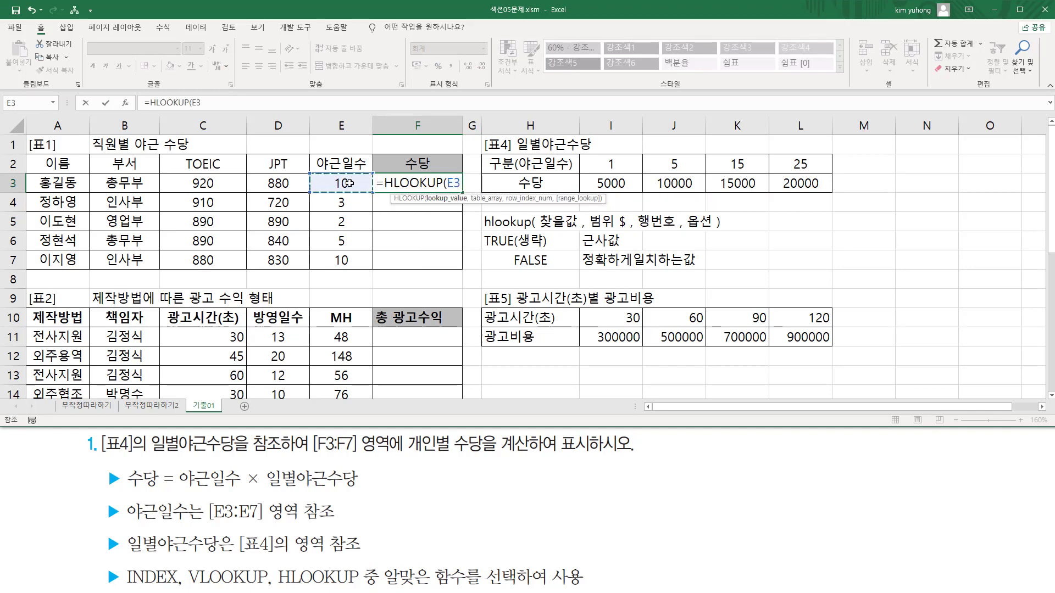
type(",")
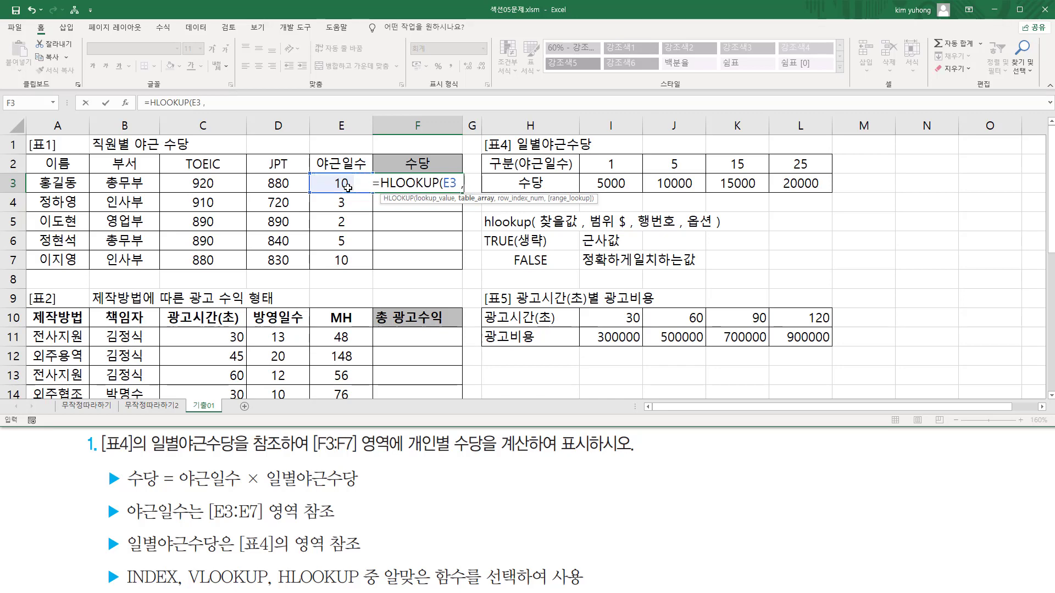
left_click(444, 183)
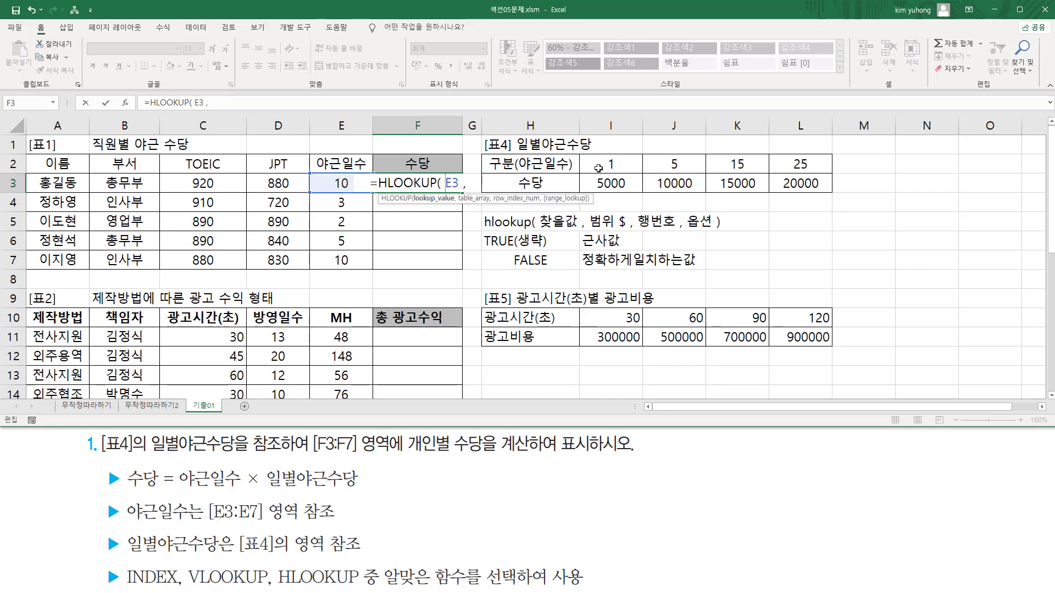
- Add the [표4] data as the formula's lookup range, with the absolute reference $I$2:$L$3
left_click_drag(598, 168, 802, 184)
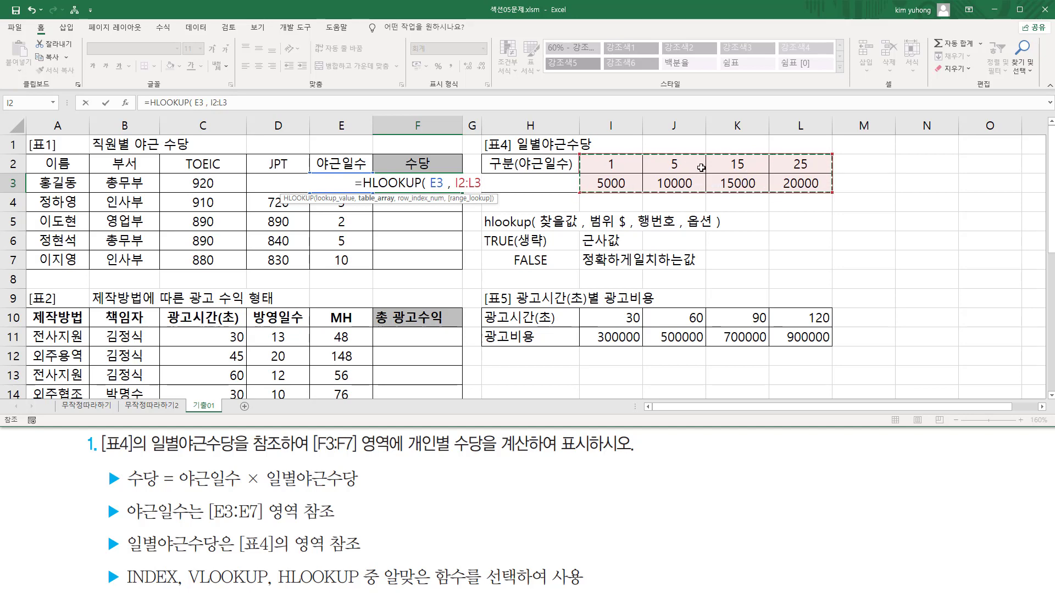
key("F4")
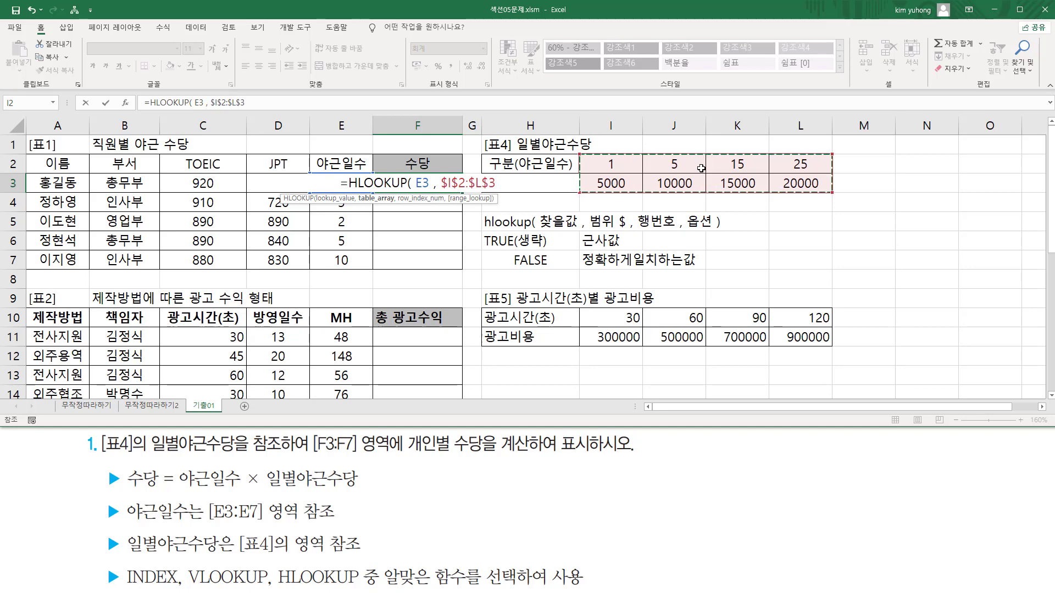
type(",")
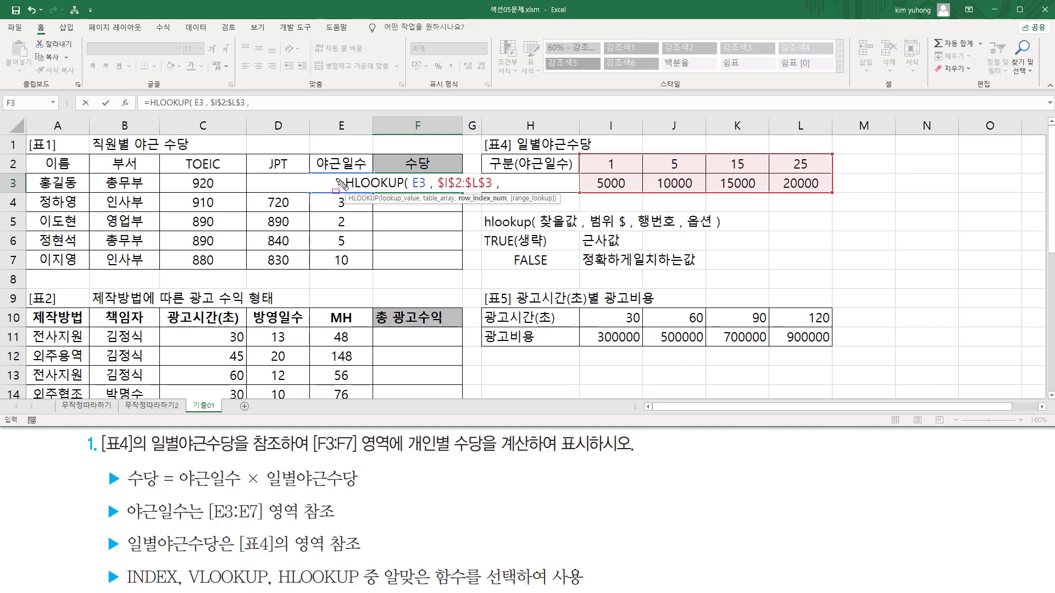
- Set the HLOOKUP row number to 2 so that it returns the allowance row of [표4]
left_click_drag(581, 157, 836, 192)
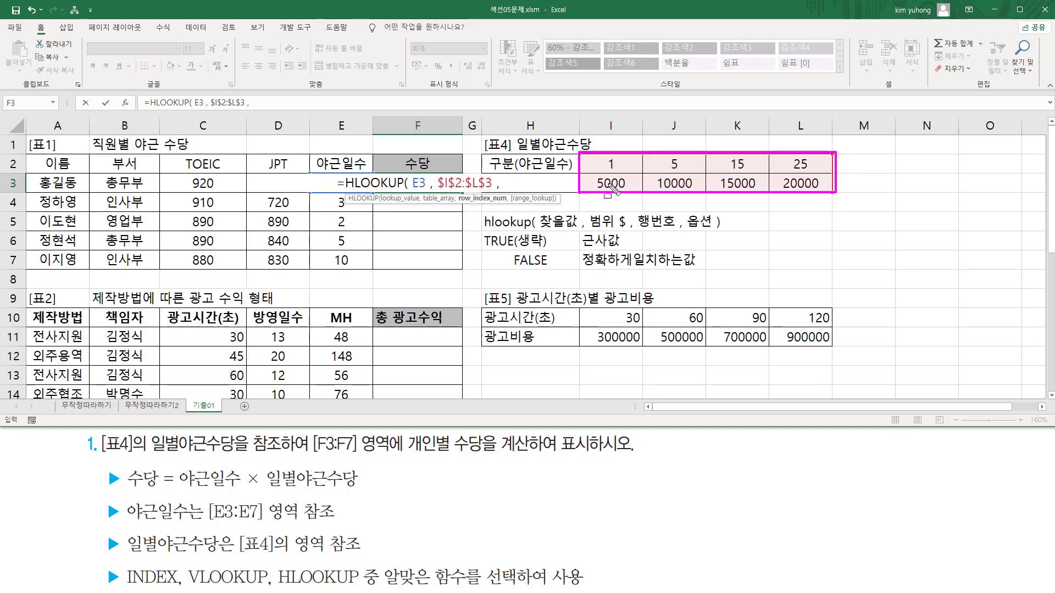
mouse_move(588, 175)
left_mouse_down()
mouse_move(675, 191)
mouse_move(825, 193)
left_mouse_up()
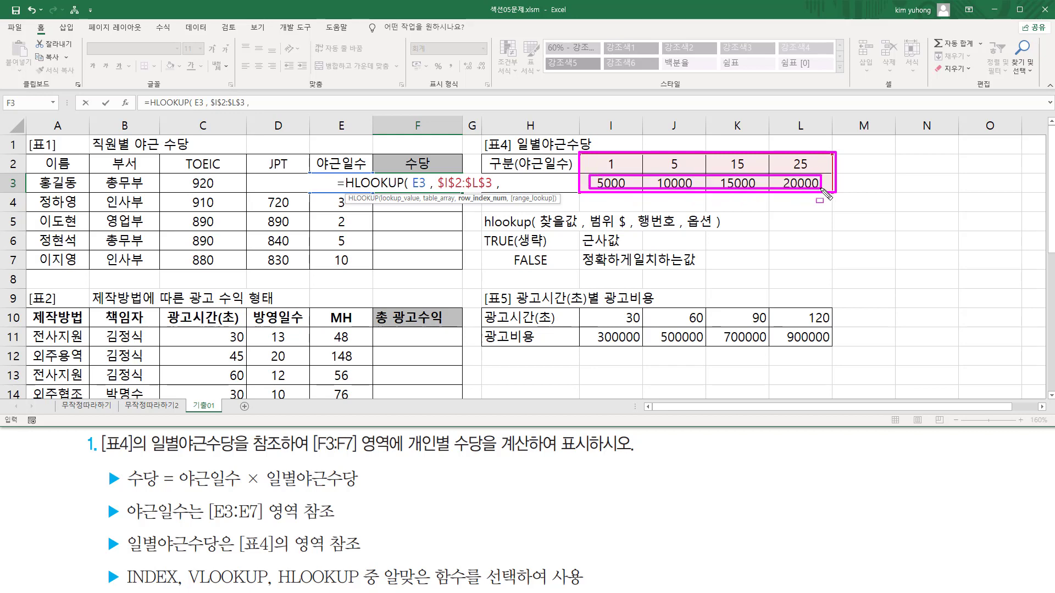
mouse_move(582, 155)
left_mouse_down()
mouse_move(619, 189)
mouse_move(835, 191)
left_mouse_up()
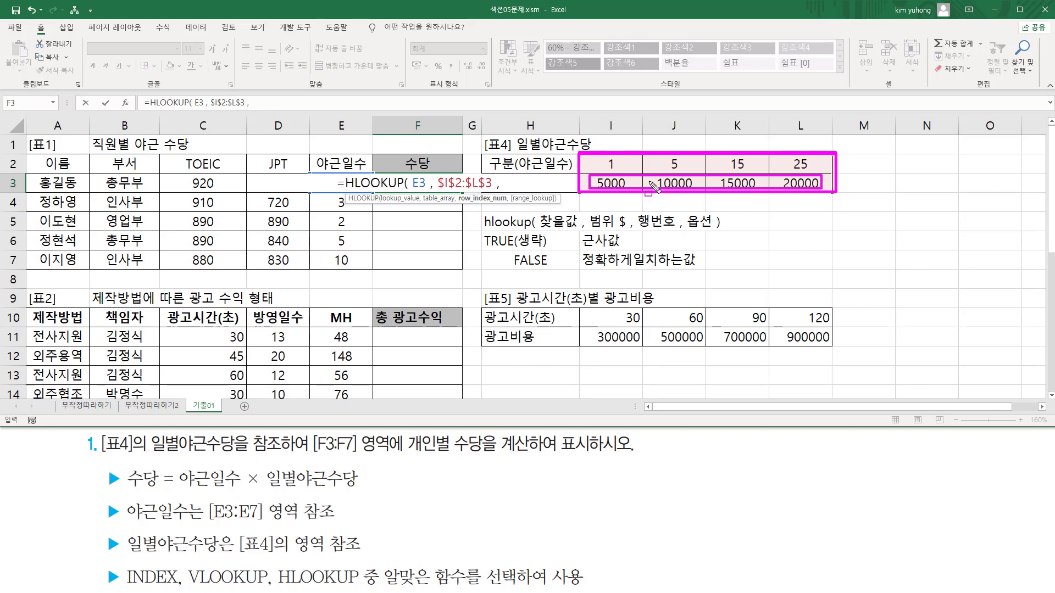
key("Escape")
left_click(515, 183)
type("2")
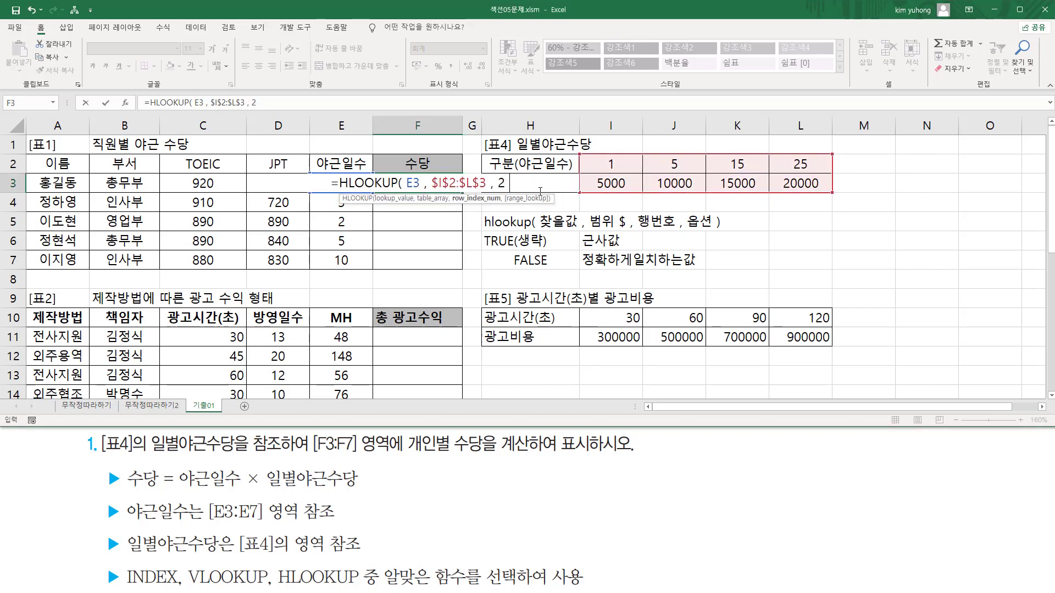
- Complete the HLOOKUP formula in F3 with the option argument omitted, and fill it down to F7
type(" ,")
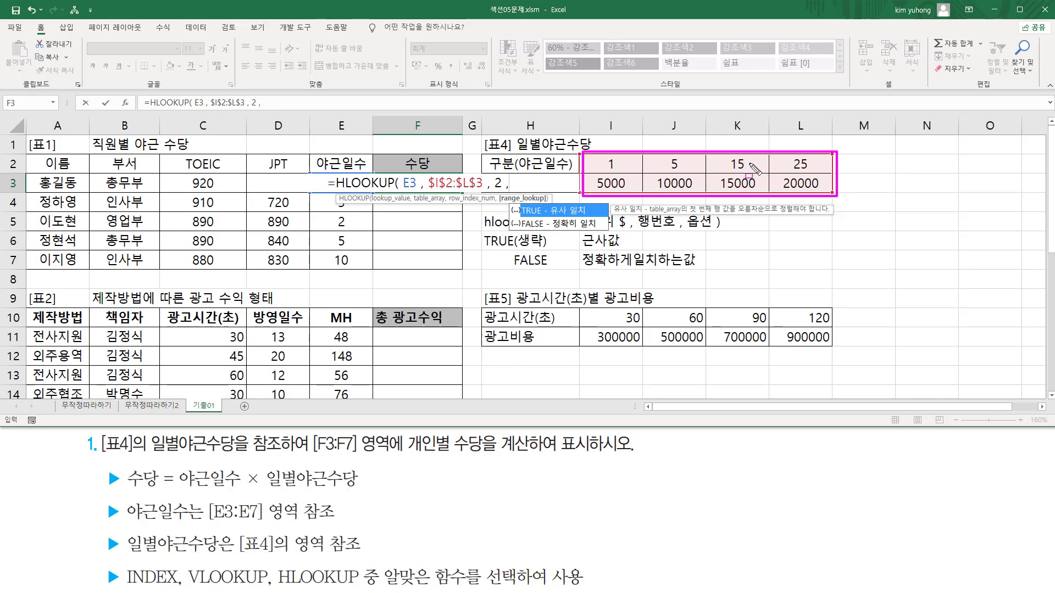
left_click_drag(335, 213, 350, 229)
key("Escape")
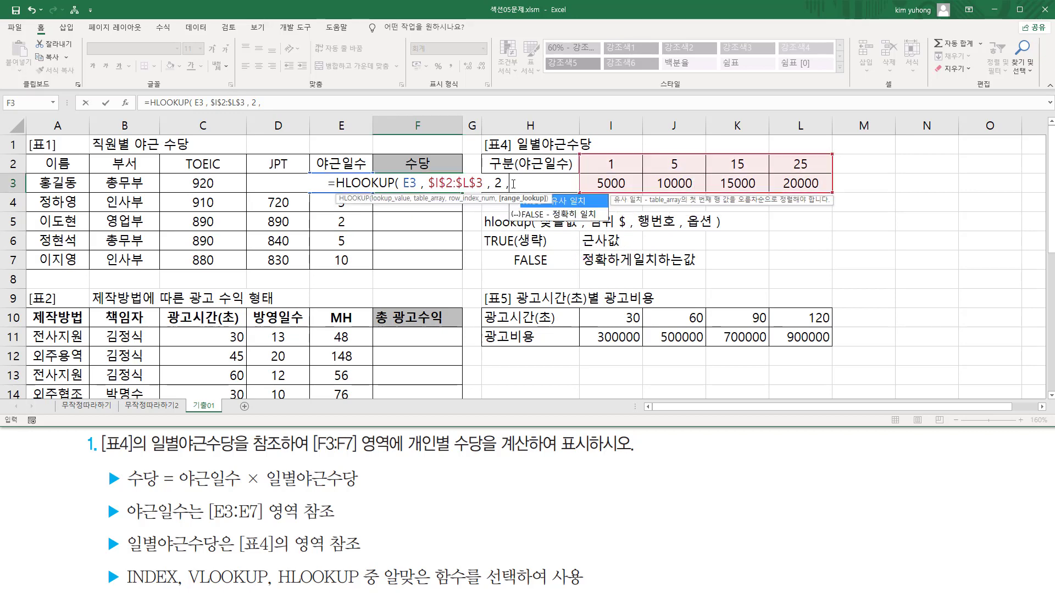
key("BackSpace")
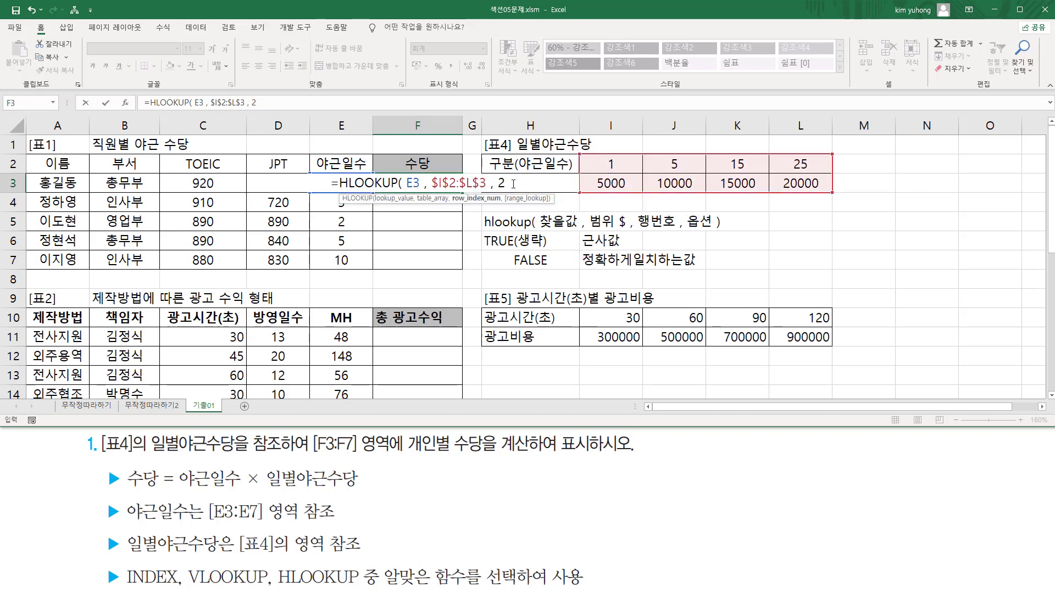
type(")")
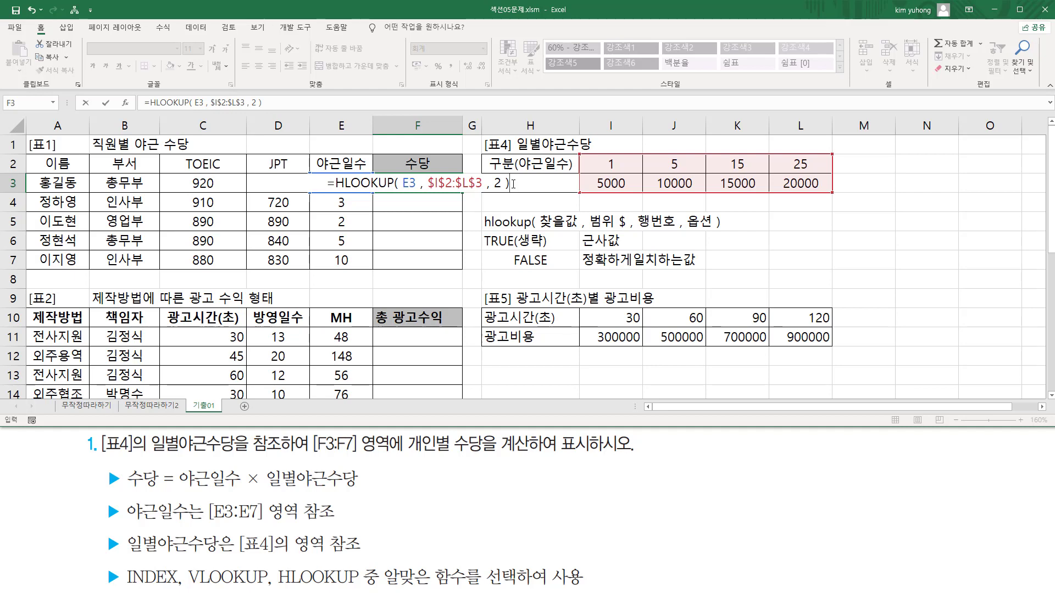
key("Return")
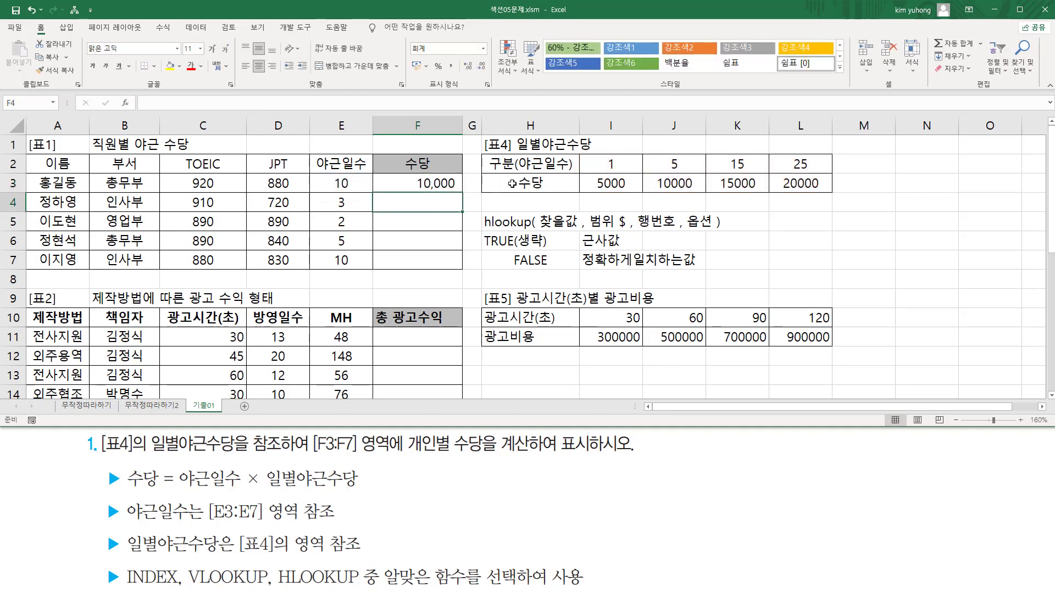
left_click(443, 185)
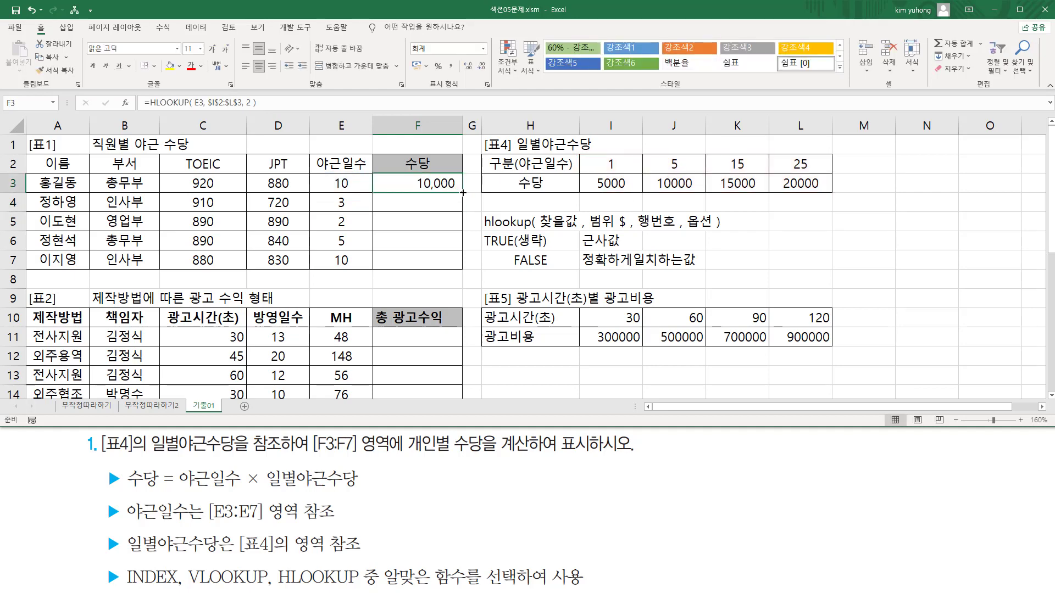
left_click_drag(463, 192, 456, 269)
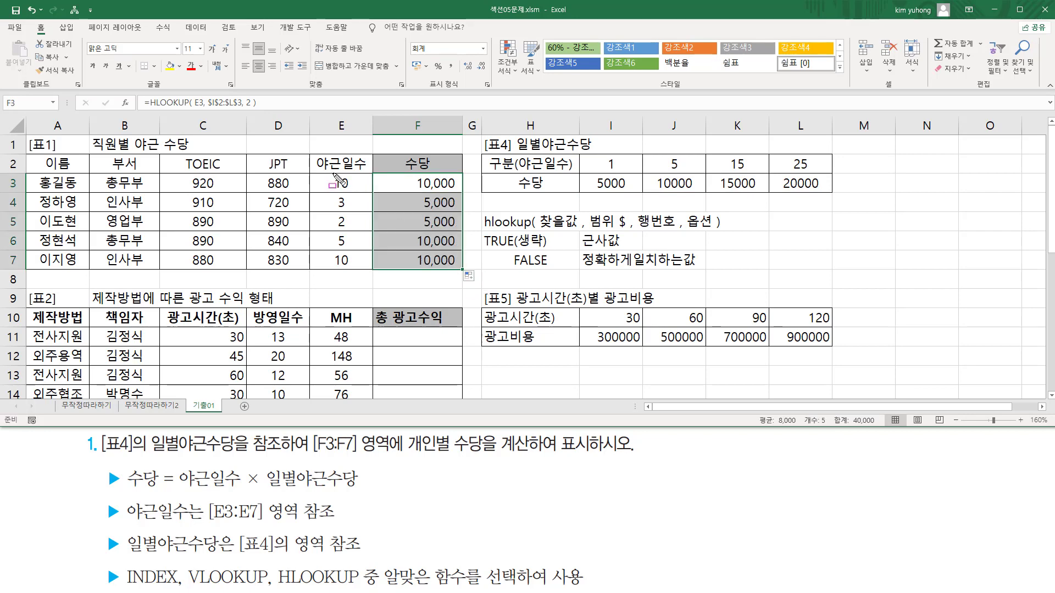
- Compare each employee's overtime days and allowance in E3:F7 with the day brackets and daily allowances in [표4]
mouse_move(329, 174)
left_mouse_down()
mouse_move(348, 189)
mouse_move(463, 191)
left_mouse_up()
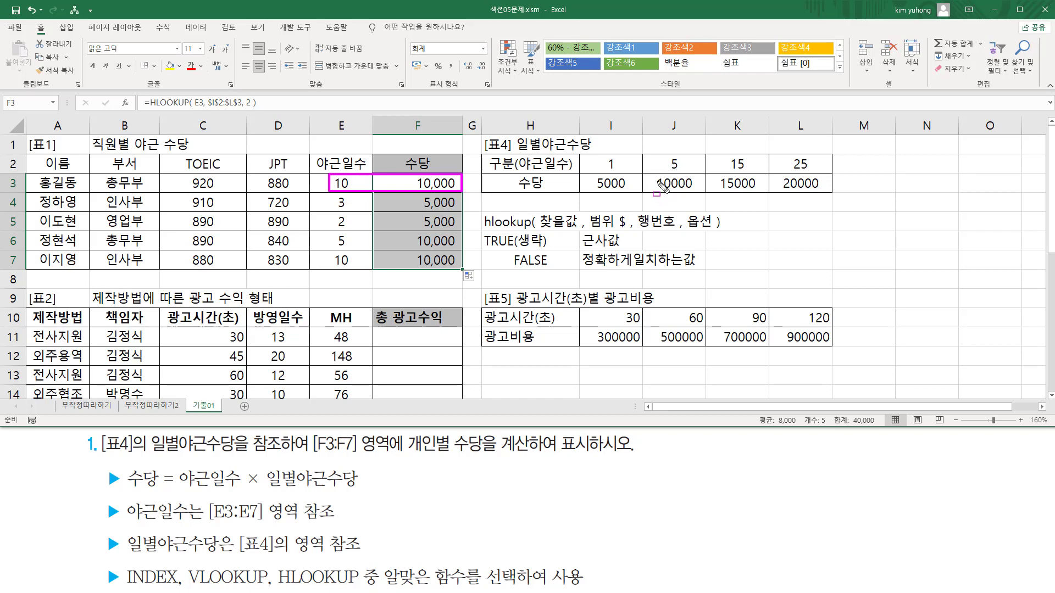
left_click_drag(654, 174, 698, 192)
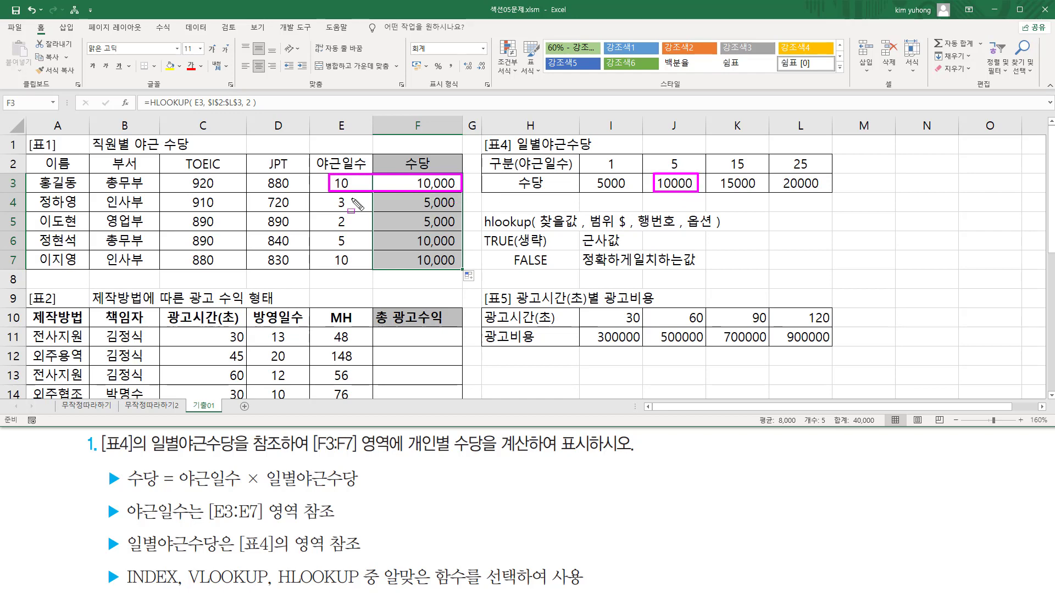
mouse_move(332, 193)
left_mouse_down()
mouse_move(352, 211)
mouse_move(465, 211)
left_mouse_up()
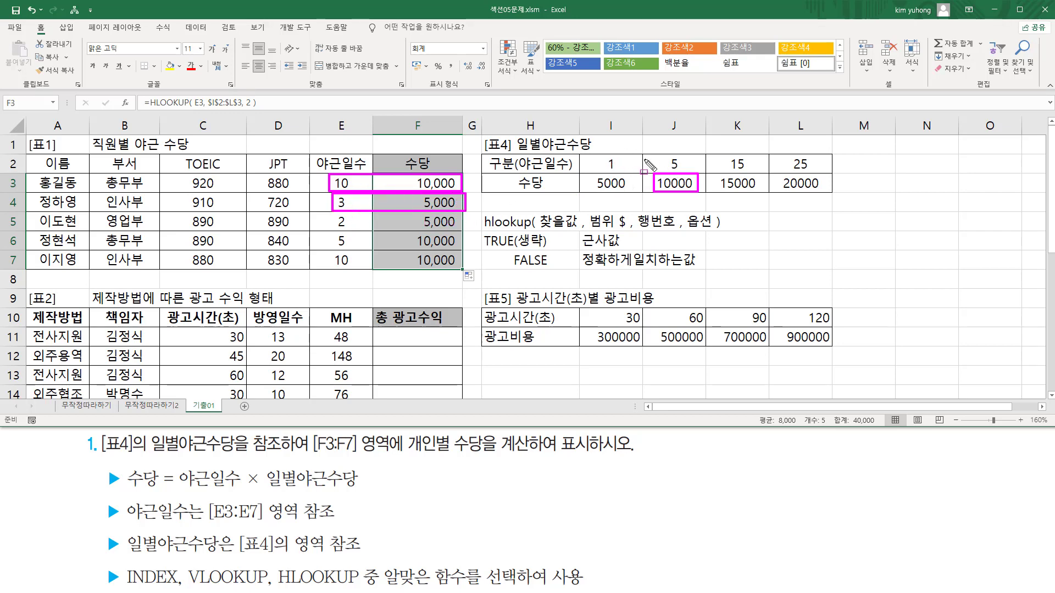
left_click_drag(668, 156, 684, 173)
left_click_drag(615, 187, 617, 186)
mouse_move(337, 220)
left_mouse_down()
mouse_move(336, 236)
mouse_move(463, 237)
left_mouse_up()
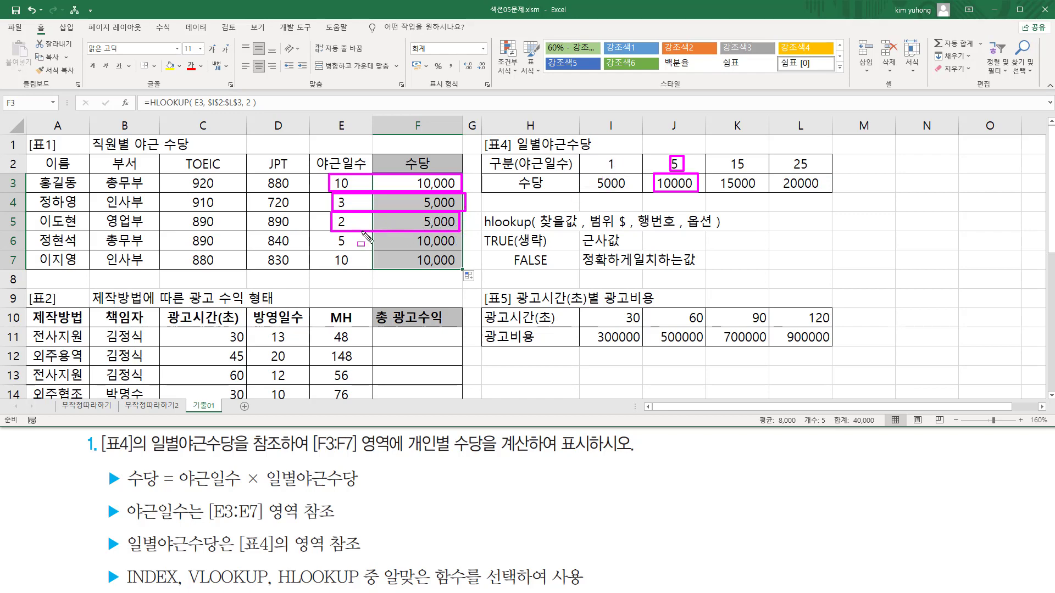
mouse_move(331, 235)
left_mouse_down()
mouse_move(353, 248)
mouse_move(456, 247)
left_mouse_up()
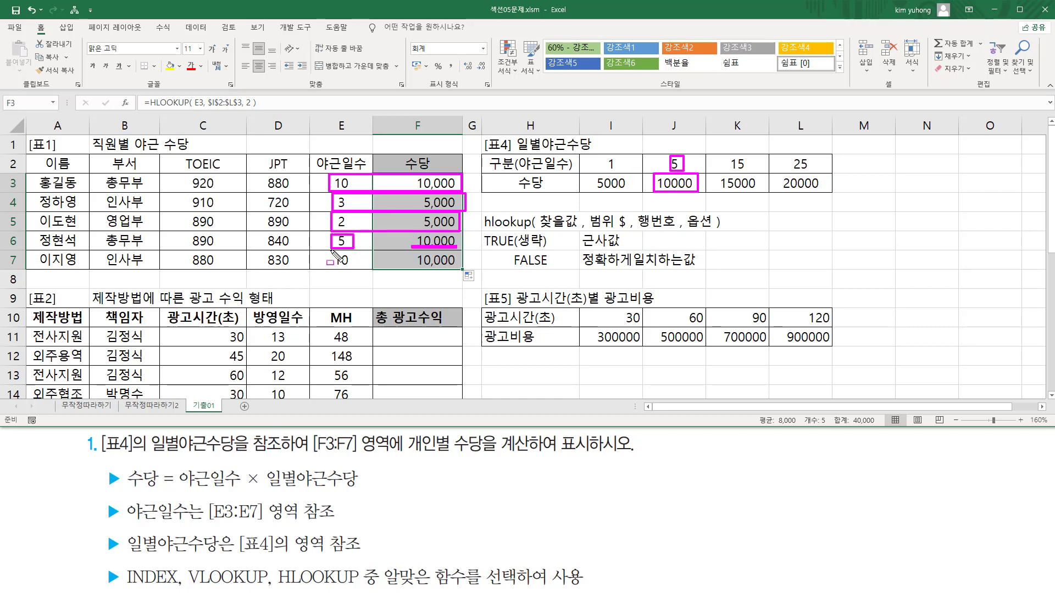
left_click_drag(331, 252, 350, 268)
left_click_drag(414, 265, 456, 264)
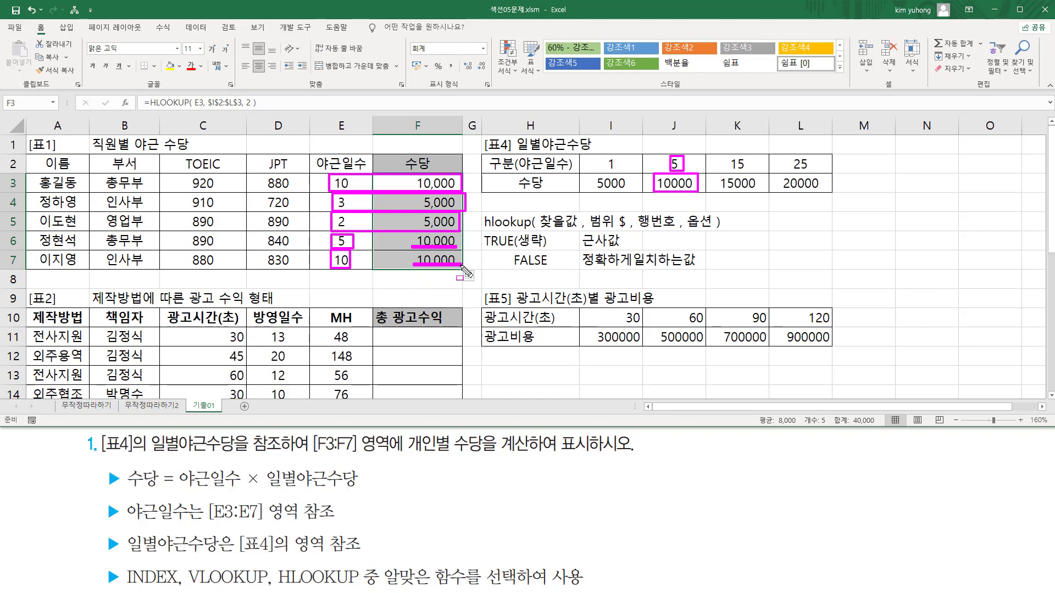
key("Escape")
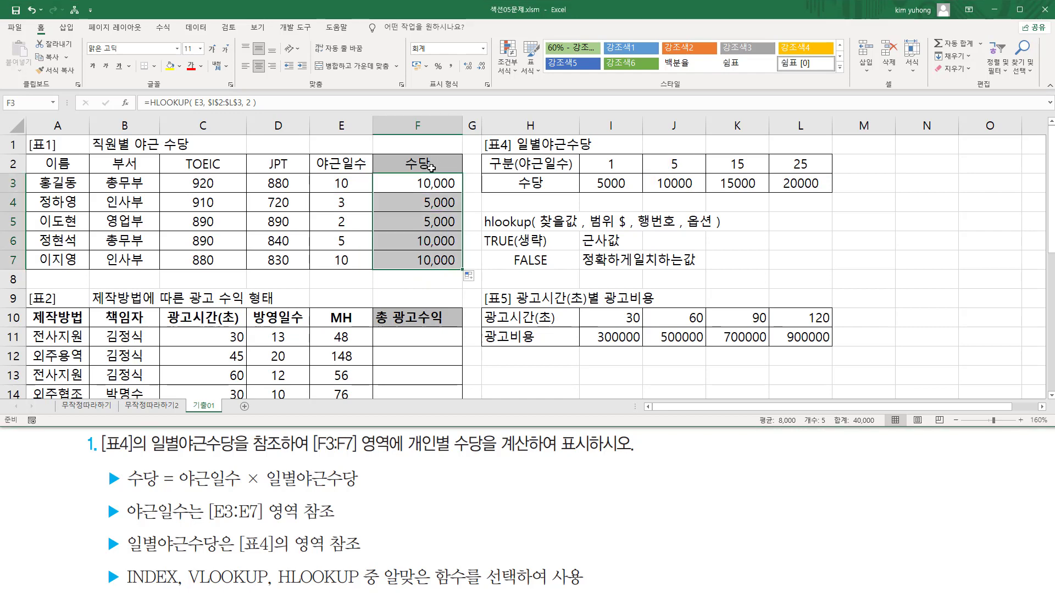
- Insert E3 * before the HLOOKUP in F3 so the daily allowance is multiplied by the overtime days
left_click(438, 183)
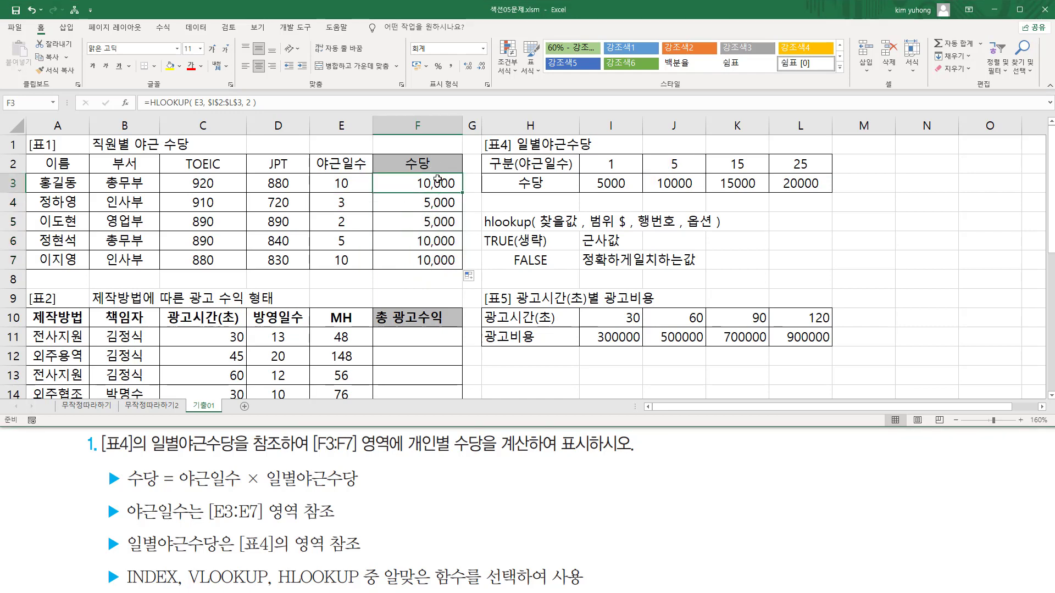
mouse_move(269, 489)
left_mouse_down()
mouse_move(368, 488)
mouse_move(364, 468)
left_mouse_up()
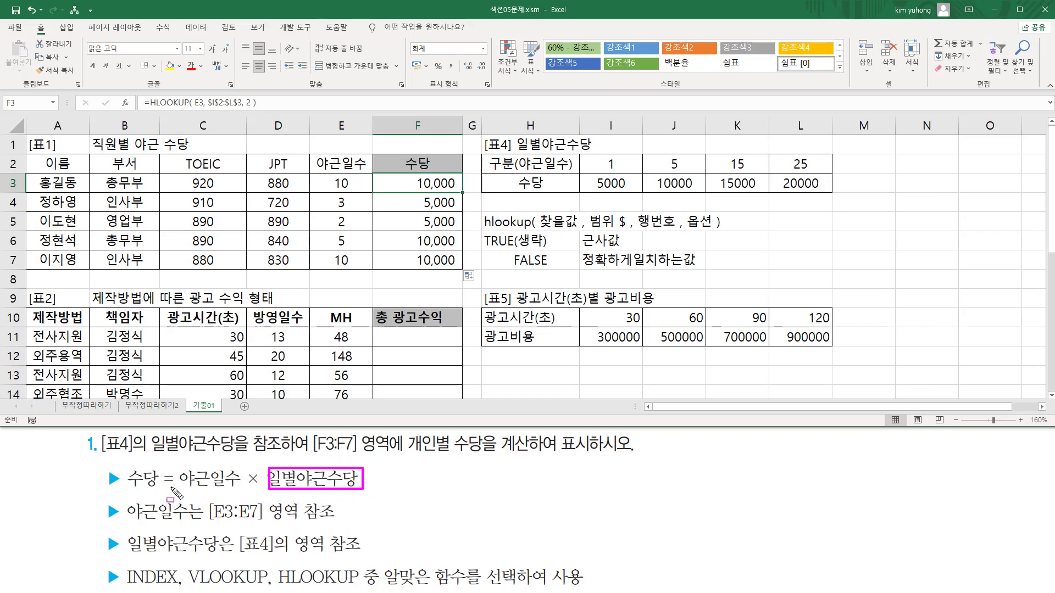
left_click_drag(177, 461, 262, 491)
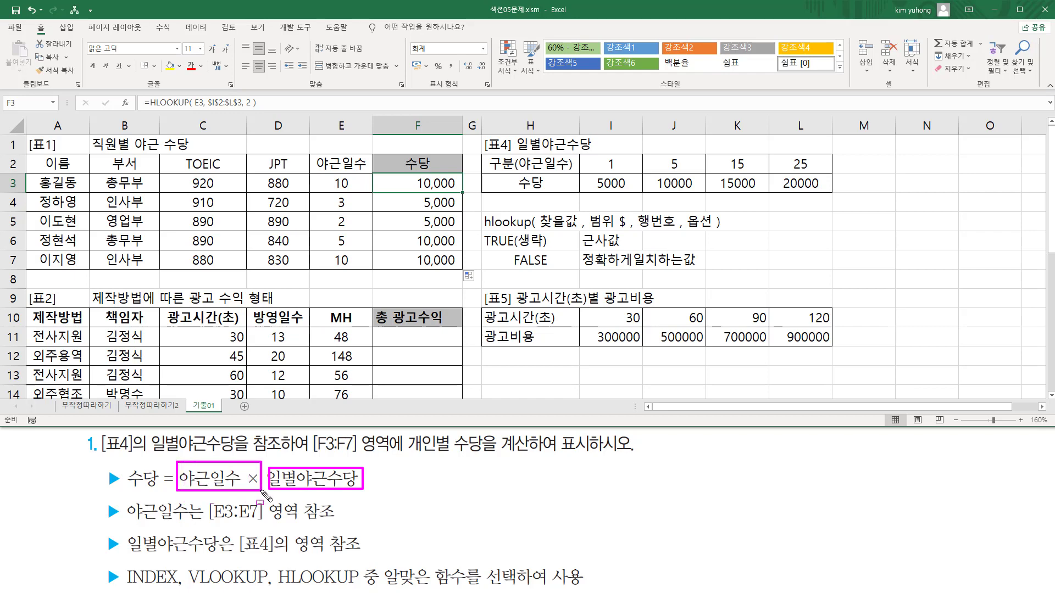
left_click_drag(330, 175, 354, 267)
key("Escape")
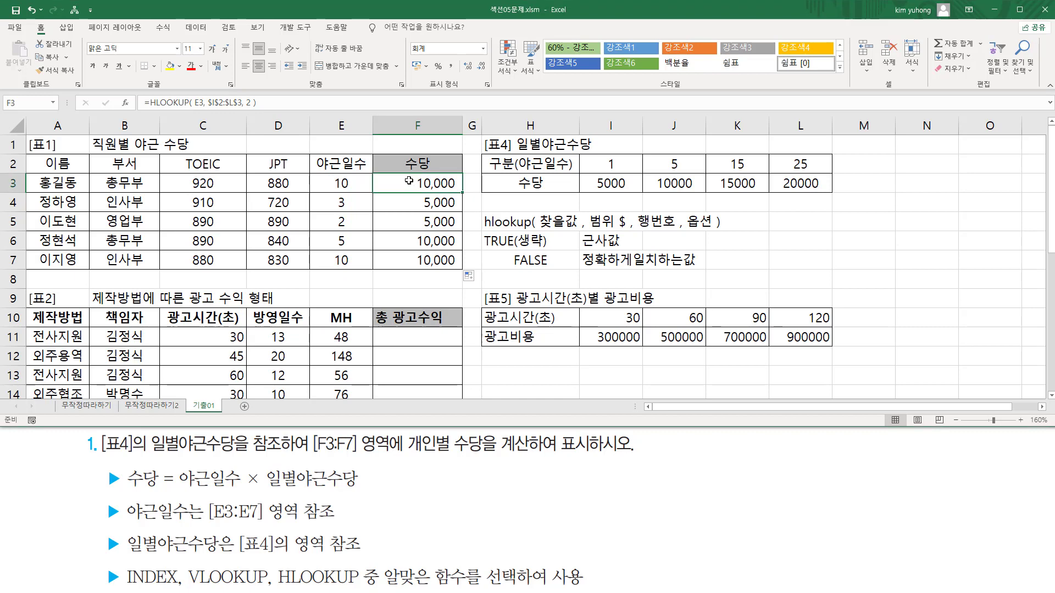
double_click(410, 182)
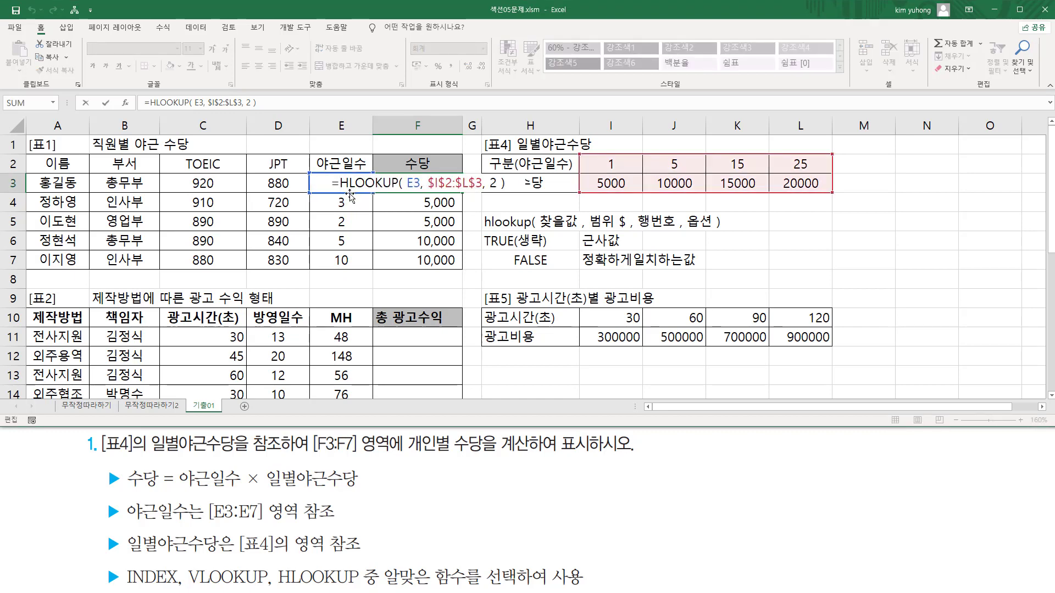
left_click(325, 201)
key("Up")
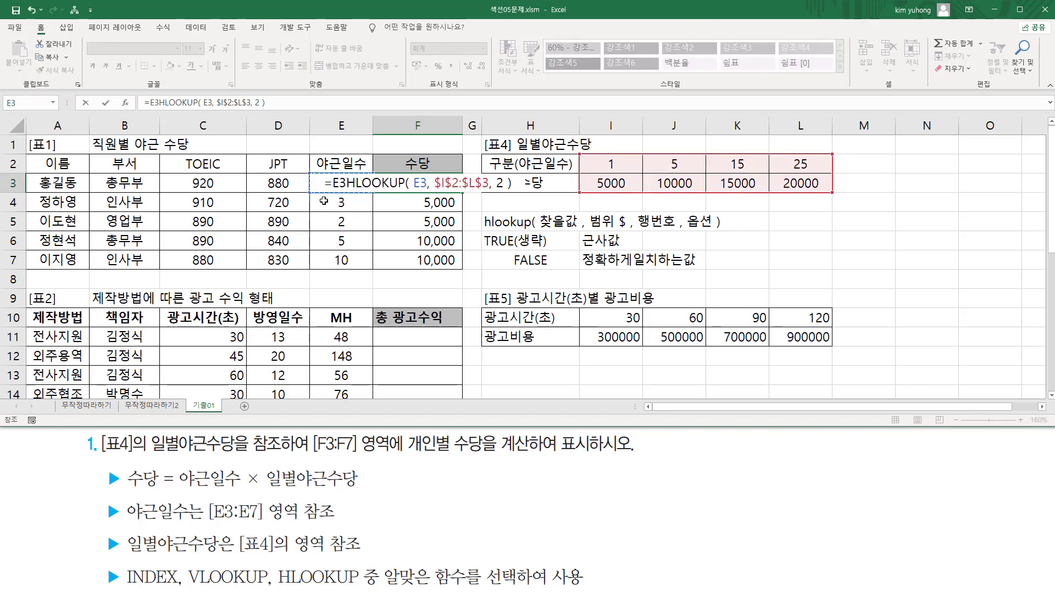
type("*")
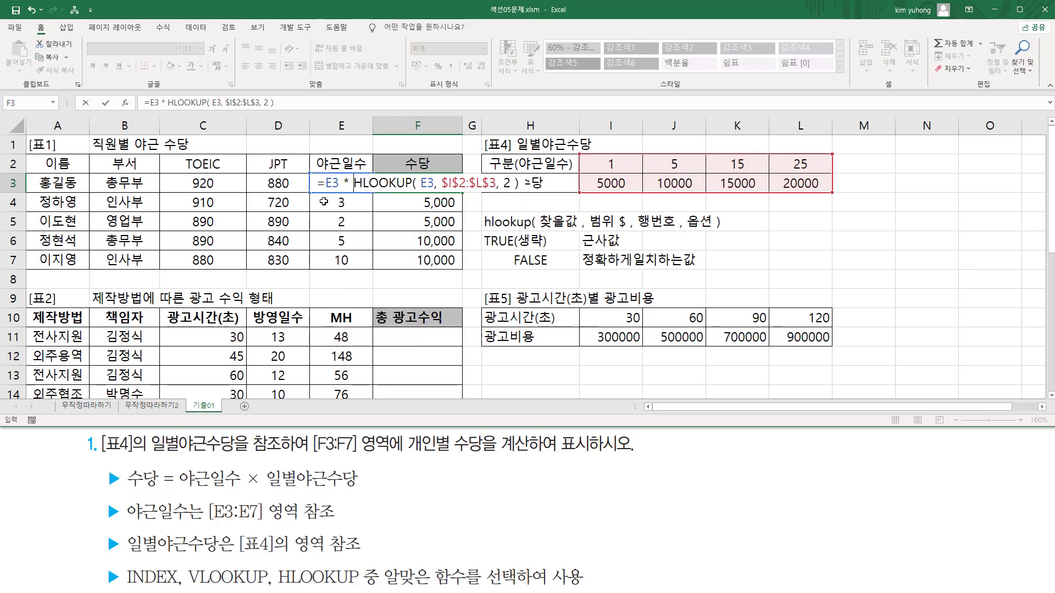
- Check the formula parts in F3 against the allowance definition, confirm the formula and fill it down to F7
key("ctrl+2")
left_click_drag(355, 192, 518, 192)
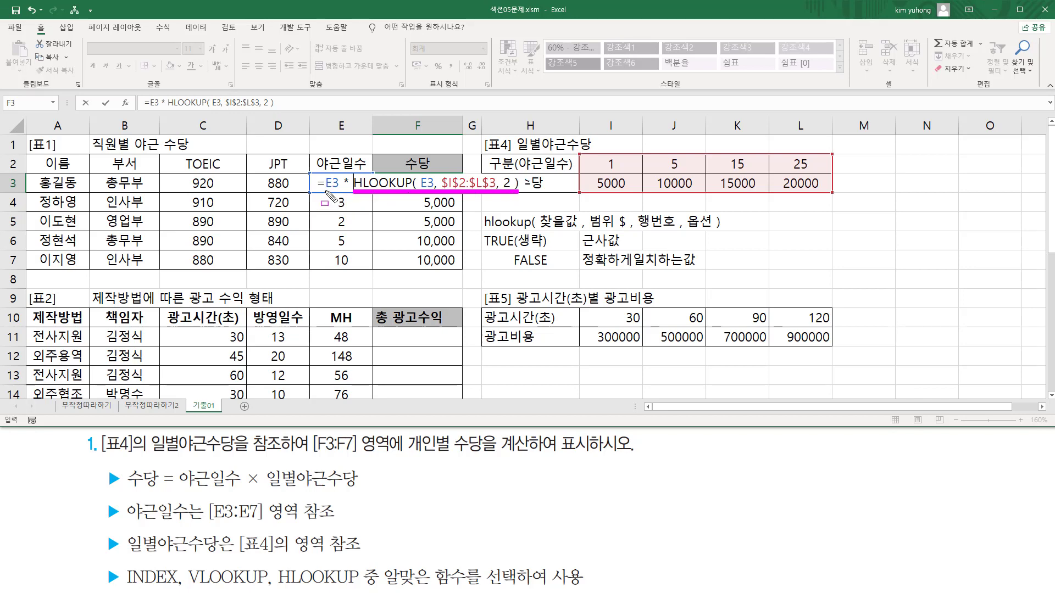
left_click_drag(326, 191, 337, 191)
left_click_drag(343, 175, 343, 190)
mouse_move(179, 489)
left_mouse_down()
mouse_move(362, 491)
mouse_move(360, 466)
left_mouse_up()
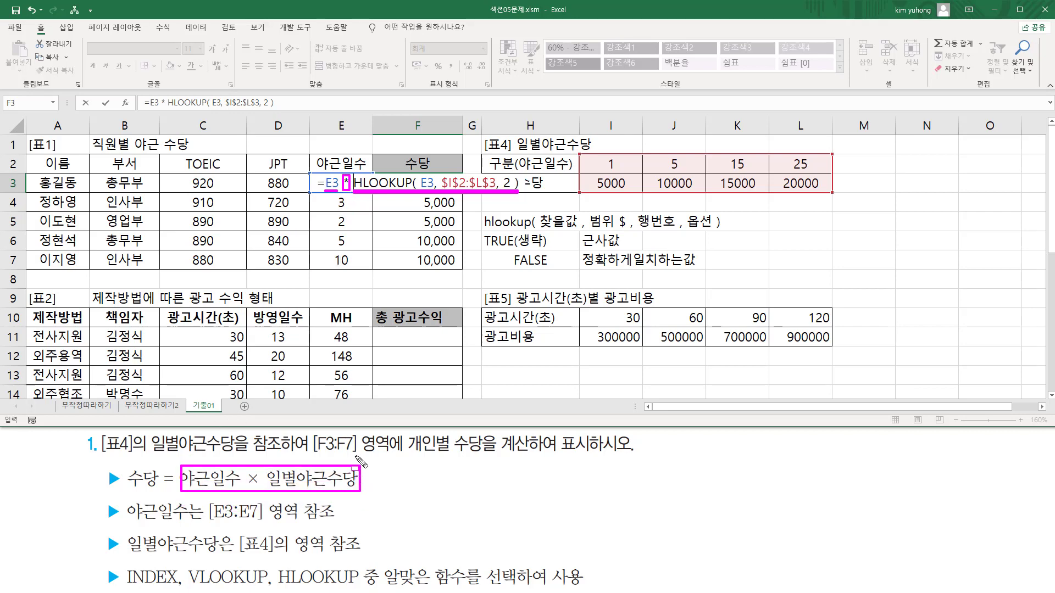
key("Escape")
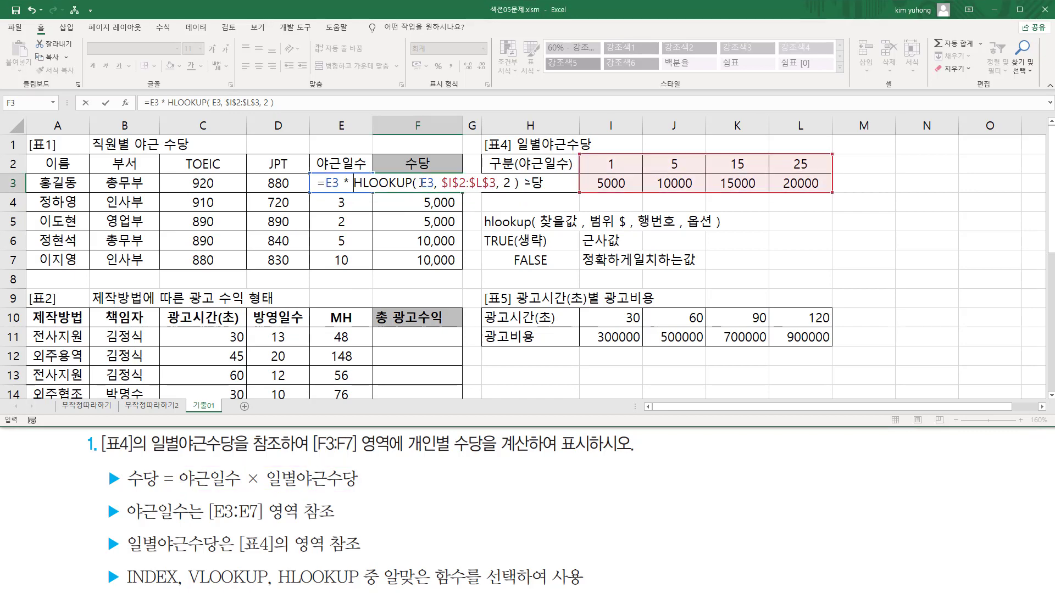
key("Return")
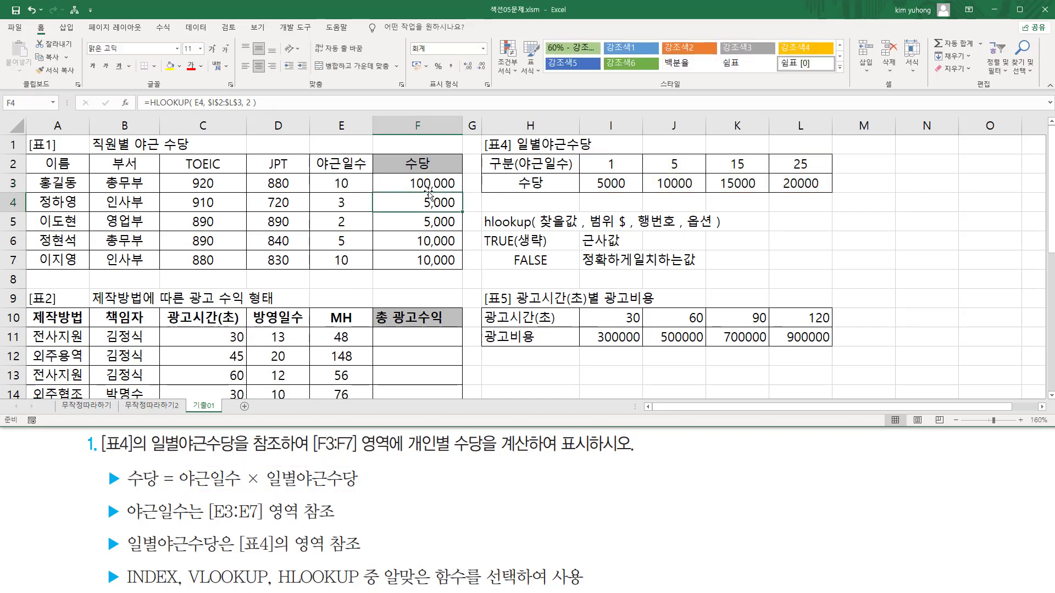
left_click(435, 183)
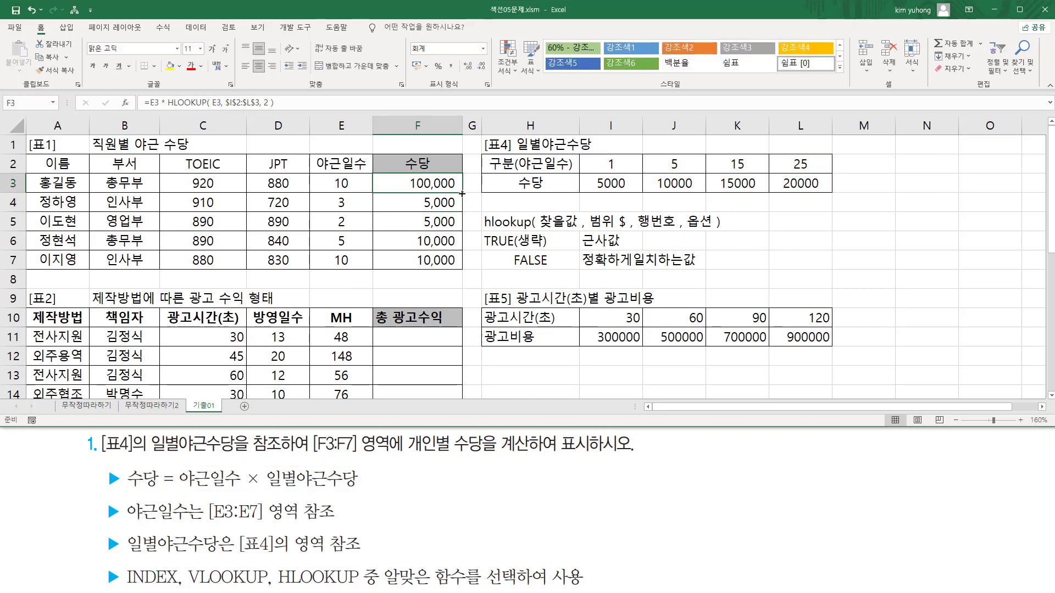
left_click_drag(463, 194, 462, 276)
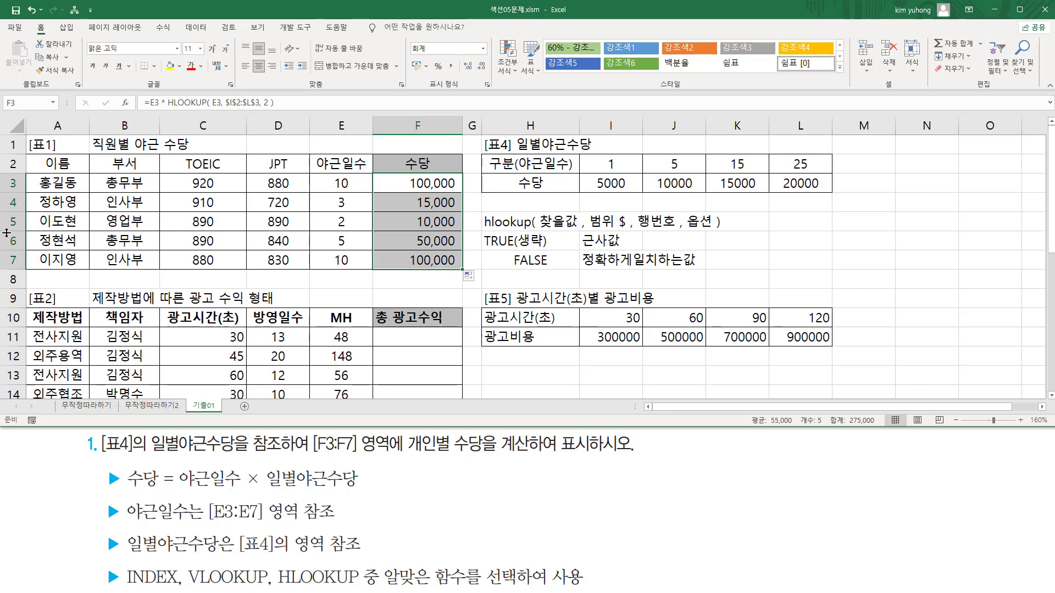
- Write the F3 formula =E3 * HLOOKUP( E3, $I$2:$L$3, 2 ) as text in H8 and colour it red
left_click(427, 183)
left_click(535, 274)
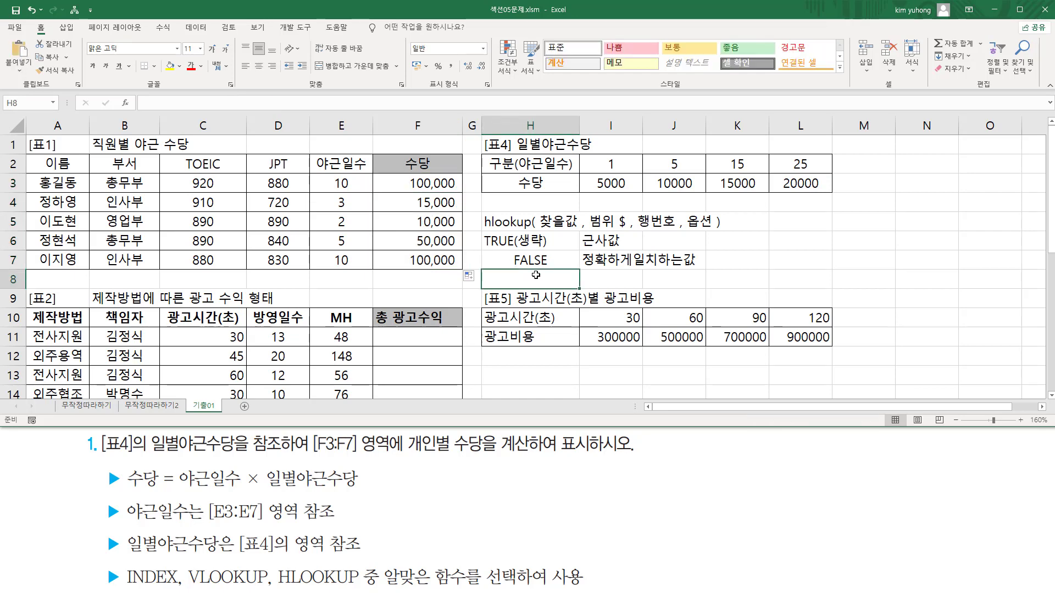
type("=E3 * HLOOKUP( E3, $I$2:$L$3, 2 )")
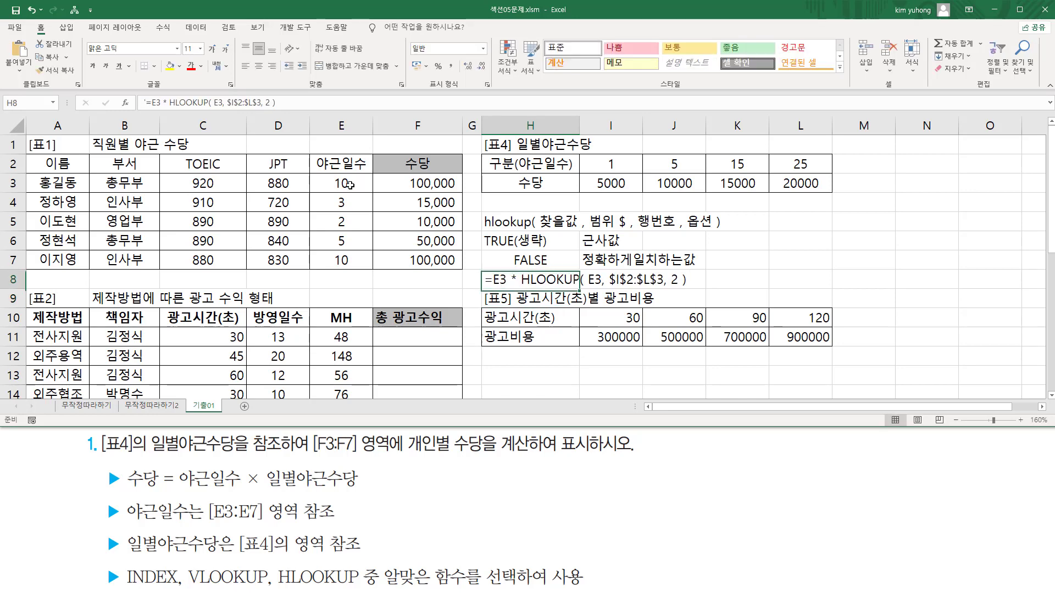
left_click(191, 66)
left_click(801, 260)
- Review the HLOOKUP arguments in H8 against the overtime days in E3 and the lookup range and allowance row of [표4]
key("ctrl+2")
left_click_drag(519, 287, 602, 289)
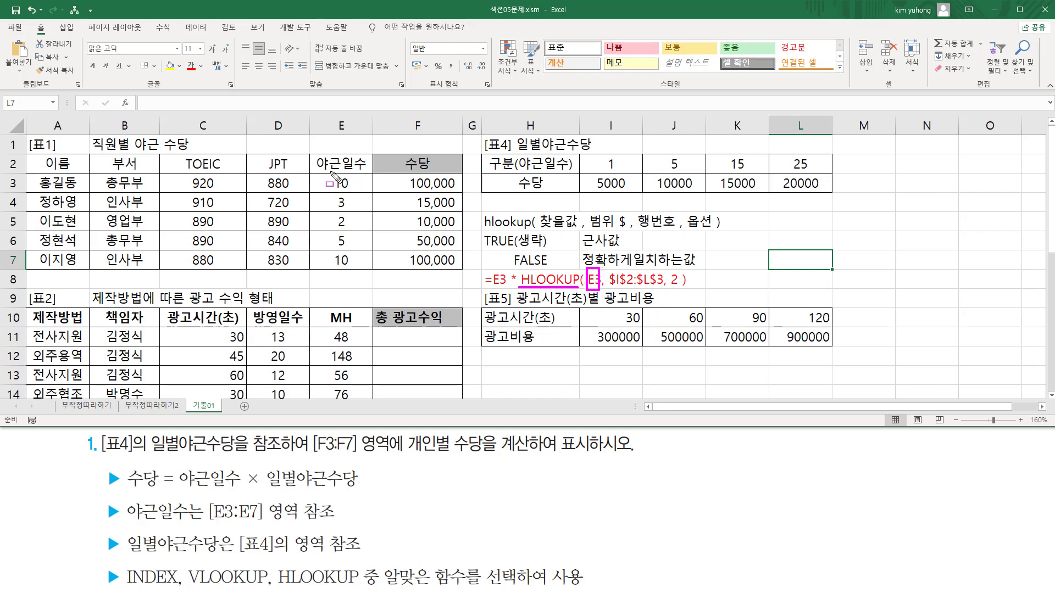
left_click_drag(329, 172, 353, 194)
left_click_drag(610, 286, 658, 287)
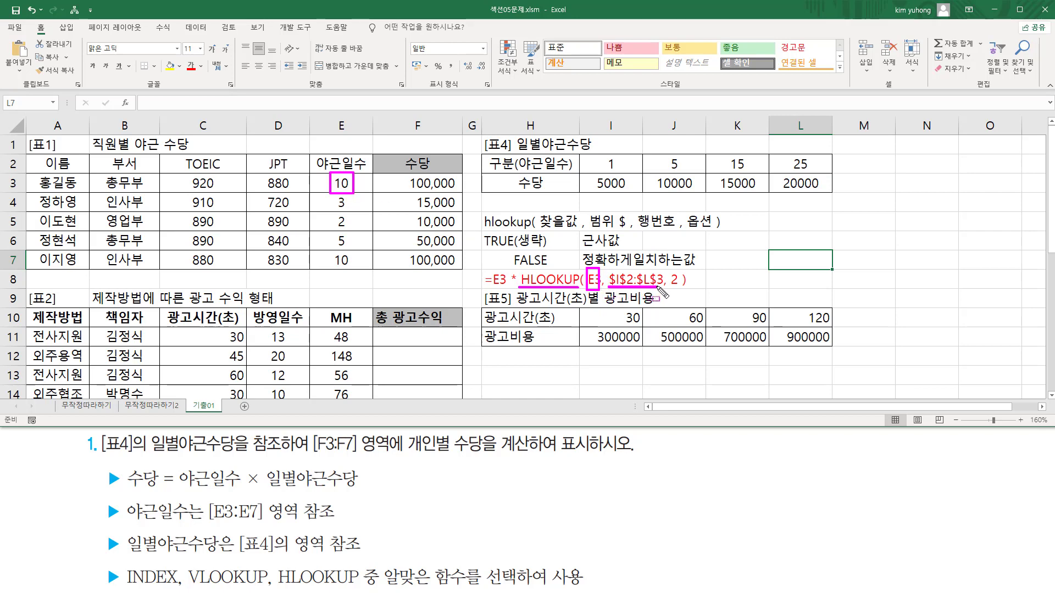
mouse_move(583, 154)
left_mouse_down()
mouse_move(755, 192)
mouse_move(831, 193)
left_mouse_up()
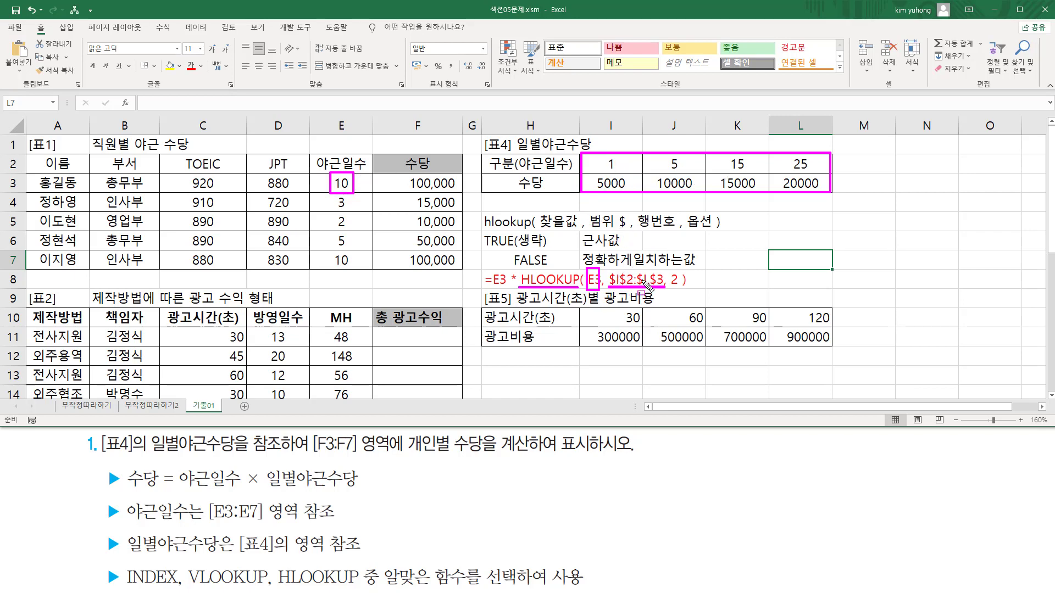
left_click_drag(670, 271, 682, 289)
left_click_drag(567, 183, 823, 186)
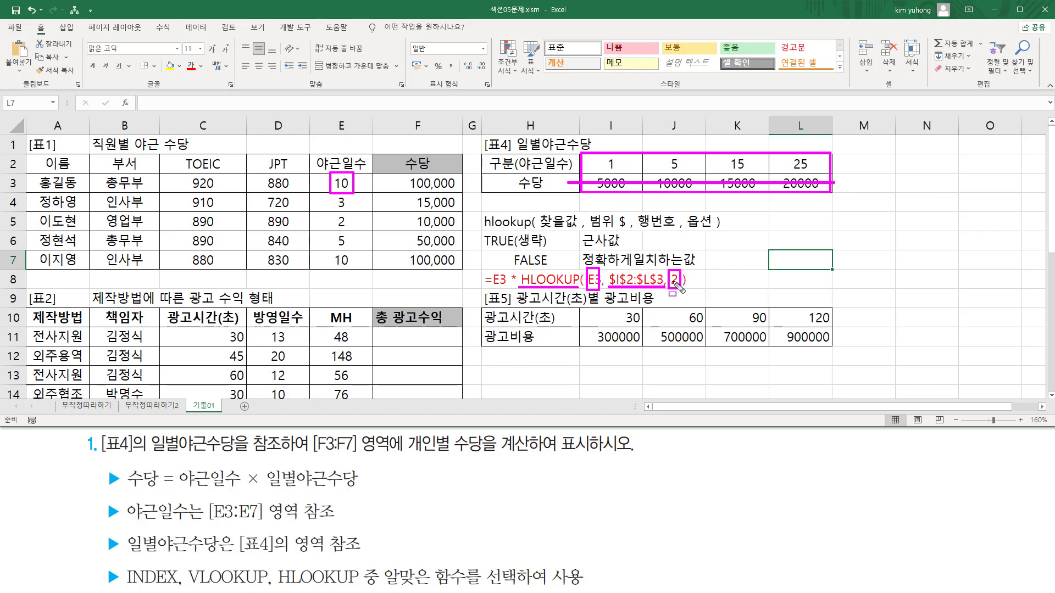
key("Escape")
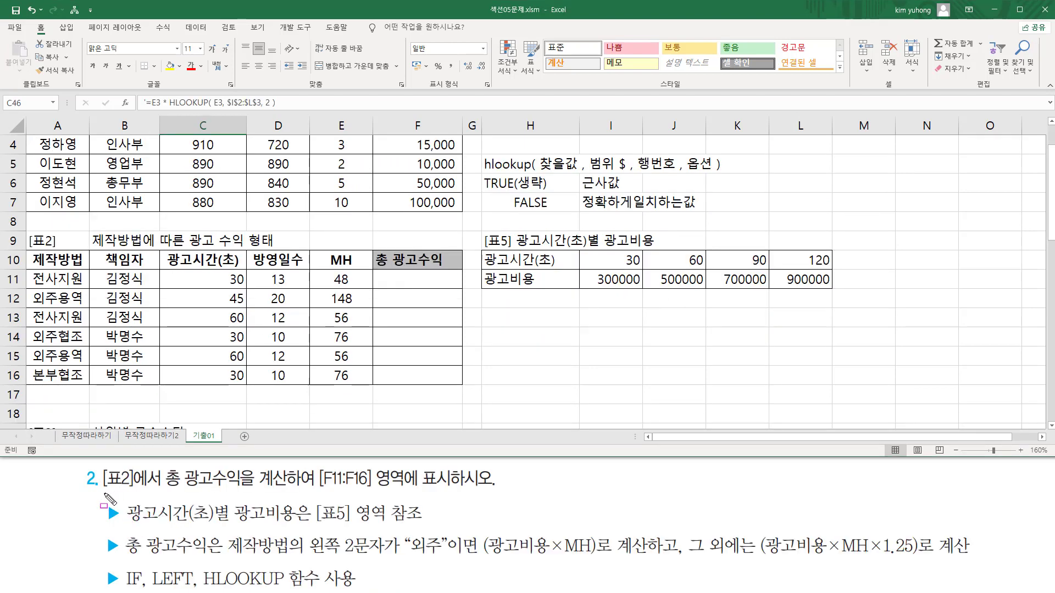
- Read exercise 2's requirements for [표2], the target range F11:F16 and the ad cost reference table [표5]
left_click_drag(99, 466, 160, 491)
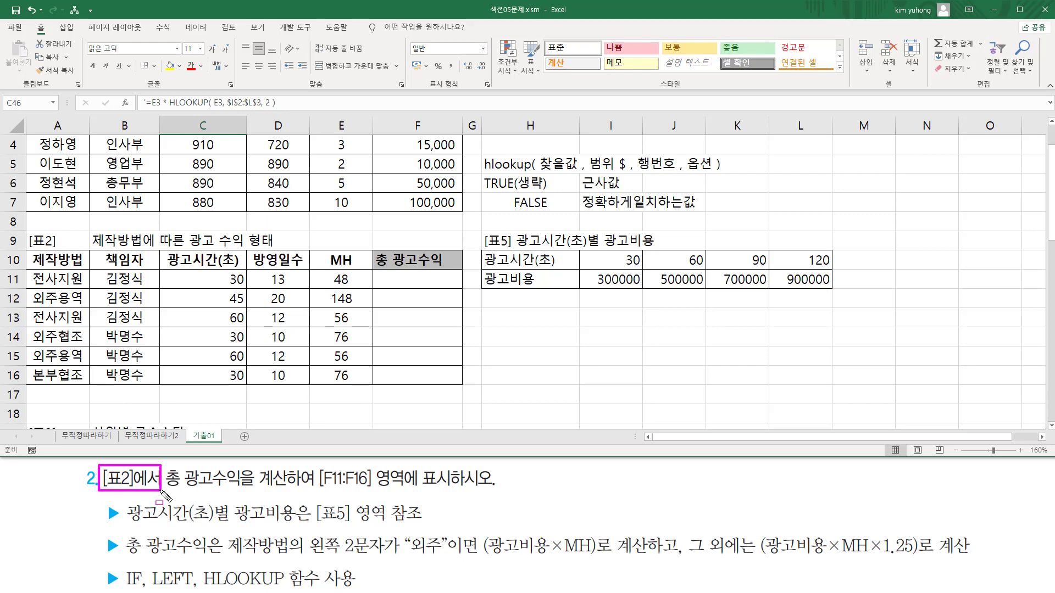
mouse_move(27, 235)
left_mouse_down()
mouse_move(88, 296)
mouse_move(464, 388)
left_mouse_up()
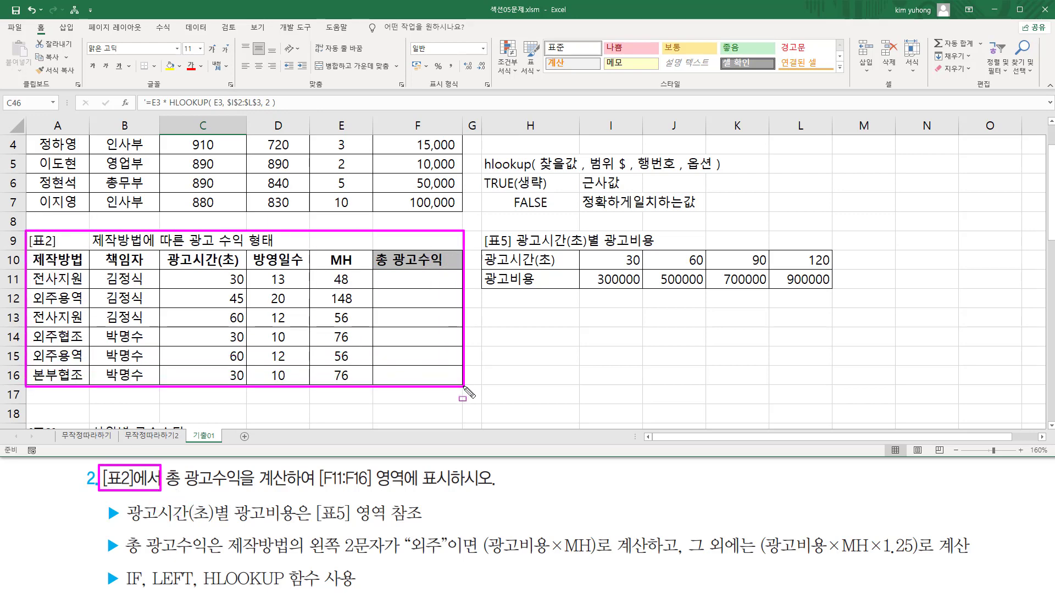
left_click_drag(165, 490, 282, 490)
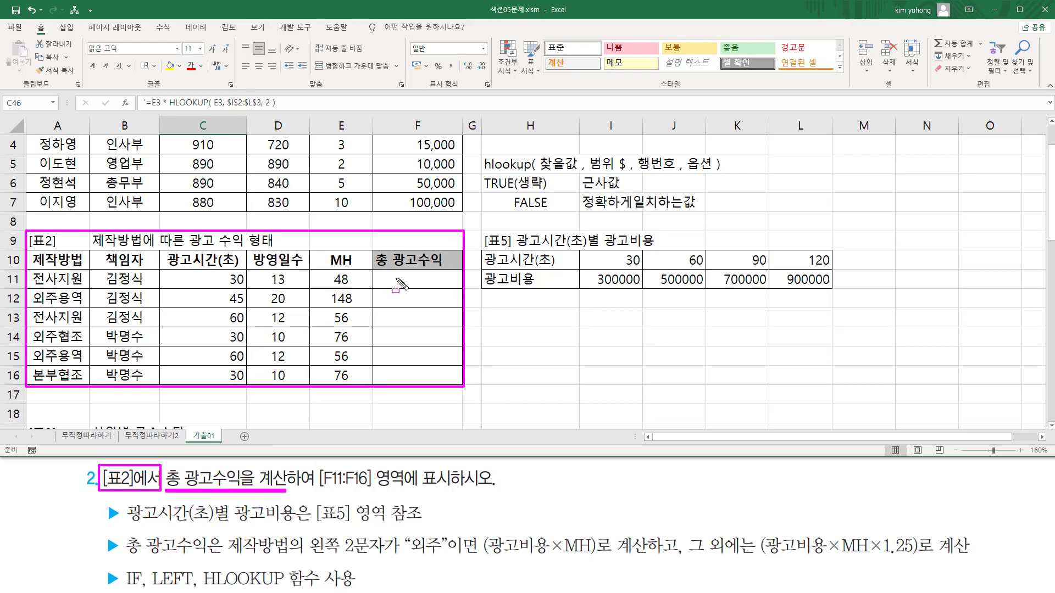
left_click_drag(389, 280, 442, 385)
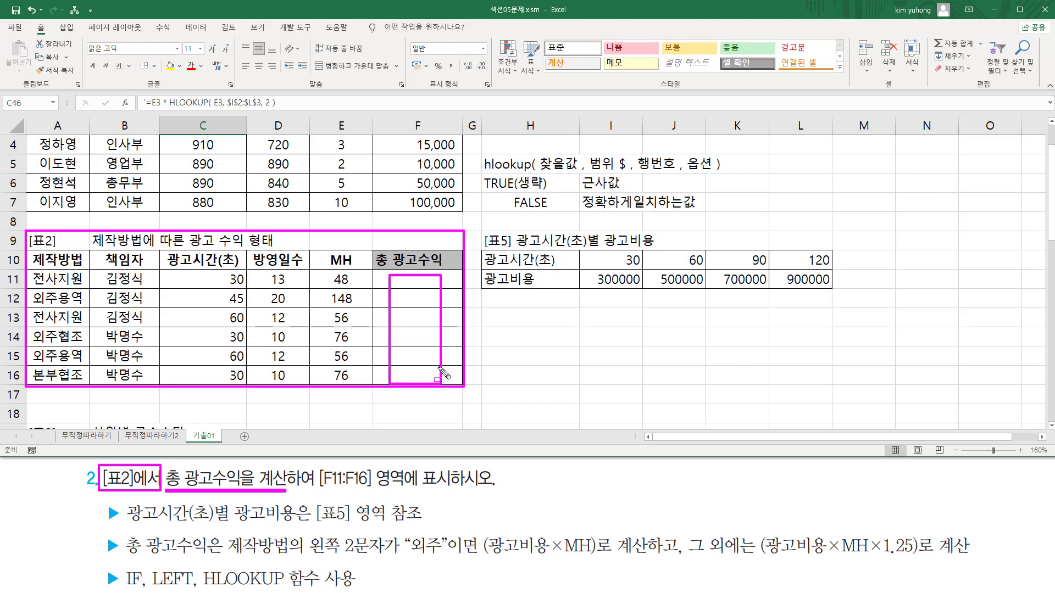
left_click_drag(126, 526, 424, 526)
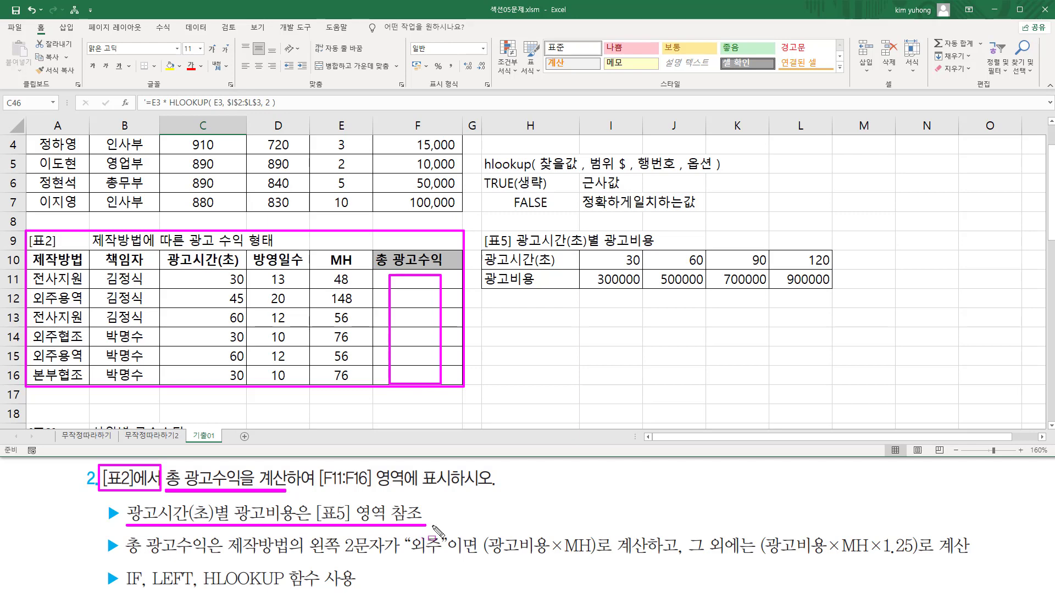
left_click_drag(481, 233, 835, 291)
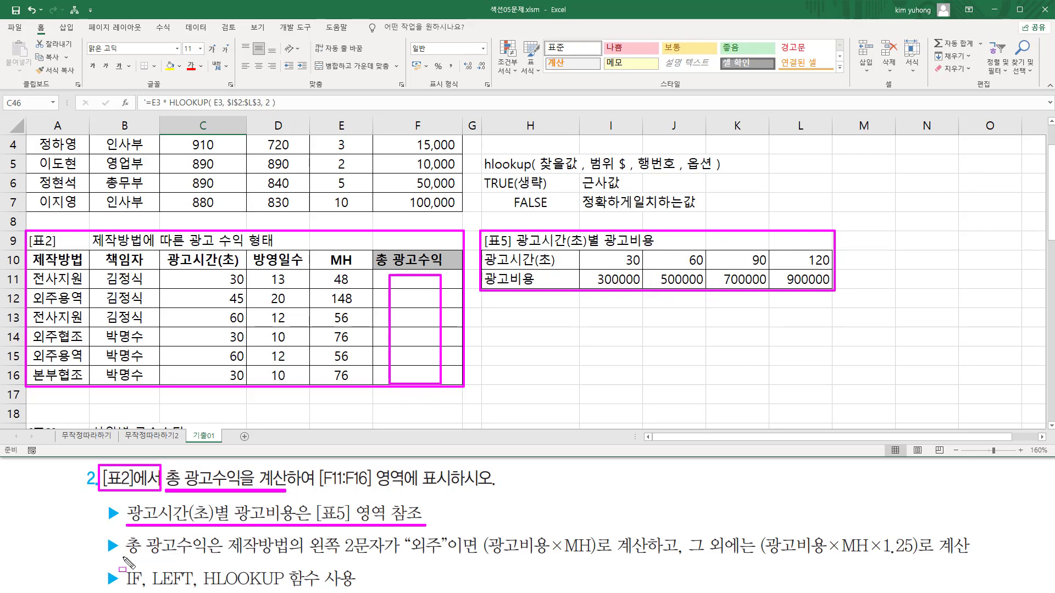
left_click_drag(123, 556, 223, 556)
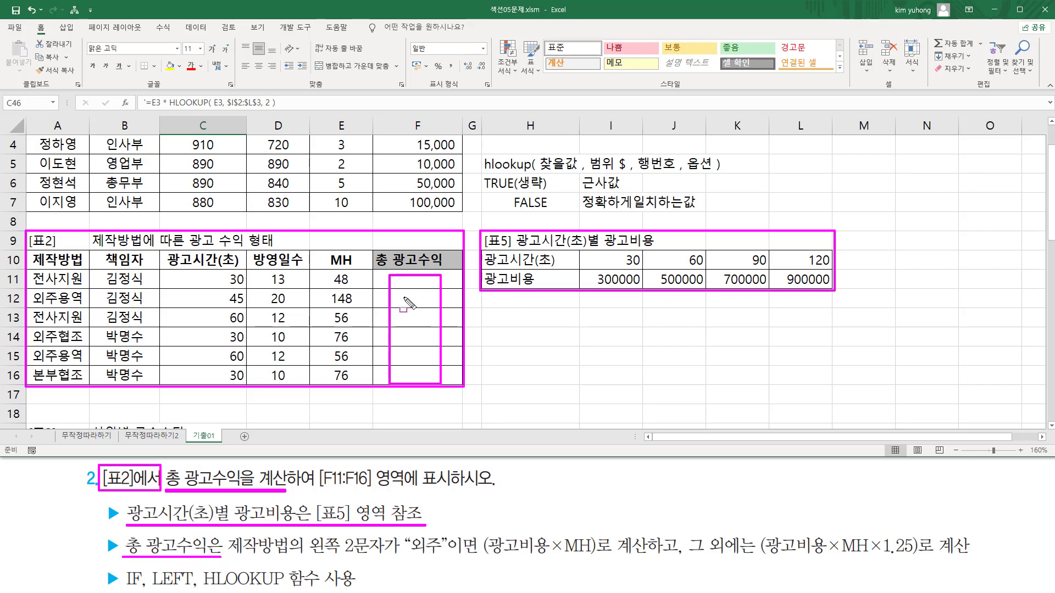
- Examine the total ad revenue rule for "외주" and other production methods against the MH column, [표5] costs and the 1.25 factor
key("Escape")
key("ctrl+2")
left_click_drag(394, 276, 448, 379)
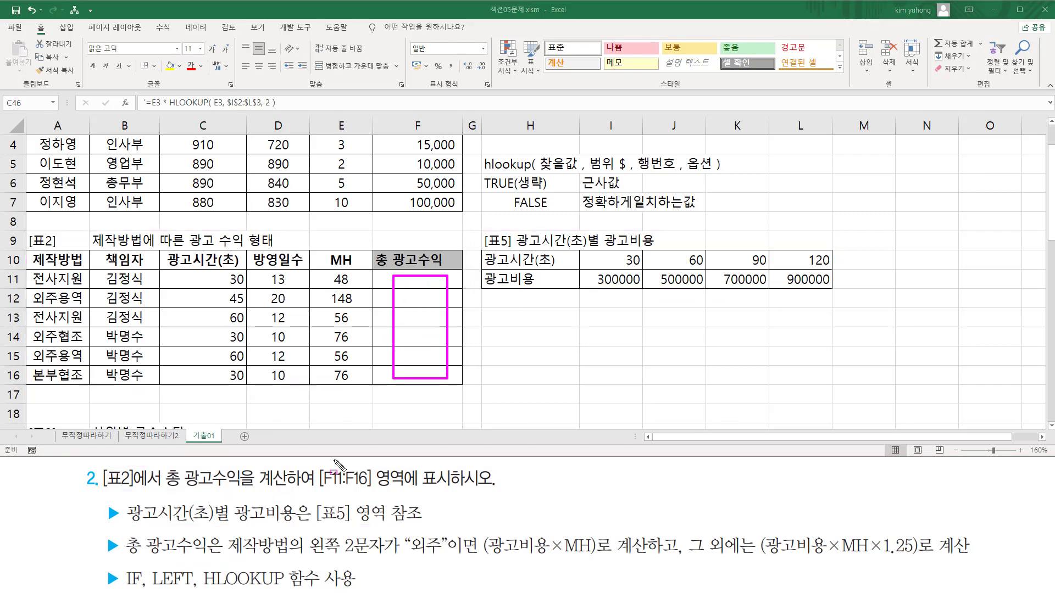
left_click_drag(125, 551, 602, 564)
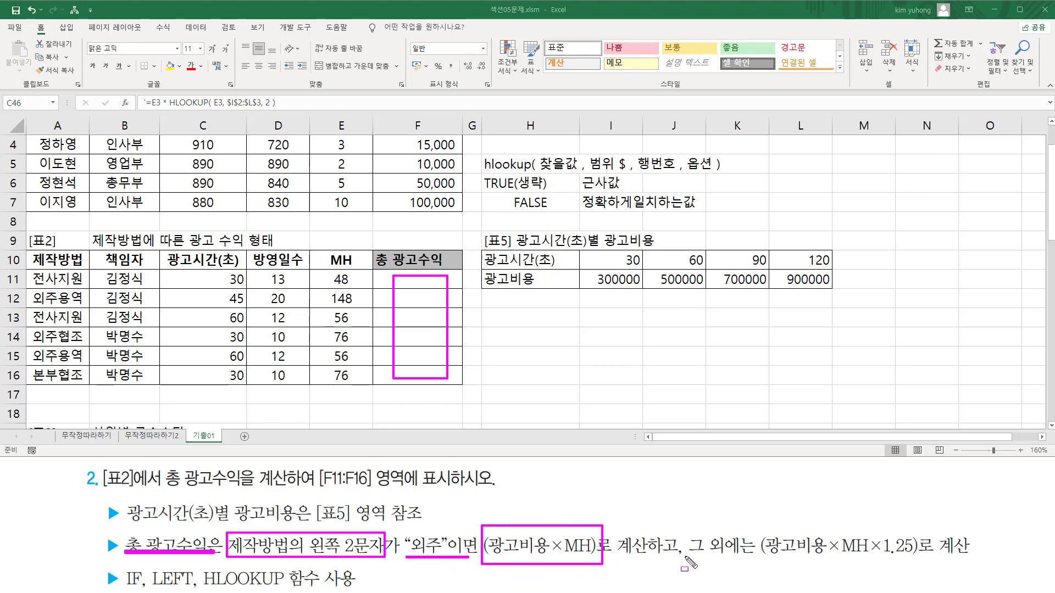
mouse_move(685, 558)
left_mouse_down()
mouse_move(756, 557)
mouse_move(766, 546)
mouse_move(923, 564)
left_mouse_up()
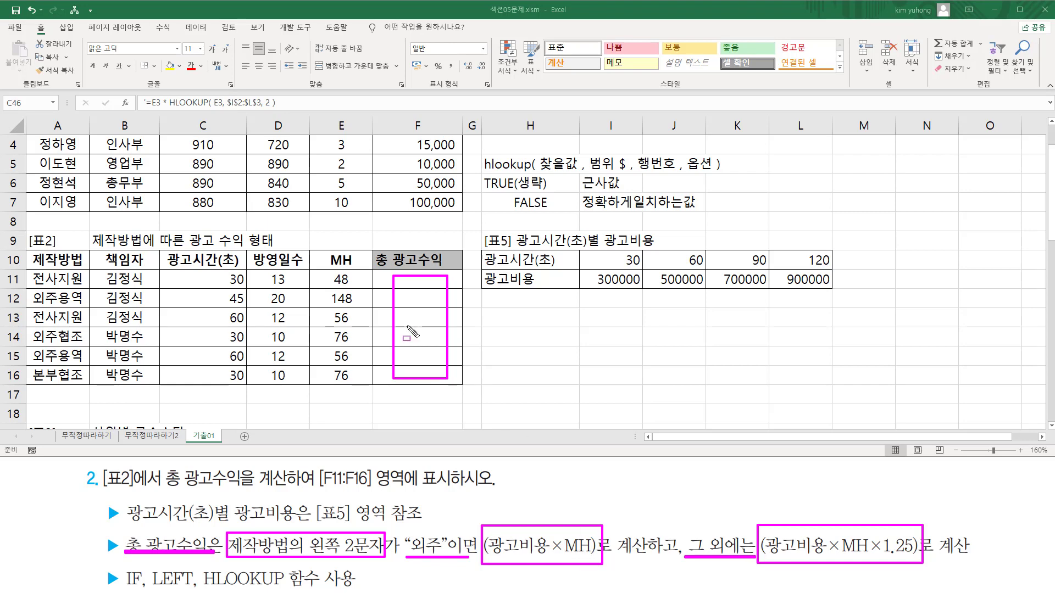
mouse_move(331, 269)
left_mouse_down()
mouse_move(358, 342)
mouse_move(358, 384)
left_mouse_up()
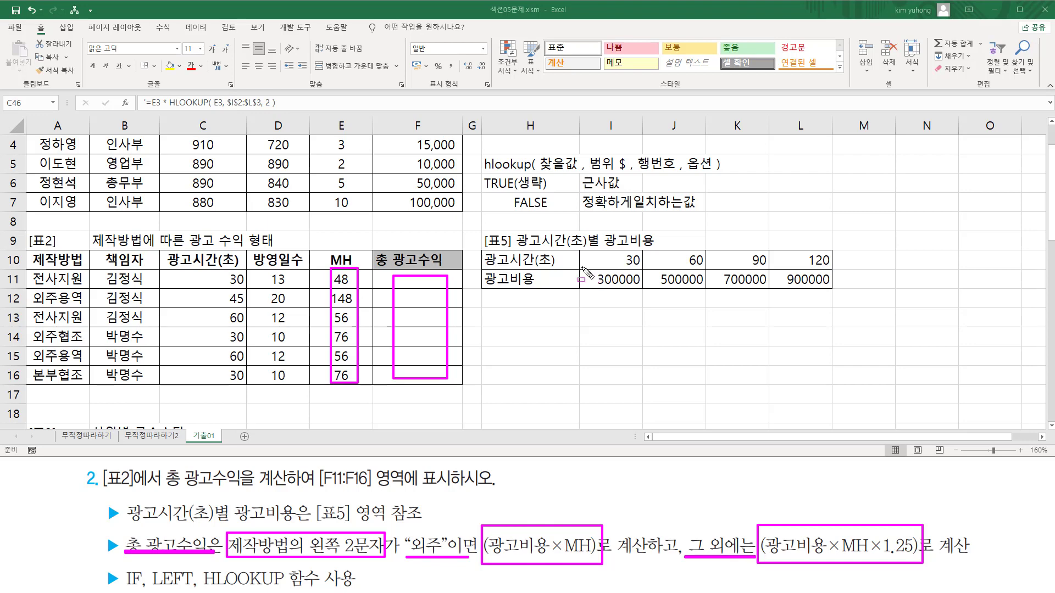
left_click_drag(579, 246, 841, 292)
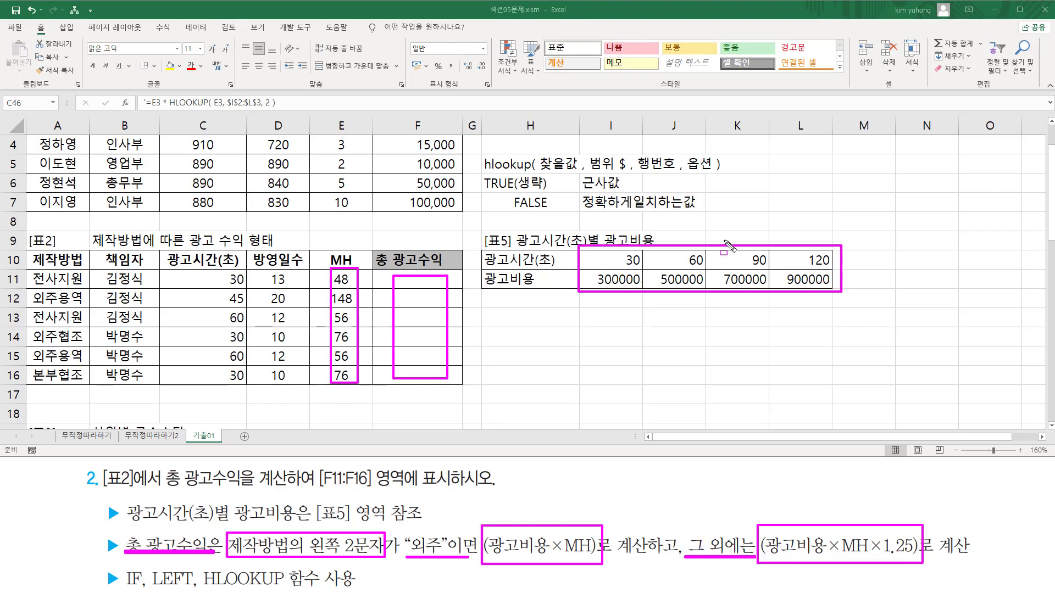
left_click_drag(842, 557, 873, 557)
left_click_drag(871, 534, 915, 562)
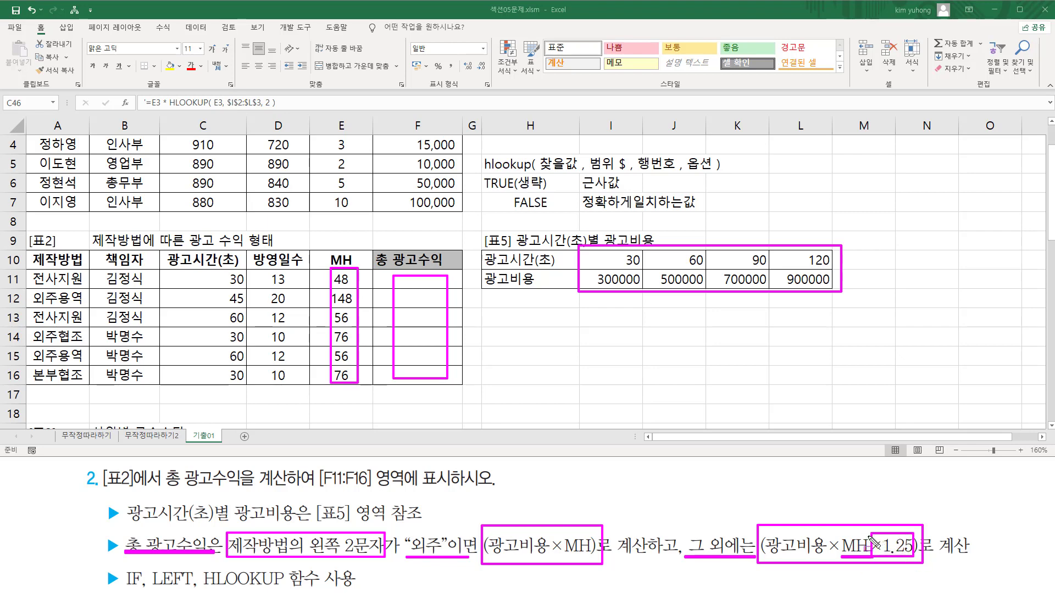
mouse_move(478, 226)
left_mouse_down()
mouse_move(511, 312)
mouse_move(849, 300)
left_mouse_up()
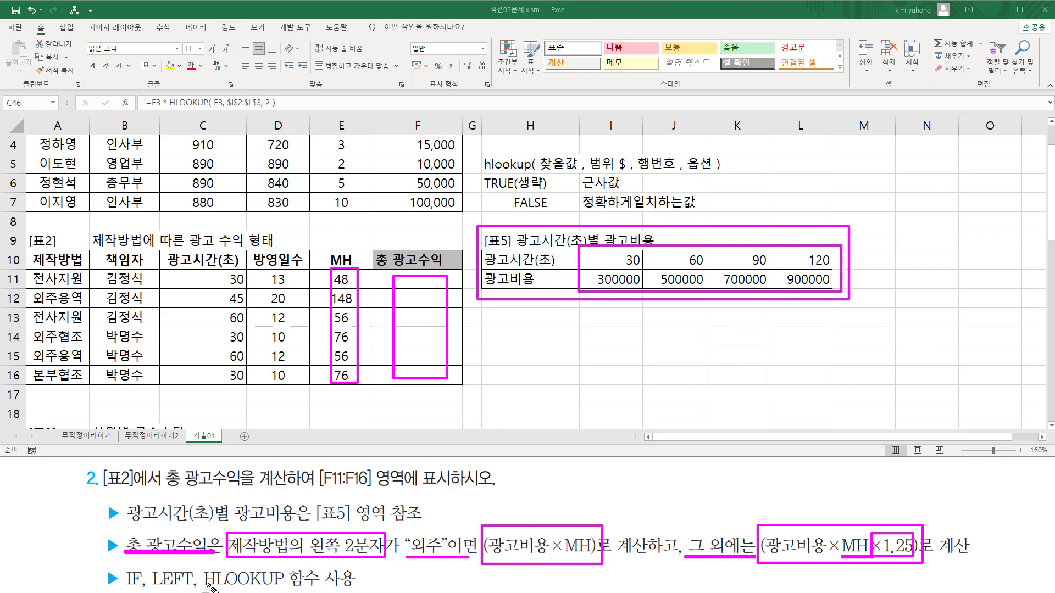
mouse_move(204, 590)
left_mouse_down()
mouse_move(290, 588)
mouse_move(292, 575)
left_mouse_up()
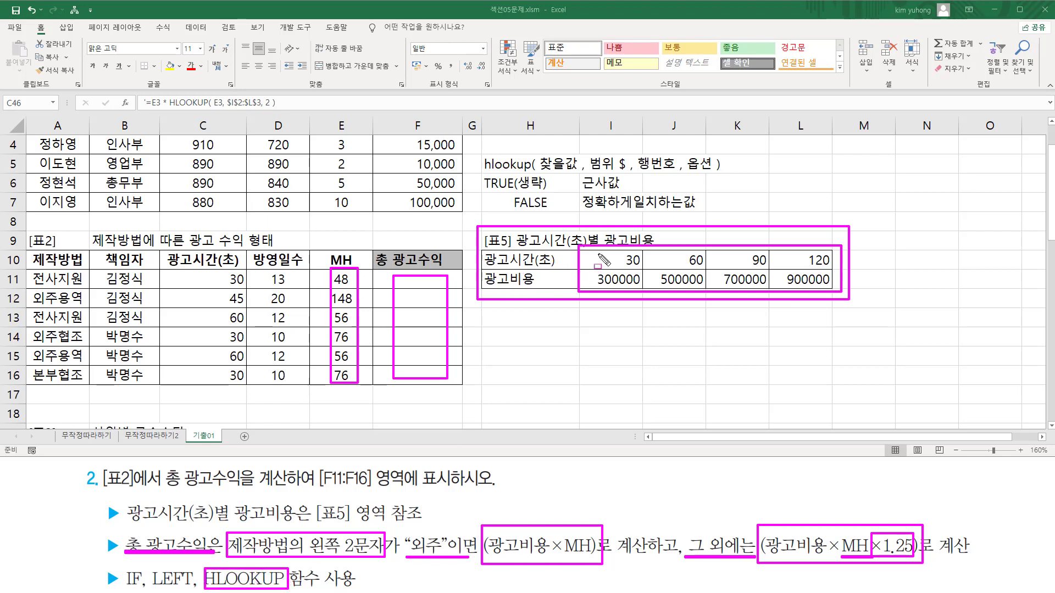
- Check the horizontal layout of the ad time and ad cost rows in [표5] for use with HLOOKUP
key("e")
mouse_move(580, 250)
left_mouse_down()
mouse_move(674, 285)
mouse_move(837, 290)
left_mouse_up()
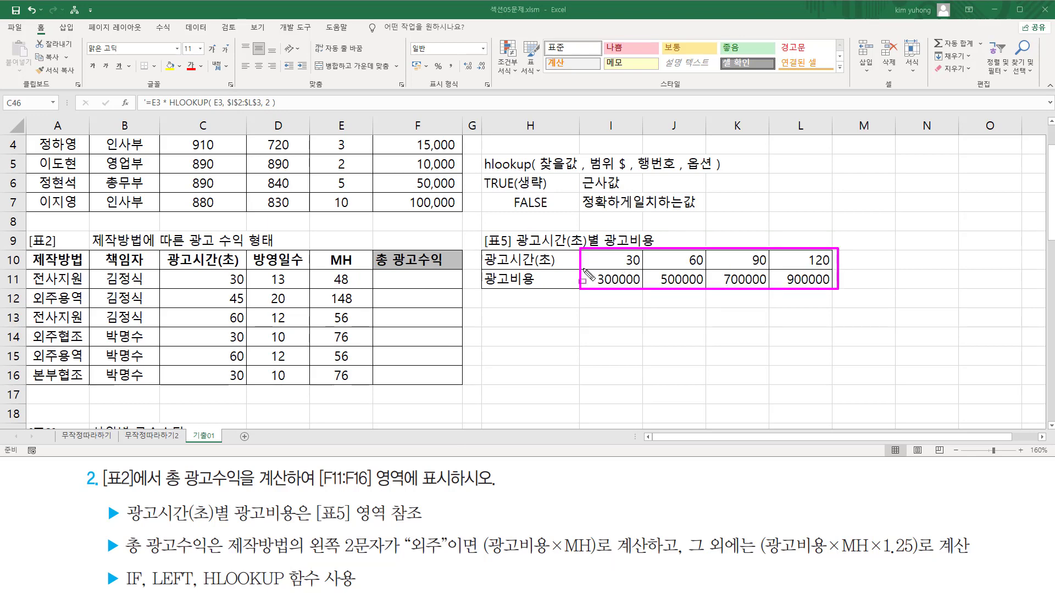
left_click_drag(569, 258, 871, 259)
left_click_drag(569, 279, 859, 280)
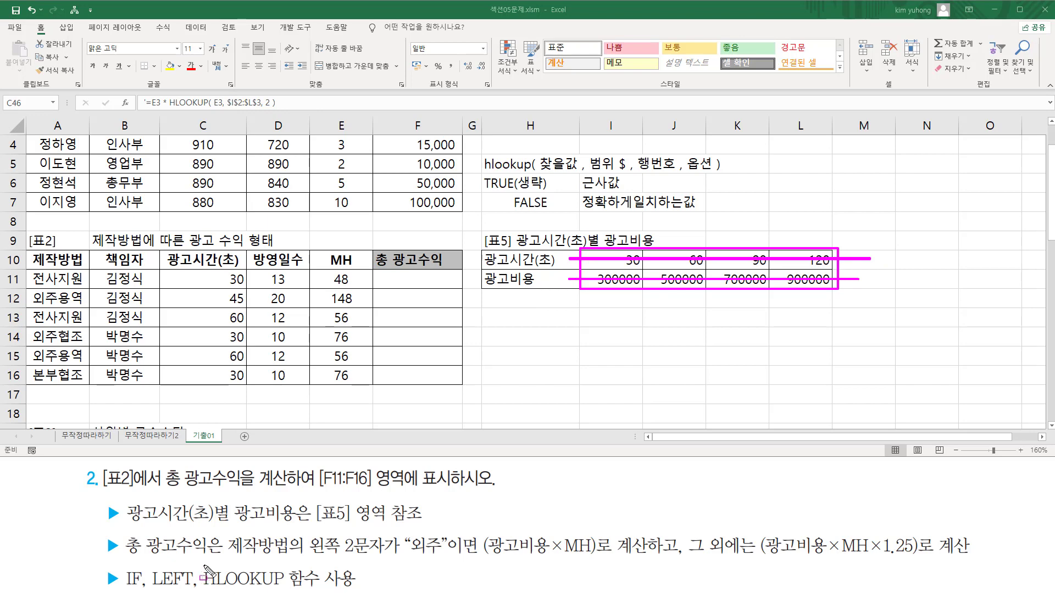
mouse_move(203, 564)
left_mouse_down()
mouse_move(216, 587)
mouse_move(287, 591)
left_mouse_up()
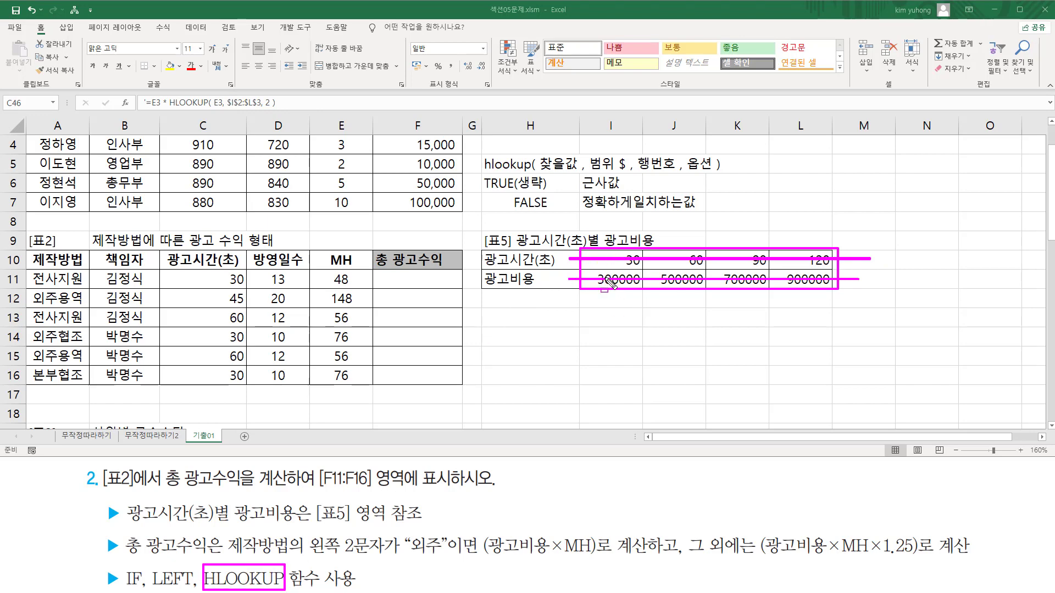
- Work out how LEFT on the first two characters of 제작방법 and IF choose between the two revenue calculations
mouse_move(226, 530)
left_mouse_down()
mouse_move(296, 560)
mouse_move(386, 559)
left_mouse_up()
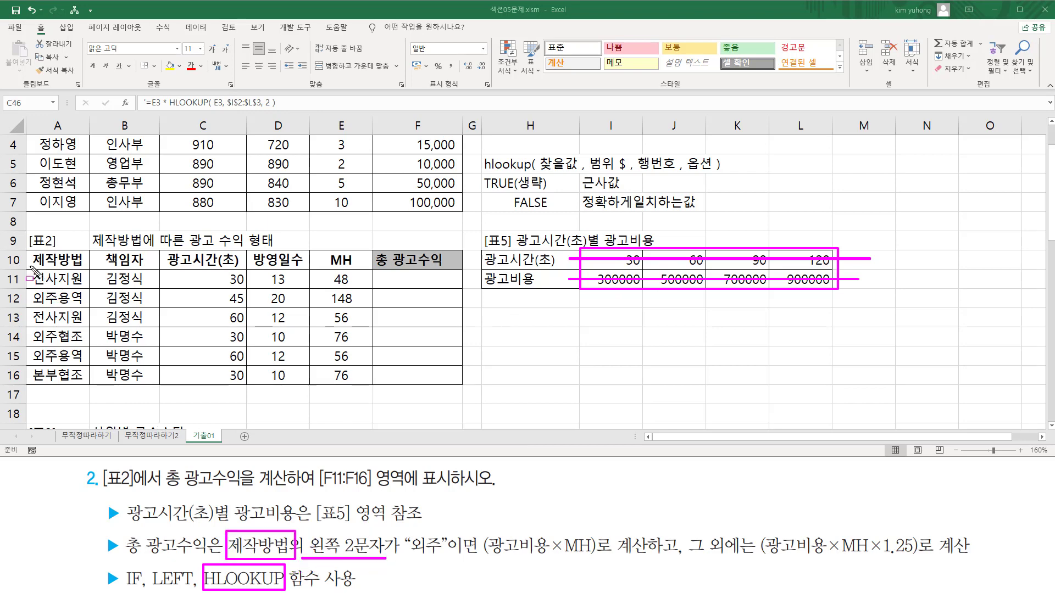
mouse_move(31, 268)
left_mouse_down()
mouse_move(62, 287)
mouse_move(87, 282)
mouse_move(91, 393)
left_mouse_up()
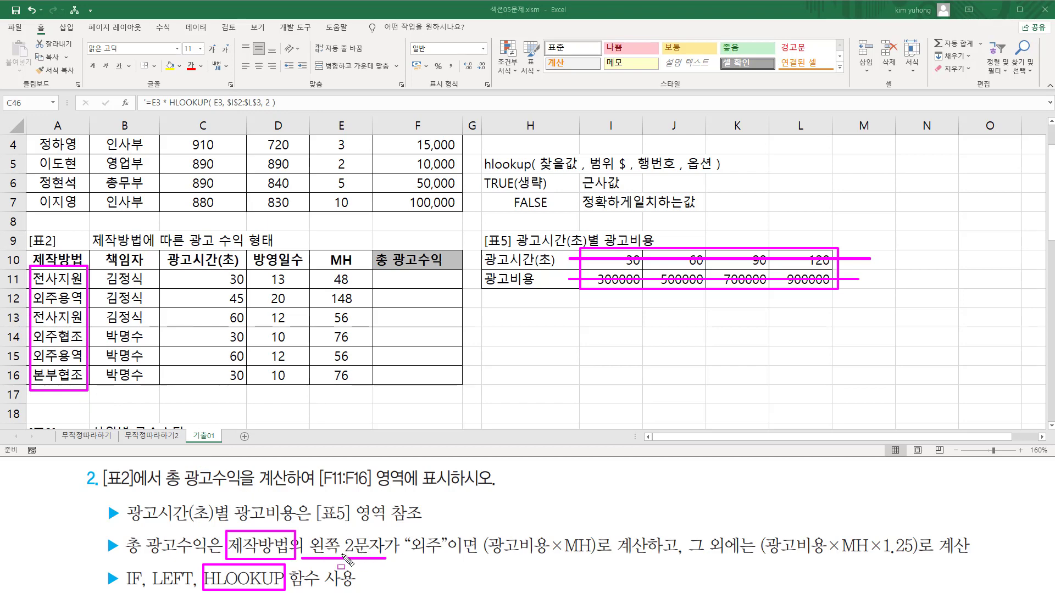
left_click_drag(31, 268, 60, 390)
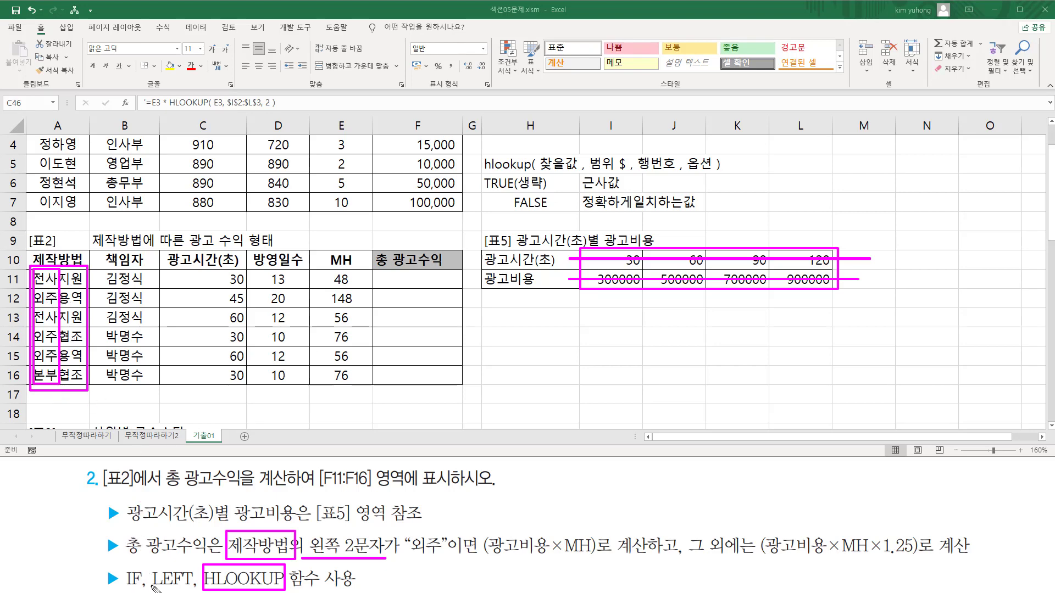
left_click_drag(179, 590, 193, 588)
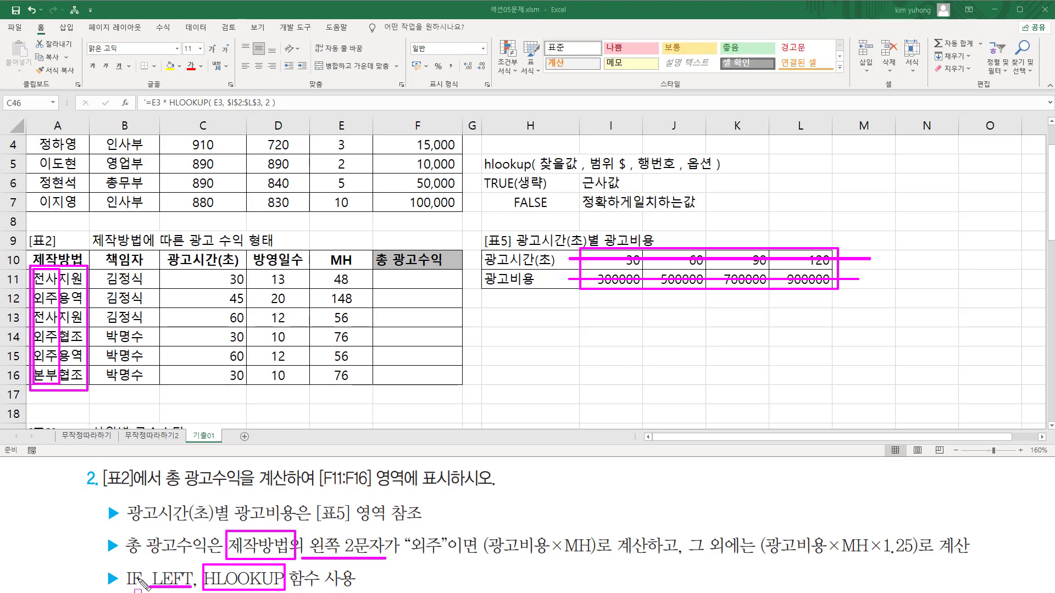
left_click_drag(123, 564, 144, 592)
mouse_move(410, 558)
left_mouse_down()
mouse_move(442, 532)
mouse_move(595, 558)
left_mouse_up()
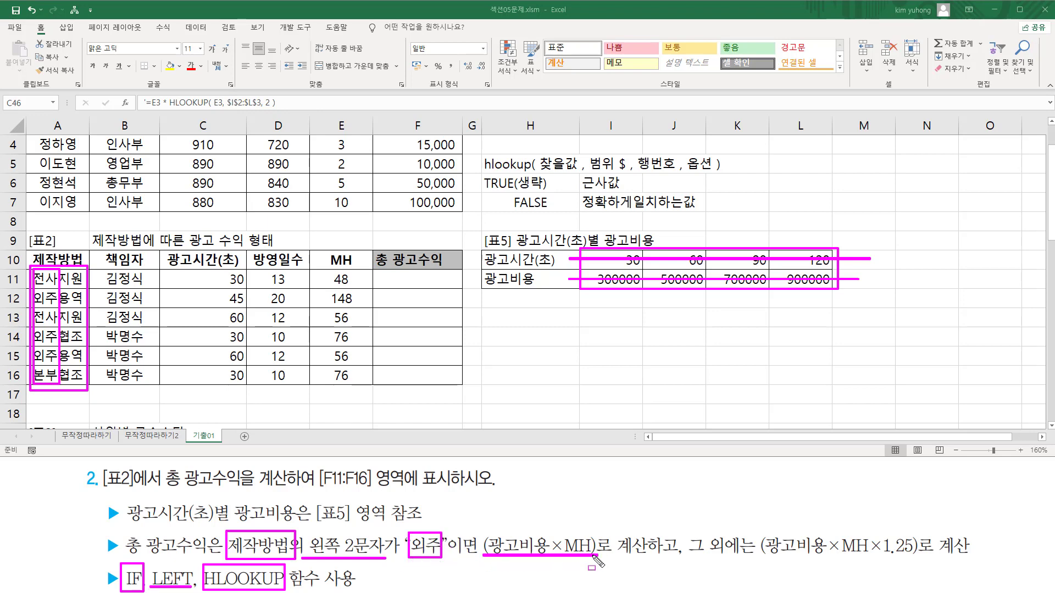
left_click_drag(772, 556, 928, 557)
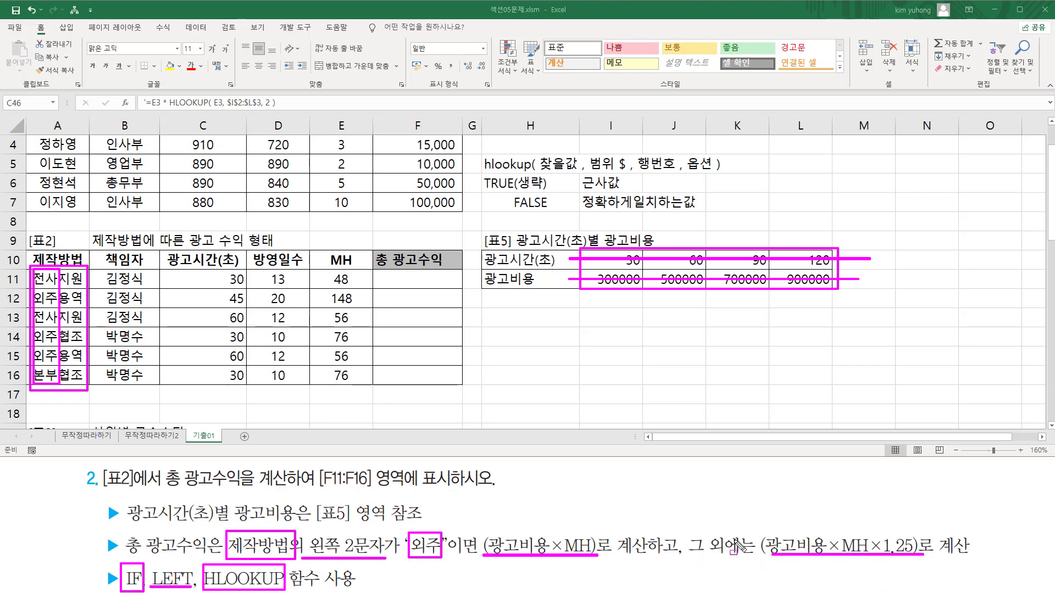
key("Escape")
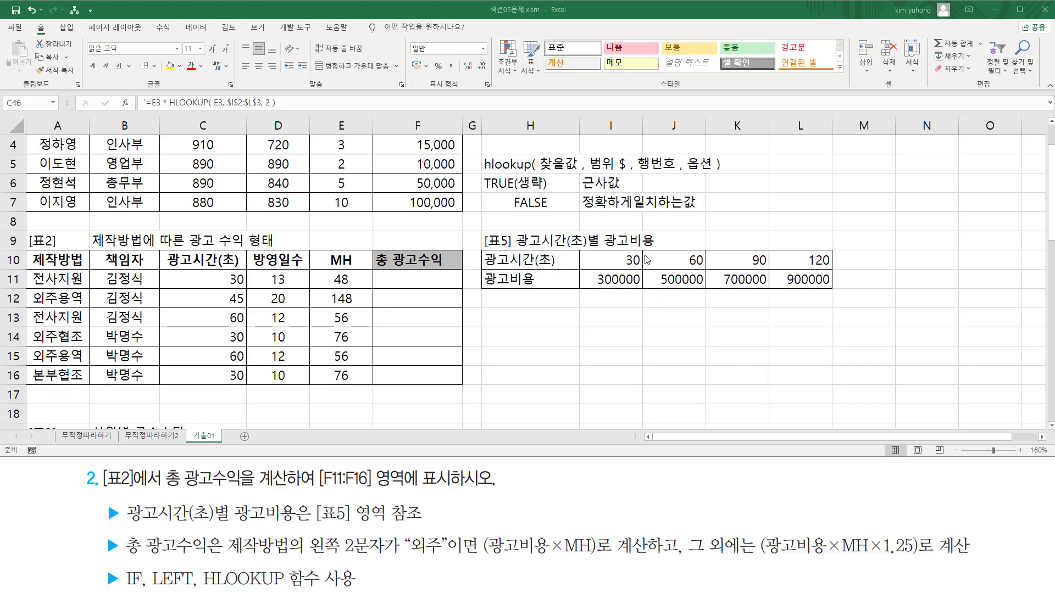
- Start an HLOOKUP formula in F11 for fetching the ad cost from [표5]
mouse_move(577, 250)
left_mouse_down()
mouse_move(807, 296)
mouse_move(844, 291)
left_mouse_up()
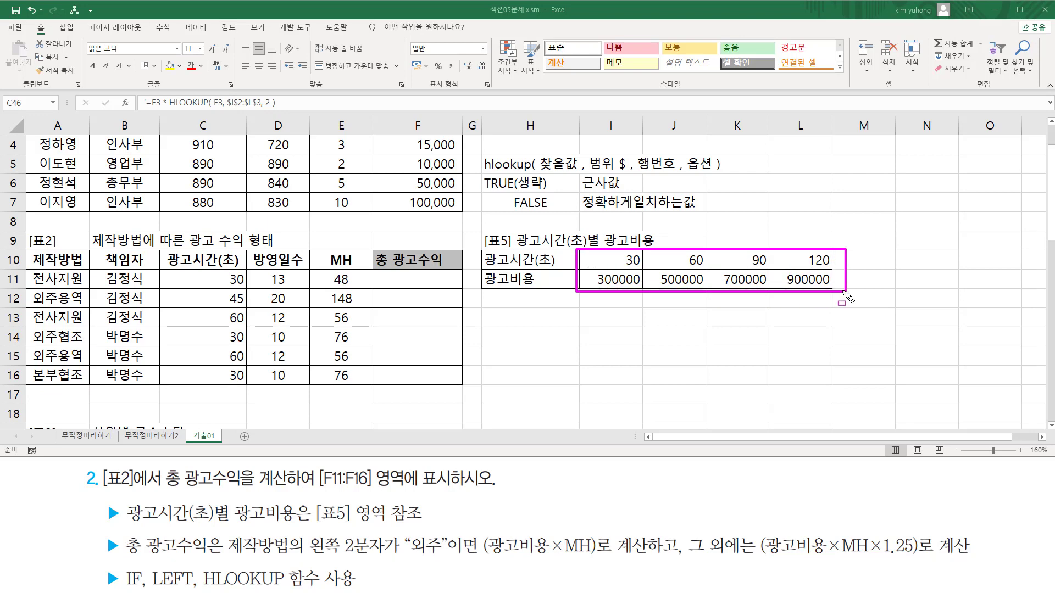
left_click_drag(592, 270, 836, 288)
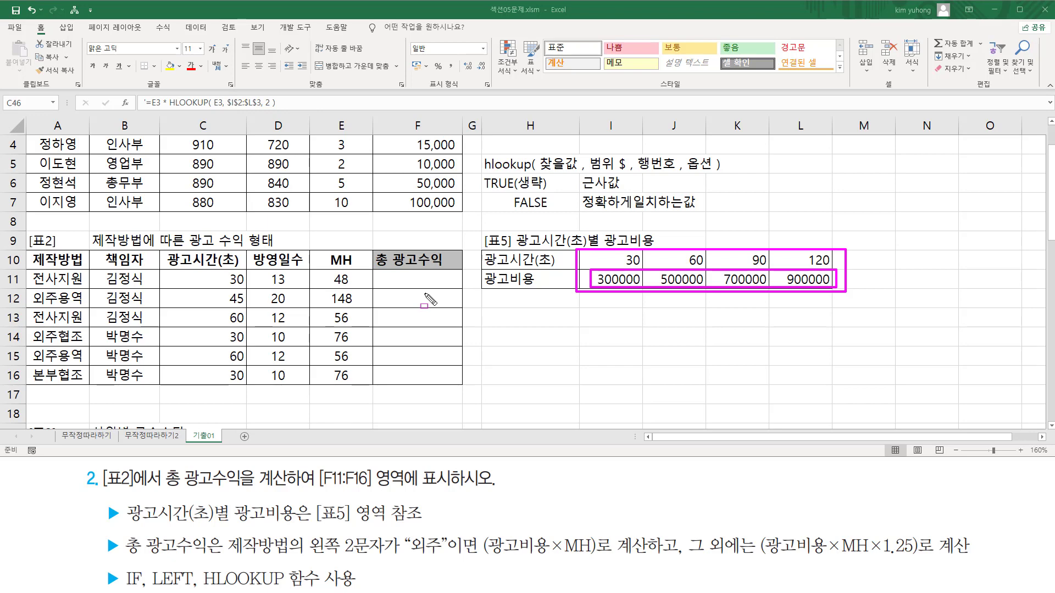
key("Escape")
left_click(427, 284)
type("=")
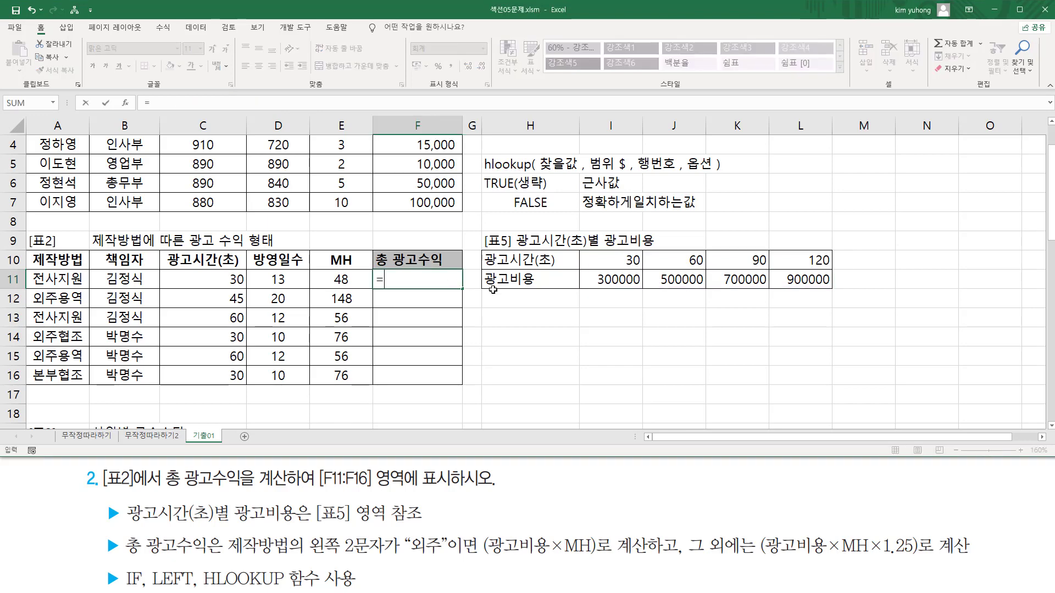
type("hlo")
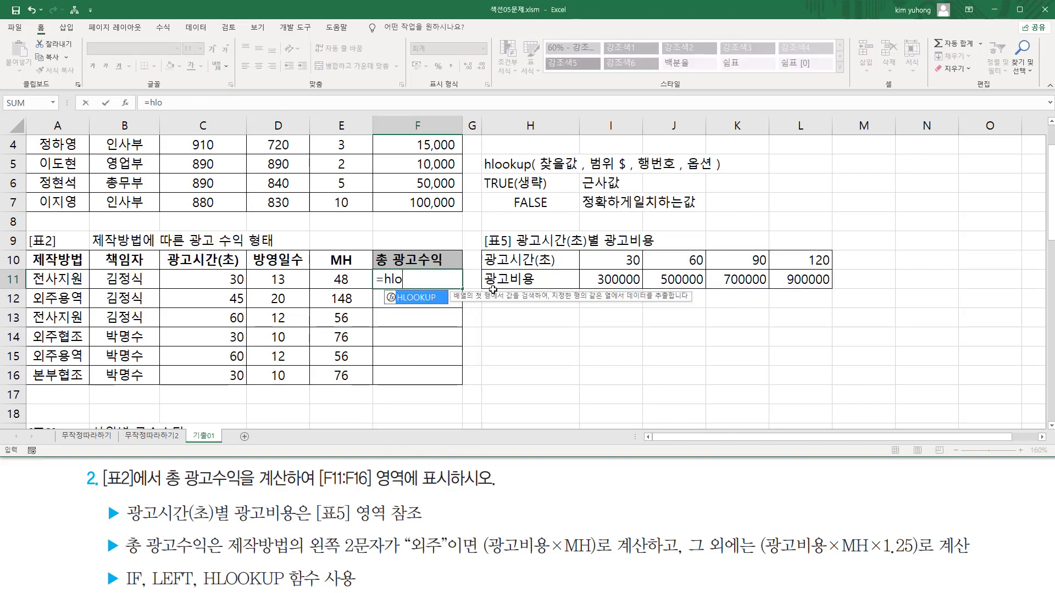
key("Tab")
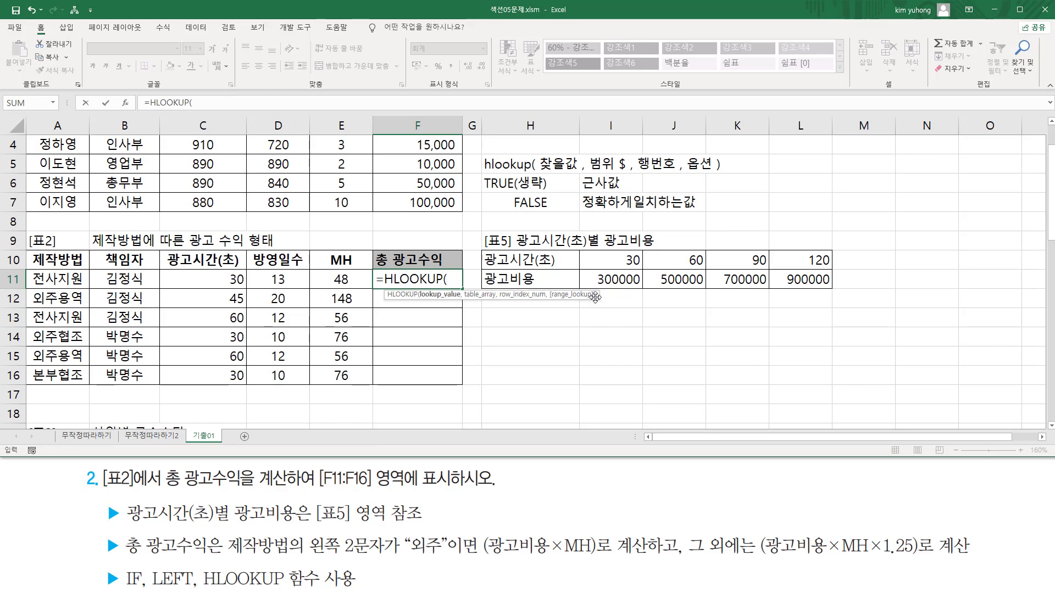
- Compare the ad time in C11 with the time and cost rows of [표5] to identify the HLOOKUP lookup value
mouse_move(588, 269)
left_mouse_down()
mouse_move(605, 289)
mouse_move(841, 291)
left_mouse_up()
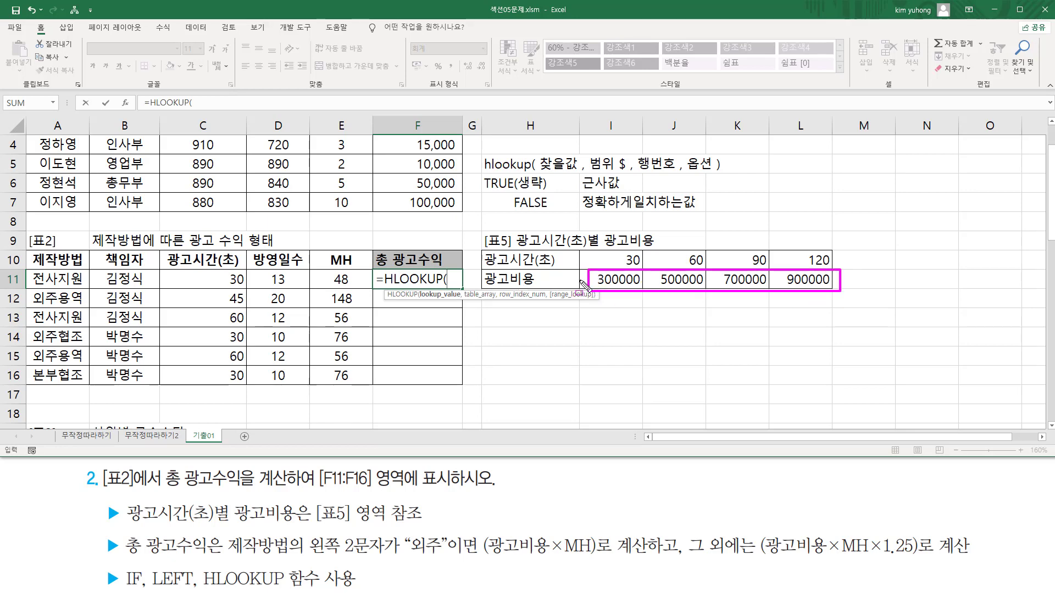
mouse_move(485, 266)
left_mouse_down()
mouse_move(552, 266)
mouse_move(541, 266)
left_mouse_up()
mouse_move(599, 250)
left_mouse_down()
mouse_move(665, 269)
mouse_move(840, 270)
left_mouse_up()
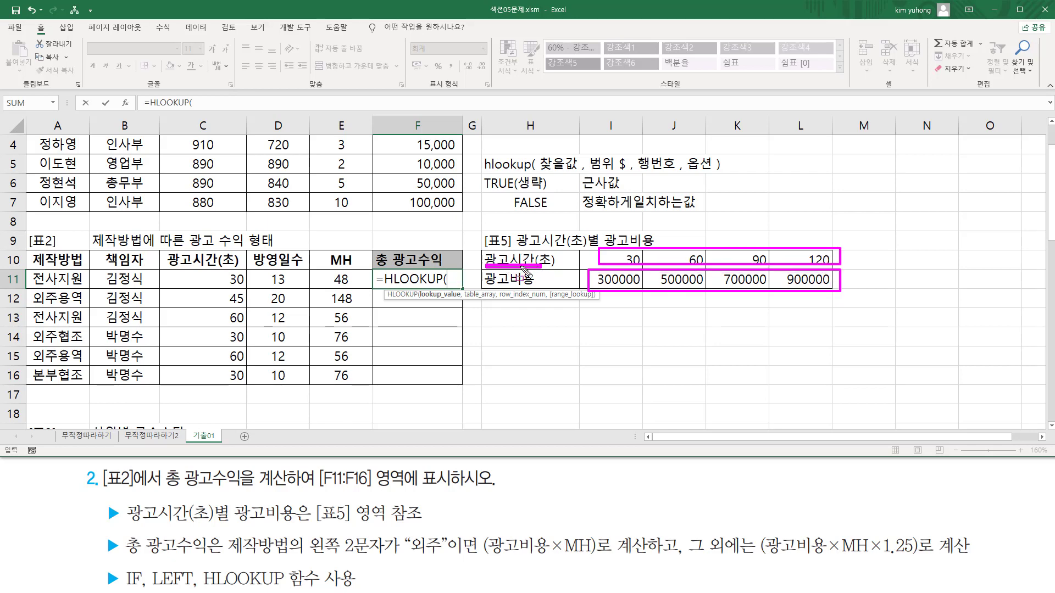
mouse_move(194, 270)
left_mouse_down()
mouse_move(245, 300)
mouse_move(241, 387)
mouse_move(195, 275)
left_mouse_up()
left_click_drag(244, 308, 243, 288)
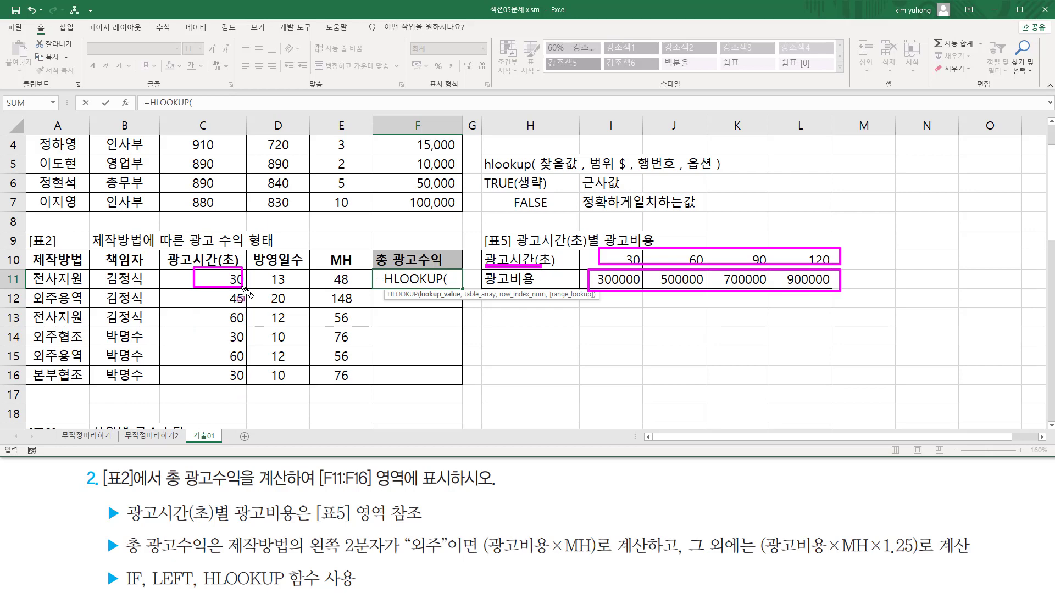
left_click_drag(28, 288, 468, 290)
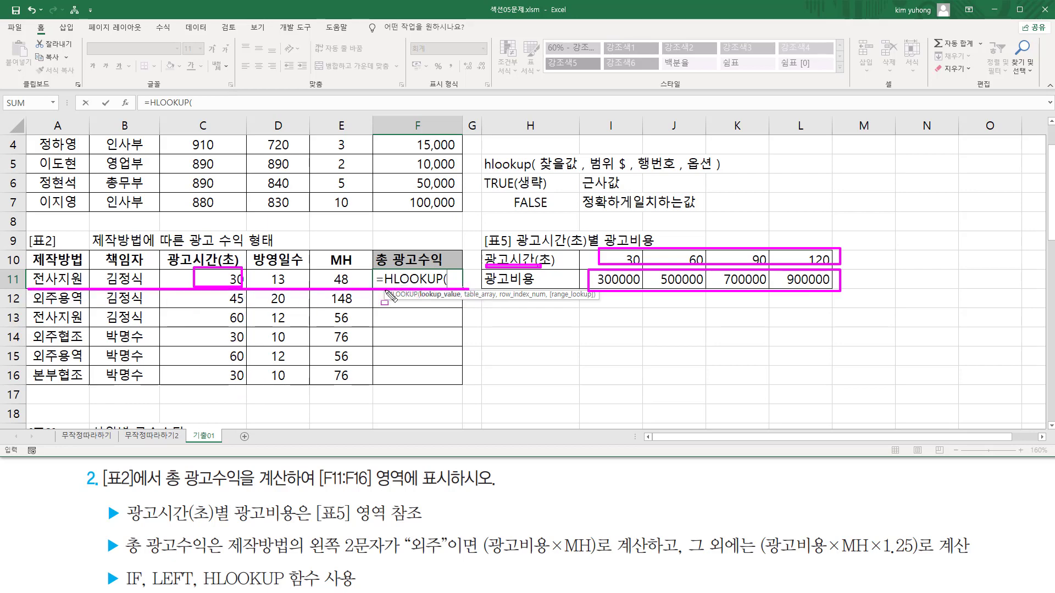
left_click_drag(229, 271, 252, 287)
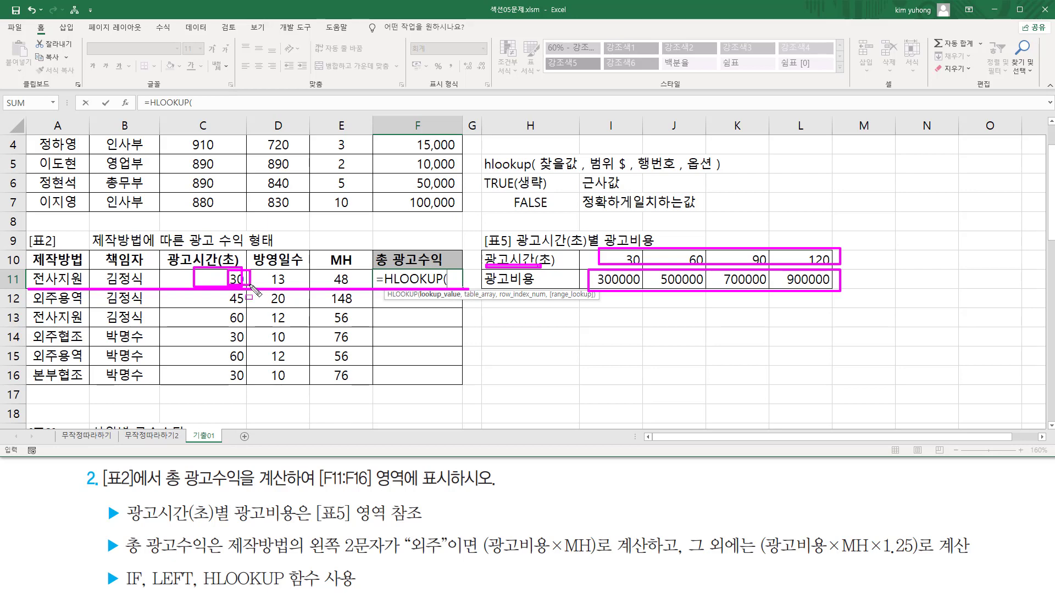
- Set the F11 HLOOKUP's lookup value to C11 and its table to the absolute range $I$10:$L$11
key("Escape")
left_click(237, 279)
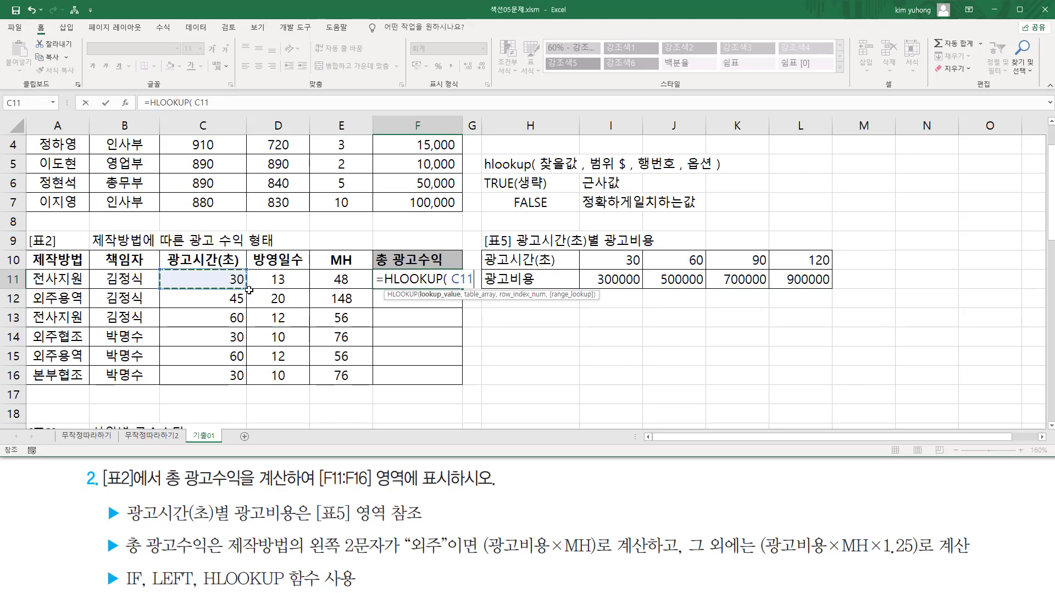
type(",")
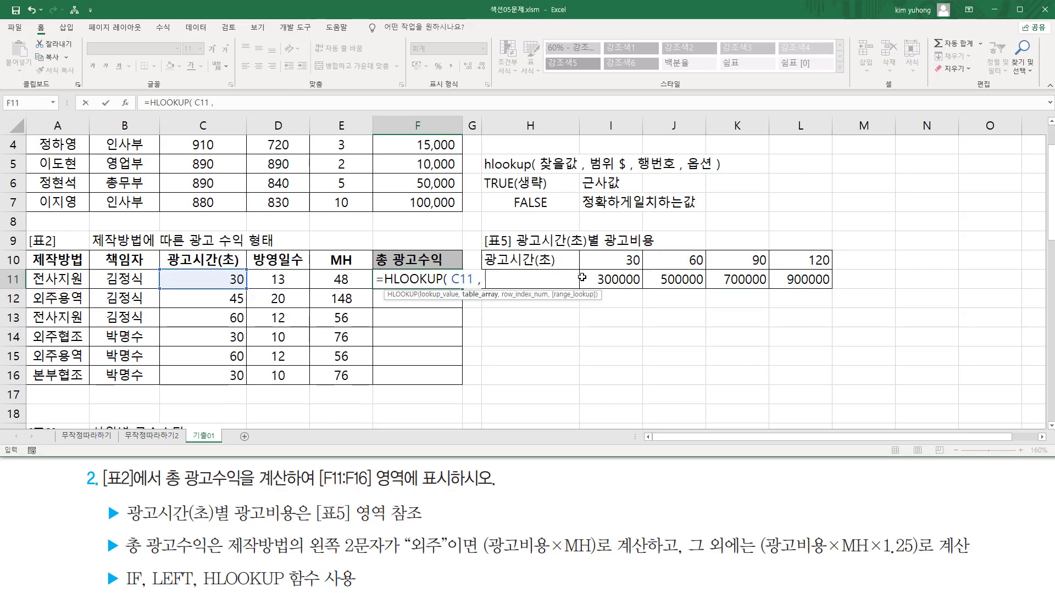
left_click_drag(616, 256, 800, 282)
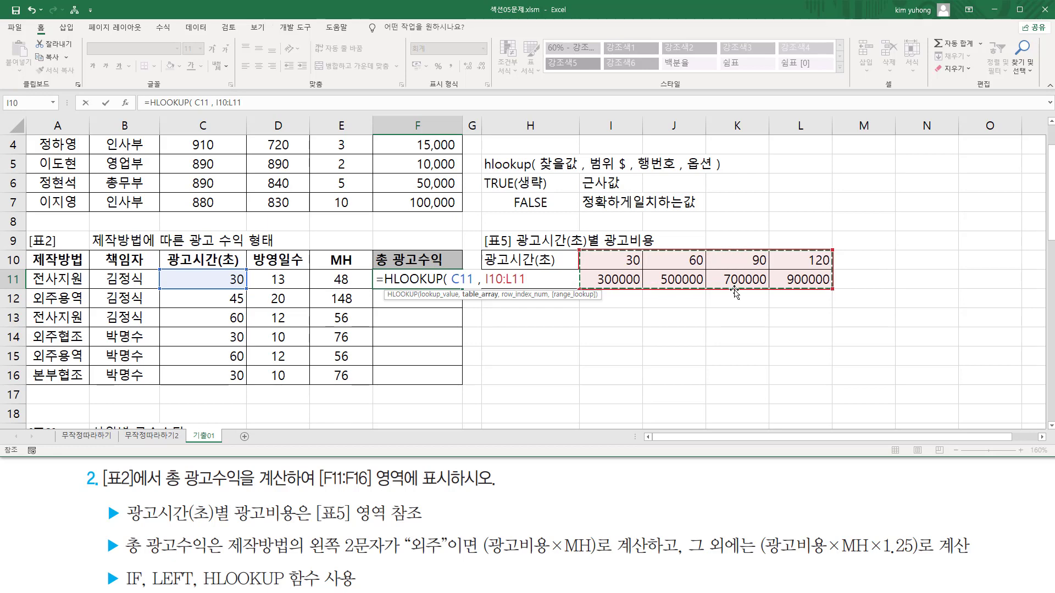
key("F4")
type(",")
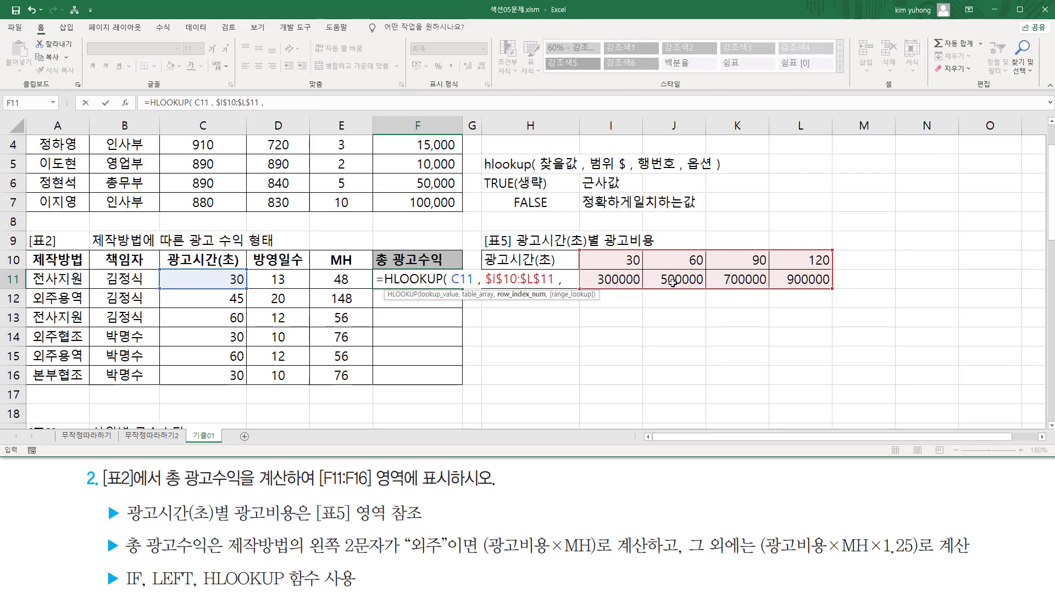
- Set the HLOOKUP row index number to 2 for the 광고비용 row of [표5]
key("Escape")
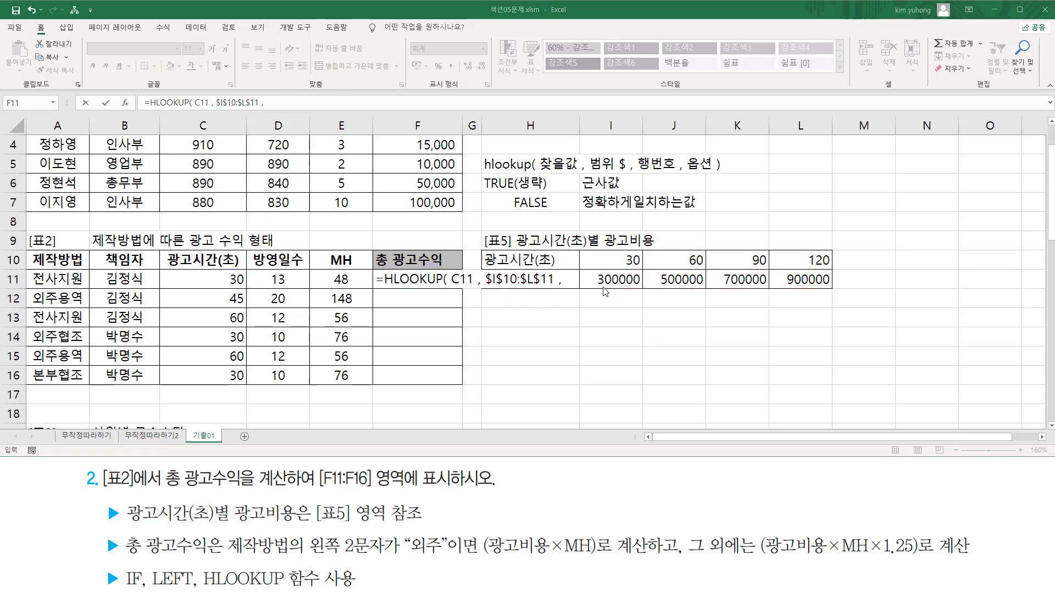
left_click(573, 284)
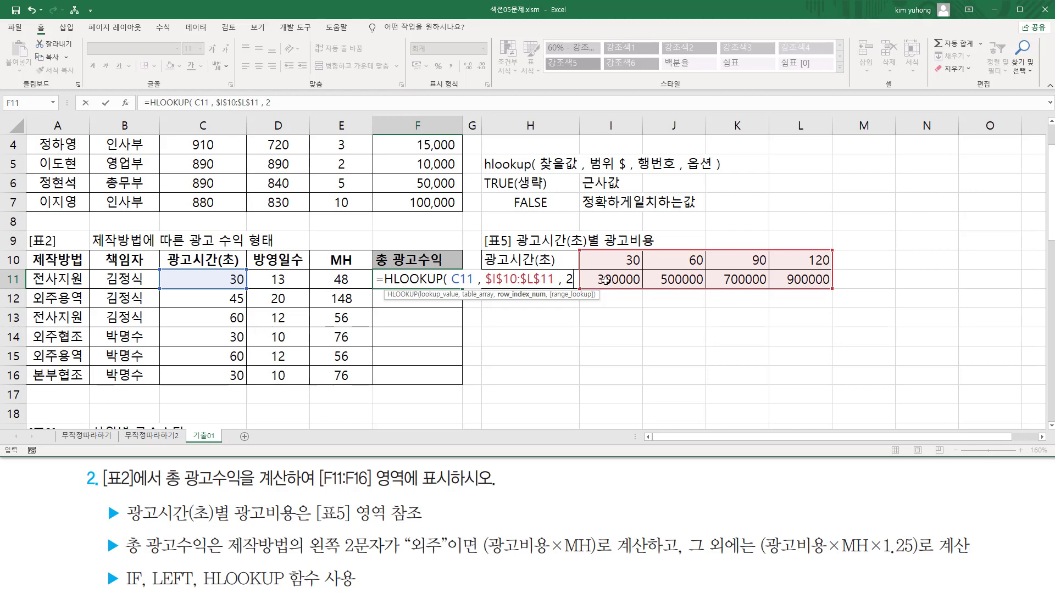
type(",")
key("BackSpace")
type(",")
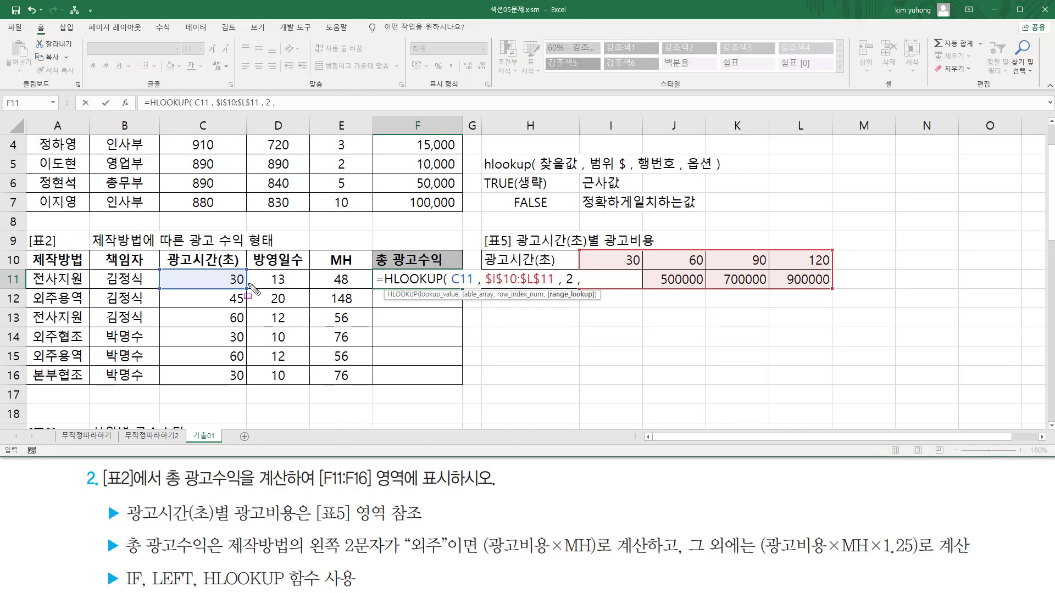
- Complete the F11 HLOOKUP with approximate matching by omitting the range_lookup argument, and fill it down to F16
left_click_drag(231, 273, 246, 288)
left_click_drag(623, 252, 640, 265)
left_click_drag(227, 294, 250, 305)
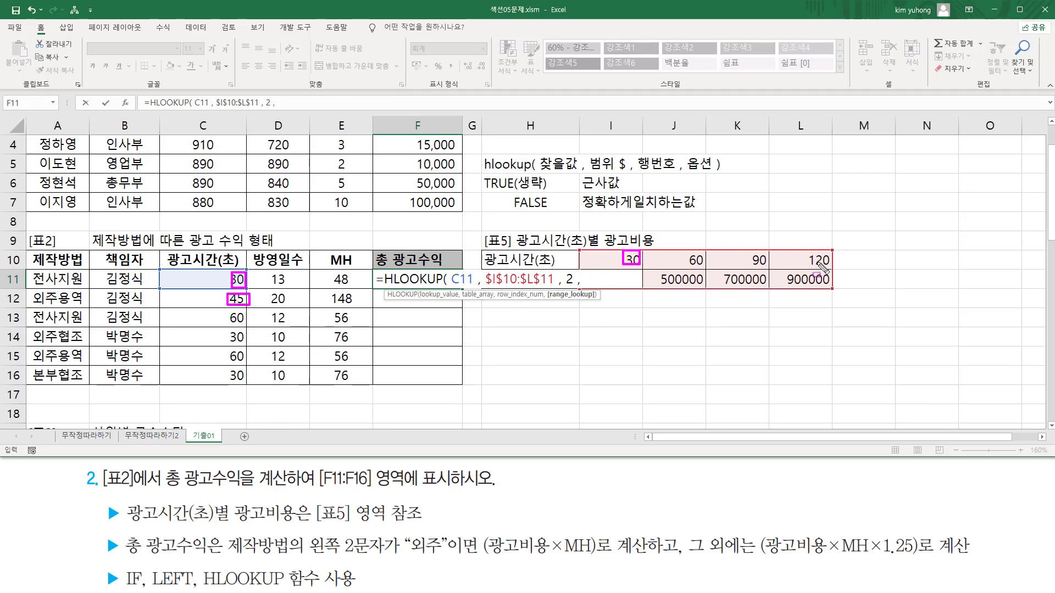
key("Escape")
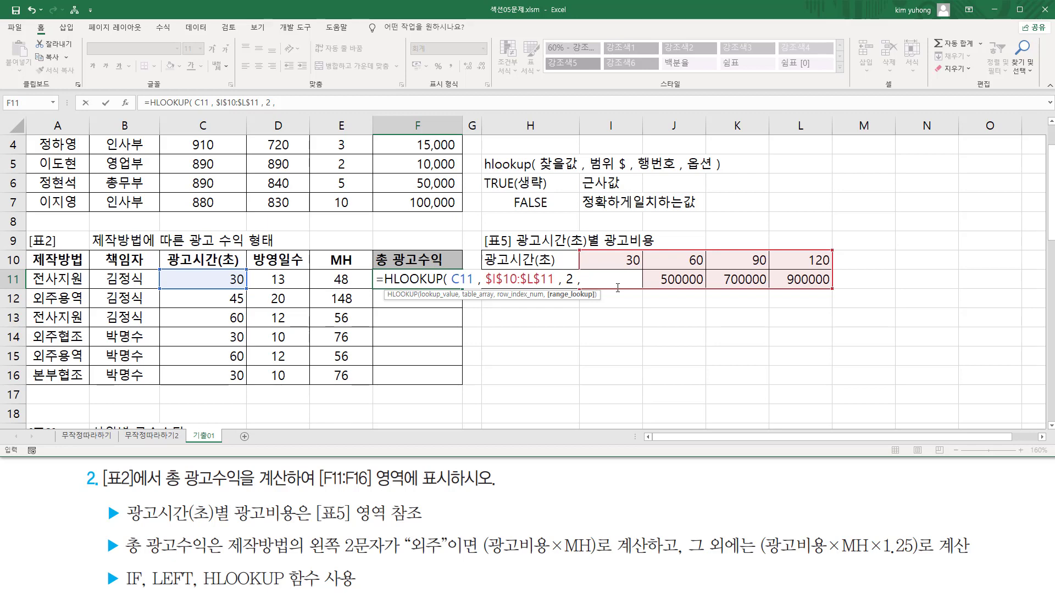
key("BackSpace")
key("BackSpace")
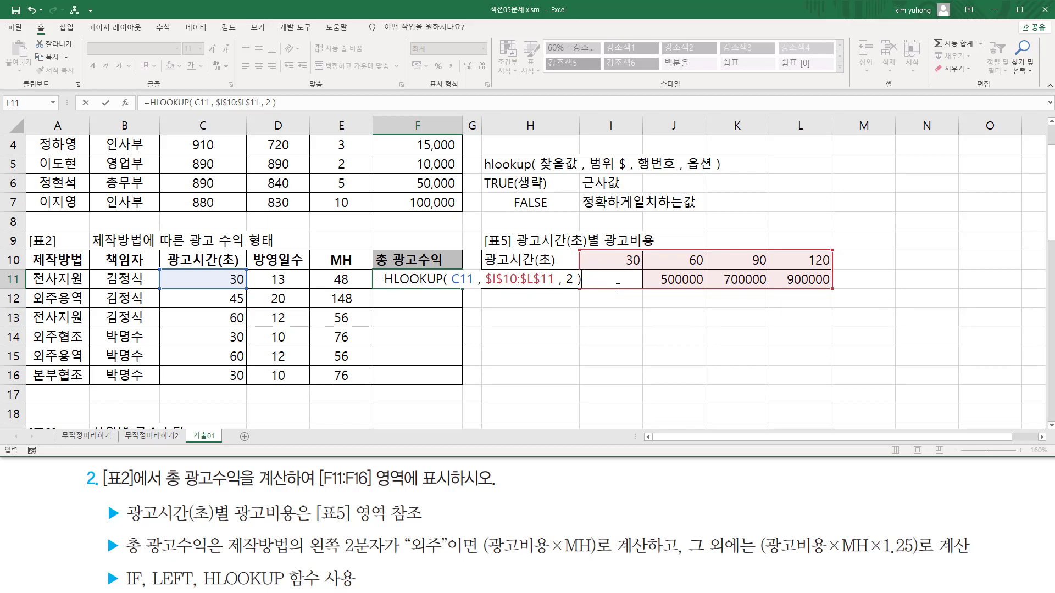
key("Return")
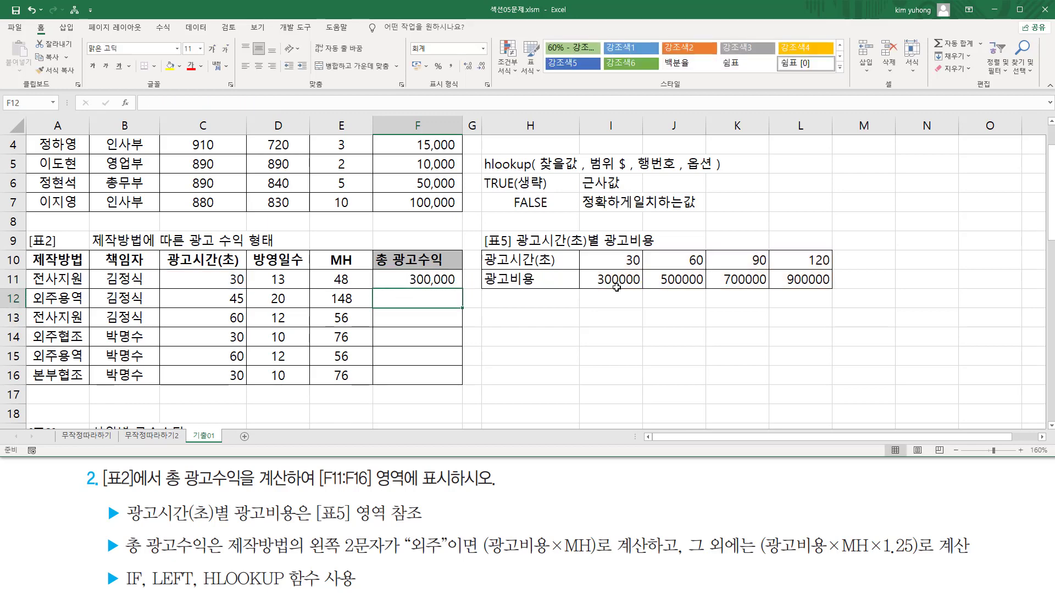
left_click(456, 280)
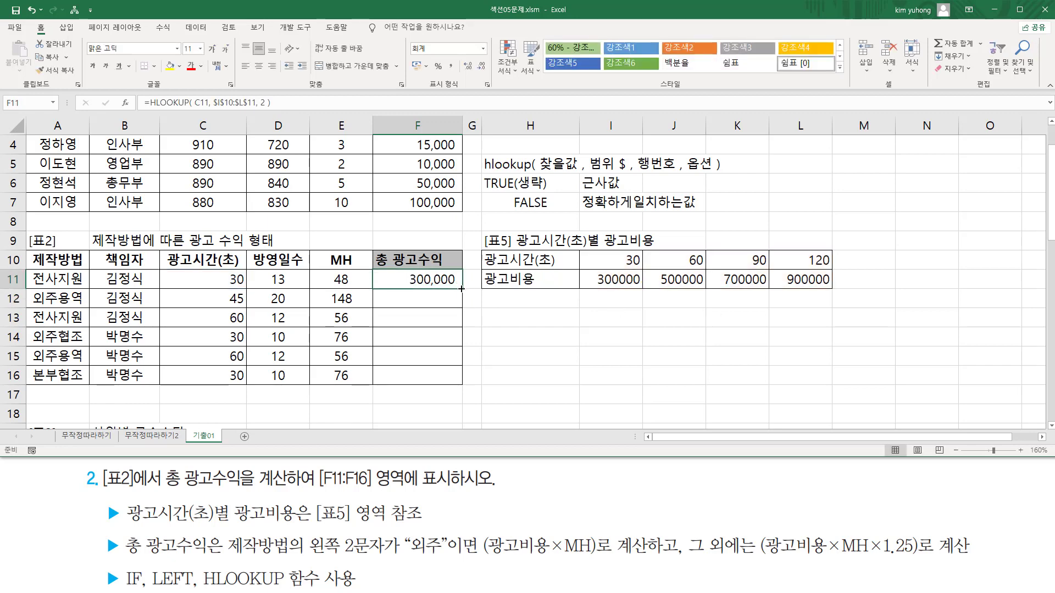
left_click_drag(461, 288, 464, 385)
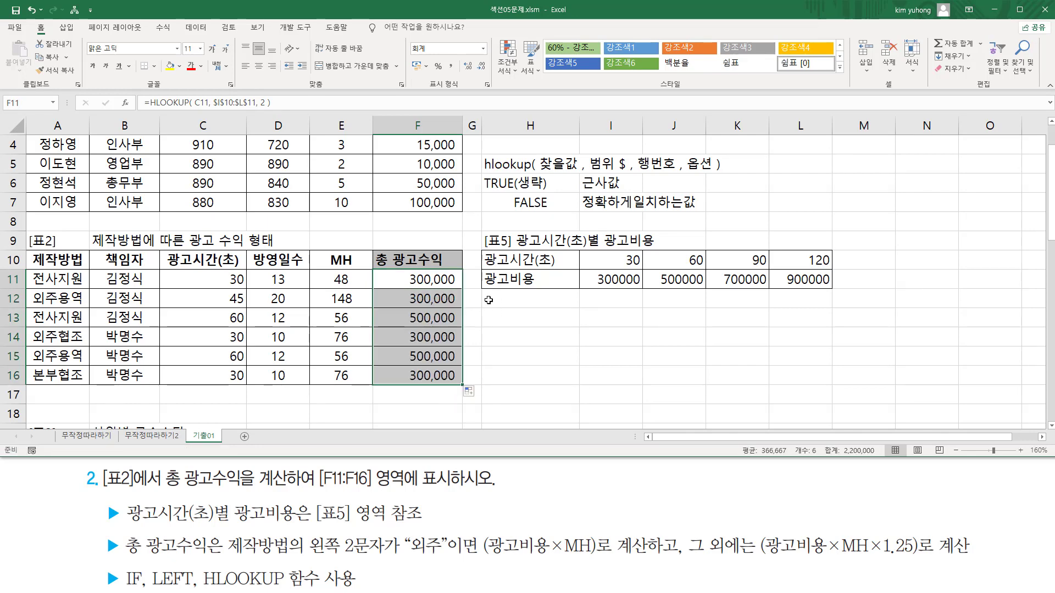
- Check the ad costs fetched in F11:F16 against the 광고시간(초) values and the cost row of [표5]
left_click_drag(407, 269, 458, 382)
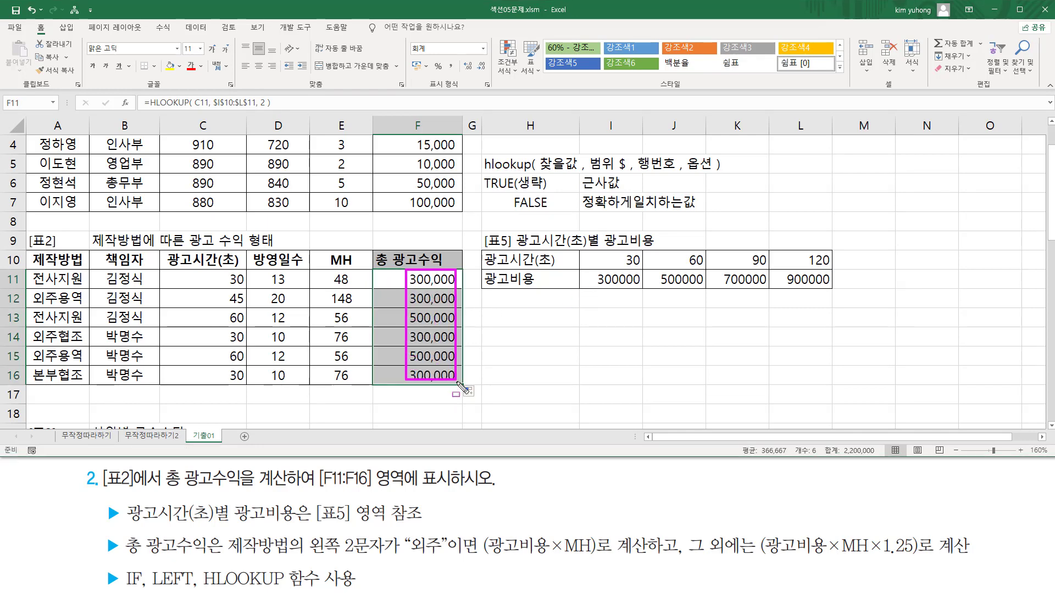
mouse_move(575, 292)
left_mouse_down()
mouse_move(839, 283)
mouse_move(839, 269)
left_mouse_up()
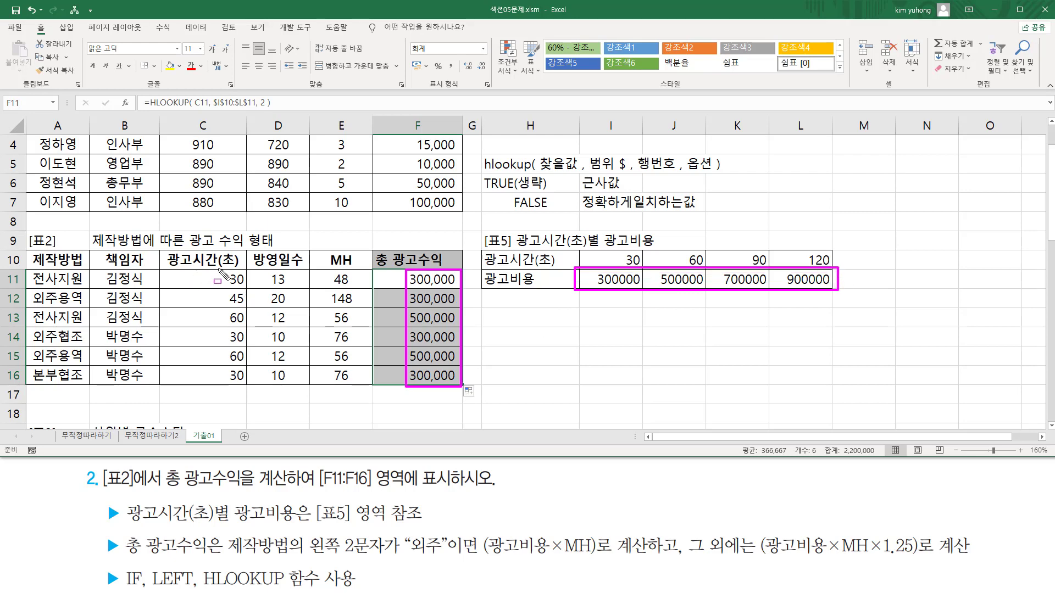
left_click_drag(222, 270, 246, 287)
left_click_drag(592, 286, 633, 286)
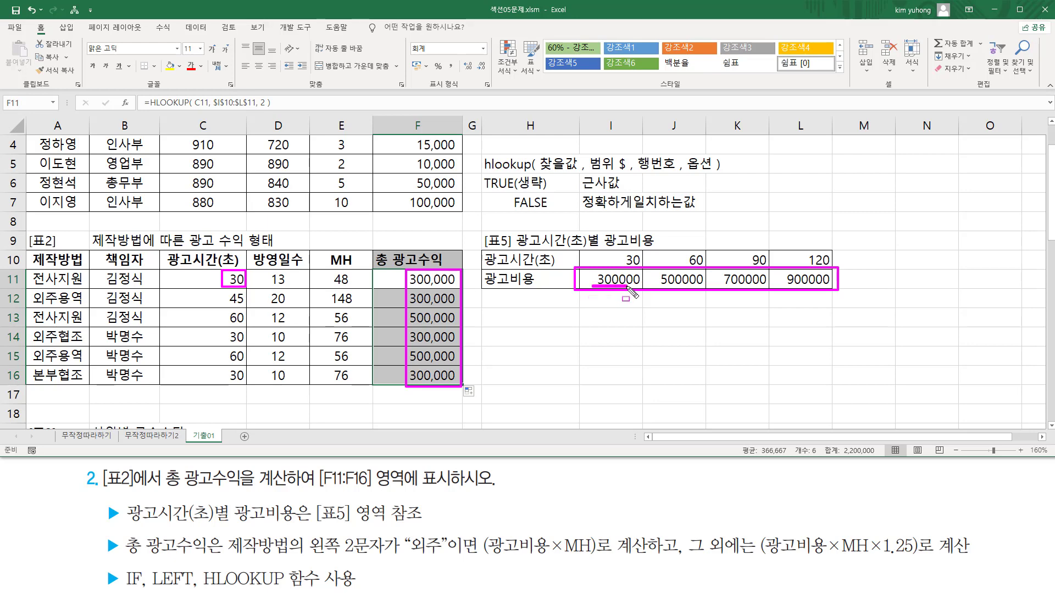
left_click_drag(223, 292, 246, 306)
mouse_move(225, 317)
left_mouse_down()
mouse_move(244, 312)
mouse_move(225, 319)
left_mouse_up()
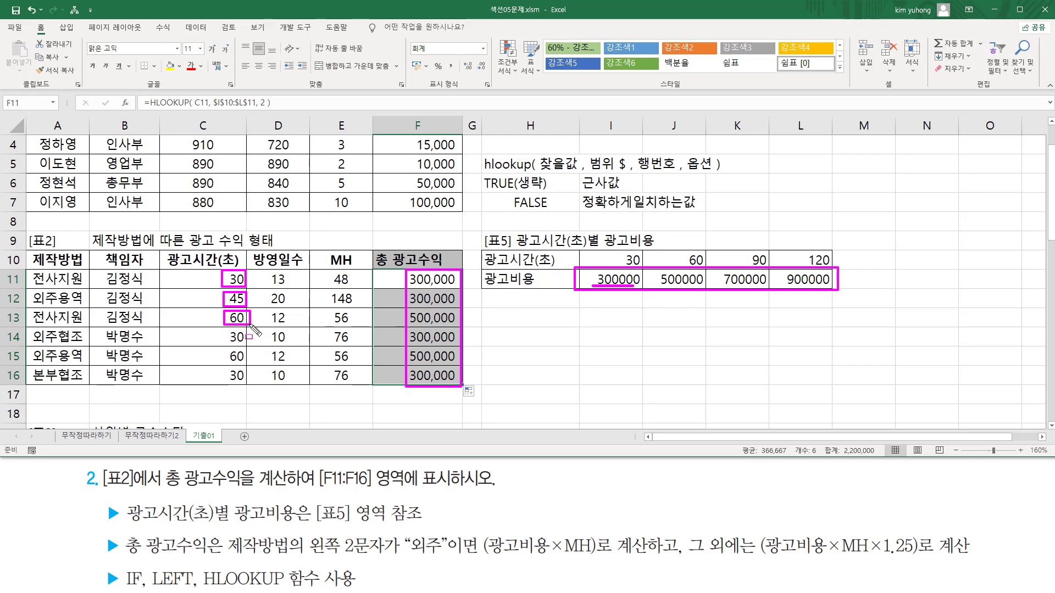
left_click_drag(689, 248, 703, 286)
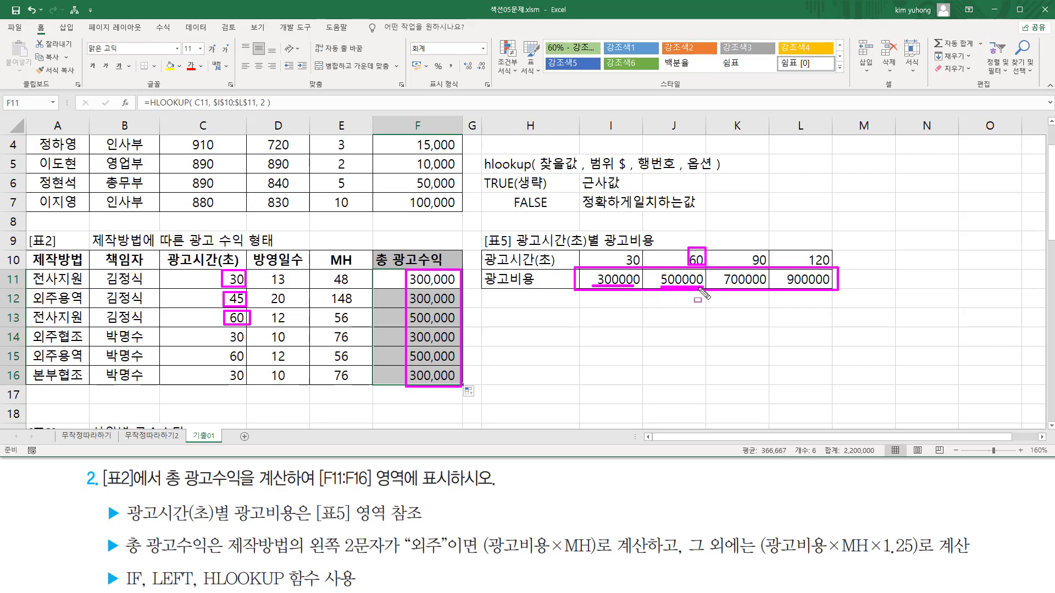
left_click_drag(406, 326, 467, 327)
key("Escape")
- Cut the HLOOKUP expression out of the F11 formula for reuse, keeping only the equals sign
left_click(443, 282)
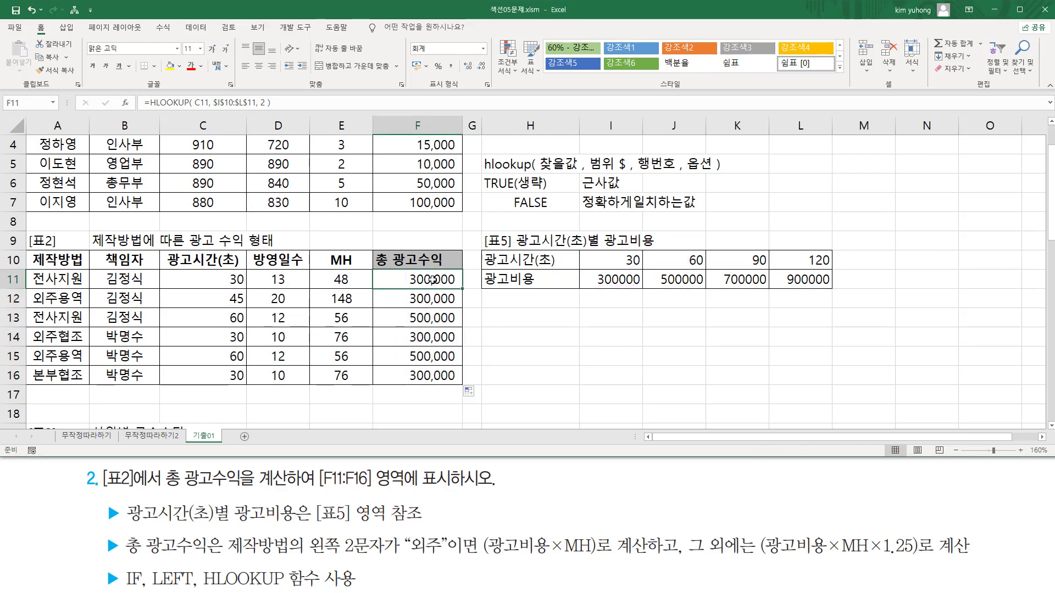
double_click(434, 280)
left_click_drag(386, 280, 574, 280)
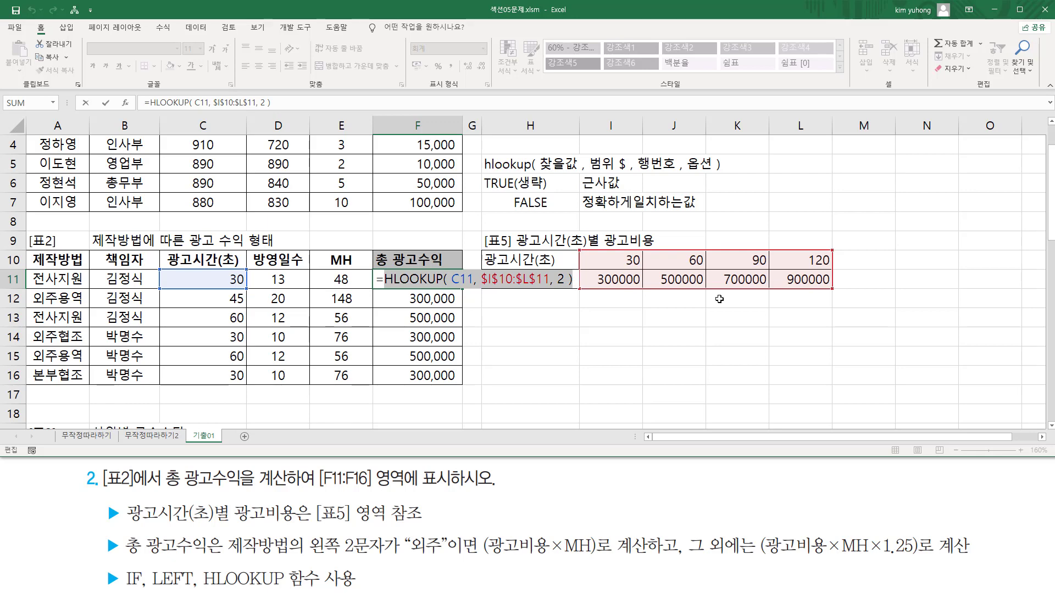
key("ctrl+x")
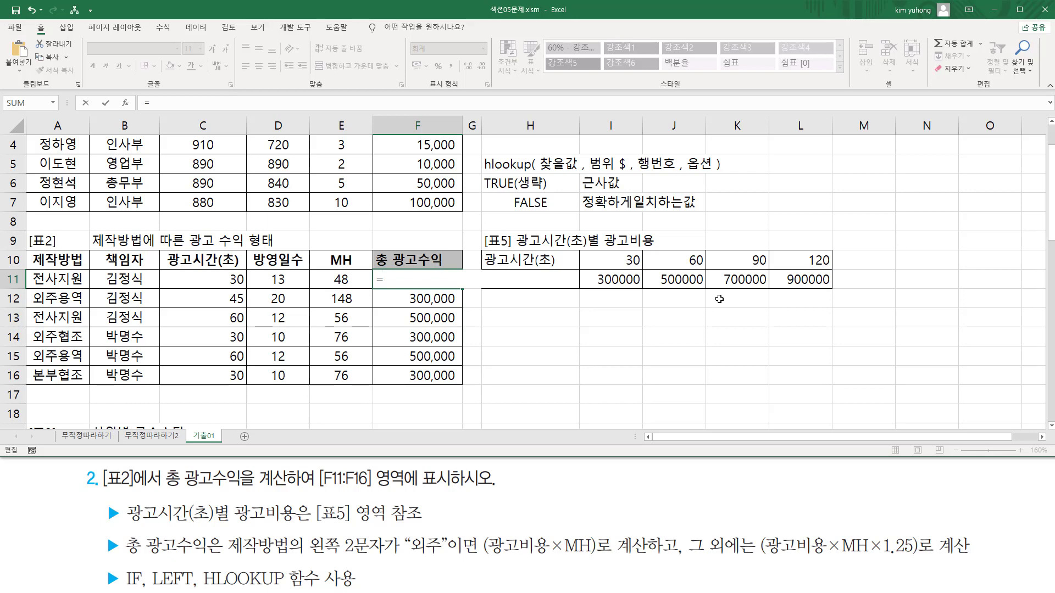
- Review the "외주" condition in the task and enter =LEFT(A11,2) in F11 to extract the first two characters of 제작방법
left_click_drag(488, 556, 553, 556)
left_click_drag(769, 556, 819, 556)
mouse_move(224, 532)
left_mouse_down()
mouse_move(315, 558)
mouse_move(442, 557)
left_mouse_up()
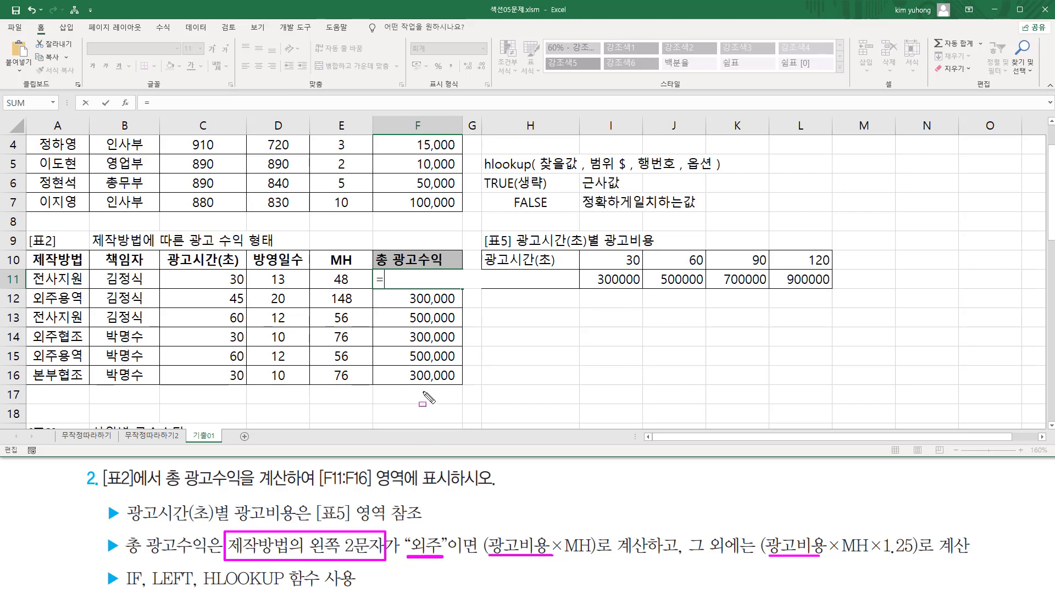
key("Escape")
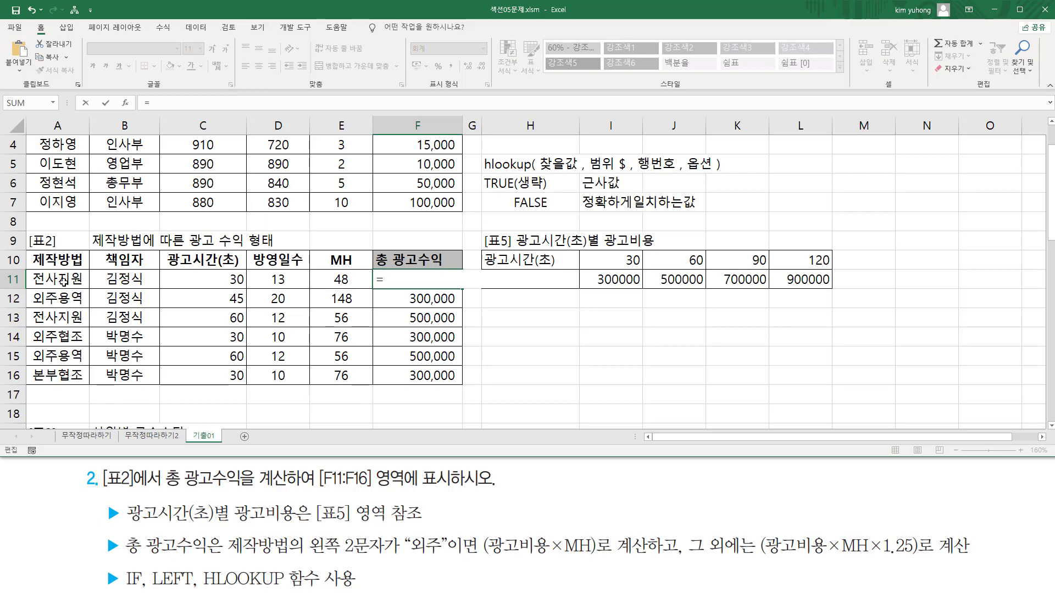
type("left")
key("Tab")
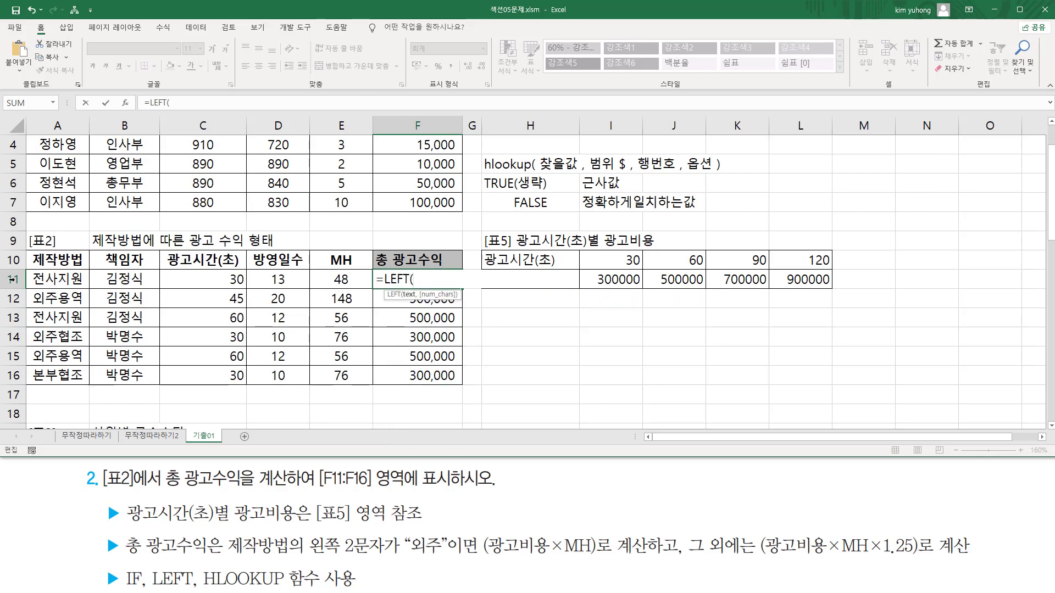
left_click(57, 278)
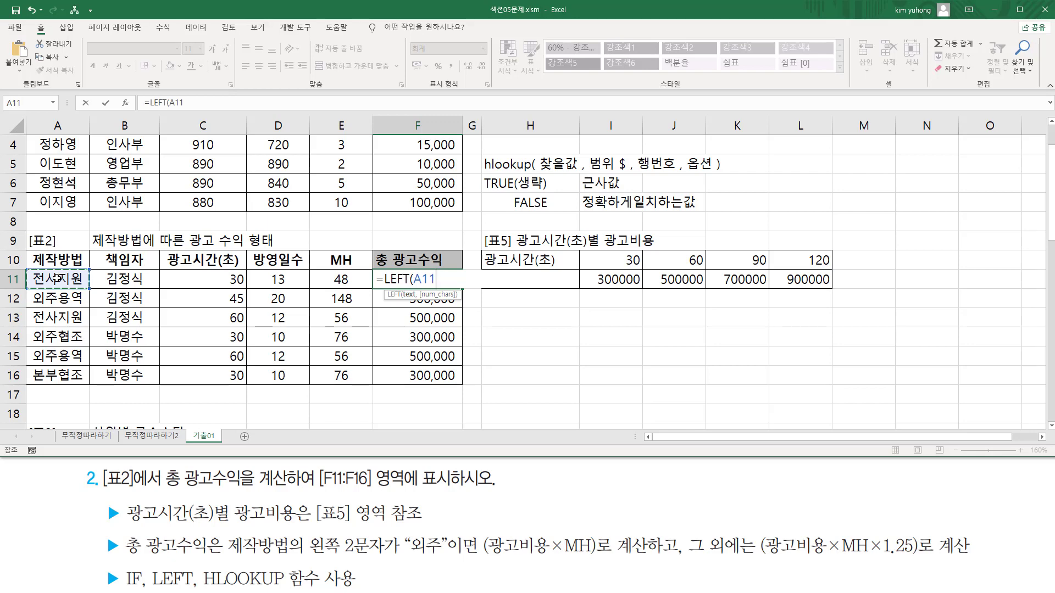
type(",2)")
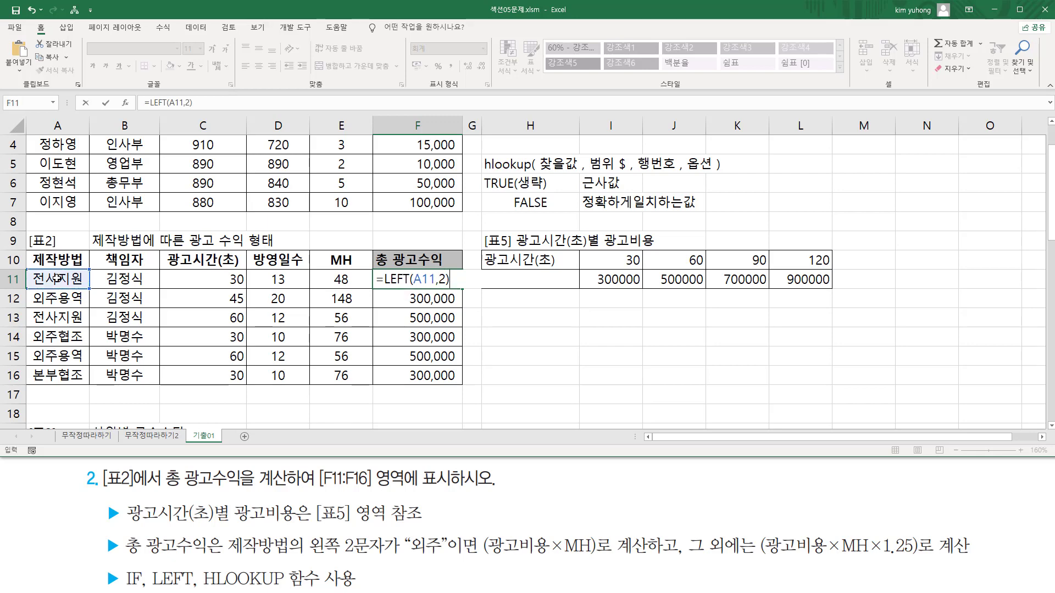
key("Return")
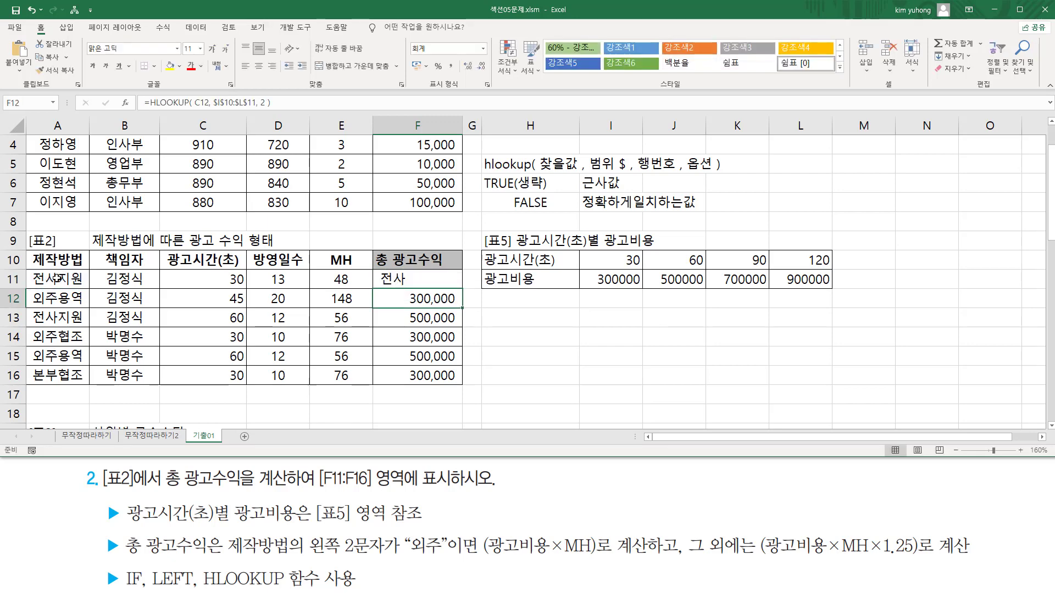
- Fill the LEFT formula down to F16 and compare the extracted text with the first two characters of 제작방법
left_click(401, 278)
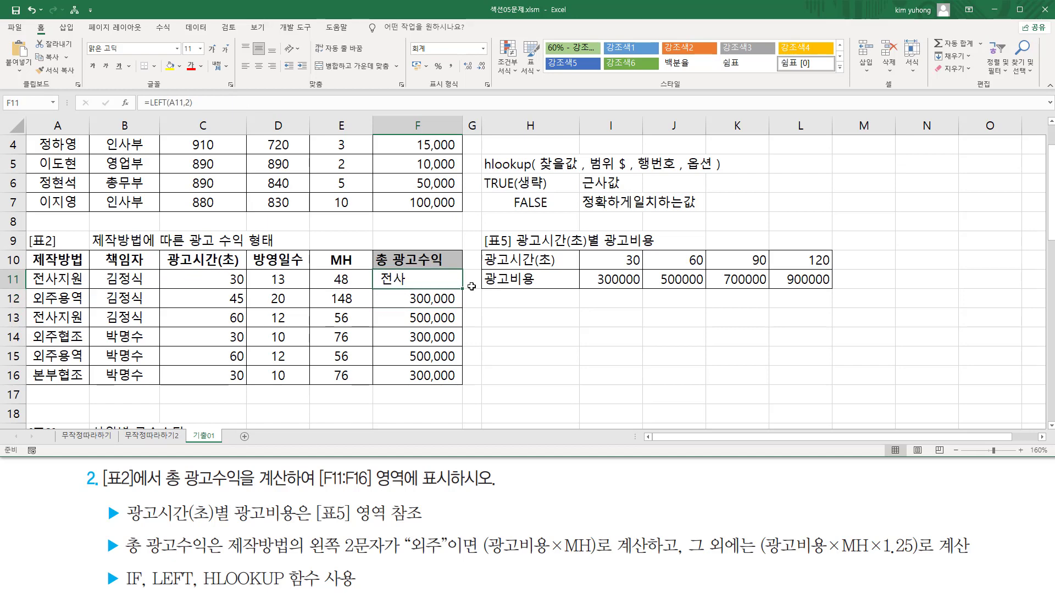
left_click_drag(463, 290, 442, 382)
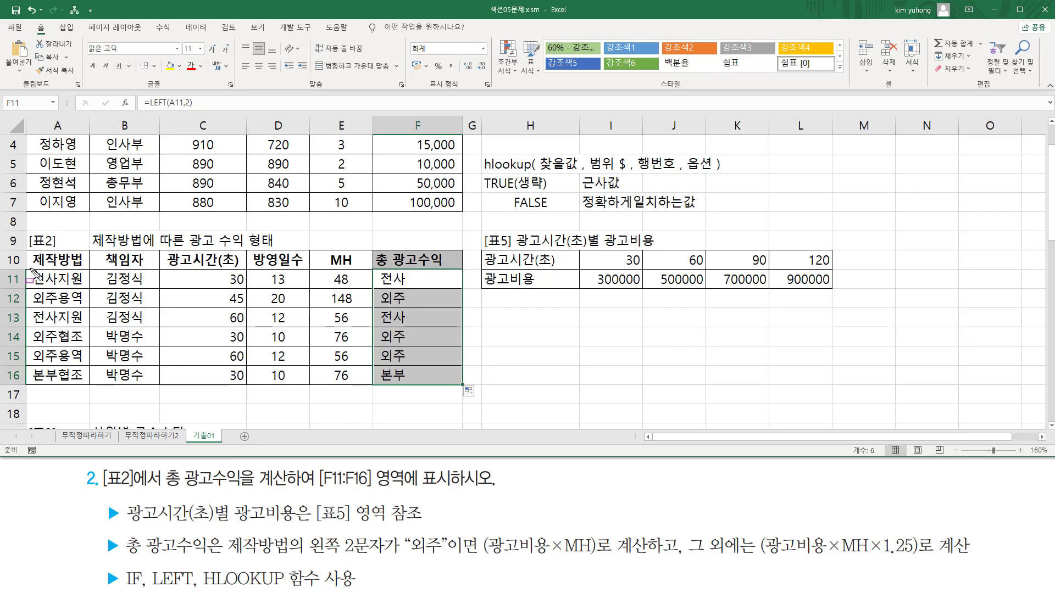
left_click_drag(30, 269, 61, 395)
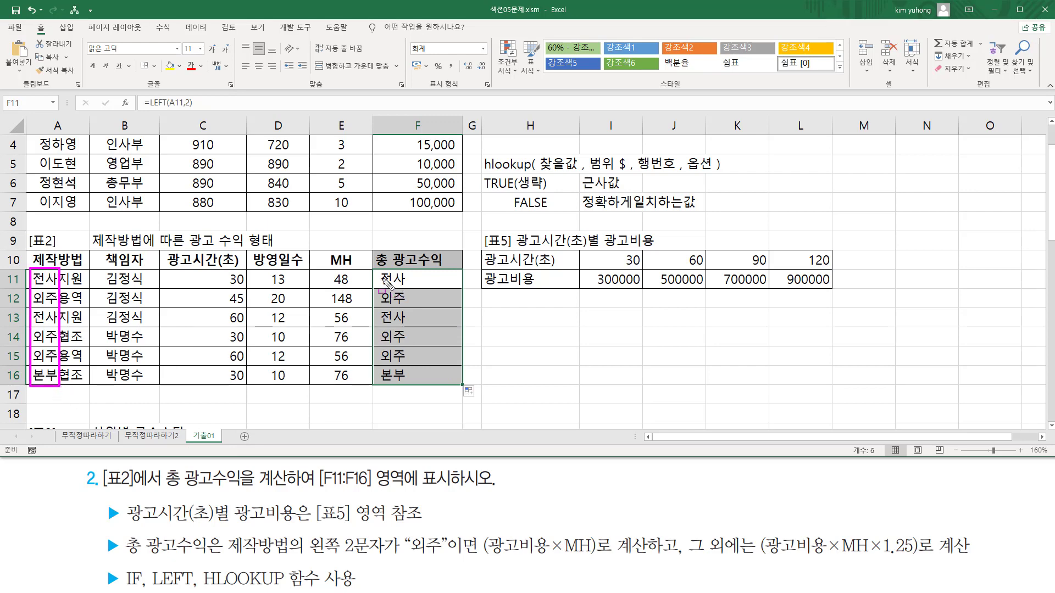
left_click_drag(377, 268, 409, 386)
key("Escape")
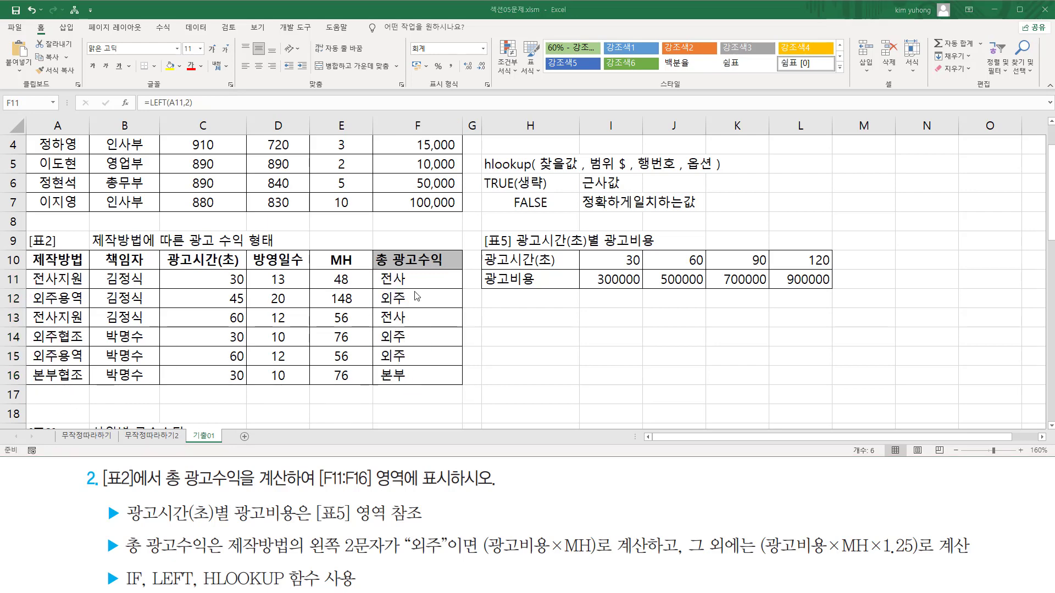
- Wrap the LEFT expression in F11 in an IF function that tests whether it equals "외주"
double_click(390, 279)
left_click(386, 280)
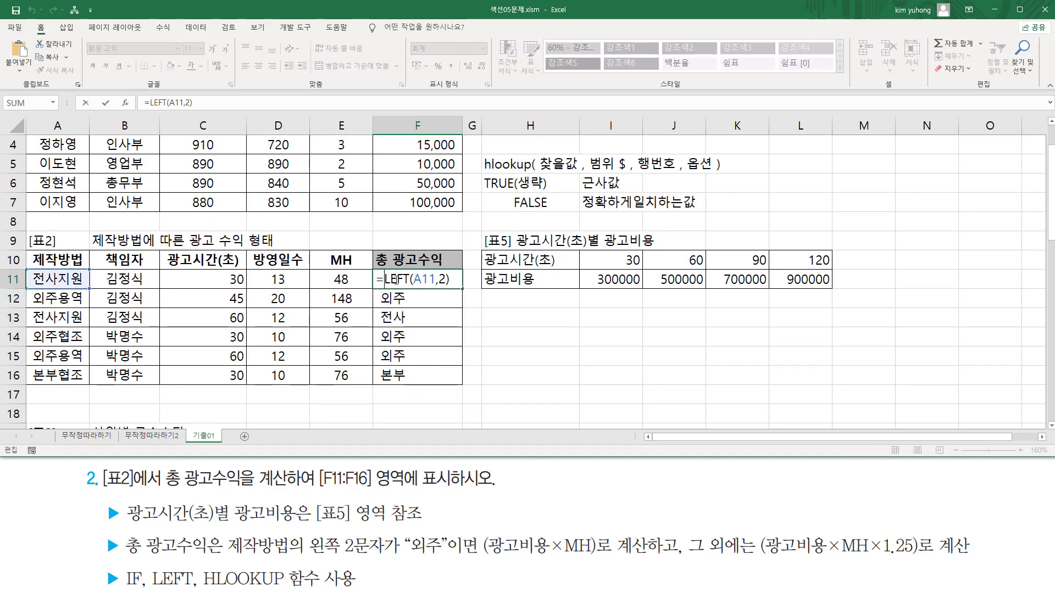
type("if")
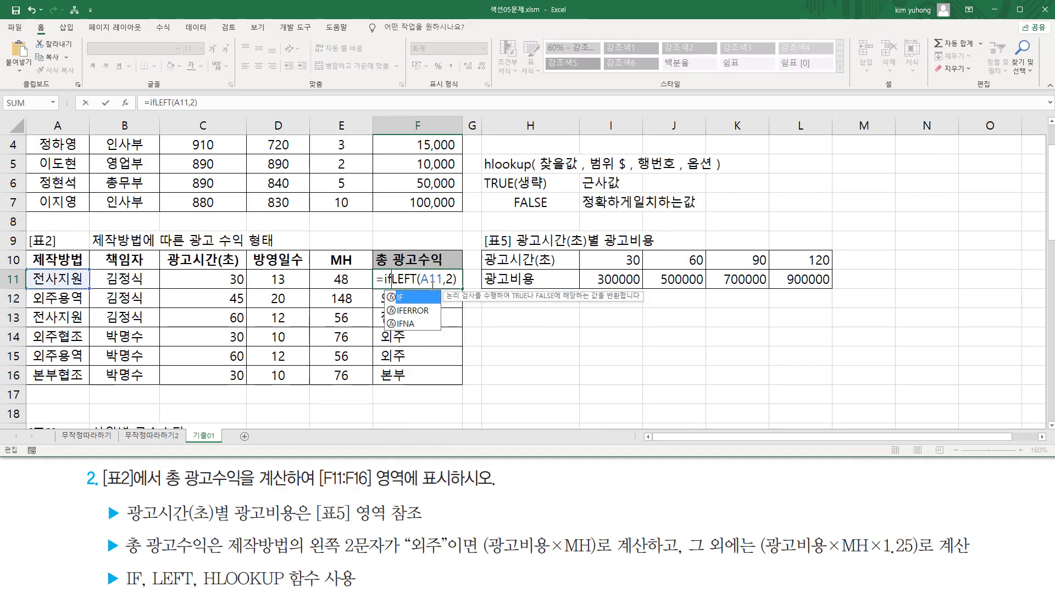
type("(")
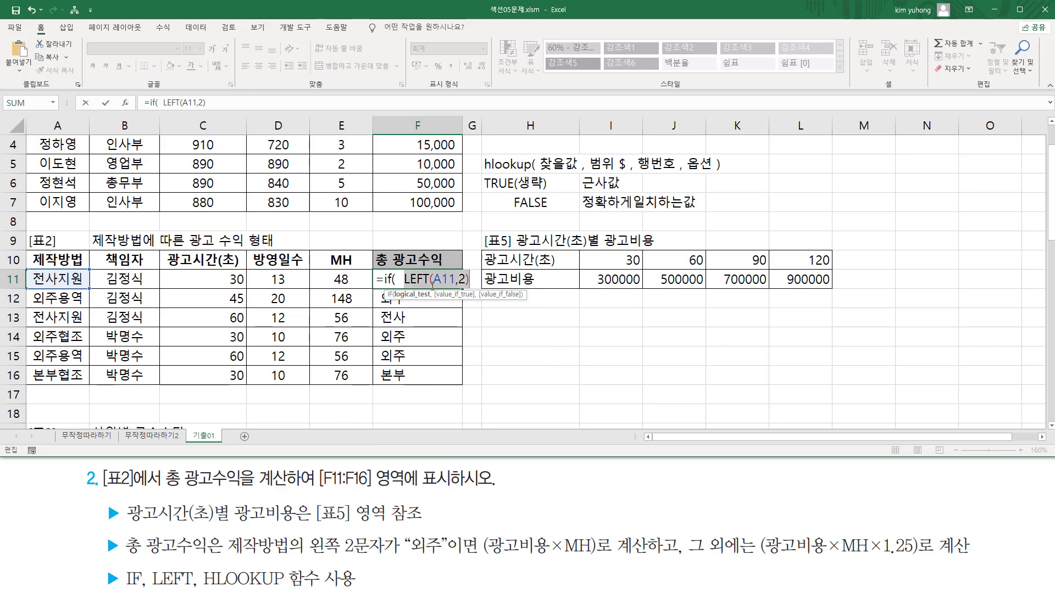
key("End")
type("=")
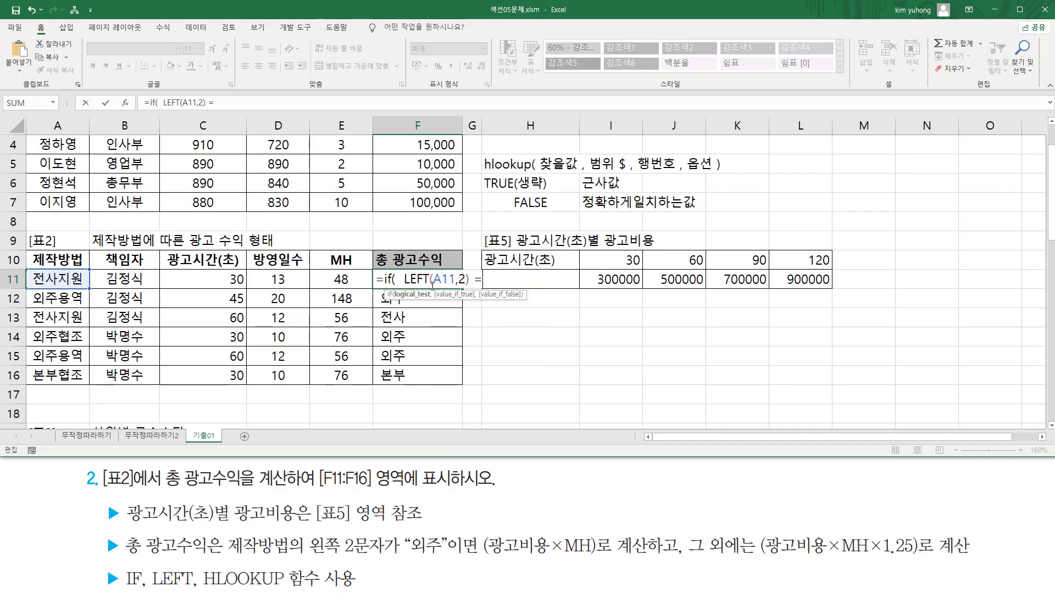
type(" \"외주\" ,")
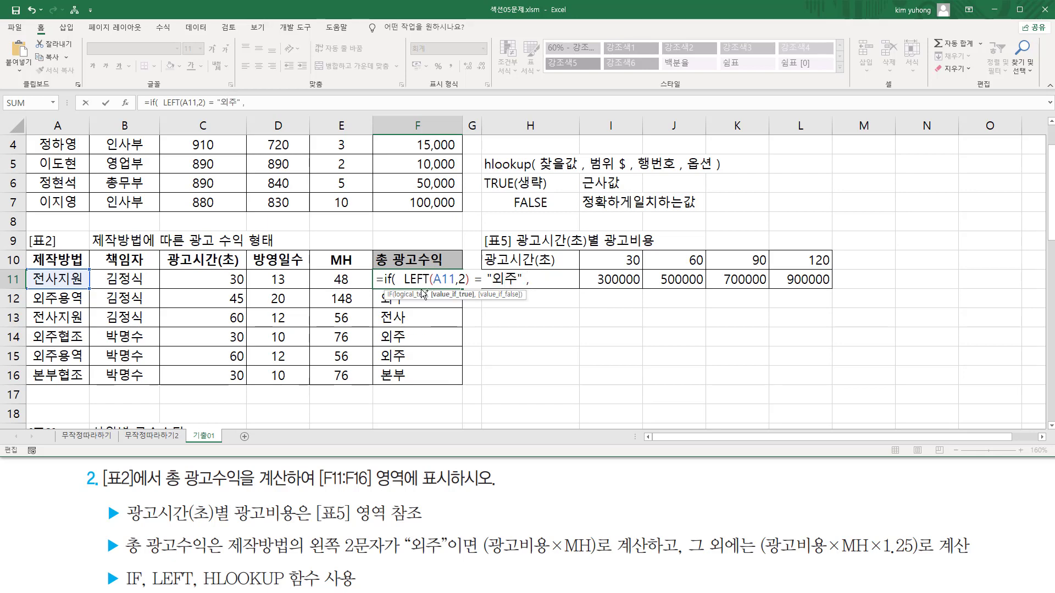
- Enter HLOOKUP( C11, $I$10:$L$11, 2 )*E11 as the IF formula's true result, copy its HLOOKUP part and compare the result with the task's (광고비용×MH)
left_click_drag(485, 556, 595, 558)
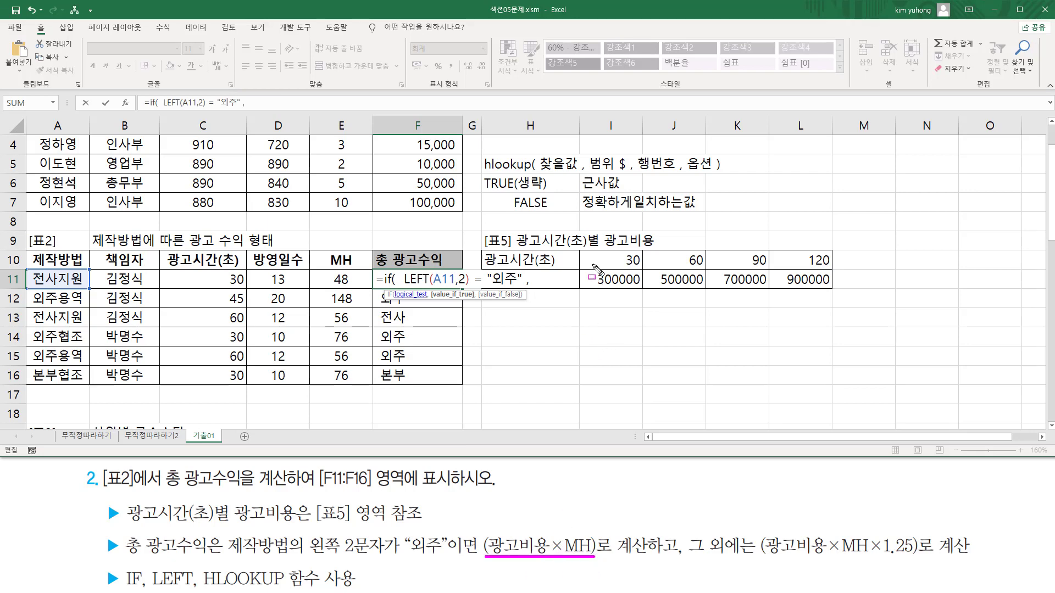
key("Escape")
left_click(543, 283)
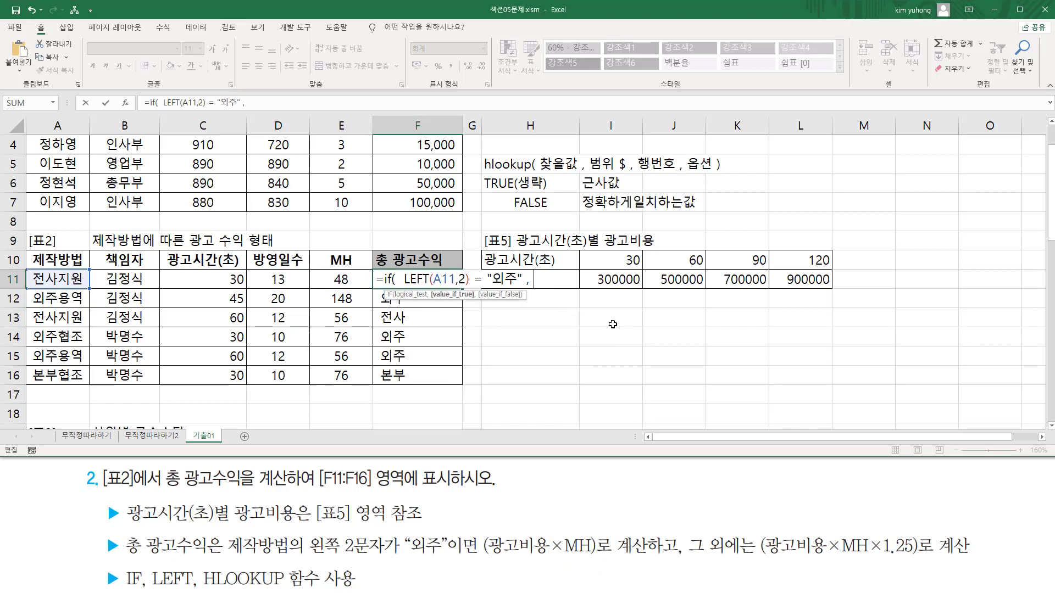
type("HLOOKUP( C11, $I$10:$L$11, 2 )")
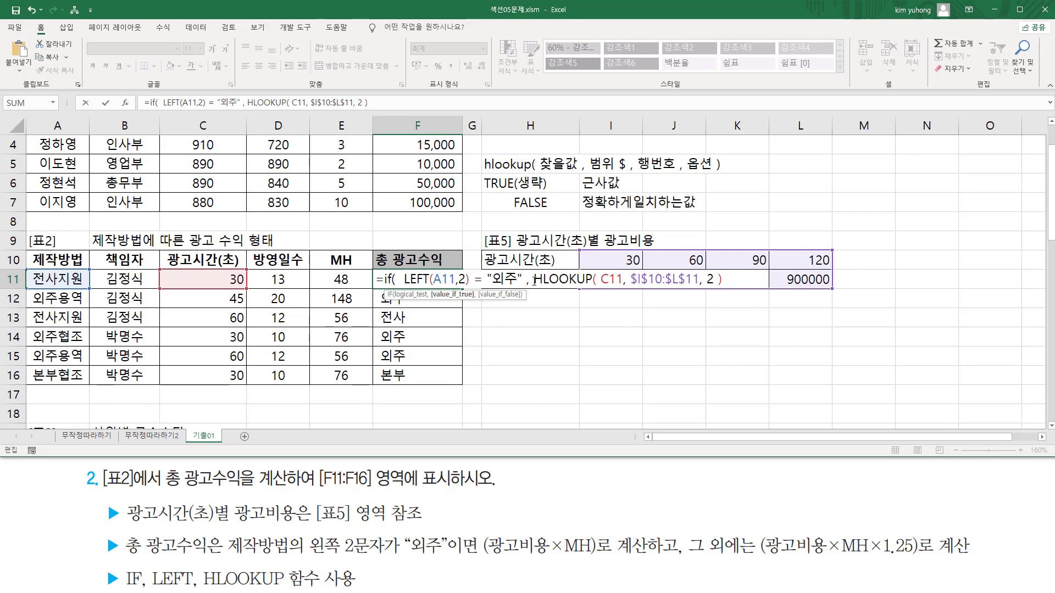
left_click_drag(533, 280, 724, 280)
key("ctrl+c")
mouse_move(492, 555)
left_mouse_down()
mouse_move(556, 547)
mouse_move(561, 558)
mouse_move(592, 559)
left_mouse_up()
key("Escape")
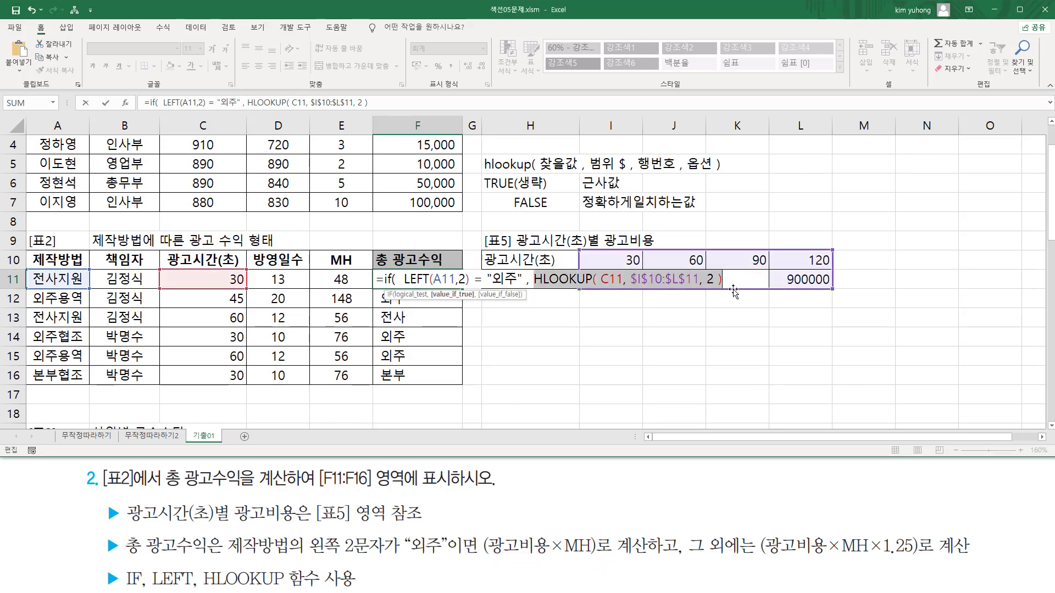
type("*")
left_click(342, 280)
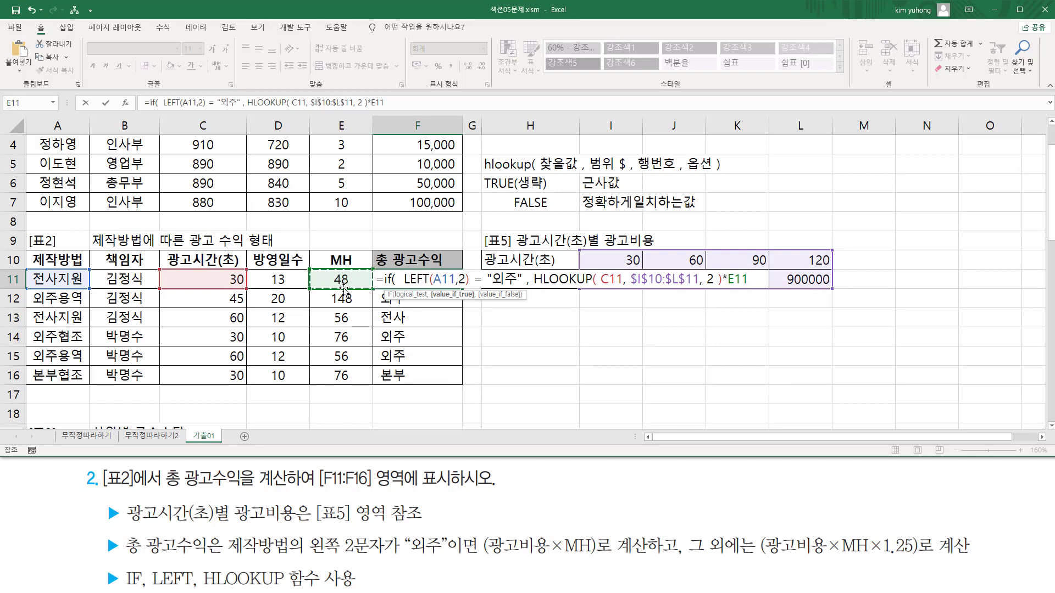
left_click_drag(533, 286, 745, 285)
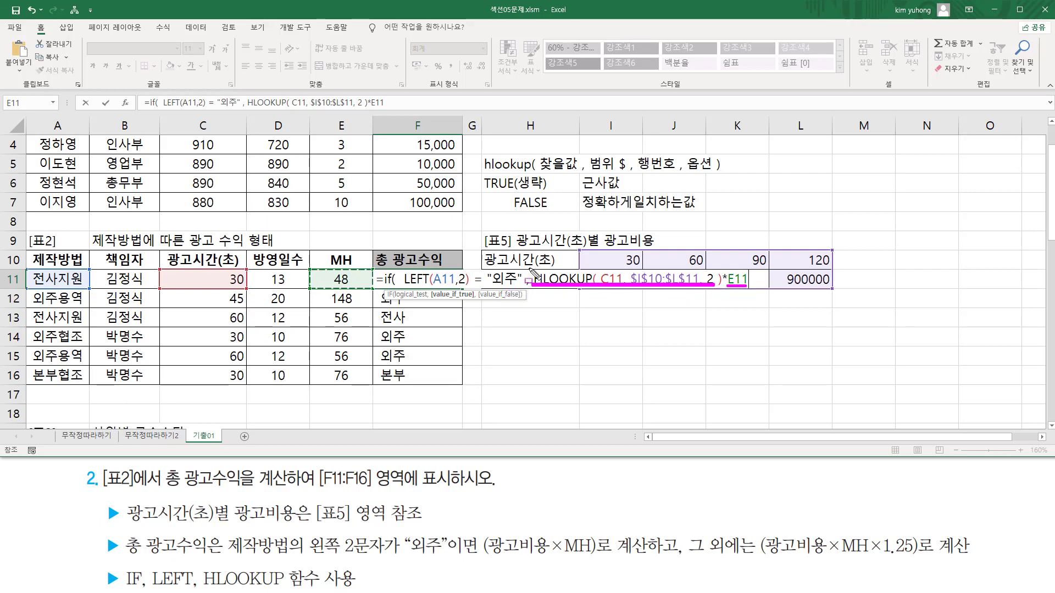
left_click_drag(483, 557, 599, 557)
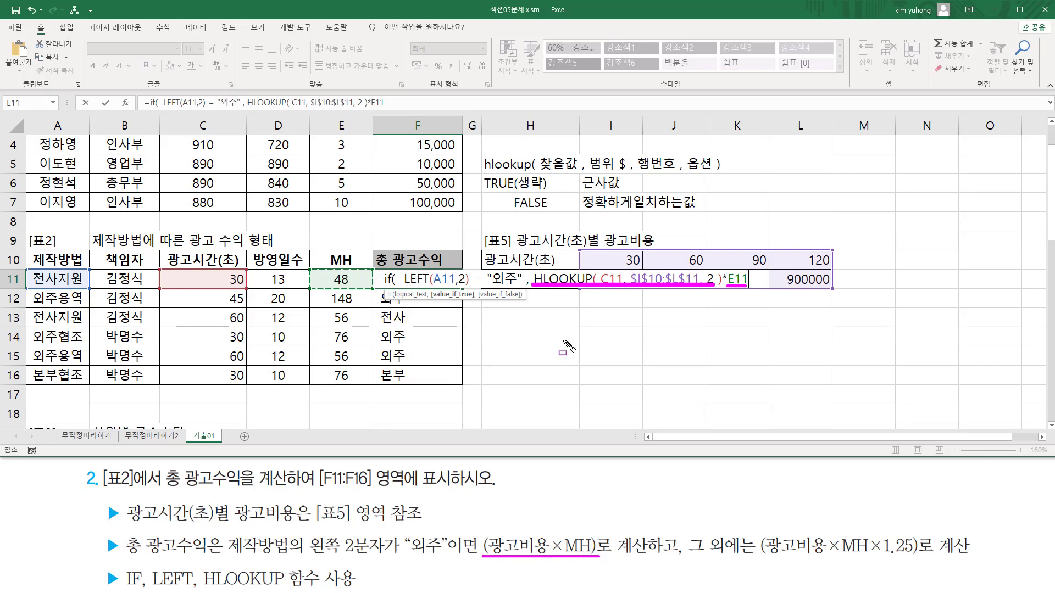
mouse_move(532, 266)
left_mouse_down()
mouse_move(550, 293)
mouse_move(751, 293)
left_mouse_up()
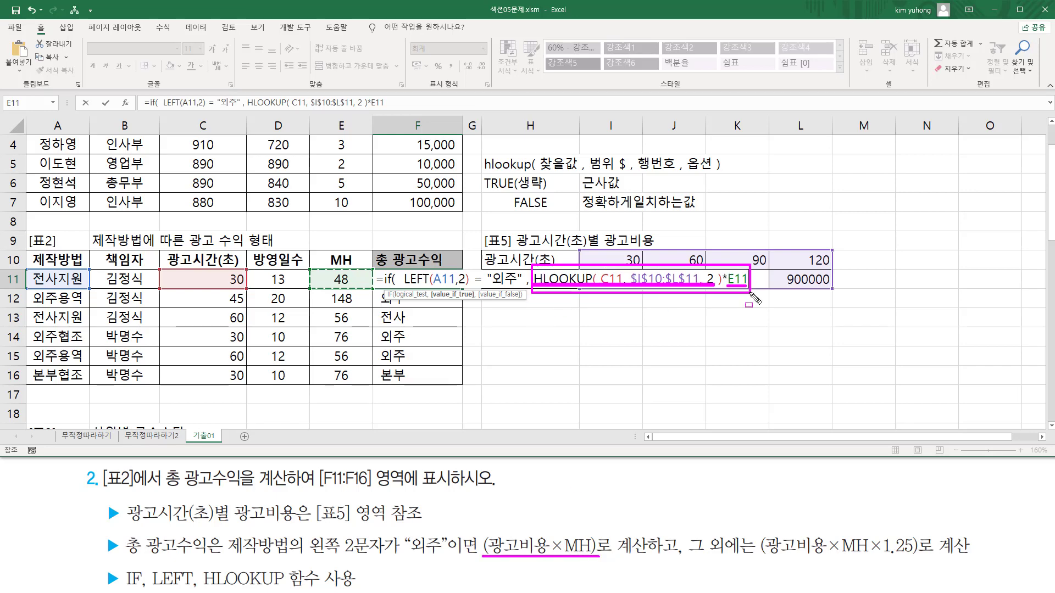
key("Escape")
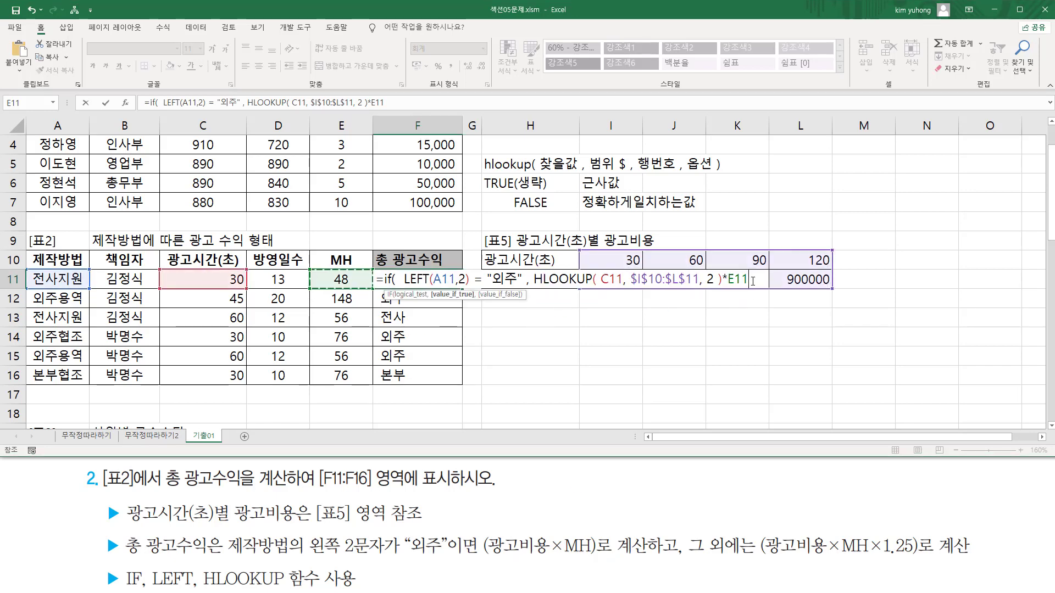
- Start the IF formula's false result with the copied HLOOKUP expression, checking it against the task's rule for all other cases
type(",")
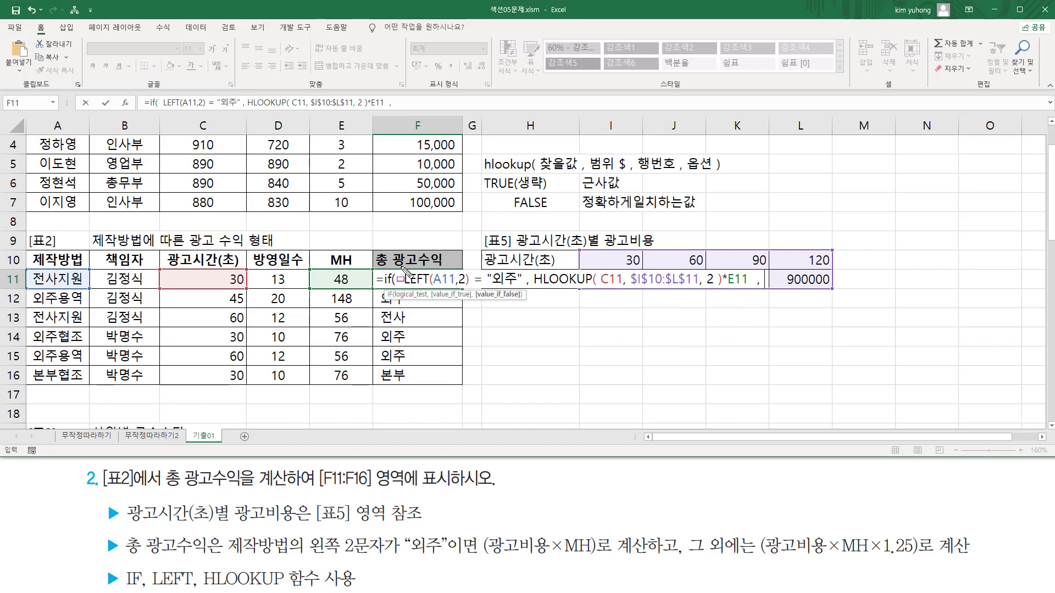
left_click_drag(406, 268, 524, 294)
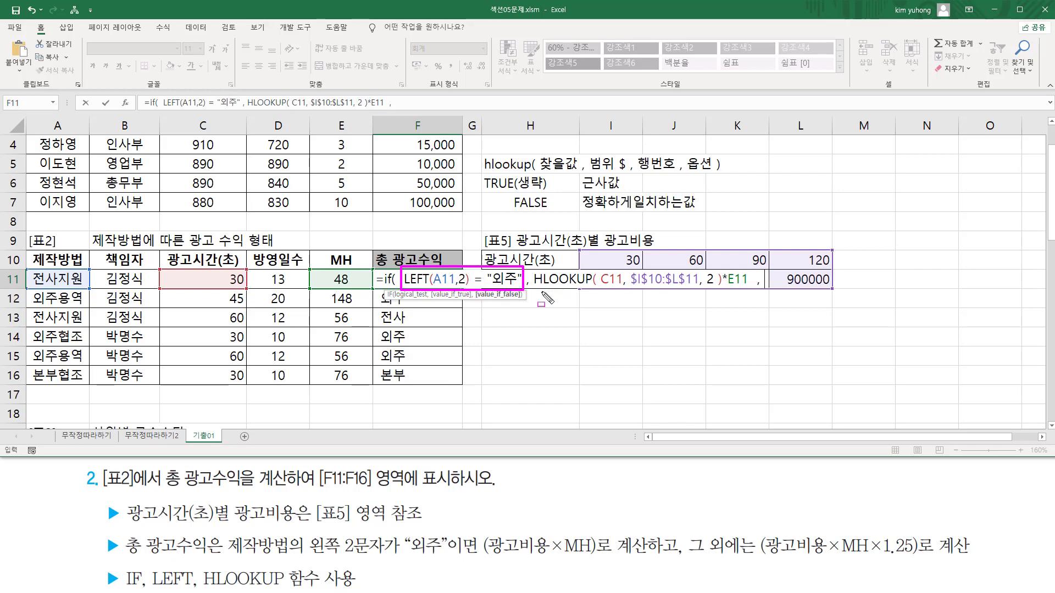
left_click_drag(533, 290, 749, 290)
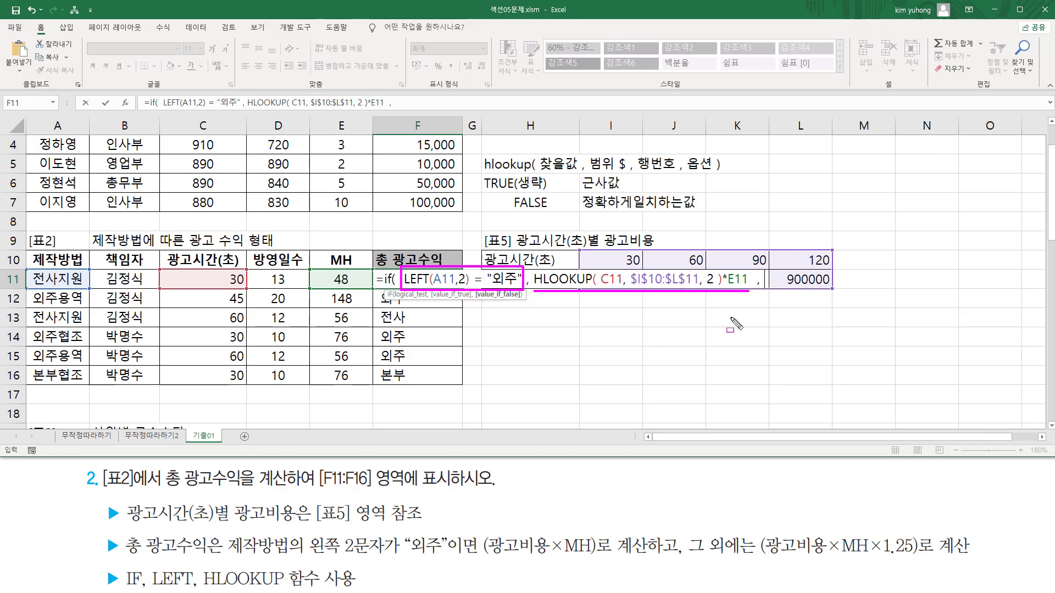
left_click_drag(686, 557, 921, 563)
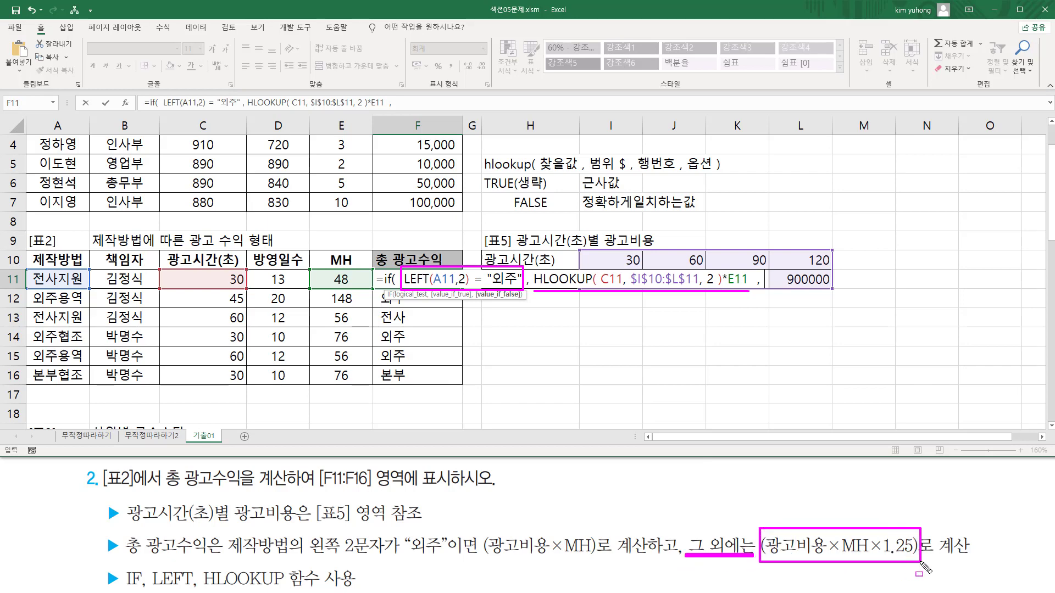
key("Escape")
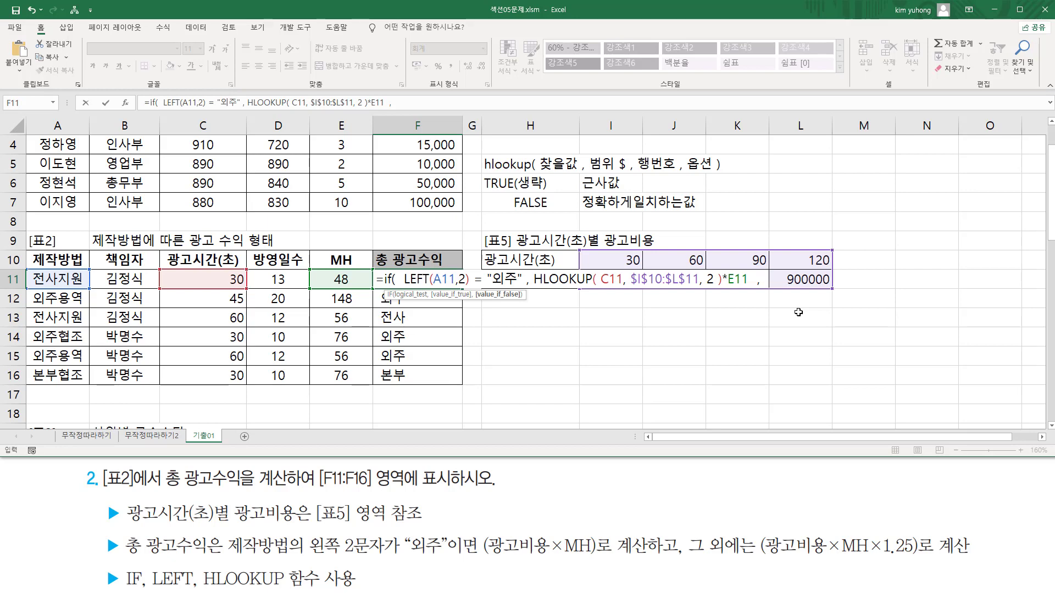
key("ctrl+v")
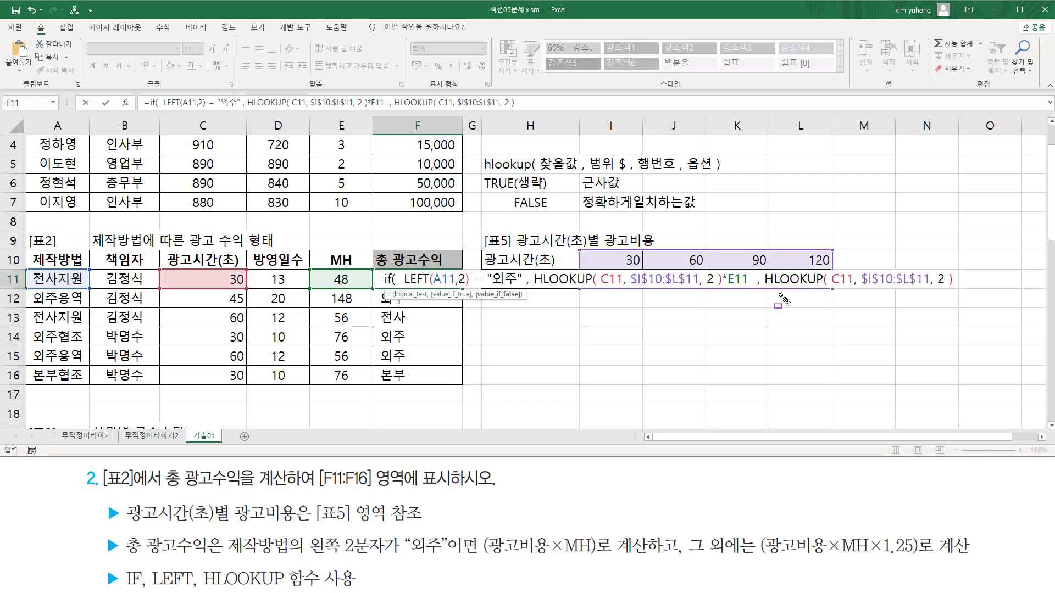
left_click_drag(765, 286, 950, 287)
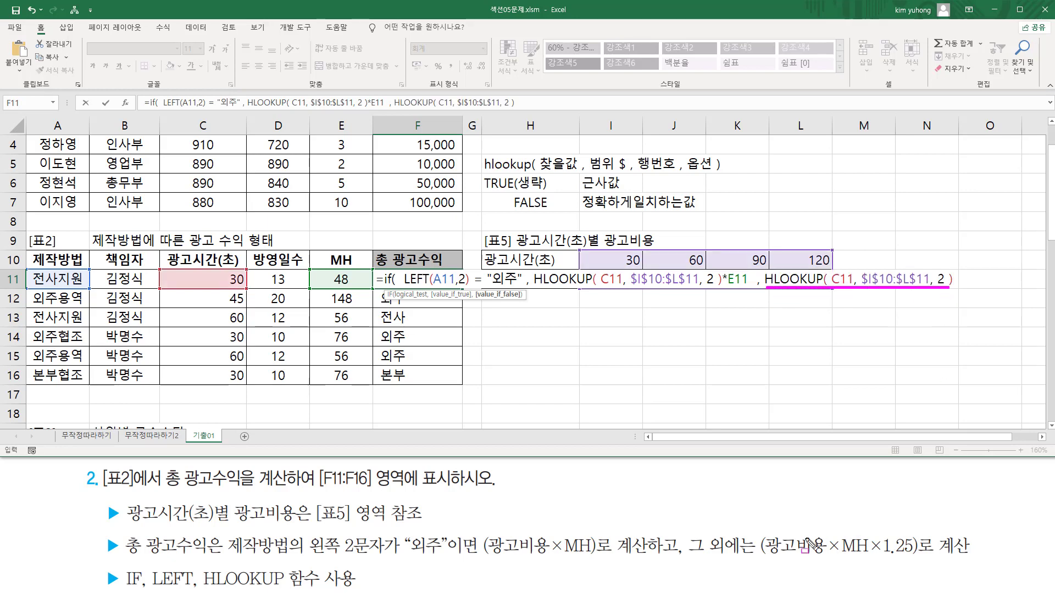
left_click_drag(769, 554, 823, 554)
key("Escape")
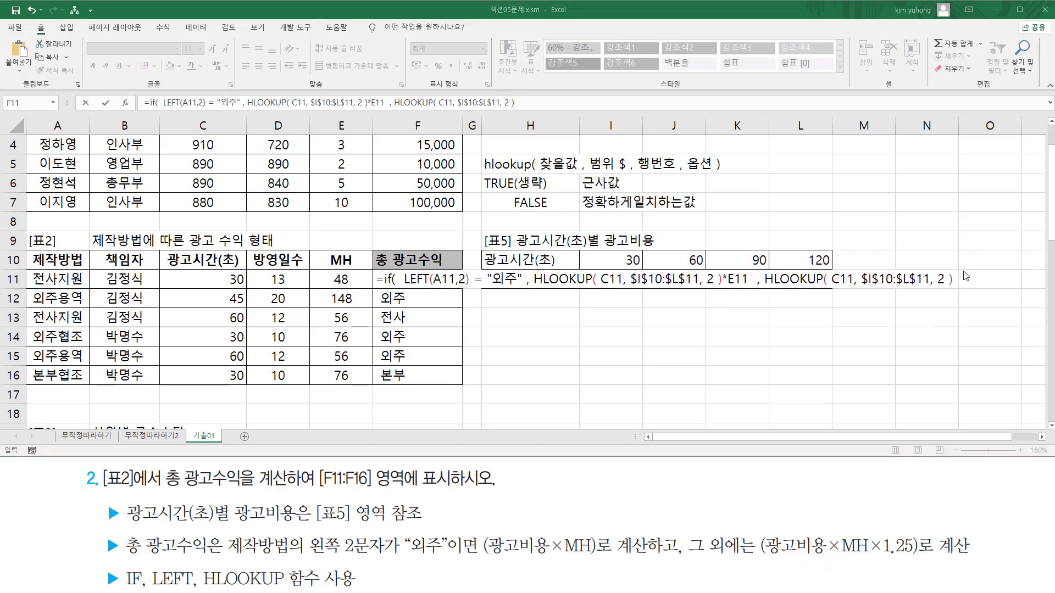
- Complete the false result in F11 with *E11*1.25, close the IF formula and fill it down to F16
left_click(956, 279)
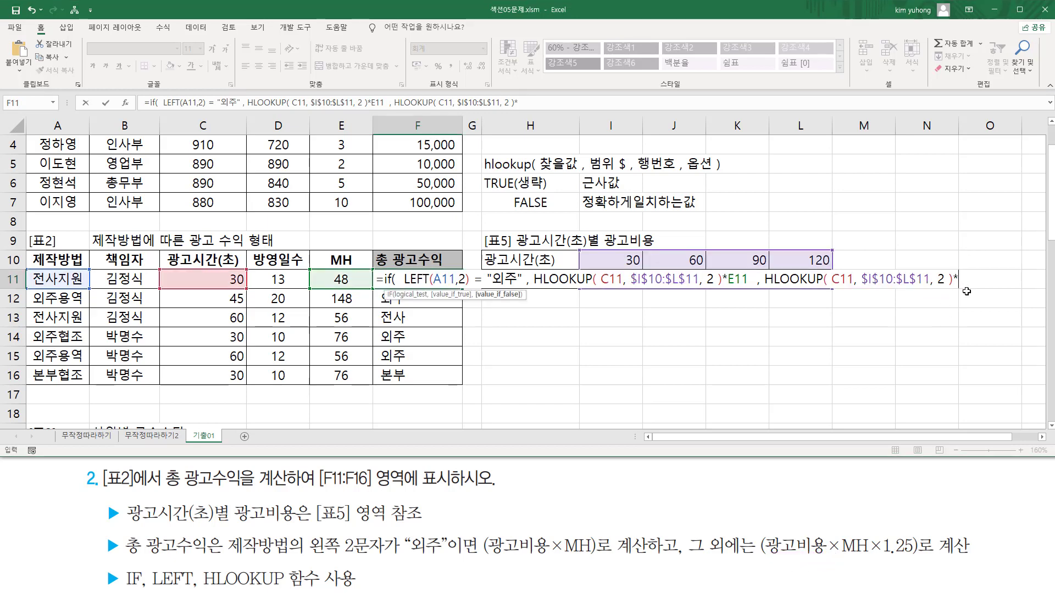
left_click(342, 279)
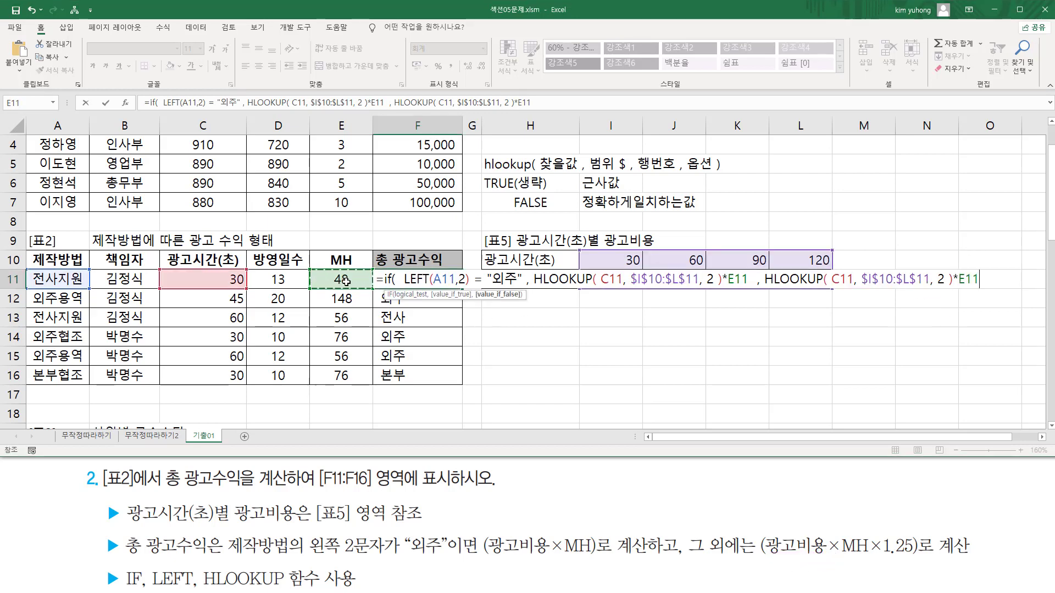
type("*")
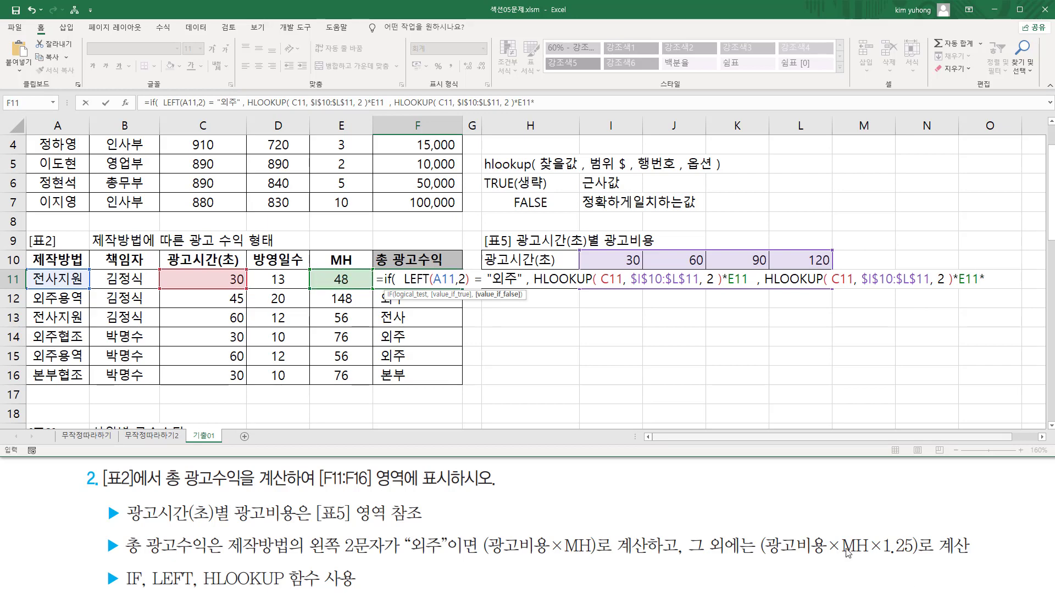
left_click_drag(869, 556, 911, 555)
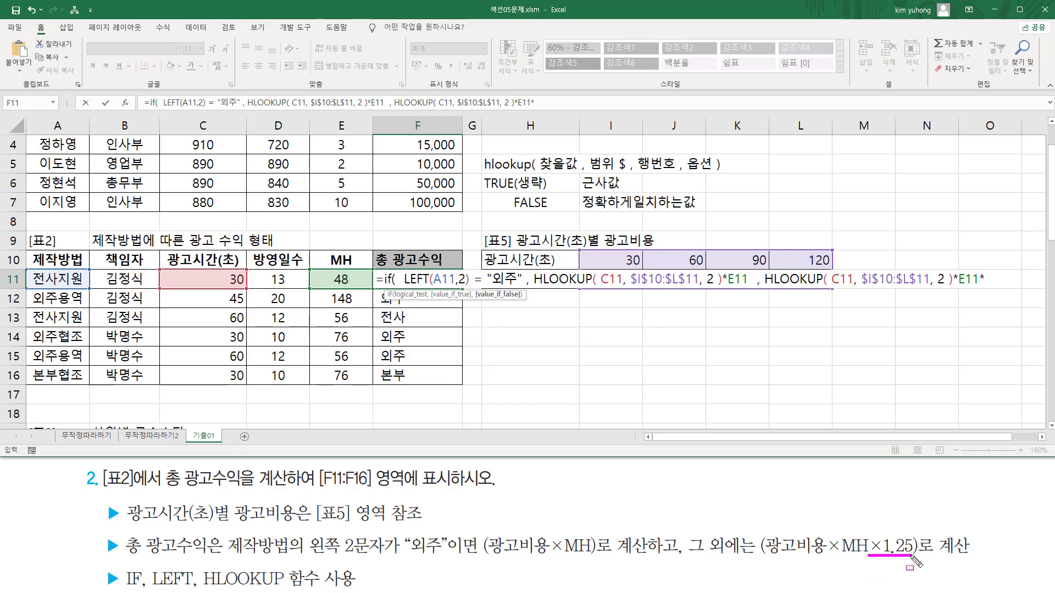
key("Escape")
left_click(994, 279)
key("End")
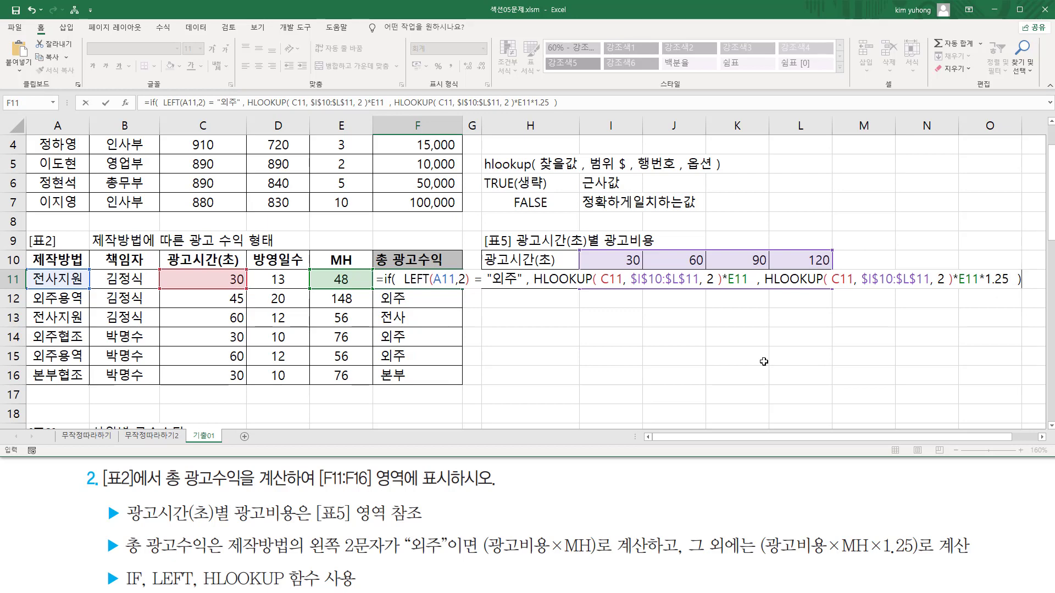
key("Return")
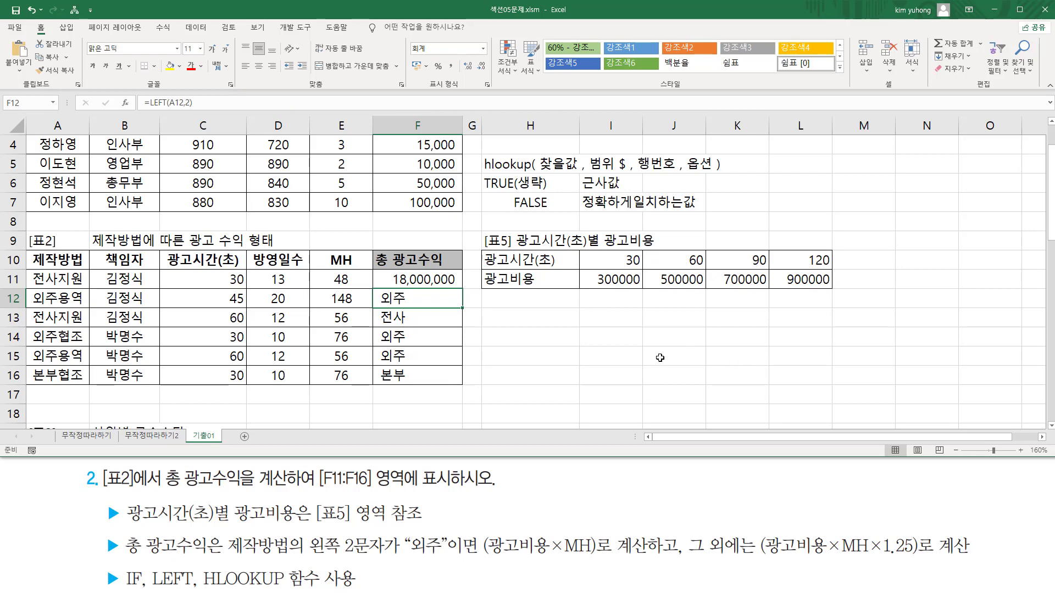
left_click(429, 280)
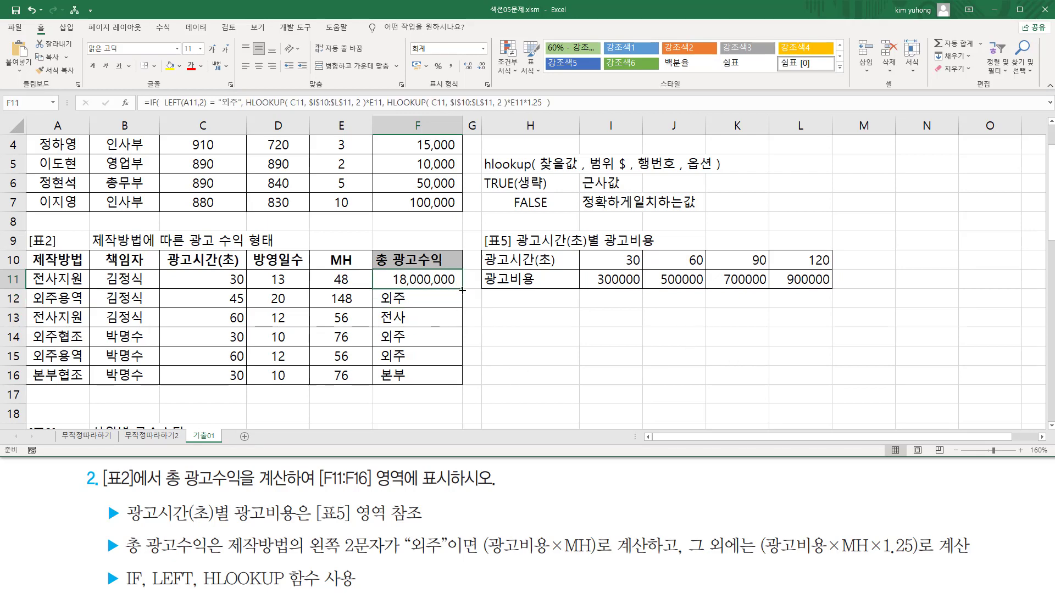
left_click_drag(463, 290, 439, 381)
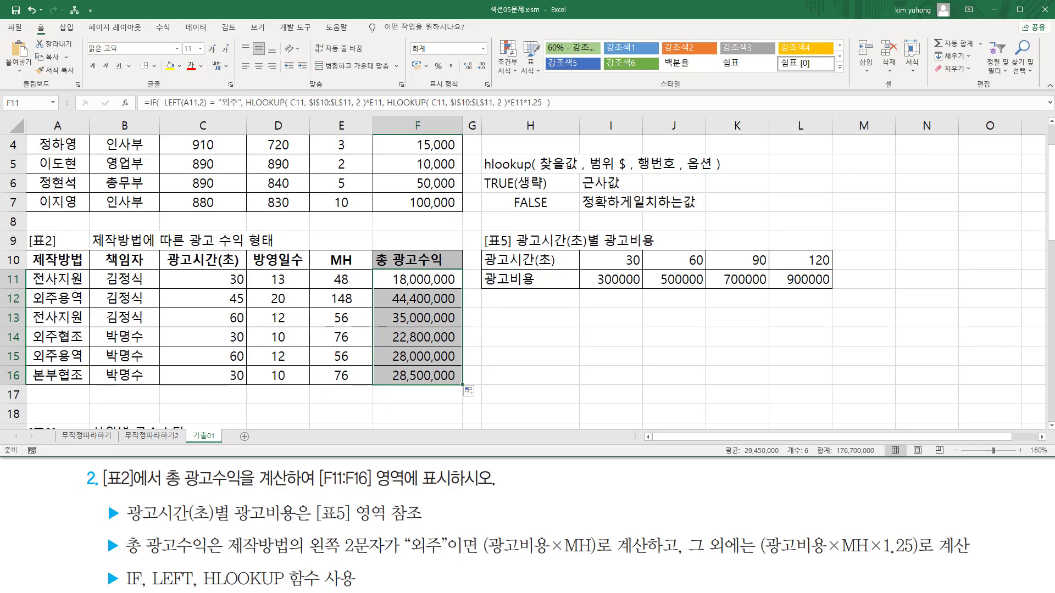
- Write the finished F11 formula as red text in C17 and review its condition, true result and false result
left_click(222, 401)
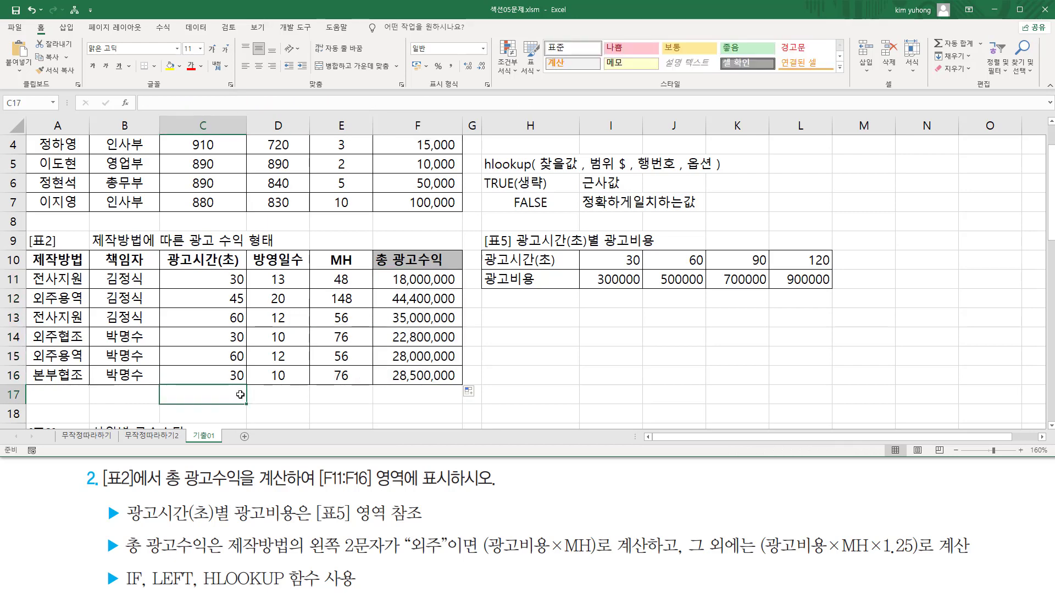
type("=IF( LEFT(A11,2) = \"외주\", HLOOKUP( C11, $I$10:$L$11, 2 )*E11, HLOOKUP( C11, $I$10:$L$11, 2 )*E11*1.25  )")
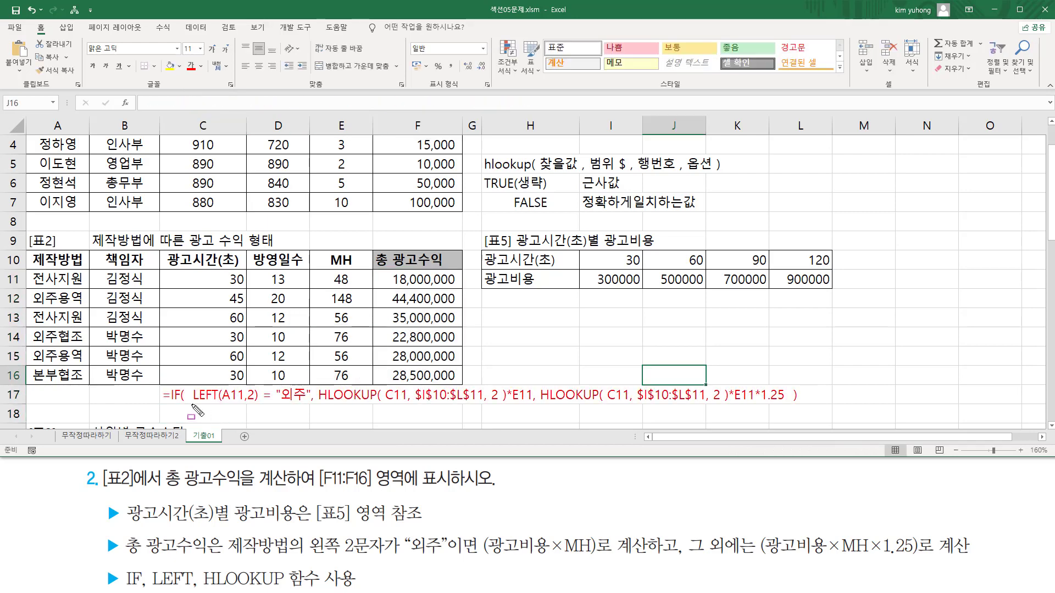
mouse_move(191, 405)
left_mouse_down()
mouse_move(307, 407)
mouse_move(310, 384)
left_mouse_up()
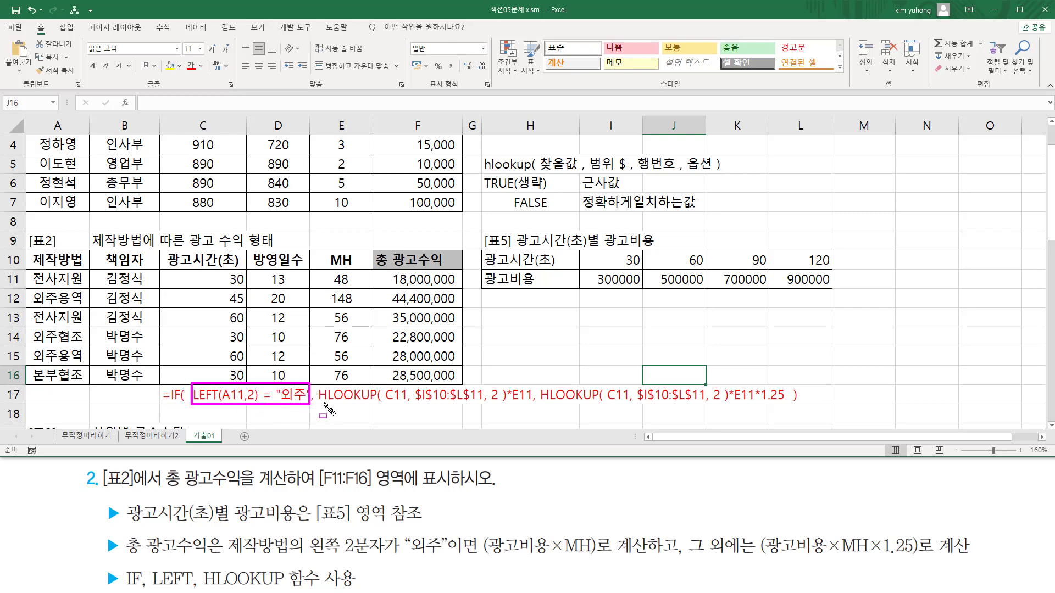
left_click_drag(318, 405, 528, 405)
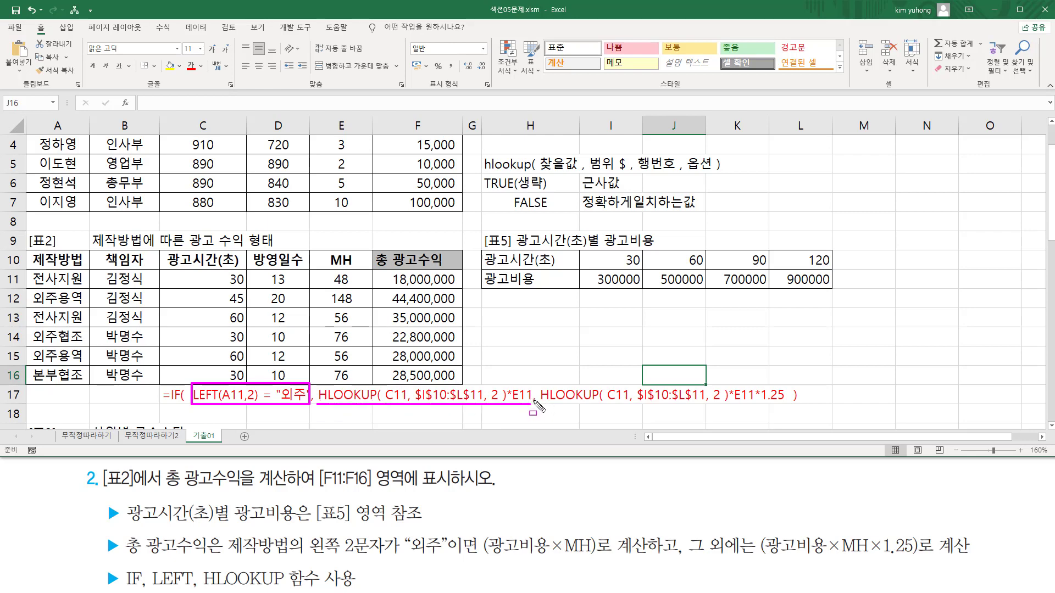
left_click_drag(540, 405, 787, 405)
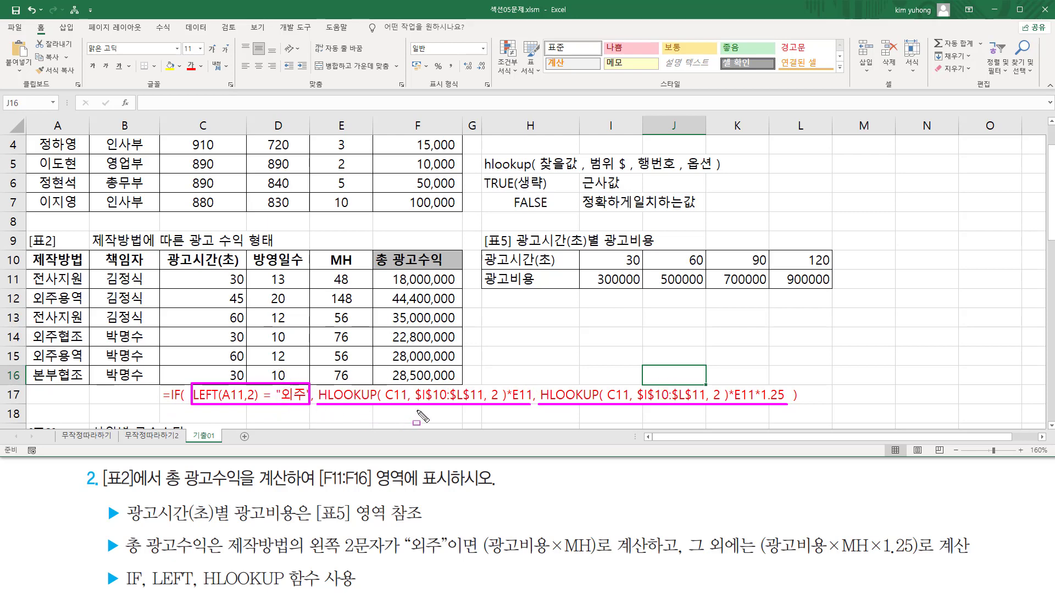
- Compare the true and false results of the C17 formula with the task's (광고비용×MH) and (광고비용×MH×1.25) rules
left_click_drag(319, 384, 505, 410)
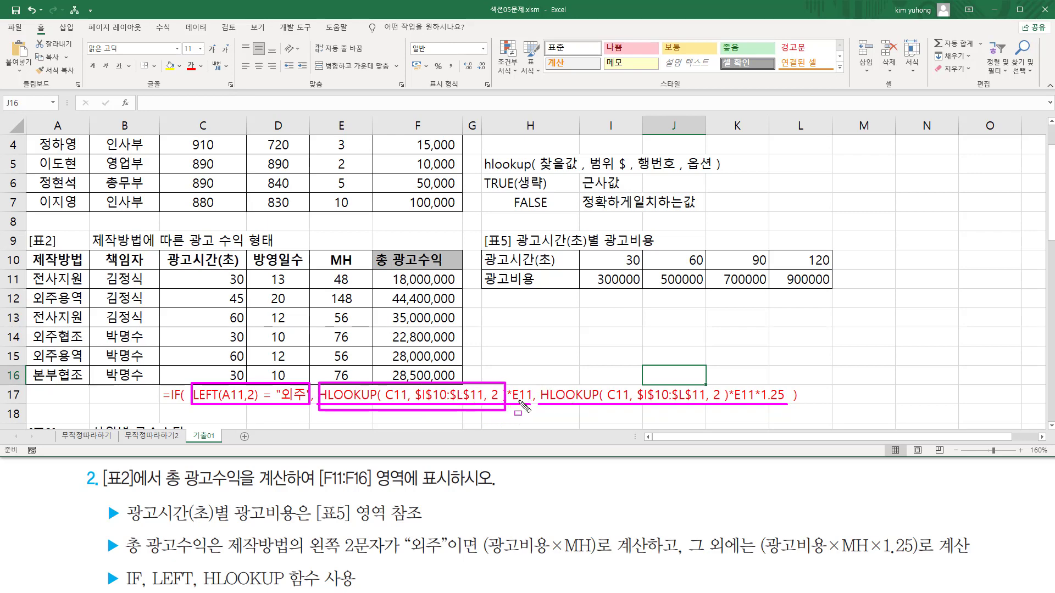
left_click_drag(515, 405, 513, 405)
left_click_drag(486, 558, 596, 558)
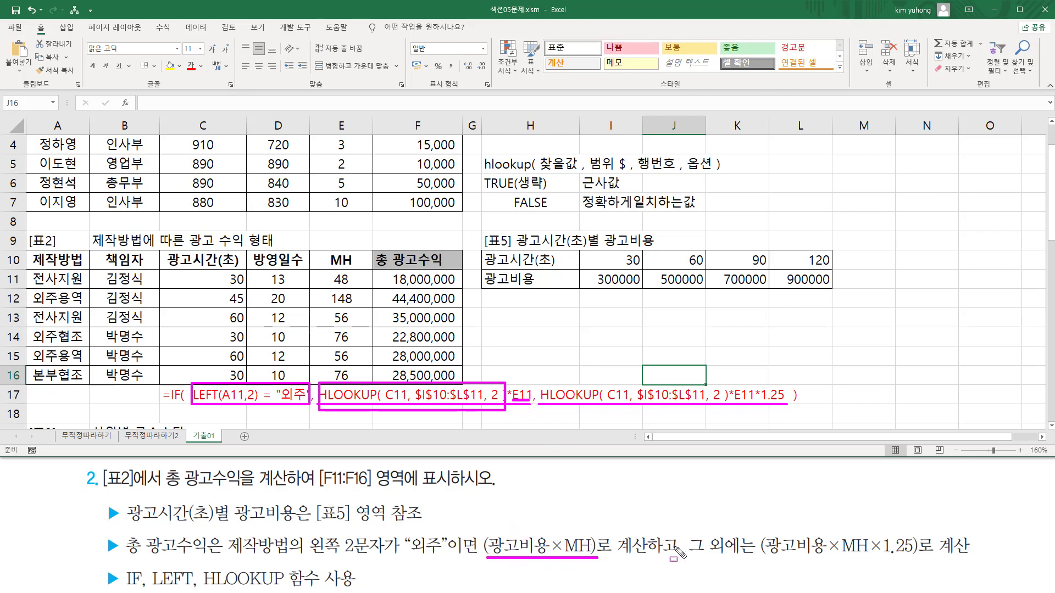
mouse_move(540, 380)
left_mouse_down()
mouse_move(673, 416)
mouse_move(786, 404)
left_mouse_up()
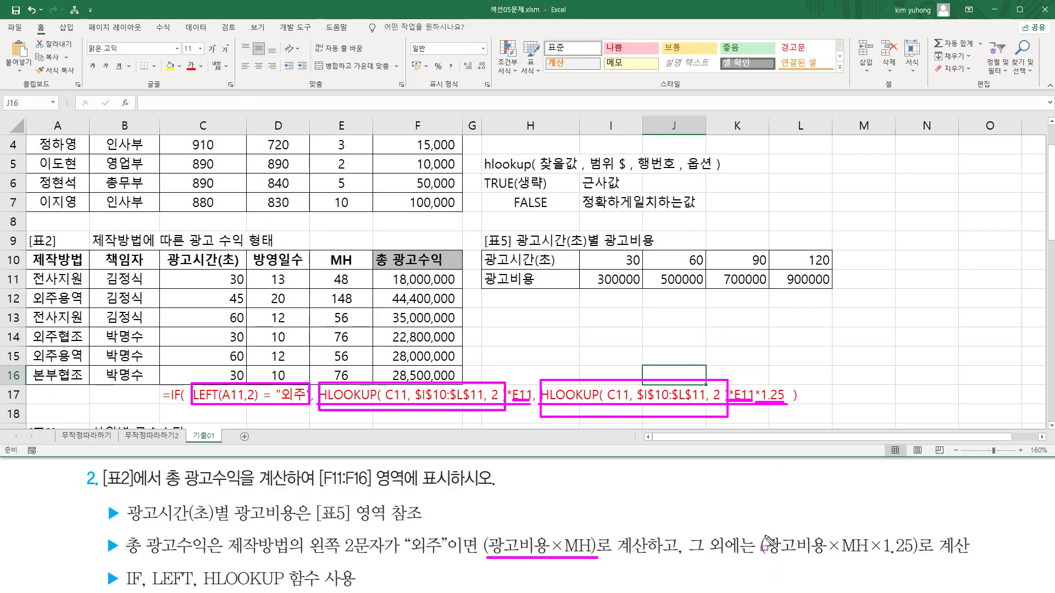
left_click_drag(765, 537, 928, 564)
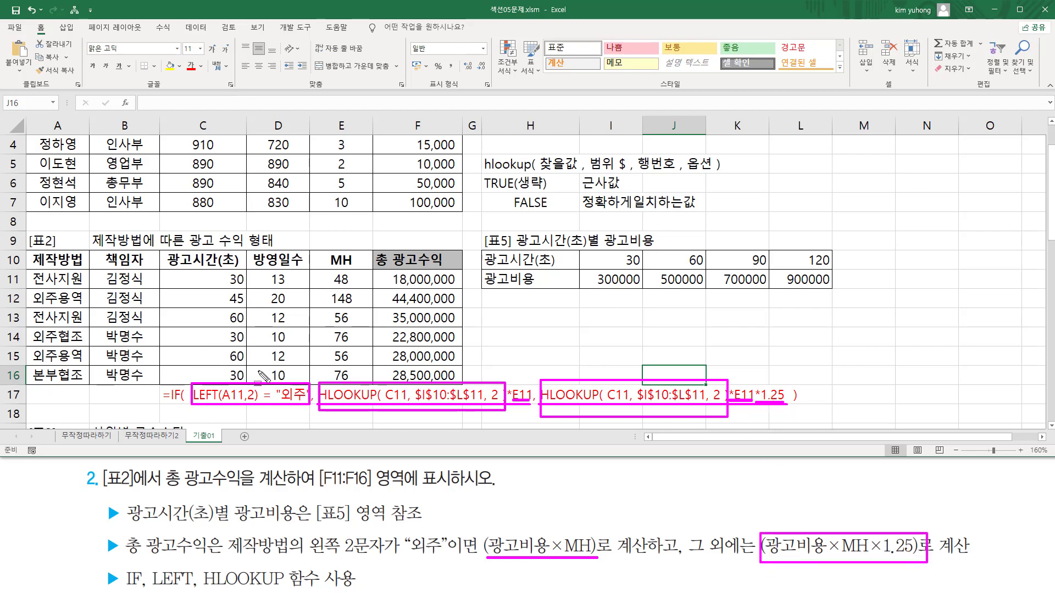
- Clear the marks, re-mark the C17 formula's condition and two results, and point out the 광고비용 shared by both task rules
key("e")
mouse_move(192, 376)
left_mouse_down()
mouse_move(305, 412)
mouse_move(785, 403)
left_mouse_up()
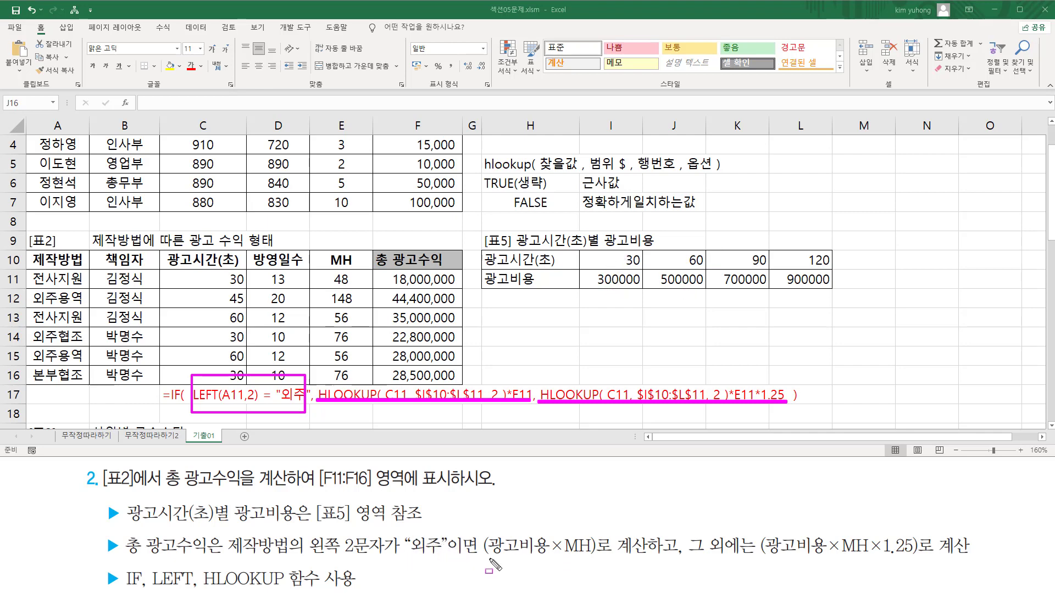
left_click_drag(487, 558, 544, 558)
left_click_drag(769, 558, 823, 558)
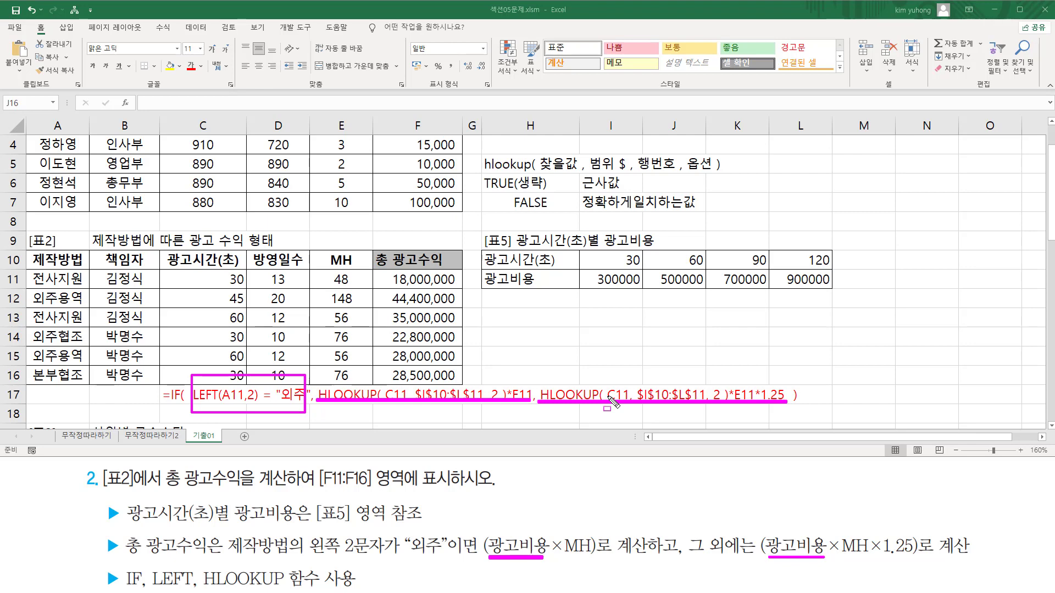
key("Escape")
- Clear F11 and start an alternative formula there with =HLOOKUP( C11, $I$10:$L$11, 2 )
left_click(433, 284)
key("Delete")
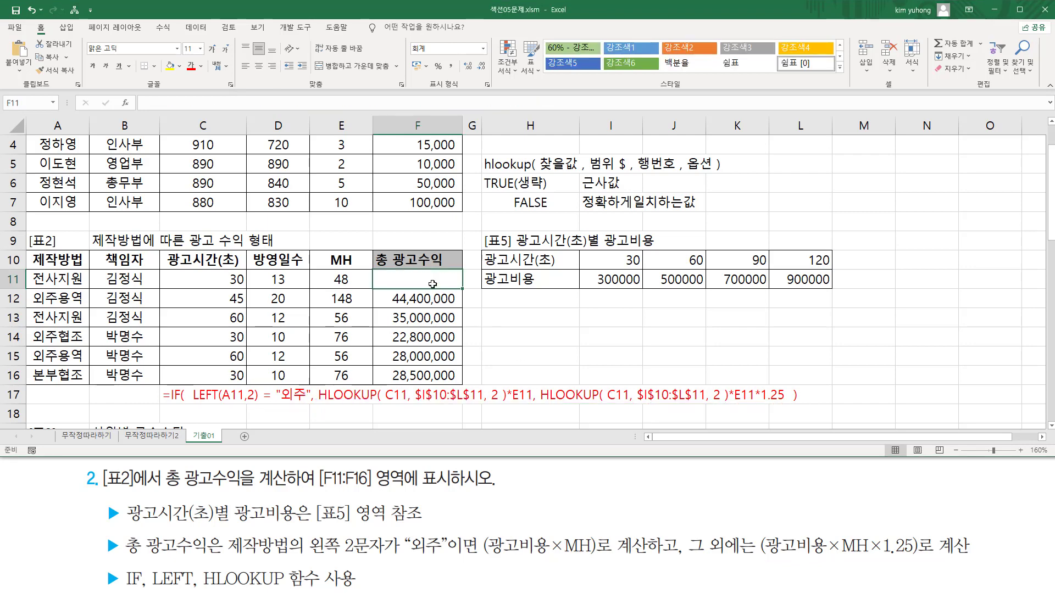
type("=")
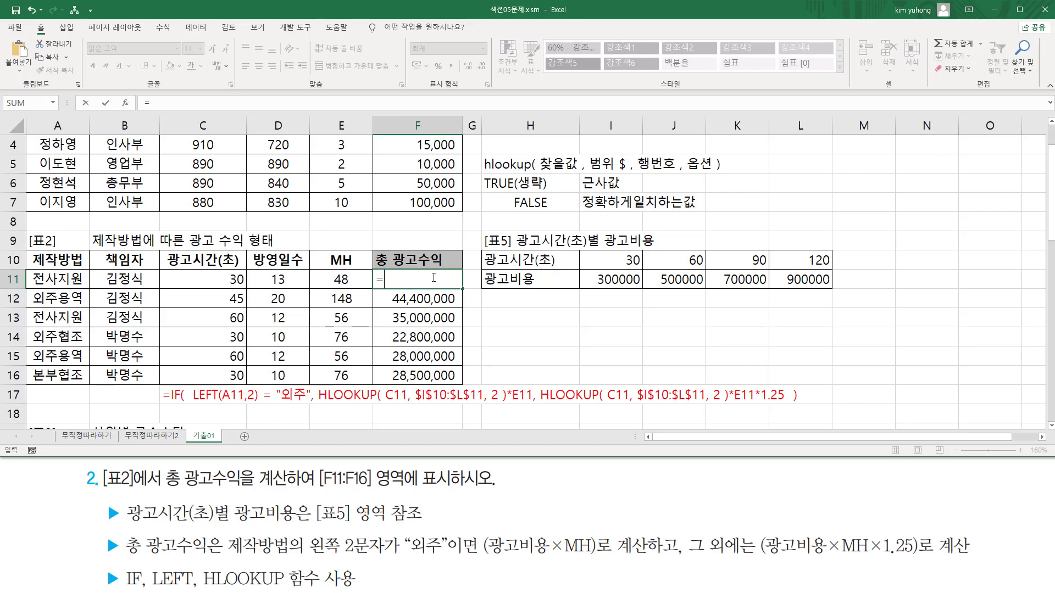
type("HLOOKUP( C11, $I$10:$L$11, 2 )")
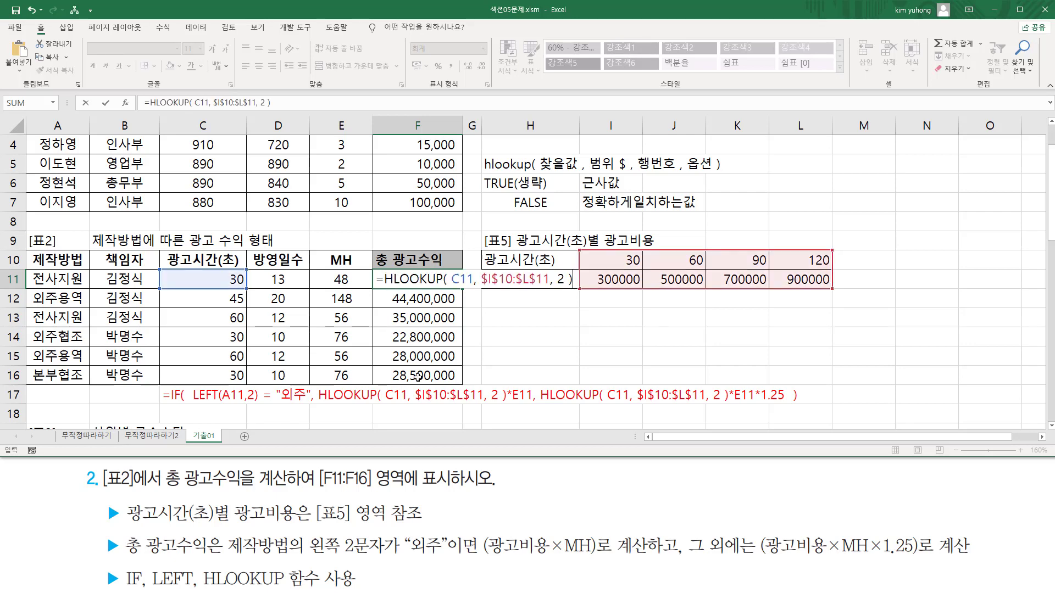
- Match the HLOOKUP expression in F11 with the 광고비용 factor in both calculation rules of the task
left_click_drag(488, 557, 595, 556)
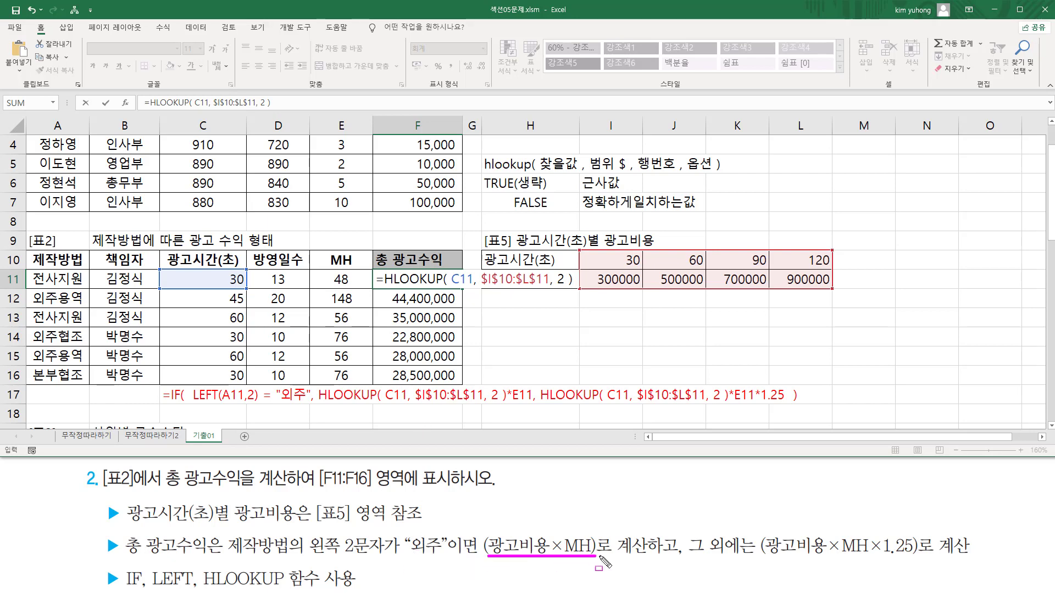
left_click_drag(769, 559, 925, 558)
left_click_drag(768, 530, 828, 570)
left_click_drag(485, 533, 544, 575)
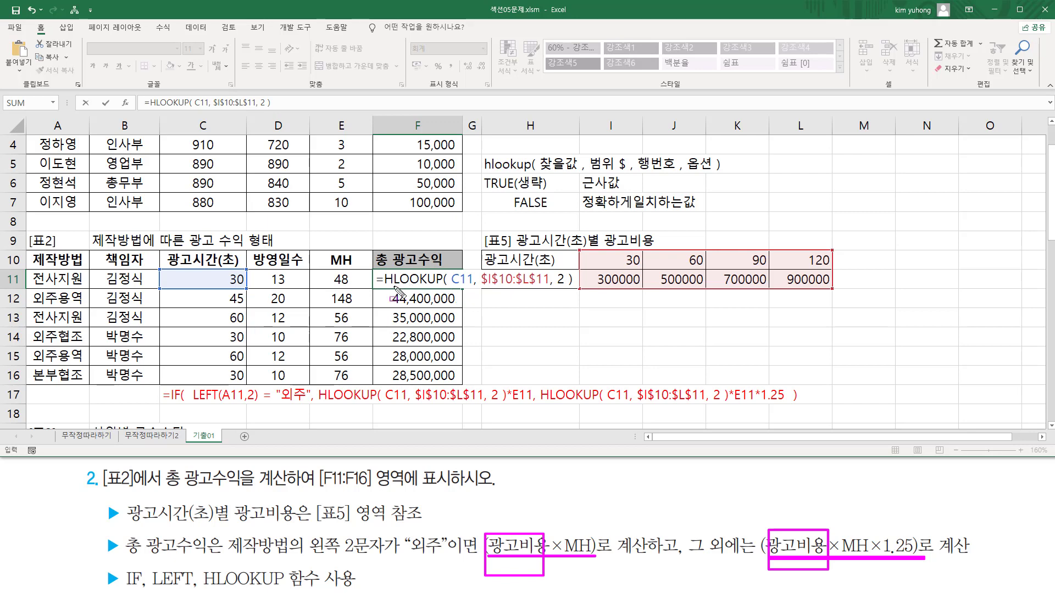
left_click_drag(383, 287, 573, 287)
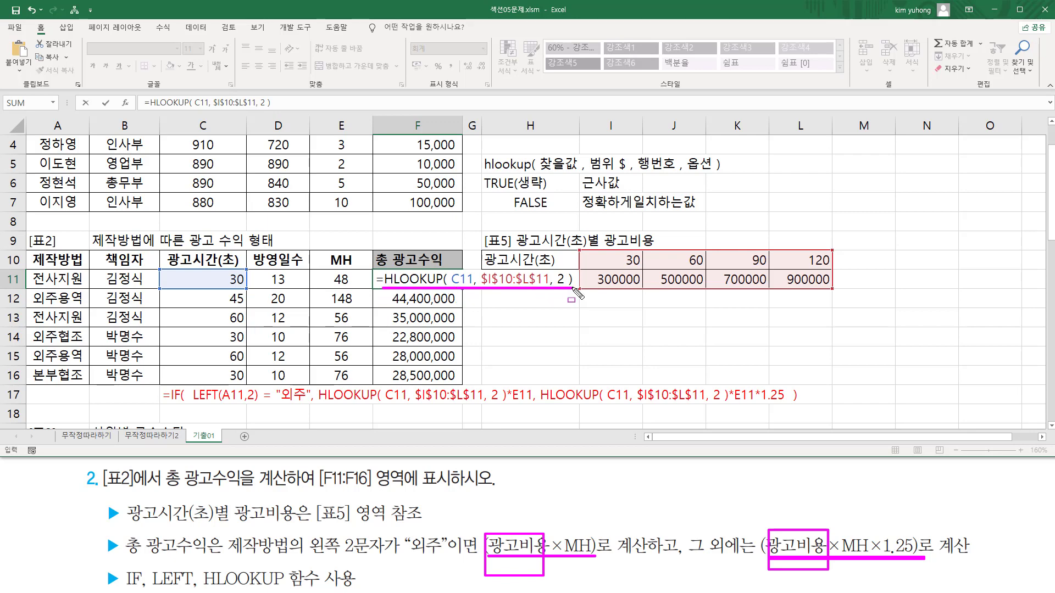
key("Escape")
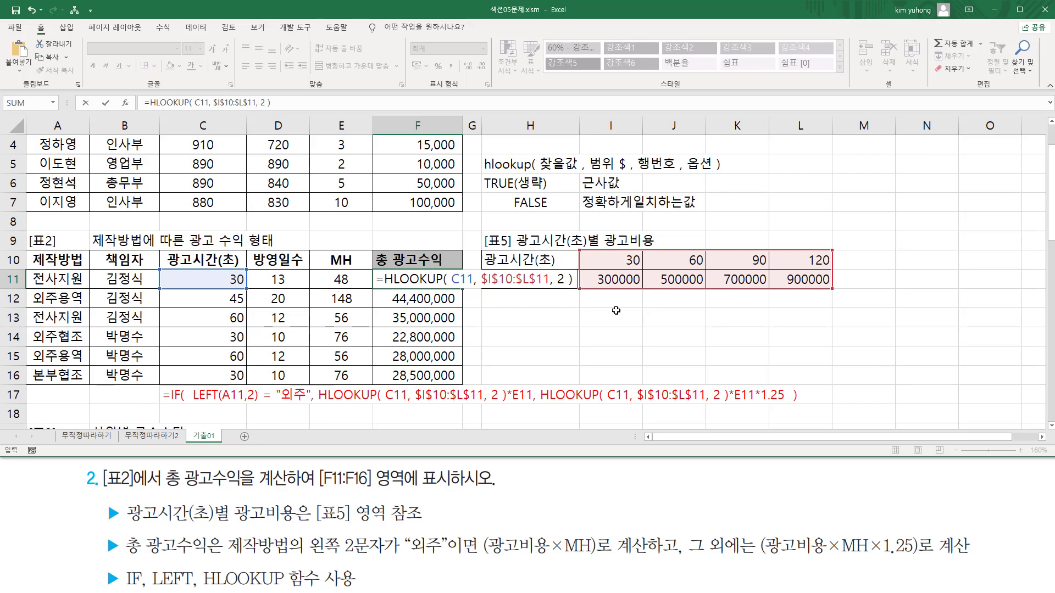
- Add a multiplication sign after the HLOOKUP in F11 and check the task's "외주" condition with its ×MH and ×MH×1.25 factors
type("*")
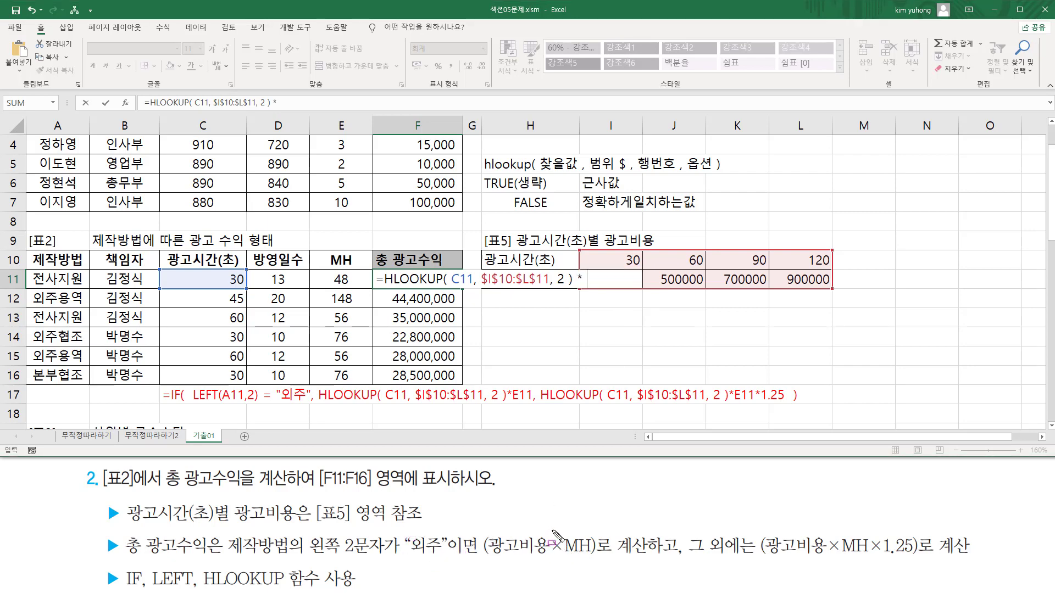
left_click_drag(552, 532, 592, 561)
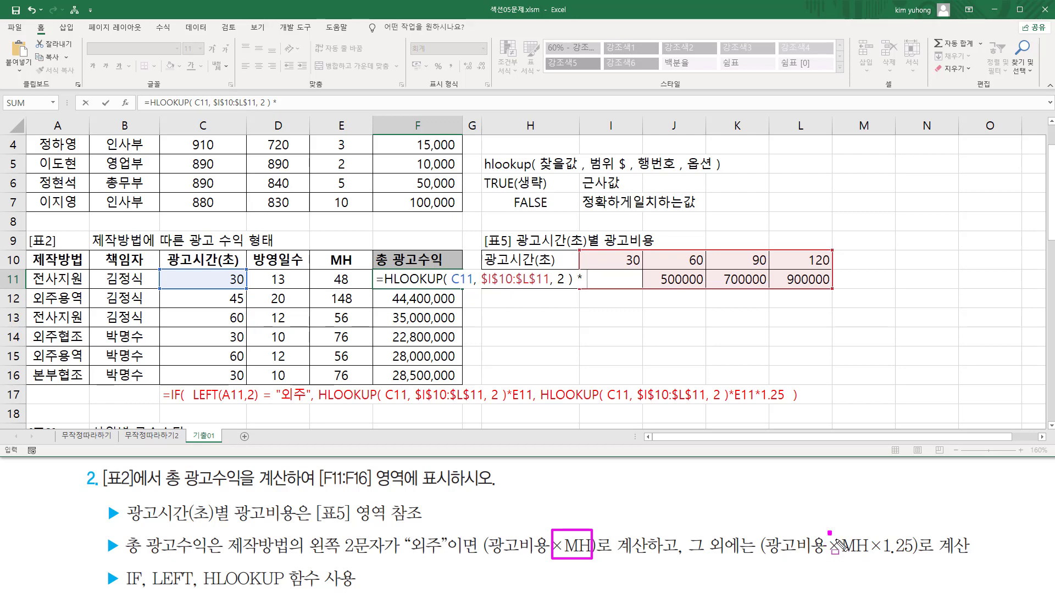
left_click_drag(828, 532, 914, 561)
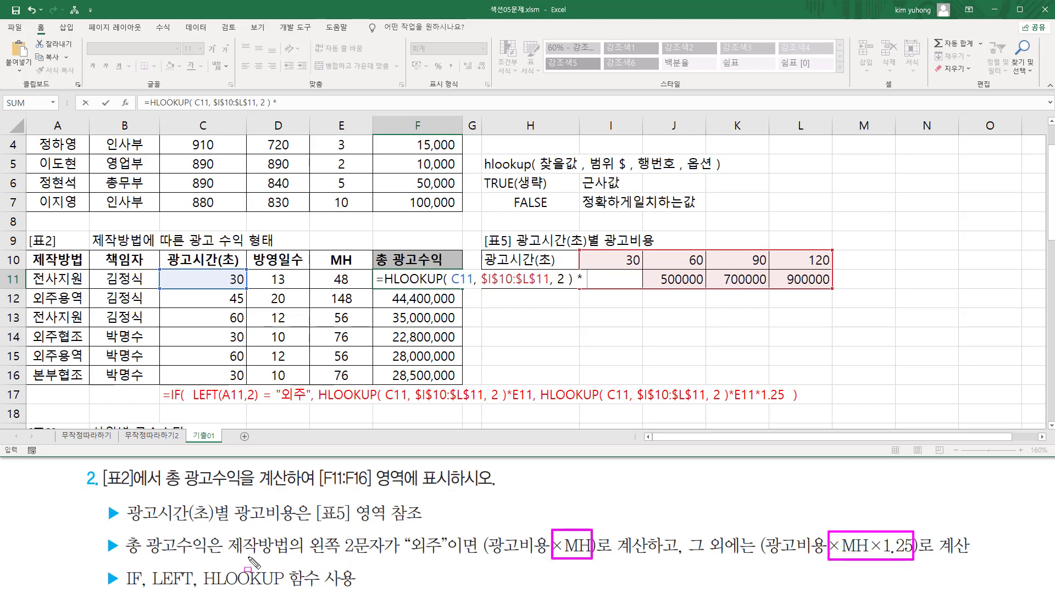
left_click_drag(406, 531, 444, 562)
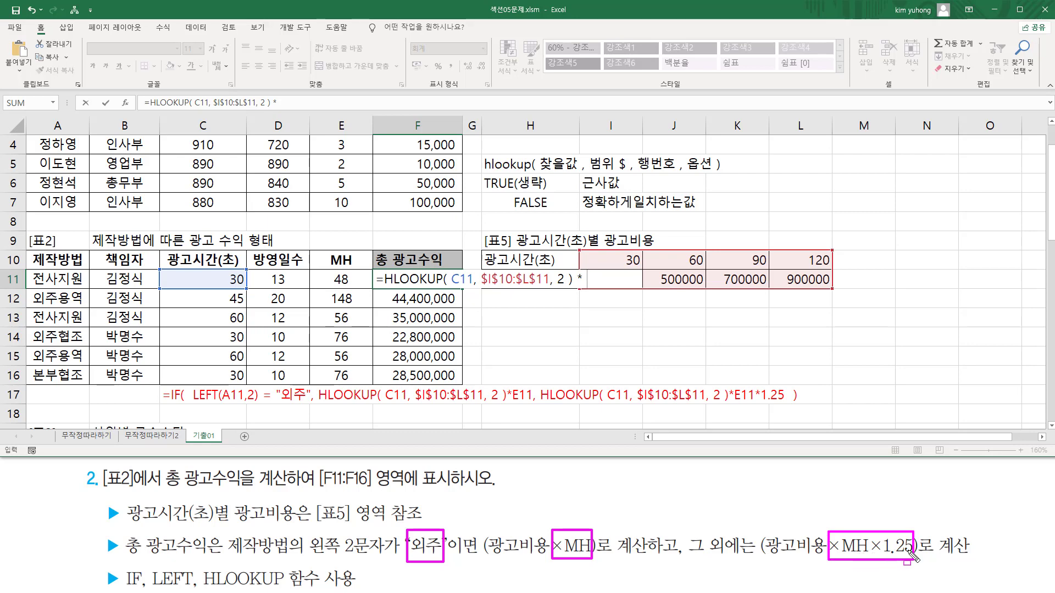
key("Escape")
- Multiply the HLOOKUP in F11 by an IF function with the condition LEFT(A11,2)="외주"
left_click(590, 281)
type("ㅑ")
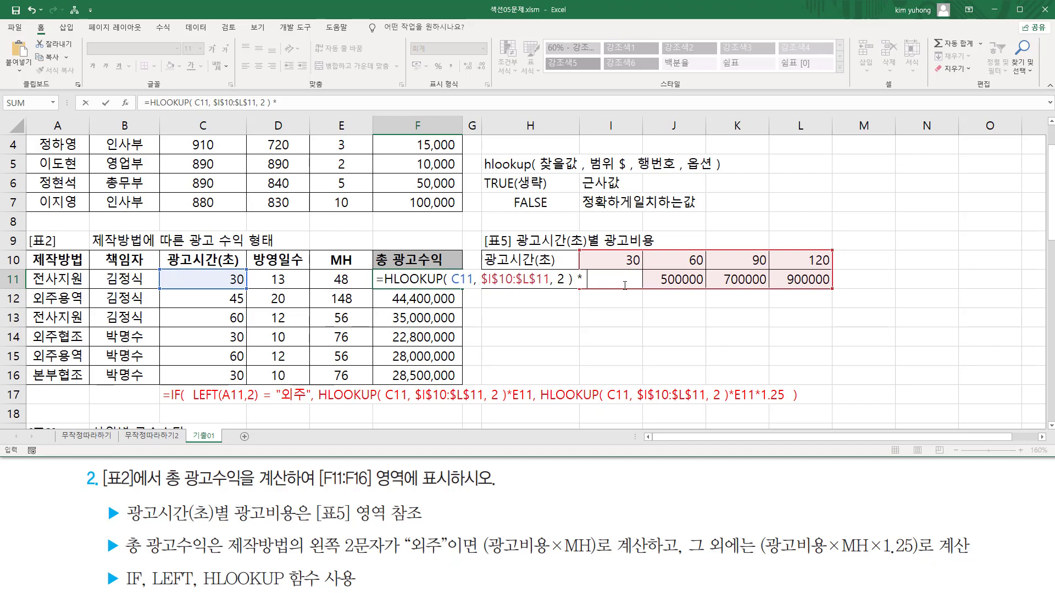
type("if(")
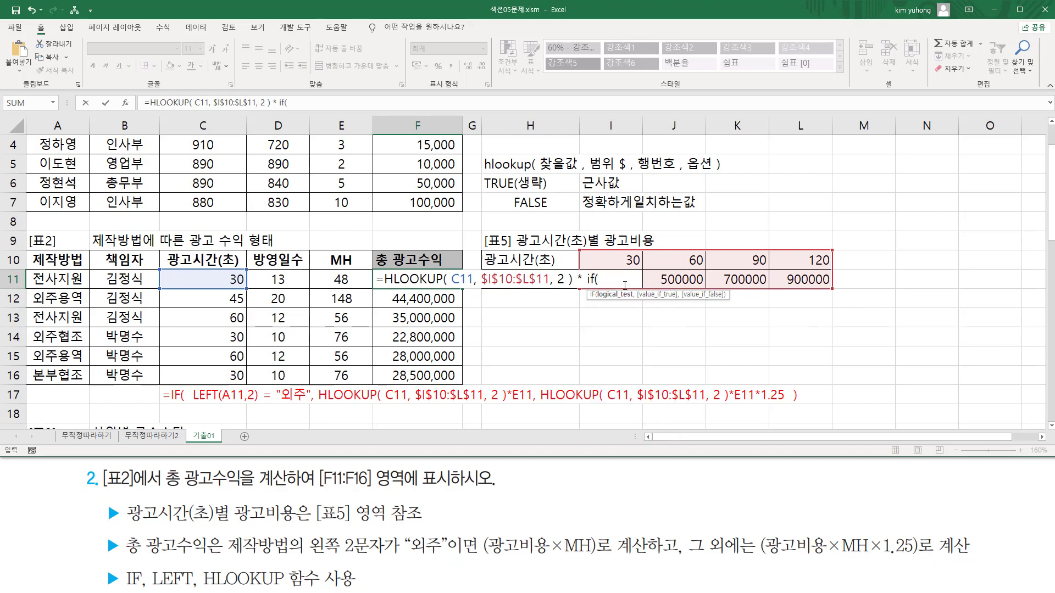
type(" le")
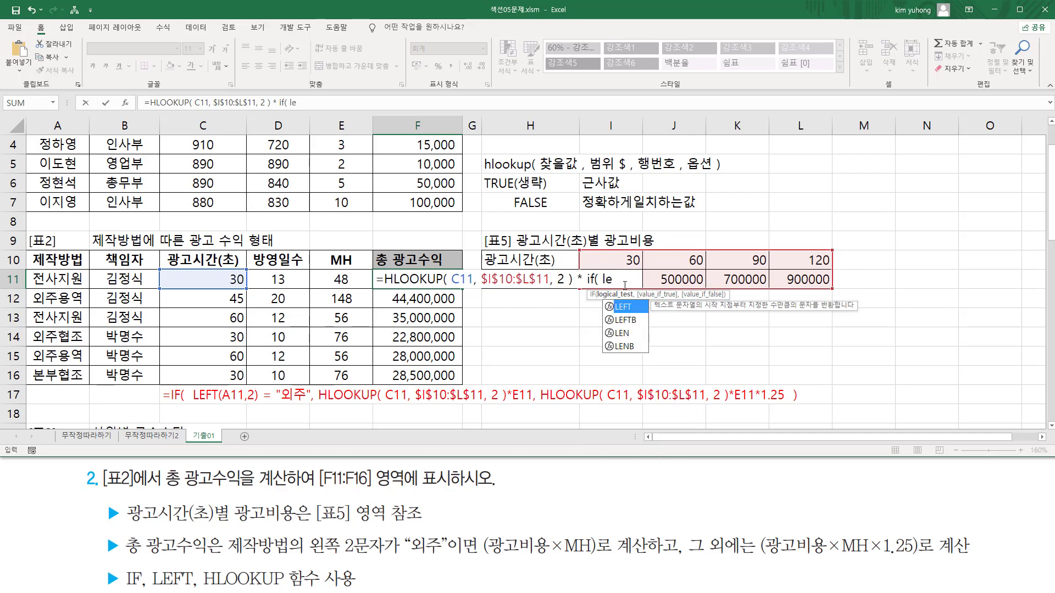
key("Tab")
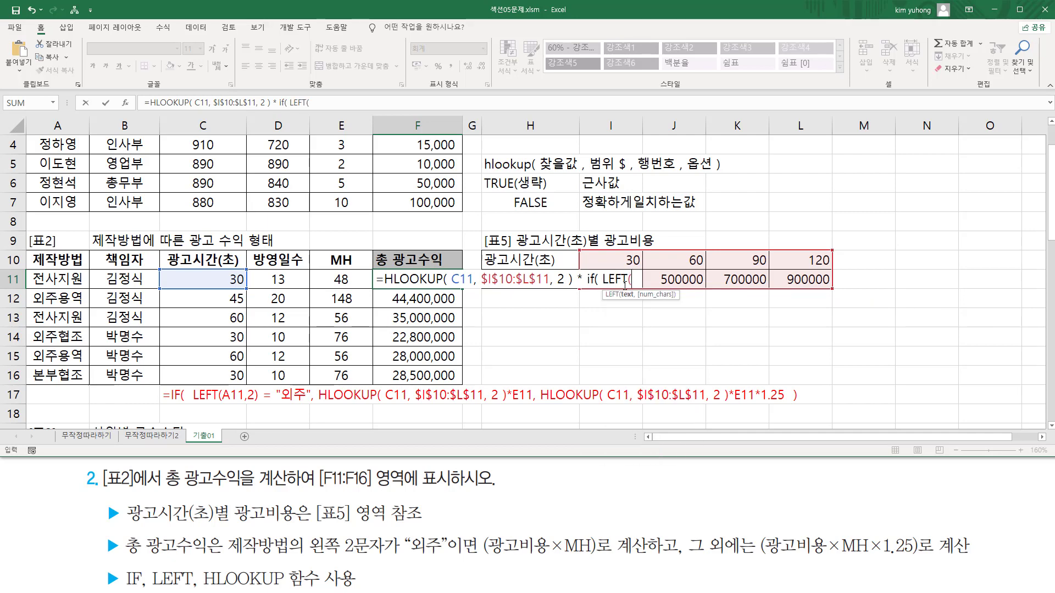
left_click(68, 280)
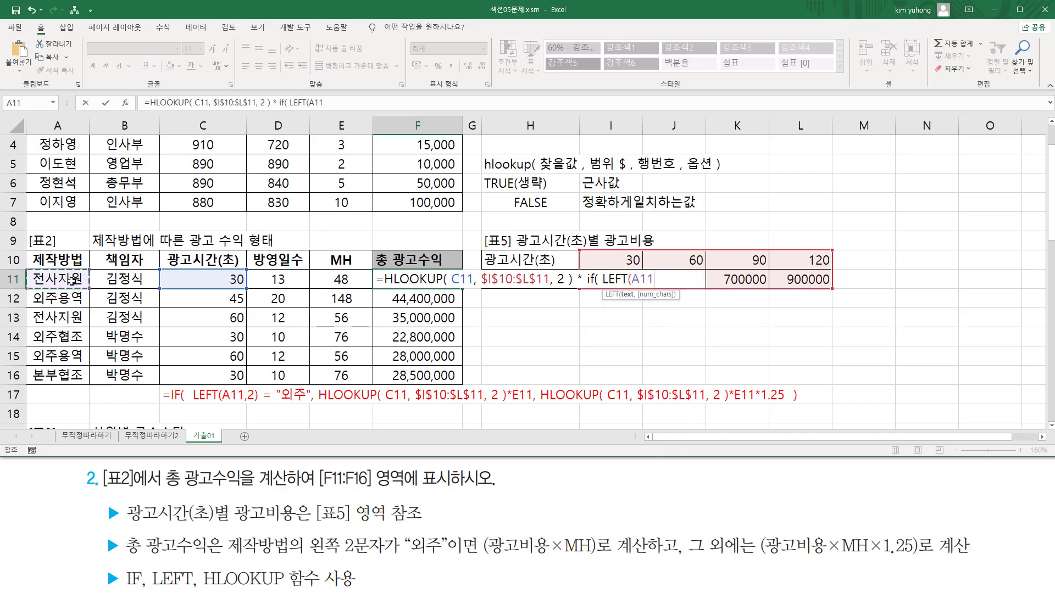
type(",2)=")
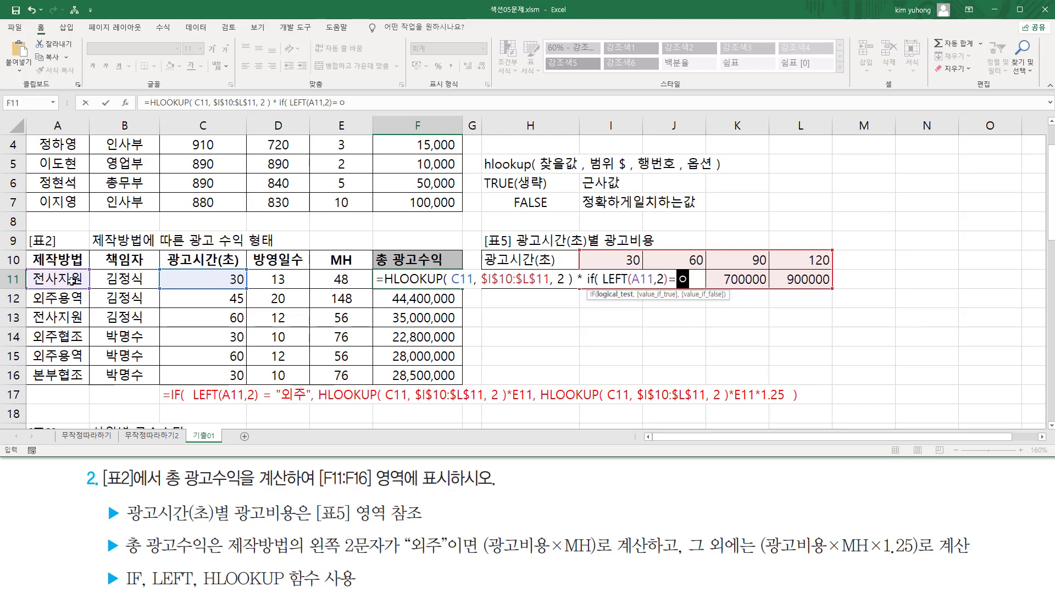
type("\"외주\"")
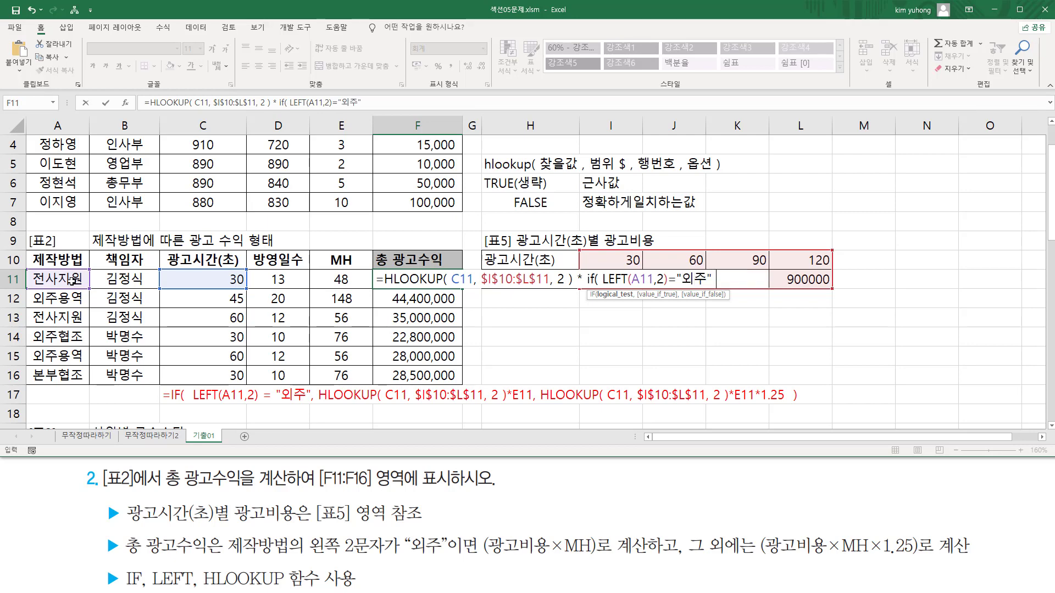
type(" ,")
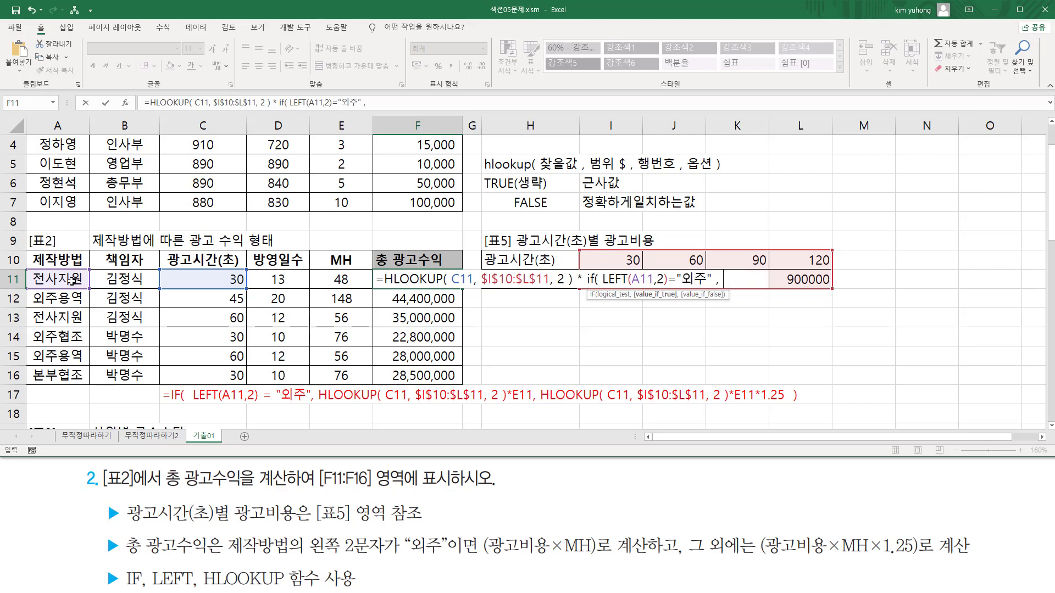
- Enter E11 as the IF function's true result and E11*1.25 as its false result, closing the parenthesis
left_click(327, 281)
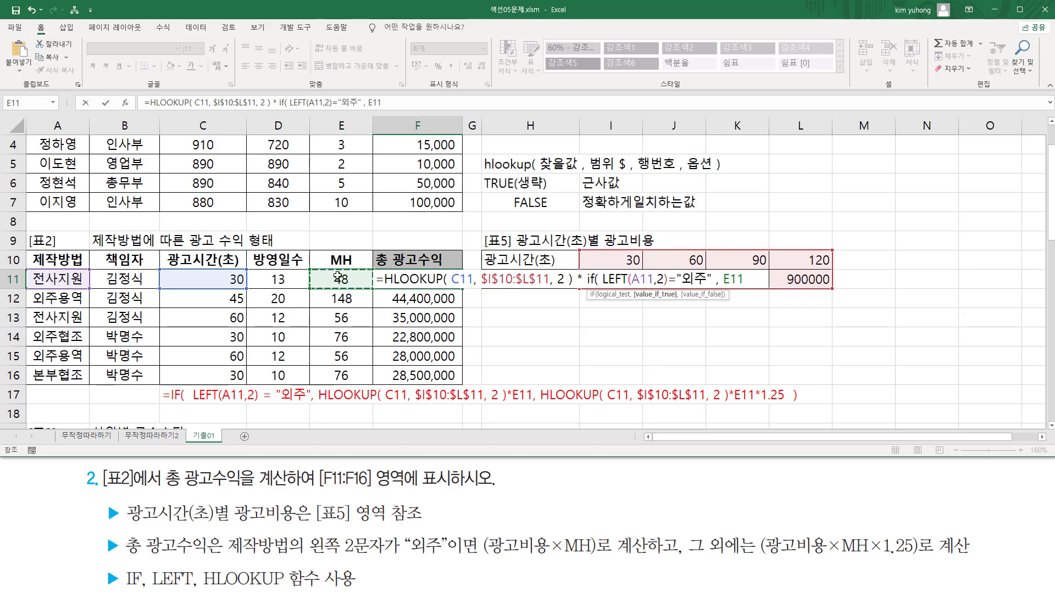
type(",")
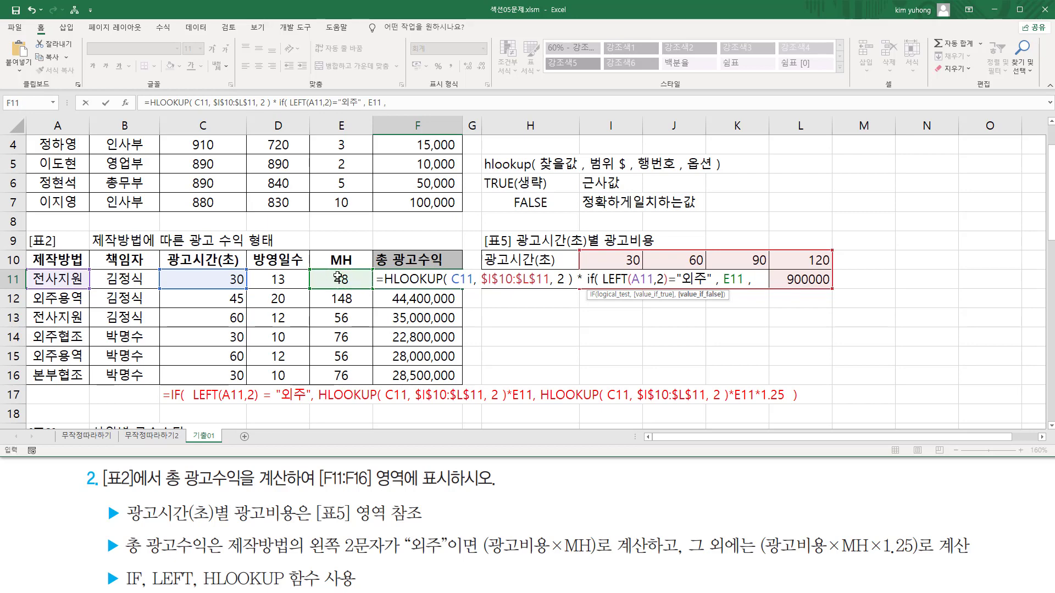
left_click(337, 276)
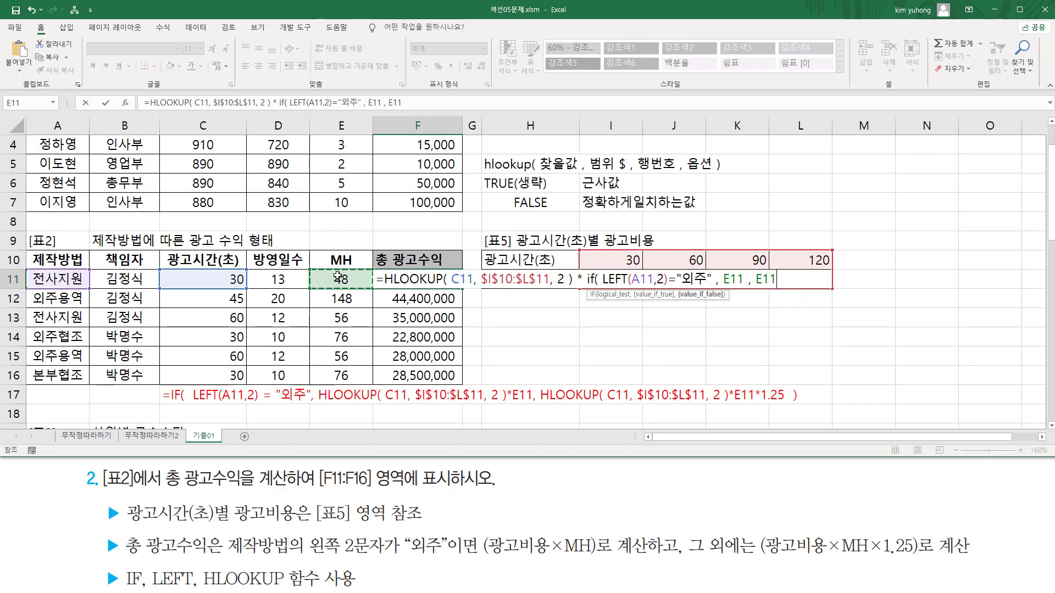
type("*1.25 )")
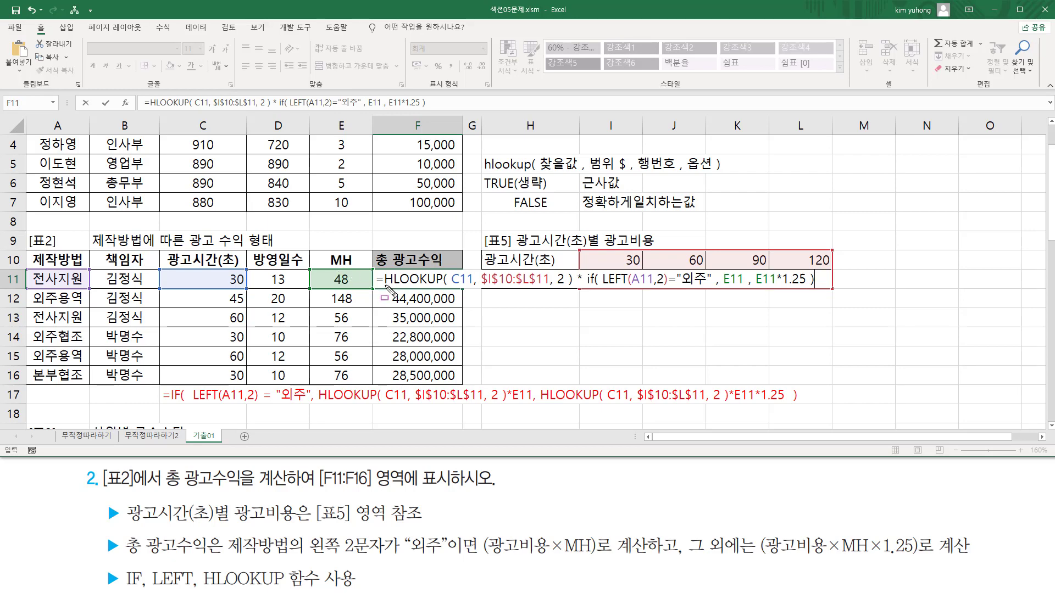
- Match the F11 formula's HLOOKUP, "외주" condition, E11 and E11*1.25 results with the 광고비용, MH and MH×1.25 factors in the task
left_click_drag(385, 286, 572, 289)
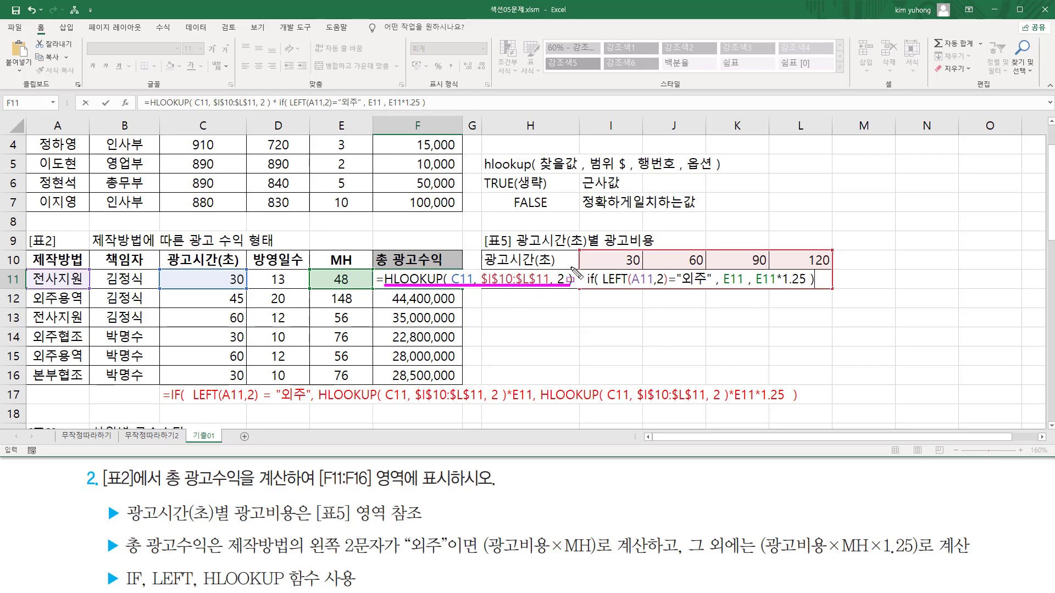
left_click_drag(384, 264, 585, 294)
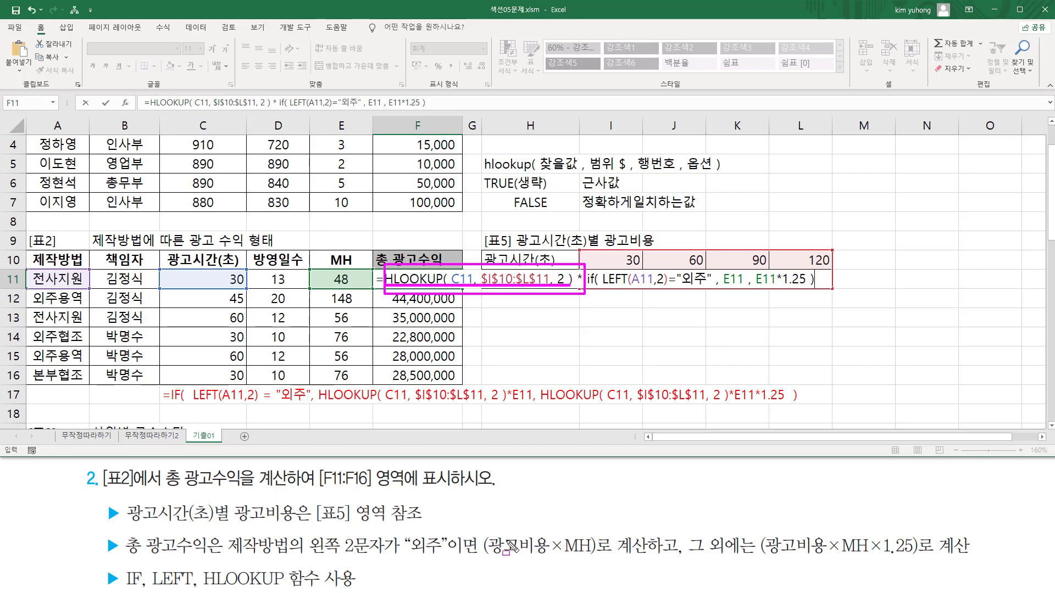
left_click_drag(486, 531, 565, 562)
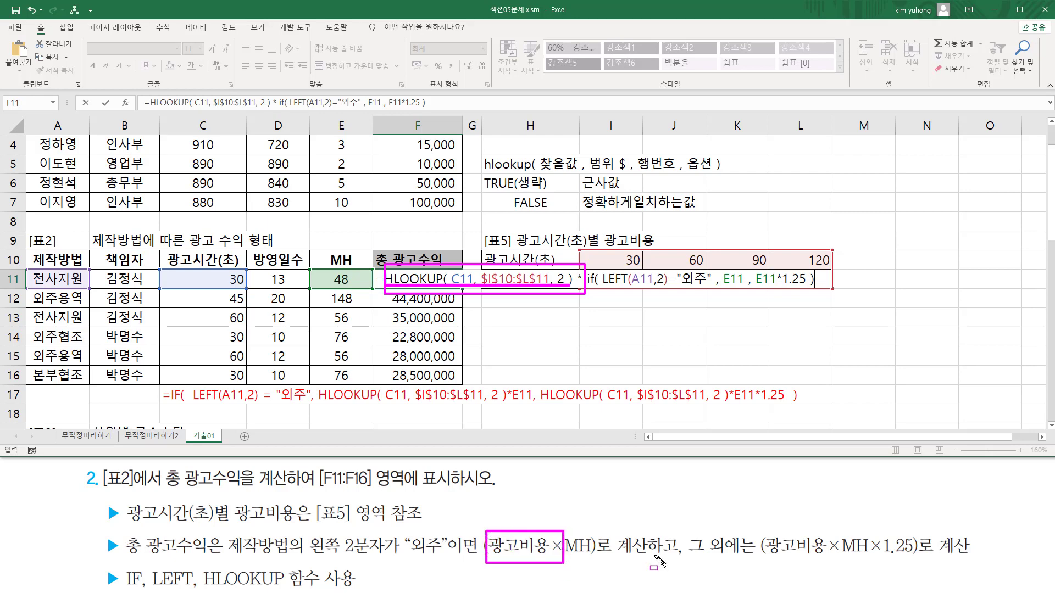
mouse_move(764, 532)
left_mouse_down()
mouse_move(788, 555)
mouse_move(845, 565)
left_mouse_up()
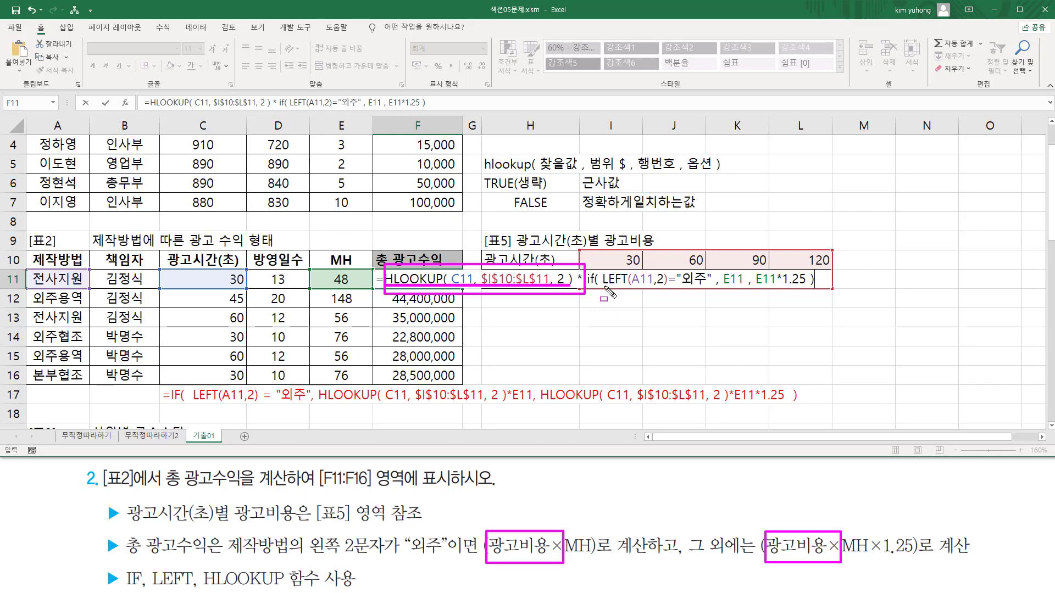
left_click_drag(606, 287, 707, 285)
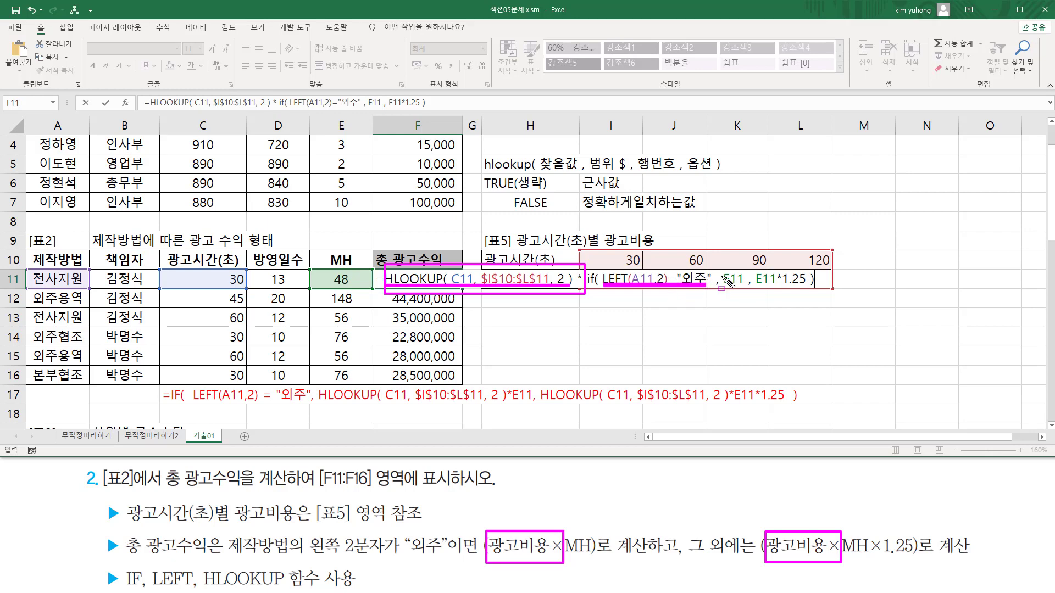
left_click_drag(724, 265, 744, 298)
left_click_drag(566, 556, 593, 556)
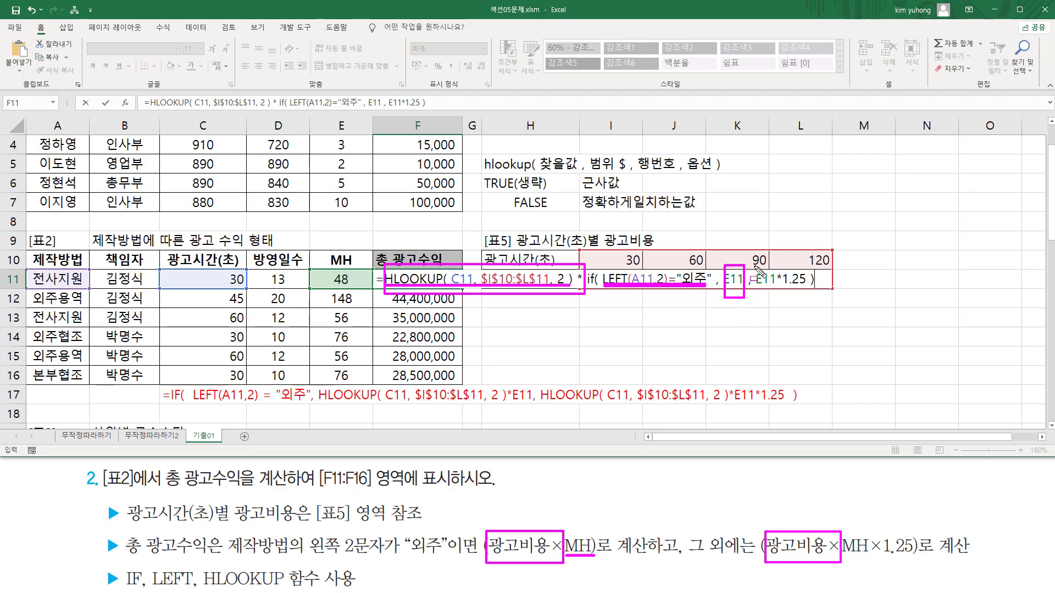
mouse_move(757, 266)
left_mouse_down()
mouse_move(780, 294)
mouse_move(809, 265)
mouse_move(809, 297)
left_mouse_up()
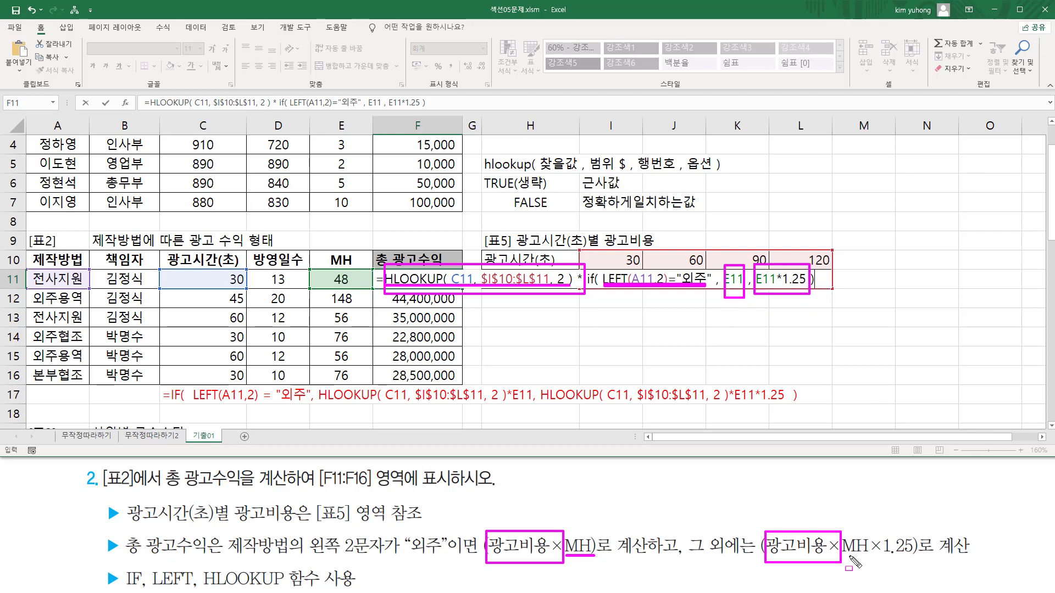
left_click_drag(845, 558, 915, 558)
key("Escape")
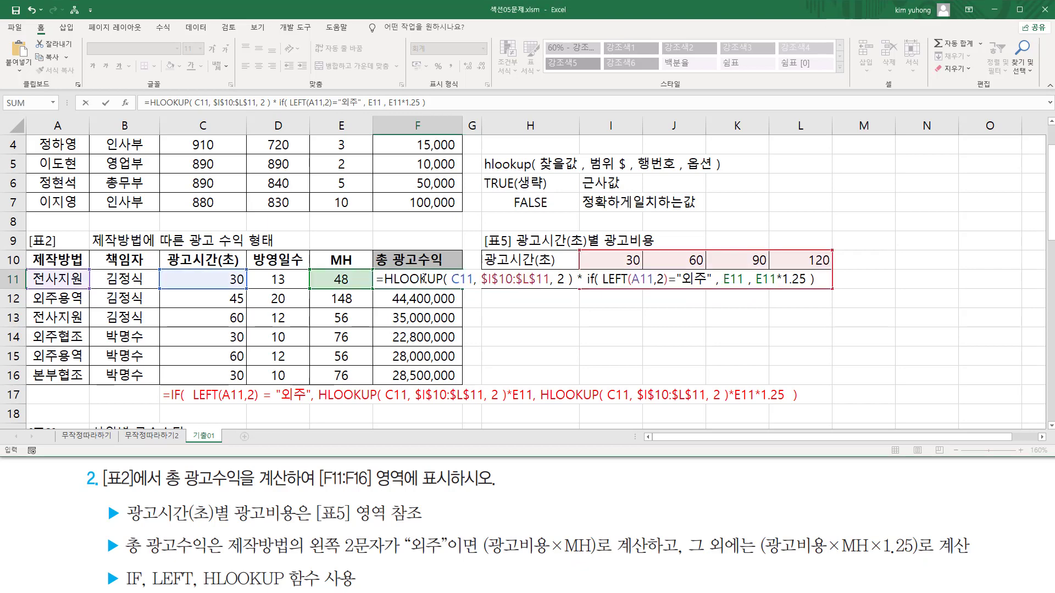
- Enter the shortened HLOOKUP and IF formula in F11 and copy it down through F16
key("ctrl+Return")
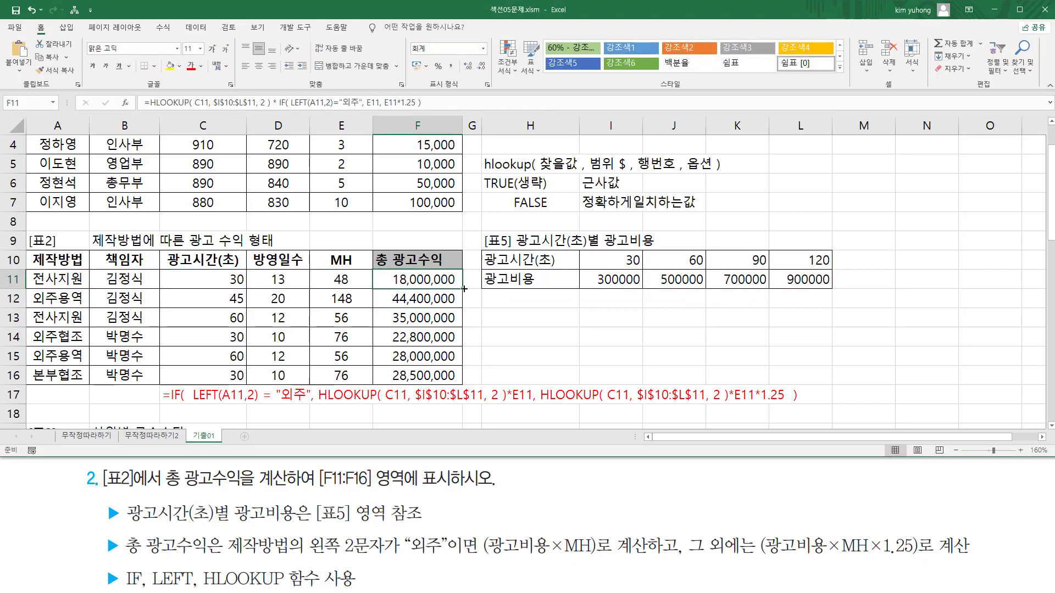
left_click_drag(465, 288, 464, 381)
left_click(428, 280)
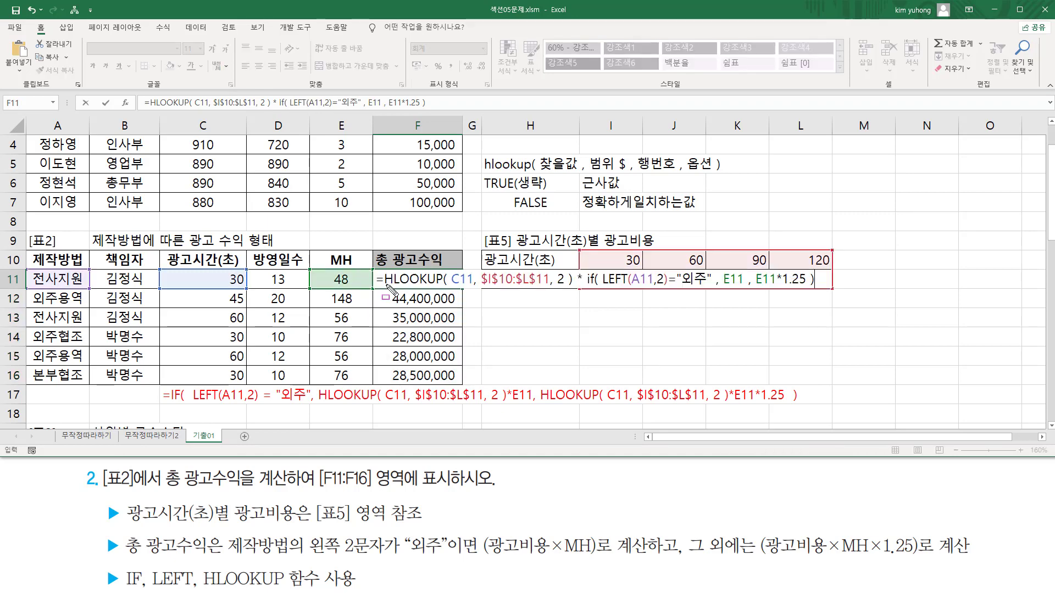
- Recheck each part of the F11 formula against the two calculation rules in the task
left_click_drag(385, 285, 570, 287)
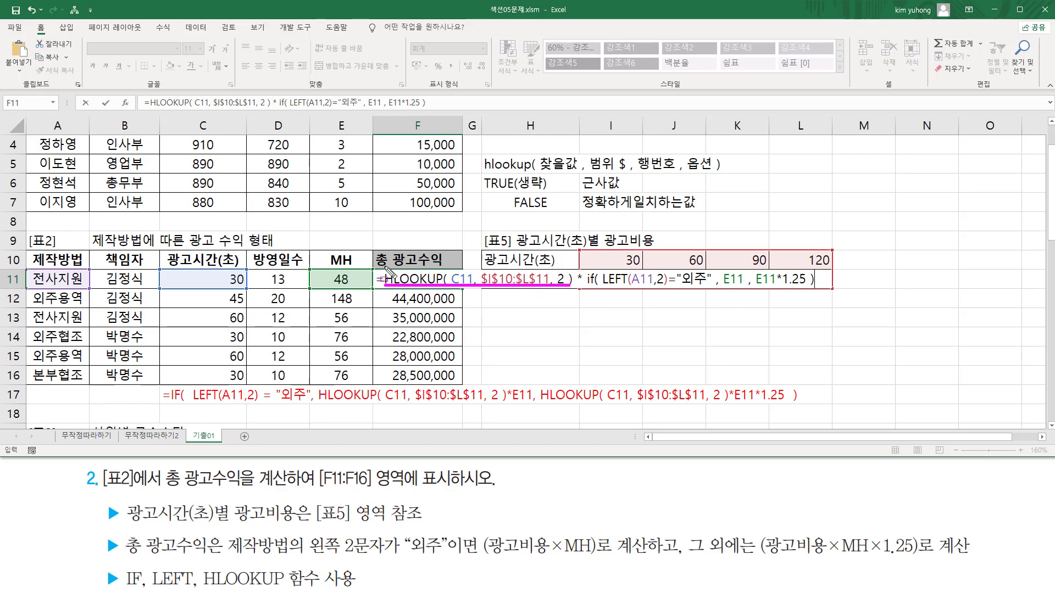
mouse_move(385, 265)
left_mouse_down()
mouse_move(384, 294)
mouse_move(584, 296)
left_mouse_up()
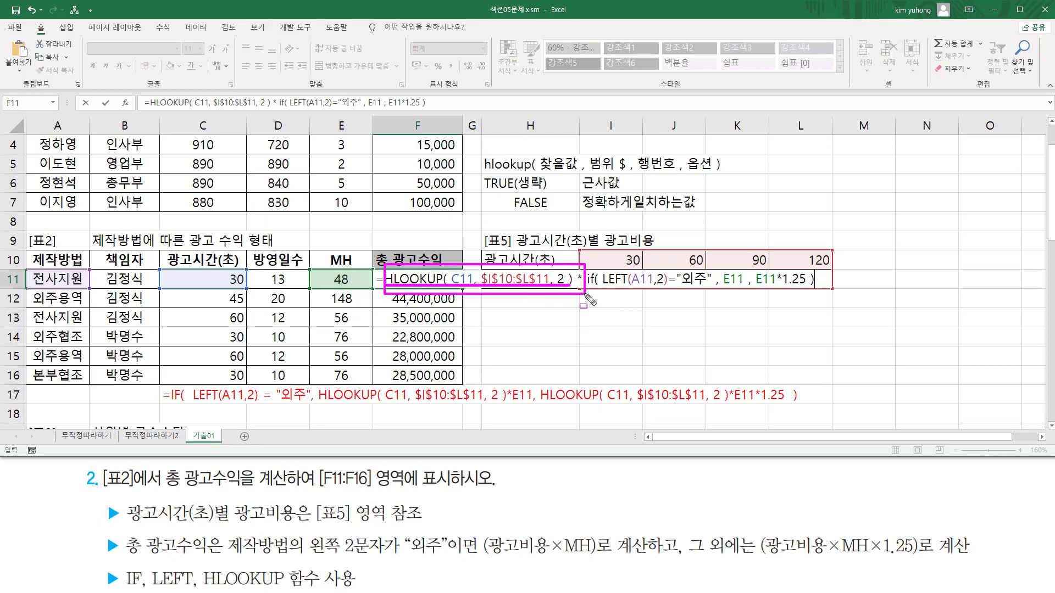
mouse_move(486, 530)
left_mouse_down()
mouse_move(511, 555)
mouse_move(564, 563)
left_mouse_up()
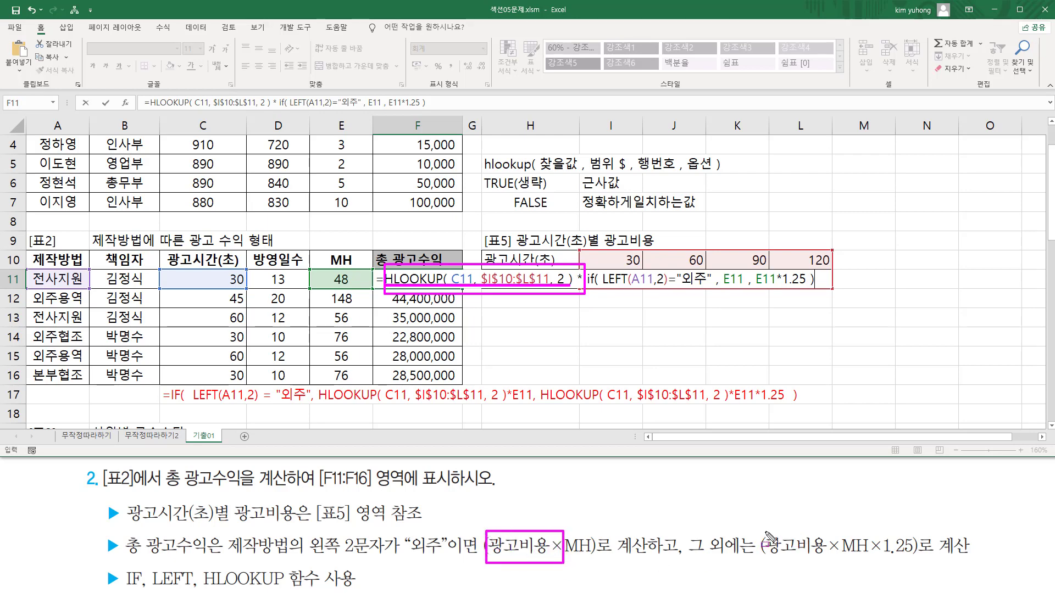
left_click_drag(765, 531, 841, 564)
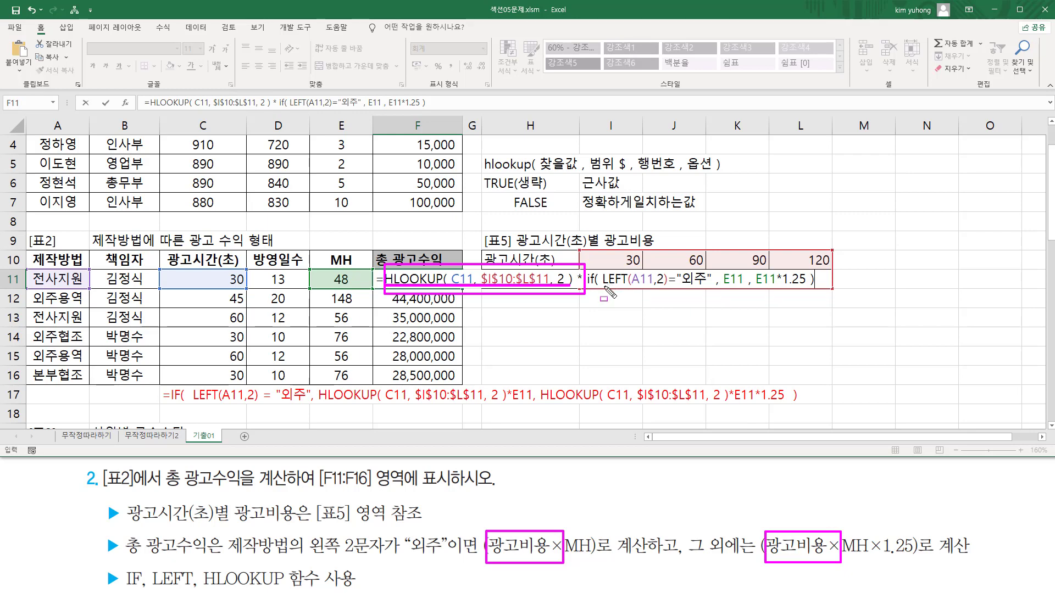
left_click_drag(603, 284, 706, 285)
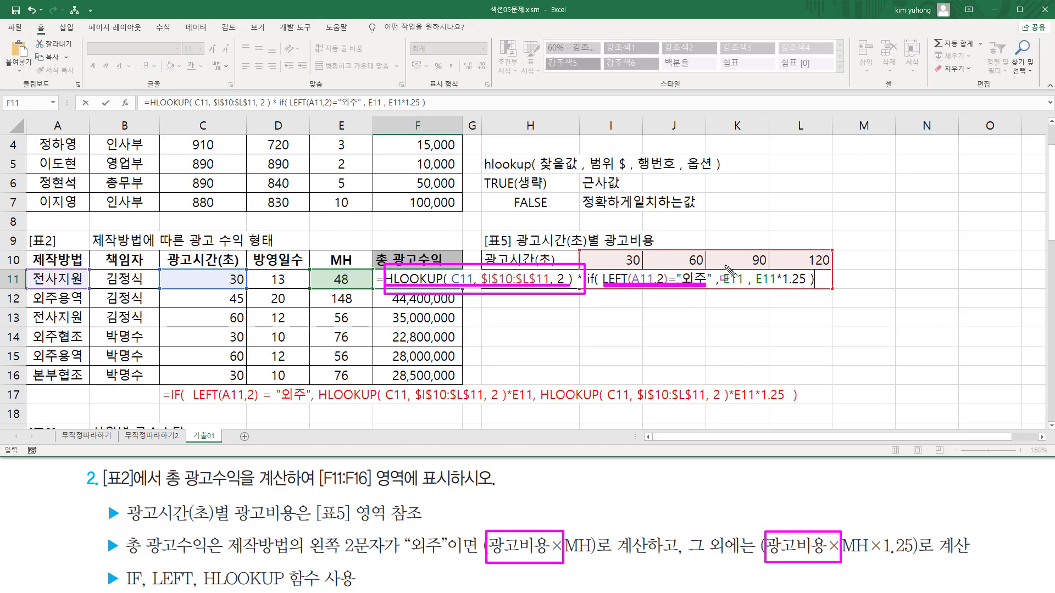
left_click_drag(725, 267, 744, 298)
left_click_drag(567, 557, 594, 557)
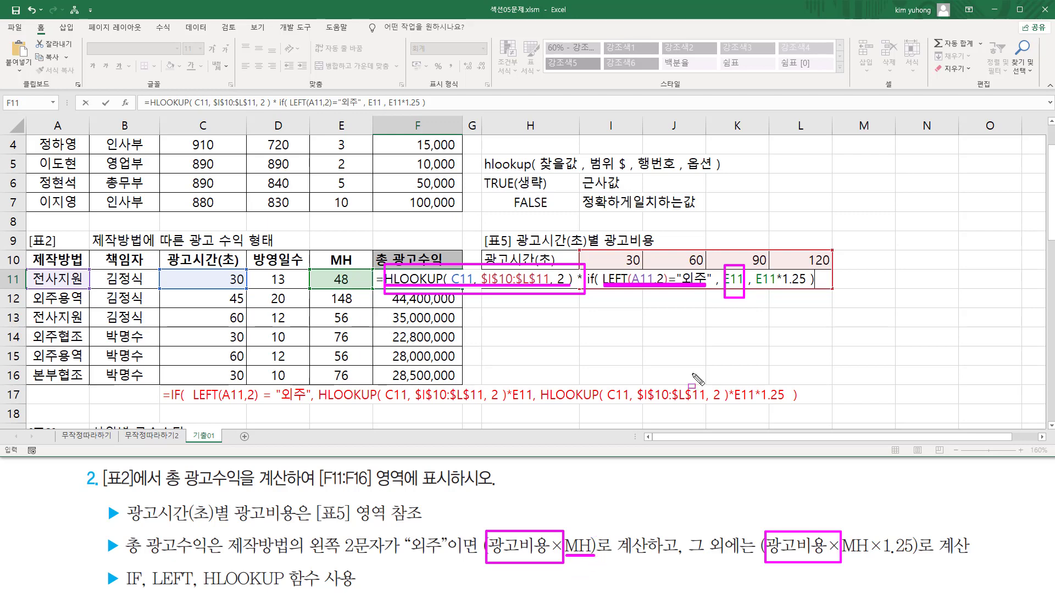
left_click_drag(755, 265, 810, 295)
left_click_drag(844, 558, 915, 558)
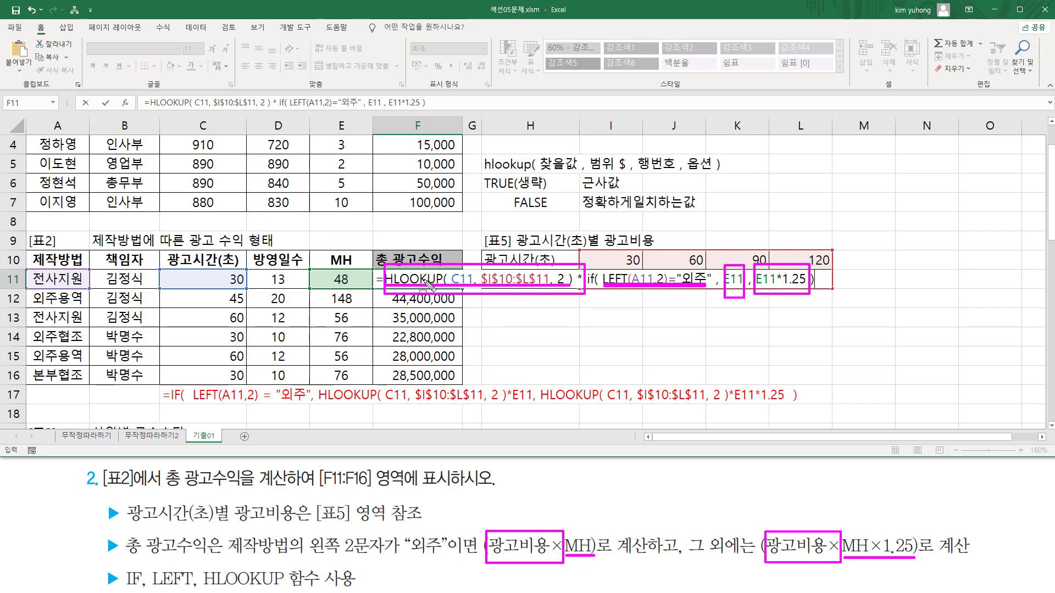
key("Escape")
- Confirm the HLOOKUP * IF formula in F11 and fill it down the 총 광고수익 column to F16
key("ctrl+Return")
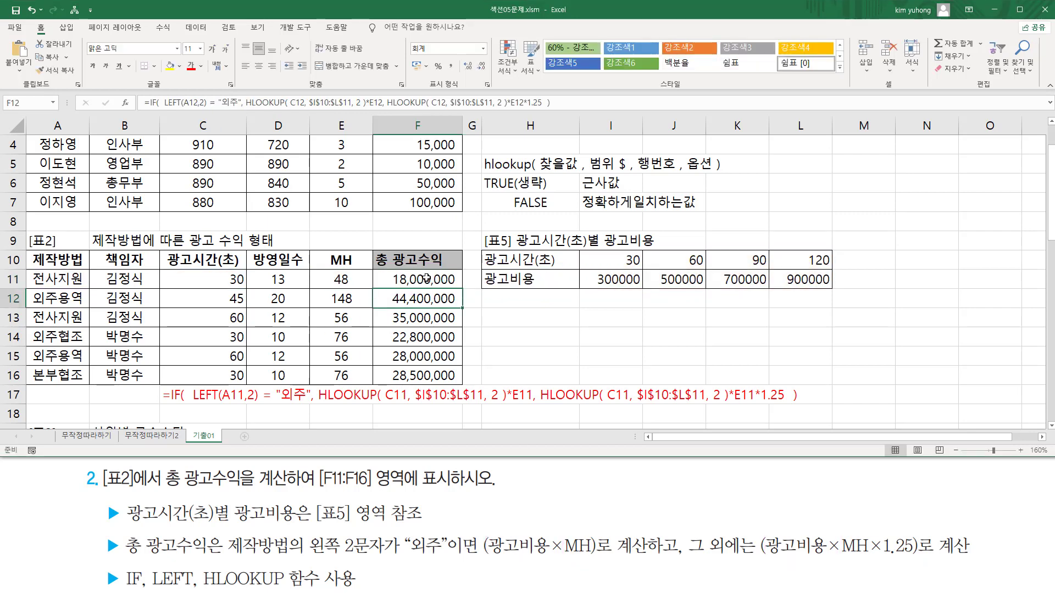
left_click_drag(464, 289, 461, 381)
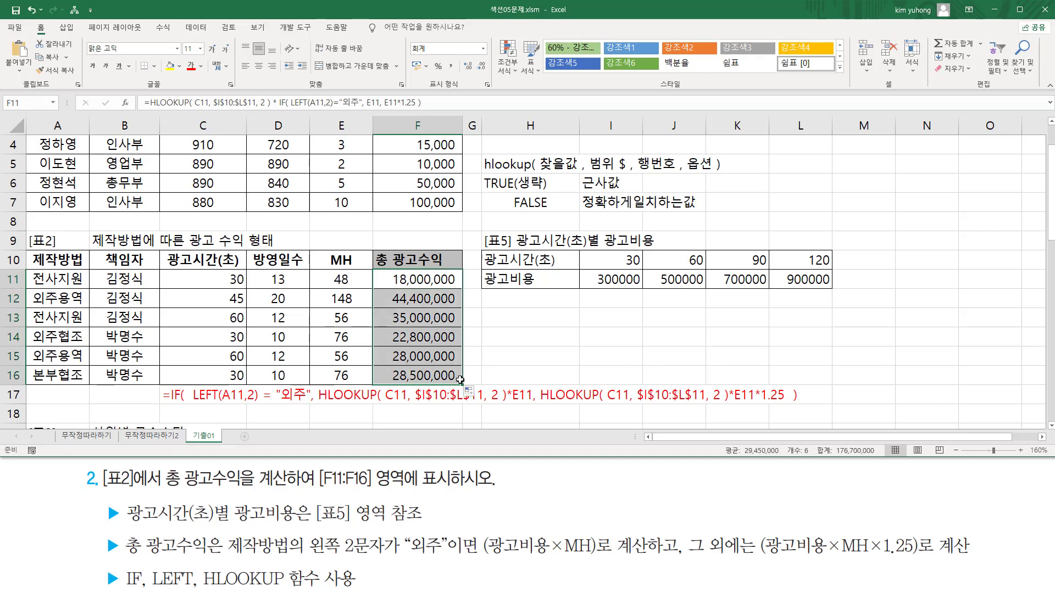
- Record F11's formula as text in C18: =HLOOKUP( C11, $I$10:$L$11, 2 ) * IF( LEFT(A11,2)="외주", E11, E11*1.25 )
left_click(440, 281)
left_click(221, 413)
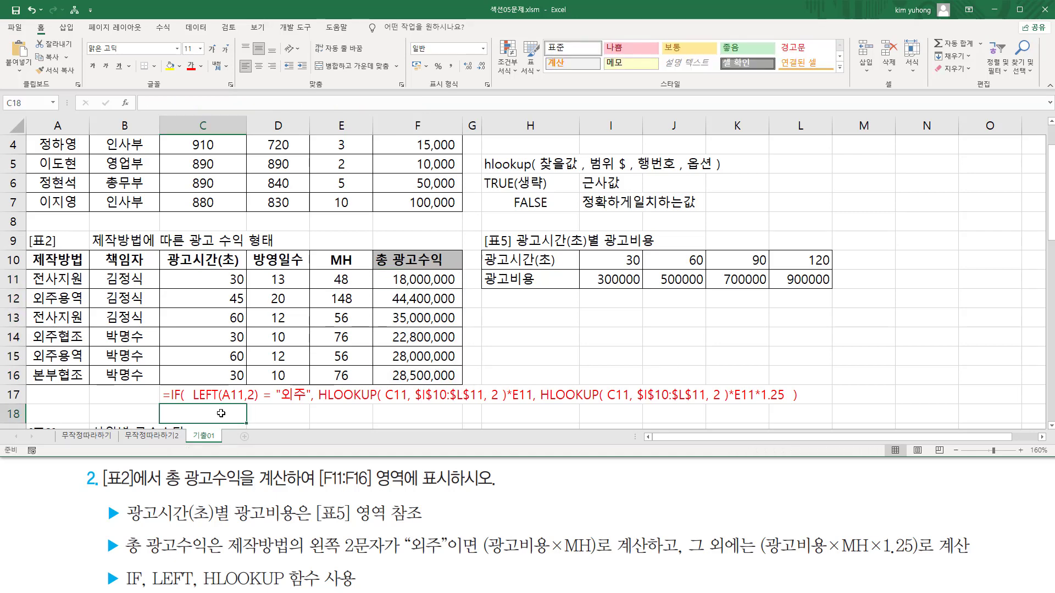
type("=HLOOKUP( C11, $I$10:$L$11, 2 ) * IF( LEFT(A11,2)=\"외주\", E11, E11*1.25 )")
key("Return")
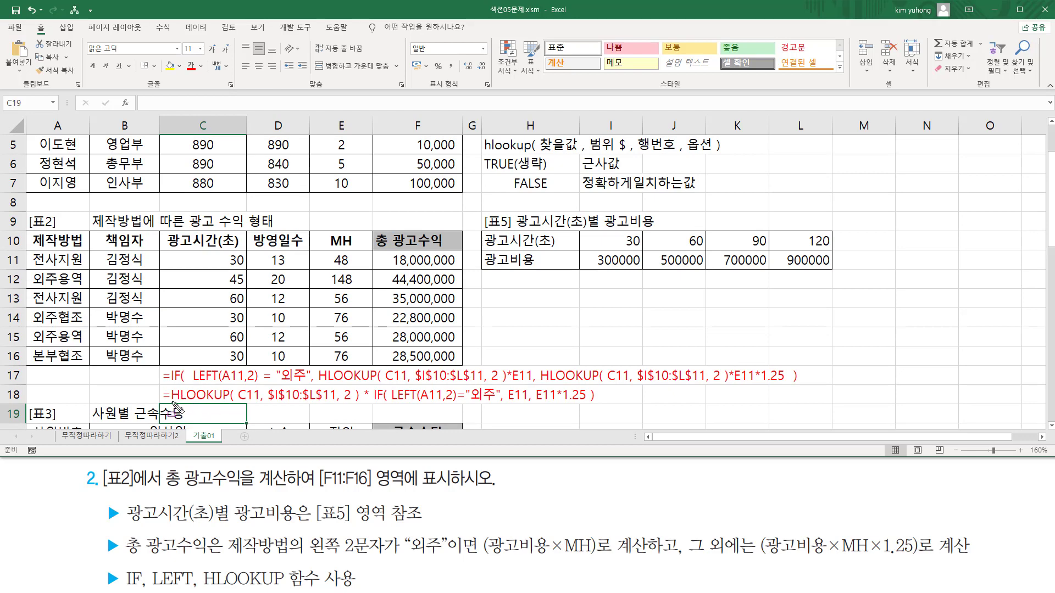
- Compare the single HLOOKUP in the C18 formula with the two repeated HLOOKUPs in the C17 formula
left_click_drag(173, 404, 358, 404)
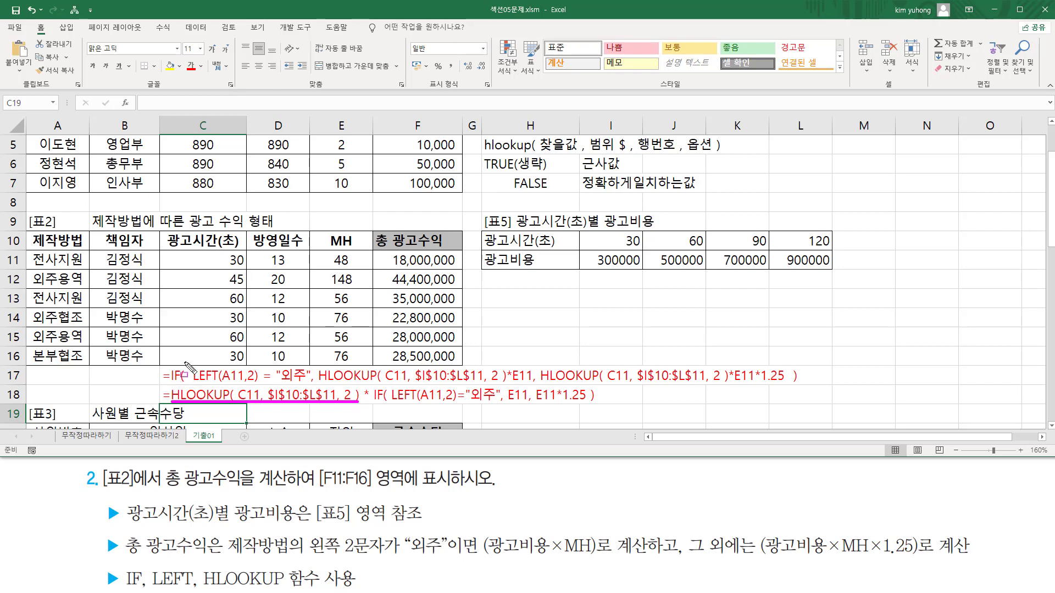
mouse_move(319, 361)
left_mouse_down()
mouse_move(454, 387)
mouse_move(729, 387)
left_mouse_up()
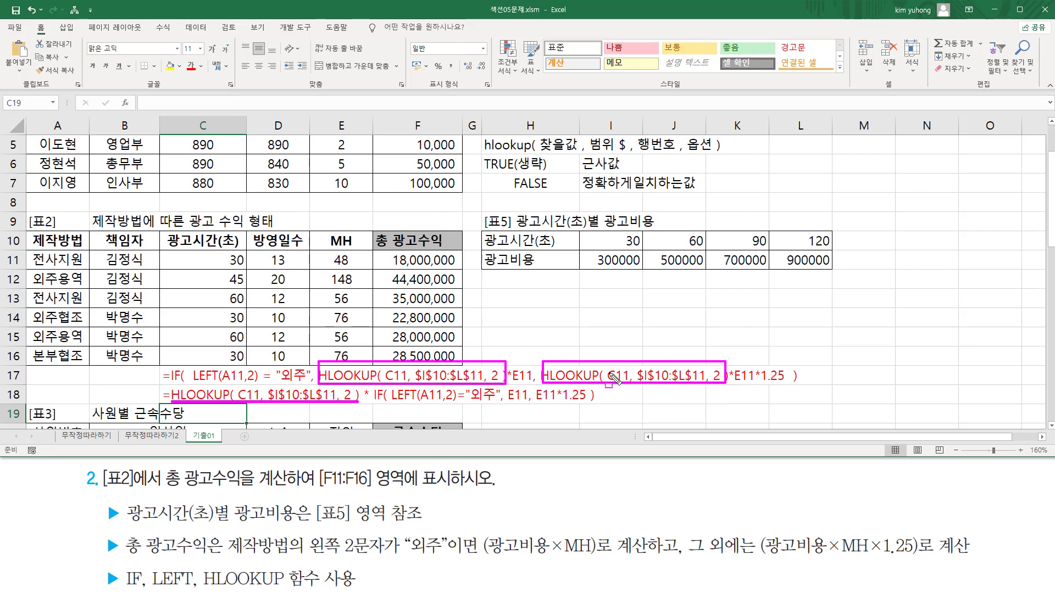
key("Escape")
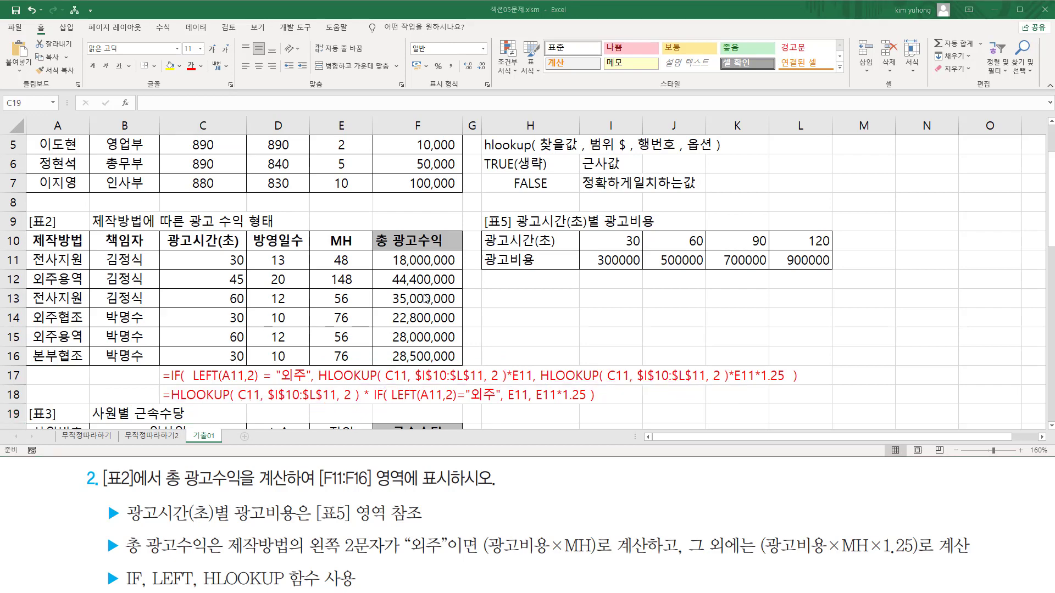
mouse_move(159, 364)
left_mouse_down()
mouse_move(171, 386)
mouse_move(868, 389)
mouse_move(807, 383)
left_mouse_up()
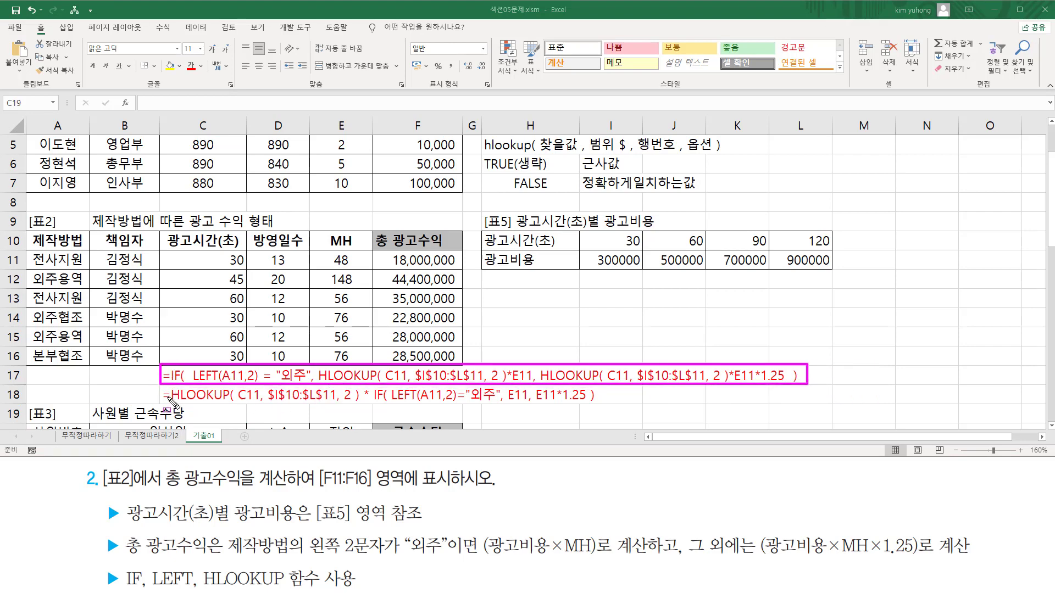
left_click_drag(158, 387, 611, 405)
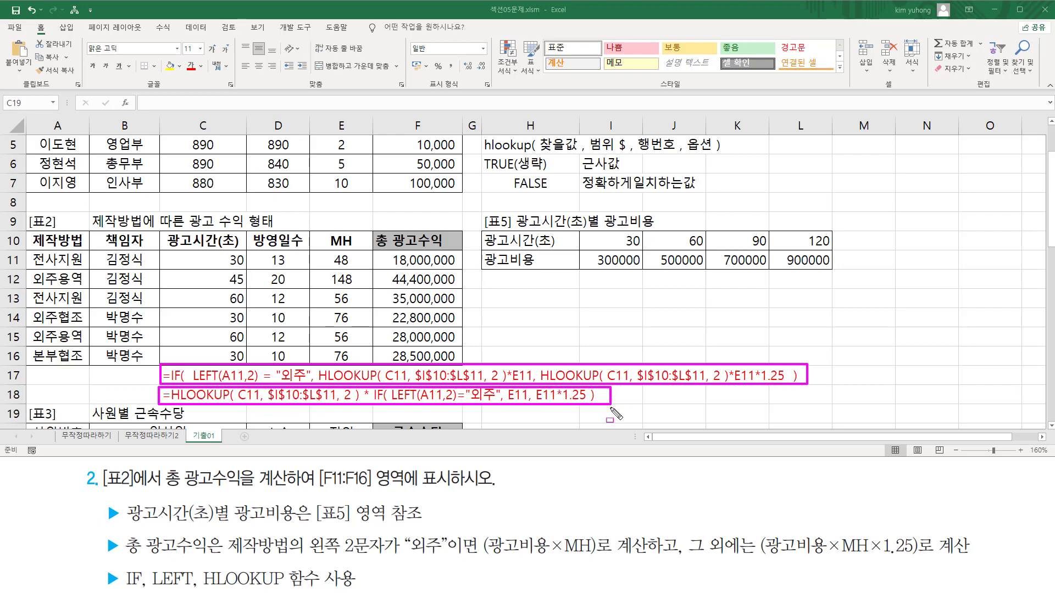
key("Escape")
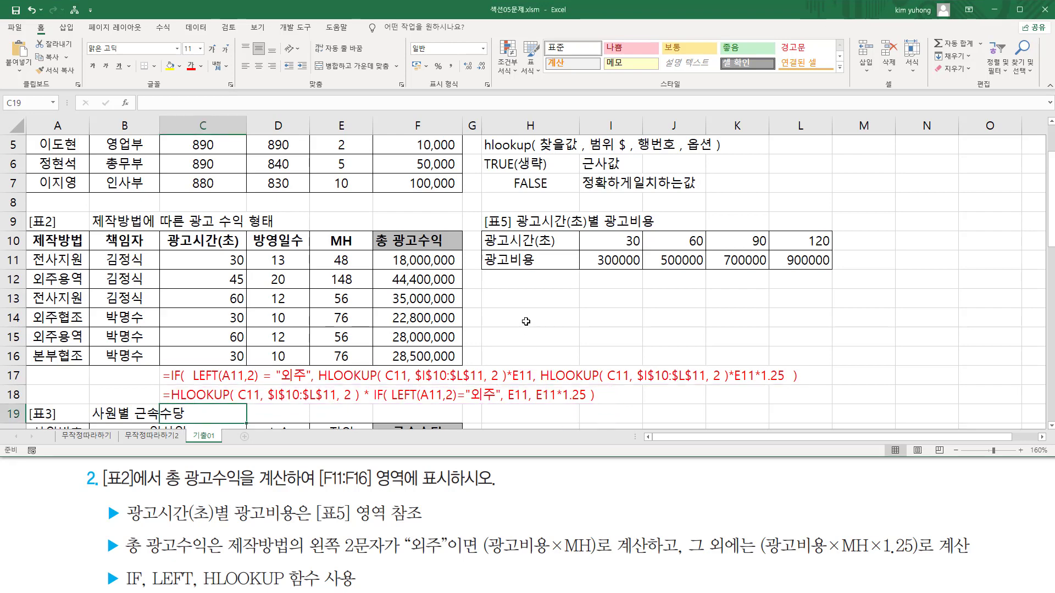
- Check the formulas in C17 and C18 against the task's requirement to use IF, LEFT and HLOOKUP
left_click(526, 322)
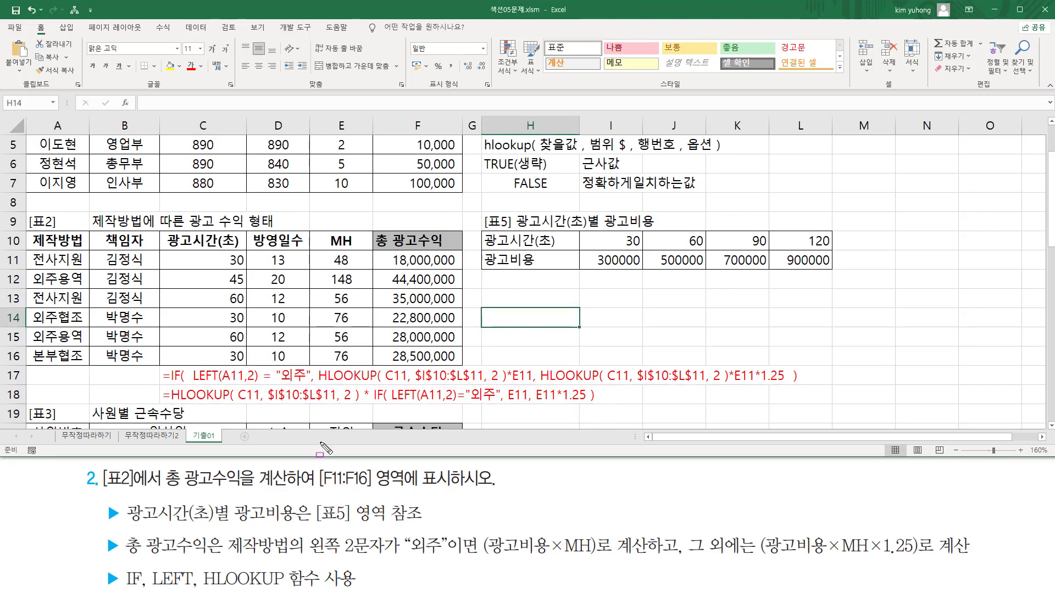
mouse_move(122, 565)
left_mouse_down()
mouse_move(190, 588)
mouse_move(372, 590)
left_mouse_up()
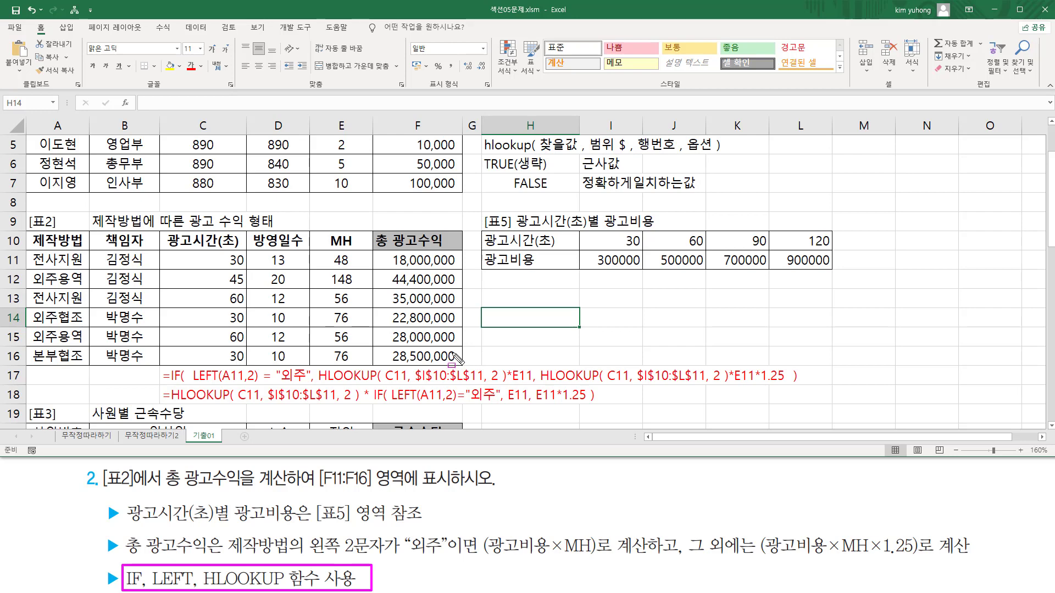
mouse_move(158, 366)
left_mouse_down()
mouse_move(468, 383)
mouse_move(802, 383)
left_mouse_up()
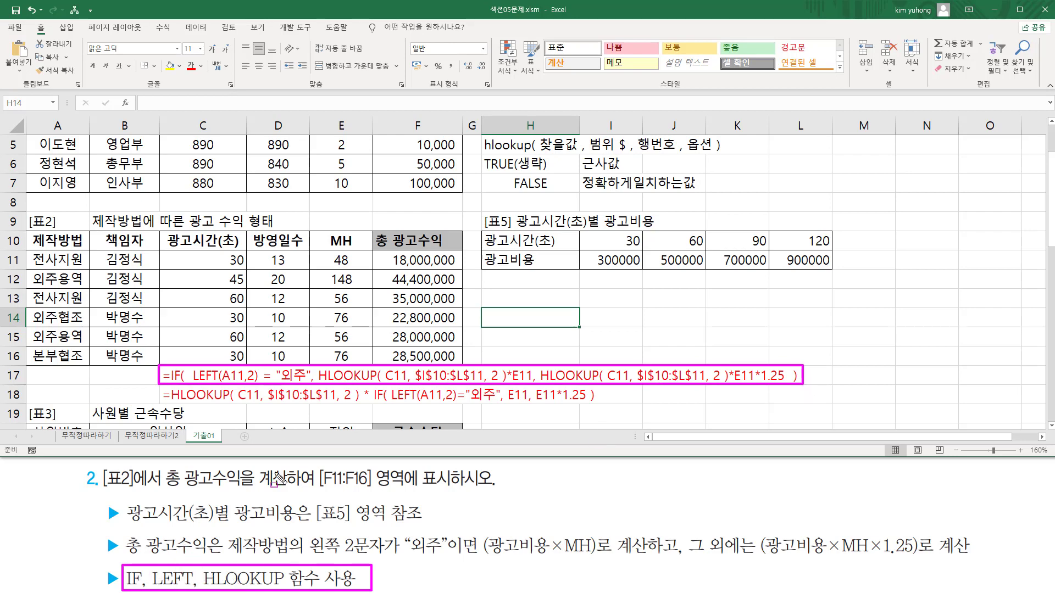
left_click_drag(154, 387, 603, 405)
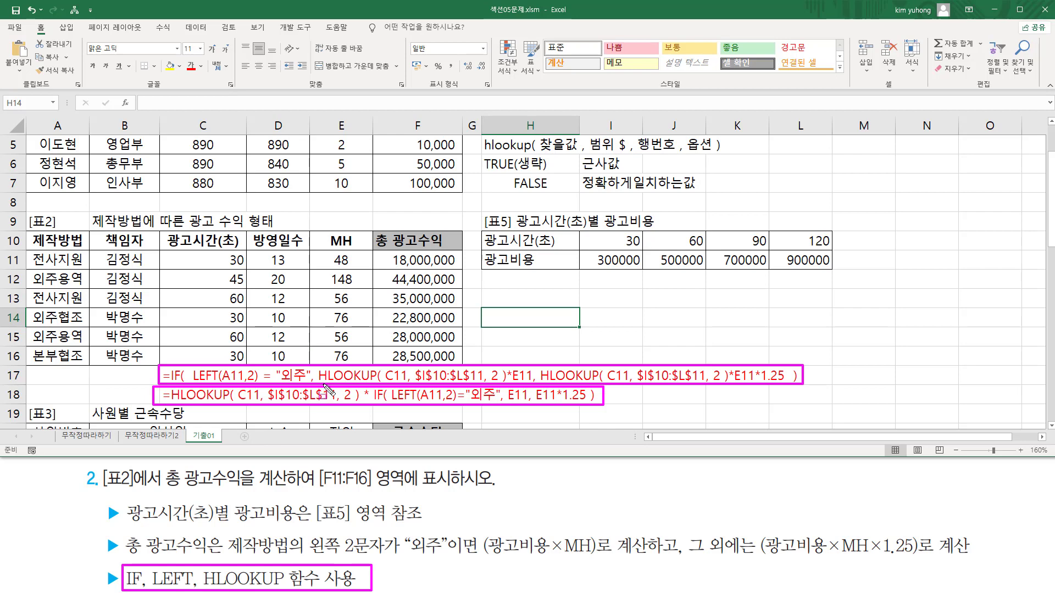
key("Escape")
left_click(549, 311)
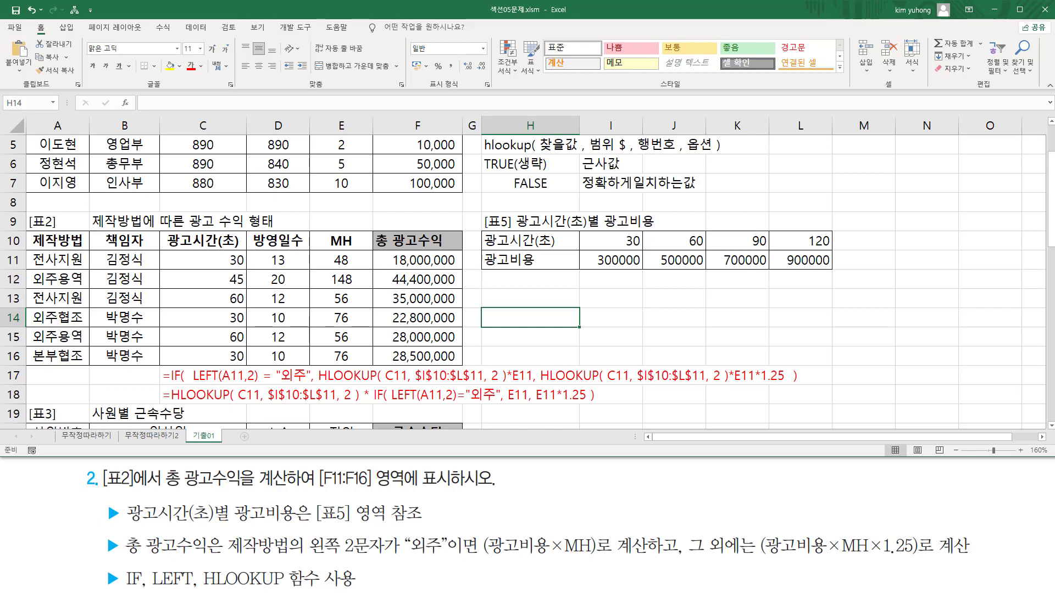
- Go to [표3] and read exercise 3's instruction, locating the 근속수당 range F21:F27
scroll(301, 392, "down", 5)
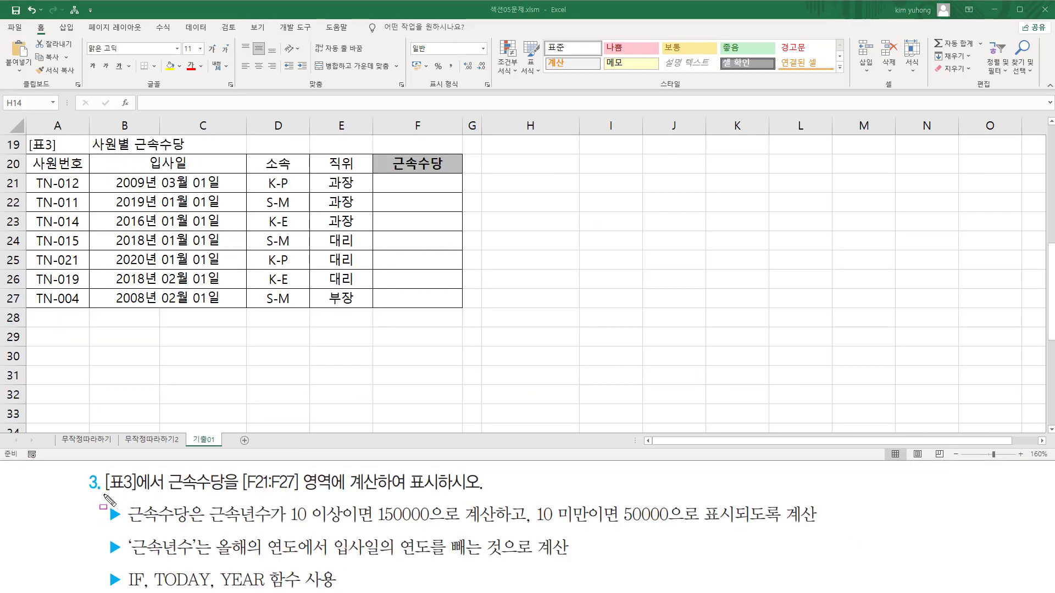
mouse_move(103, 471)
left_mouse_down()
mouse_move(169, 495)
mouse_move(483, 494)
left_mouse_up()
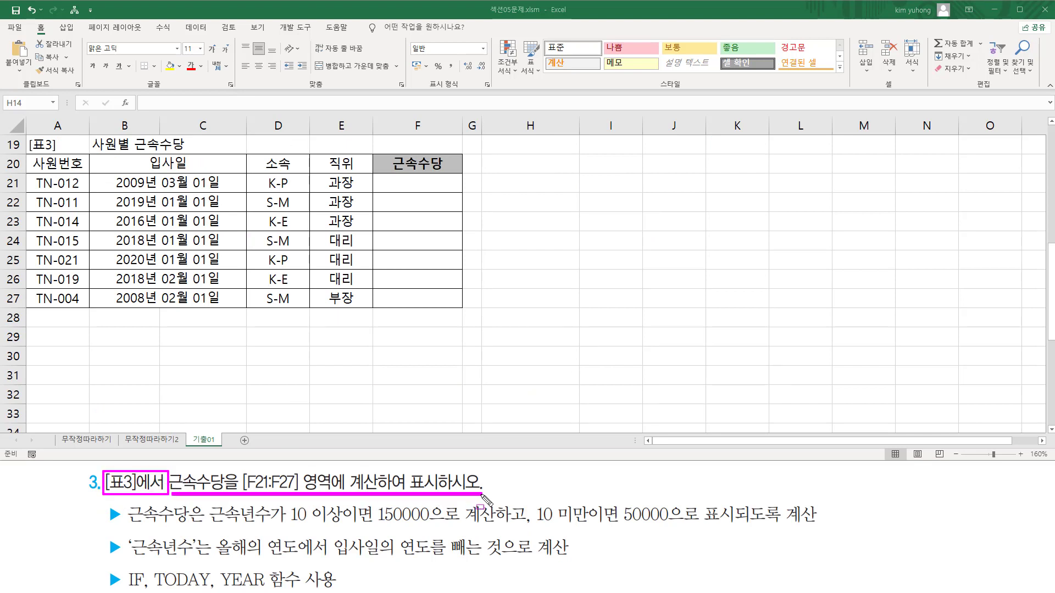
mouse_move(25, 136)
left_mouse_down()
mouse_move(192, 280)
mouse_move(471, 298)
mouse_move(465, 314)
left_mouse_up()
mouse_move(398, 178)
left_mouse_down()
mouse_move(414, 255)
mouse_move(443, 300)
left_mouse_up()
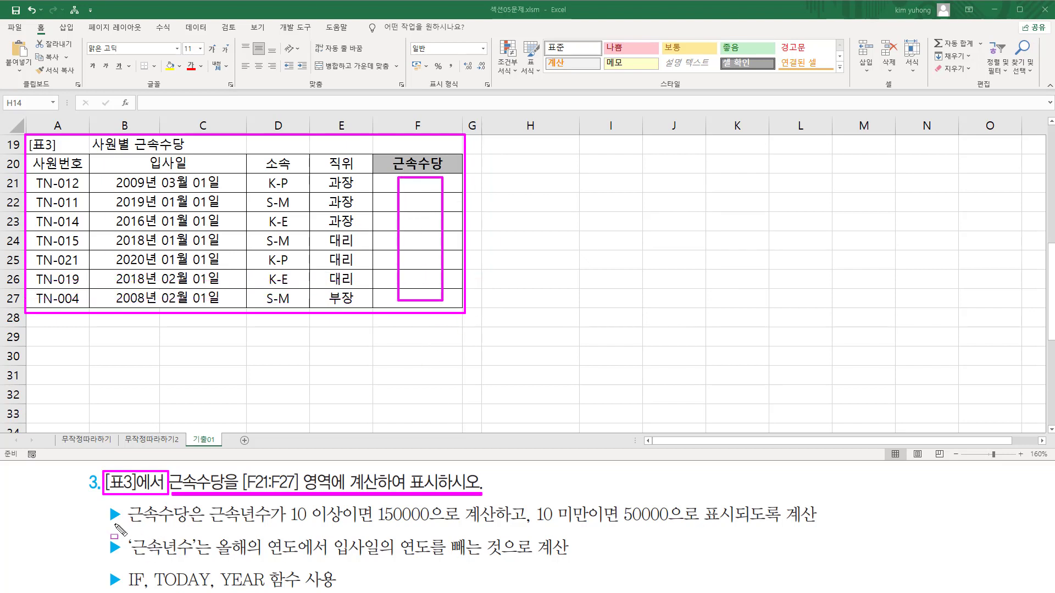
- Read the 근속수당 rule in exercise 3: 150000 for 10 or more years of service, 50000 for fewer than 10
mouse_move(115, 526)
left_mouse_down()
mouse_move(203, 528)
mouse_move(205, 506)
mouse_move(330, 526)
mouse_move(740, 525)
left_mouse_up()
key("Escape")
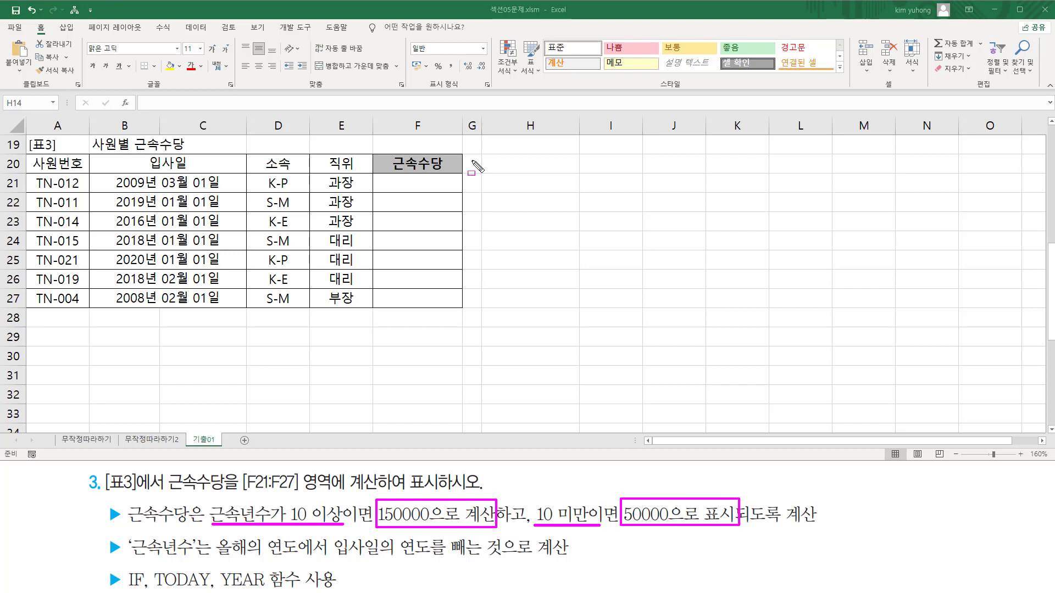
mouse_move(390, 180)
left_mouse_down()
mouse_move(428, 273)
mouse_move(458, 309)
left_mouse_up()
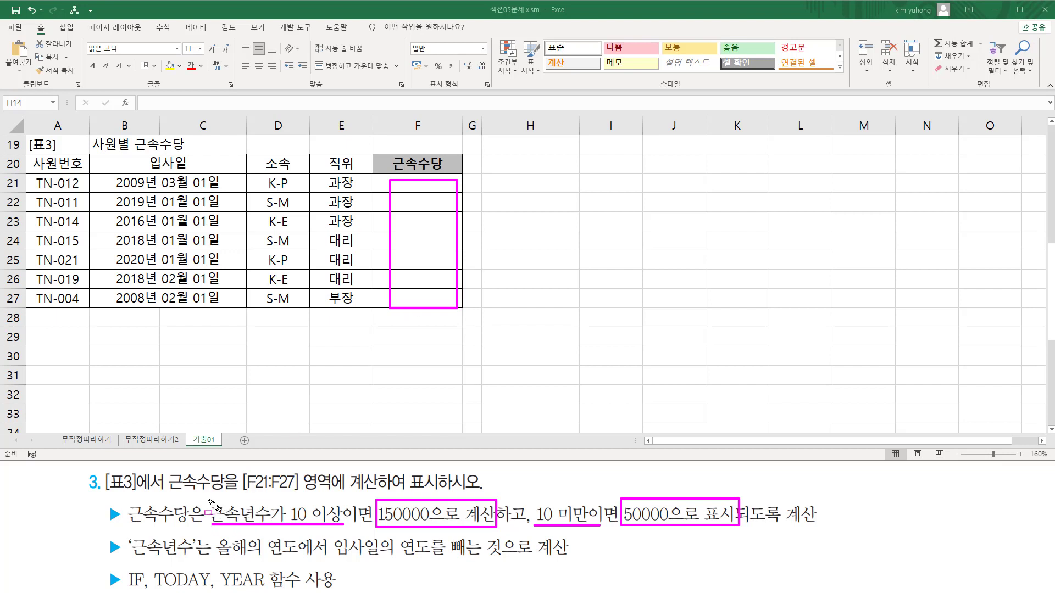
key("Escape")
key("ctrl+shift+d")
left_click_drag(203, 526, 346, 526)
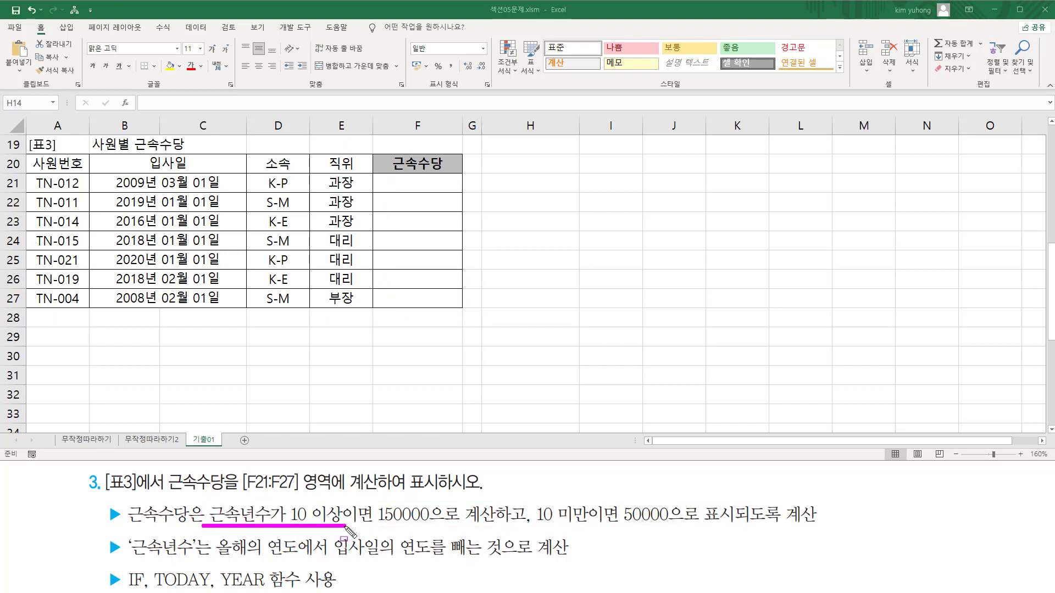
left_click_drag(539, 526, 589, 526)
left_click_drag(372, 500, 454, 527)
left_click_drag(619, 500, 681, 534)
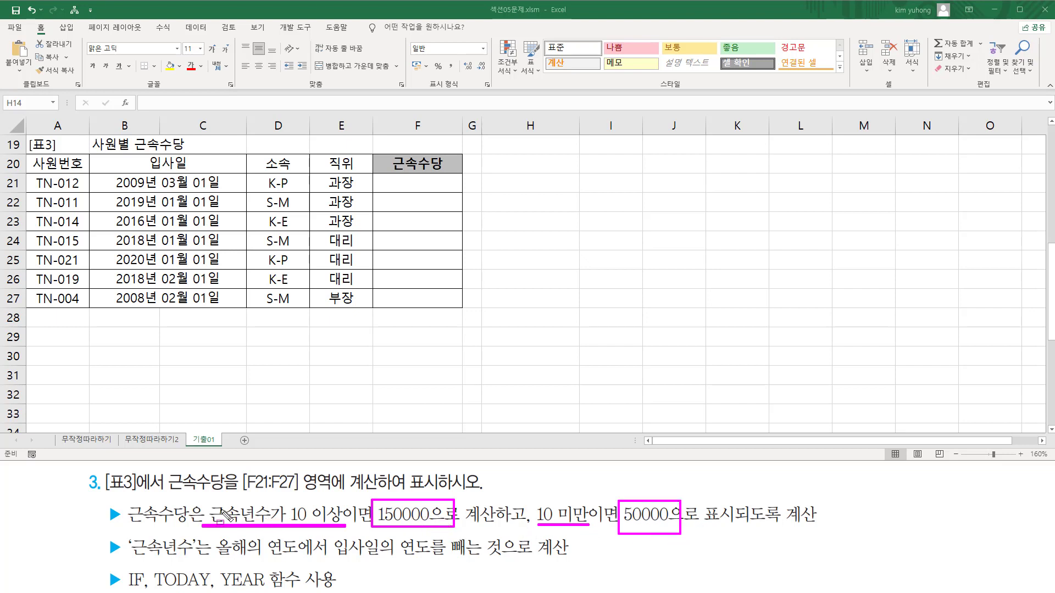
left_click_drag(27, 153, 466, 310)
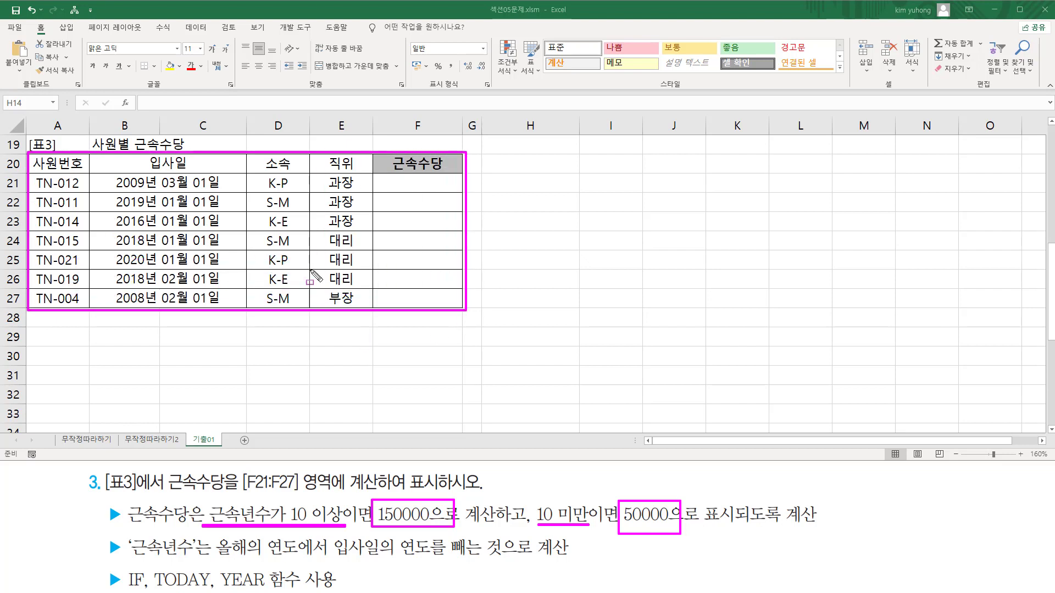
- Read how 근속년수 is defined, relating it to the 입사일 dates and the required TODAY and YEAR functions
mouse_move(130, 560)
left_mouse_down()
mouse_move(221, 569)
mouse_move(212, 536)
mouse_move(293, 560)
mouse_move(427, 559)
left_mouse_up()
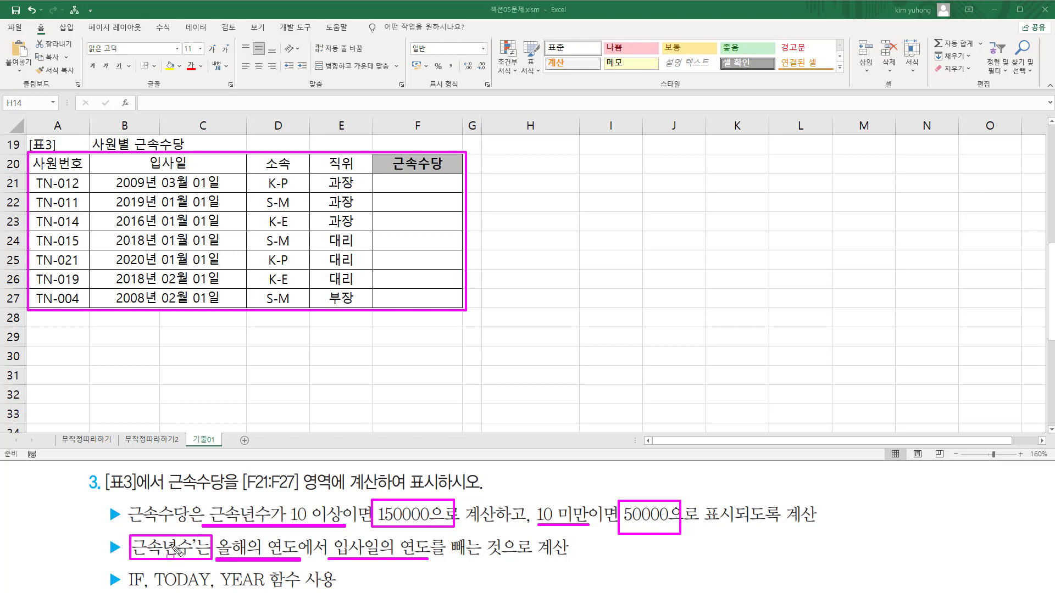
mouse_move(113, 171)
left_mouse_down()
mouse_move(121, 190)
mouse_move(226, 280)
mouse_move(228, 305)
left_mouse_up()
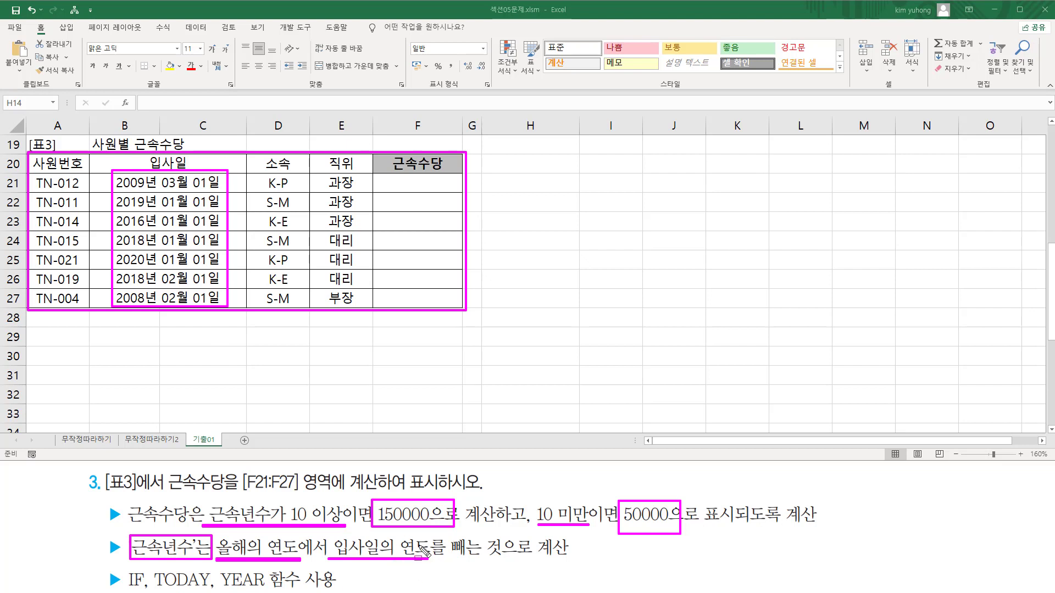
mouse_move(217, 567)
left_mouse_down()
mouse_move(234, 591)
mouse_move(268, 591)
left_mouse_up()
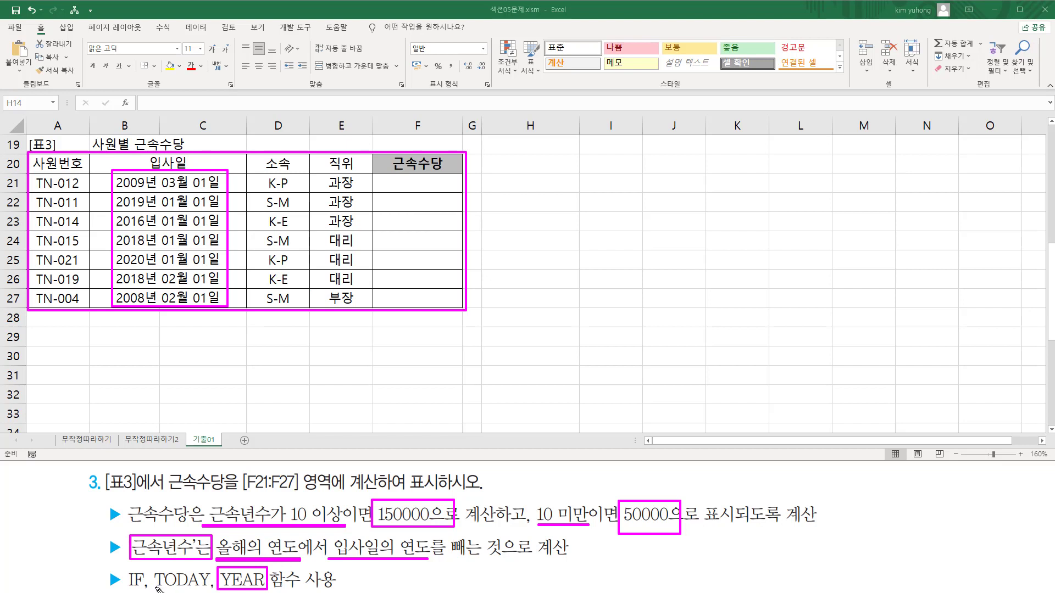
left_click_drag(156, 589, 208, 590)
left_click_drag(447, 532, 504, 565)
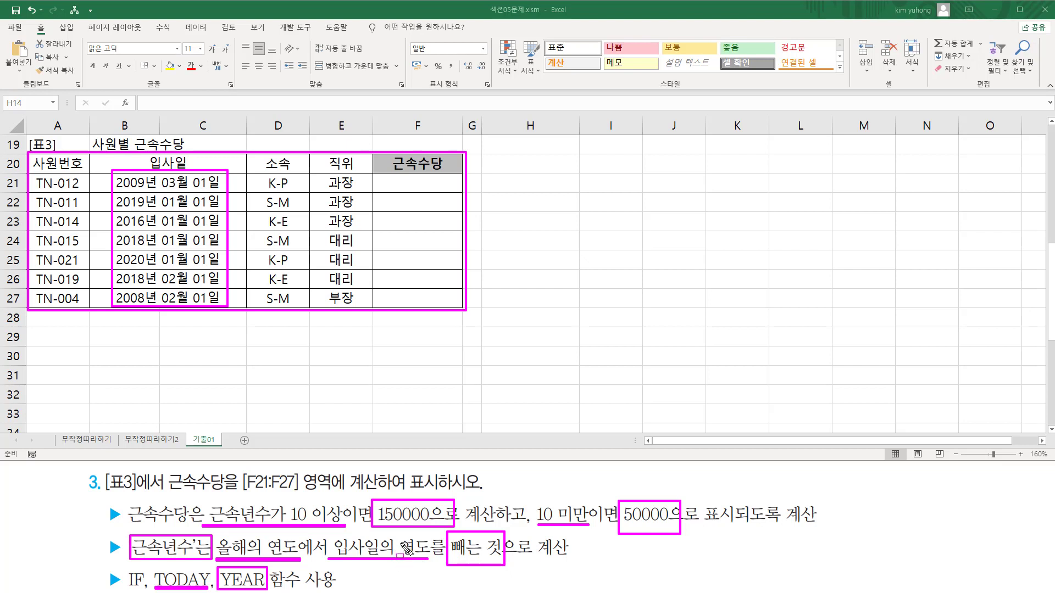
key("Escape")
- Begin the formula in F21 with the current date: =TODAY()
left_click(417, 184)
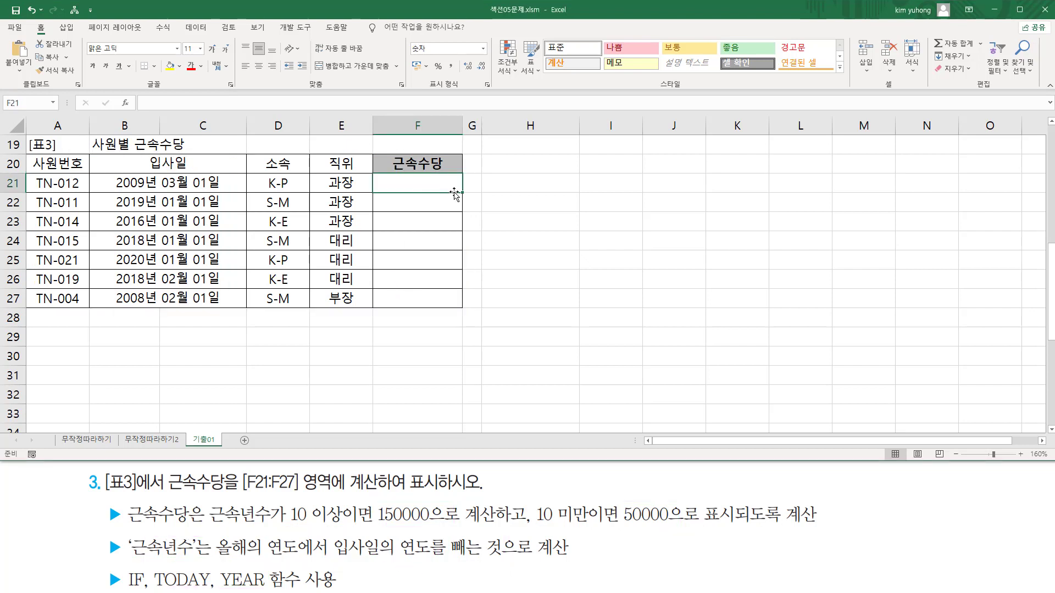
type("=")
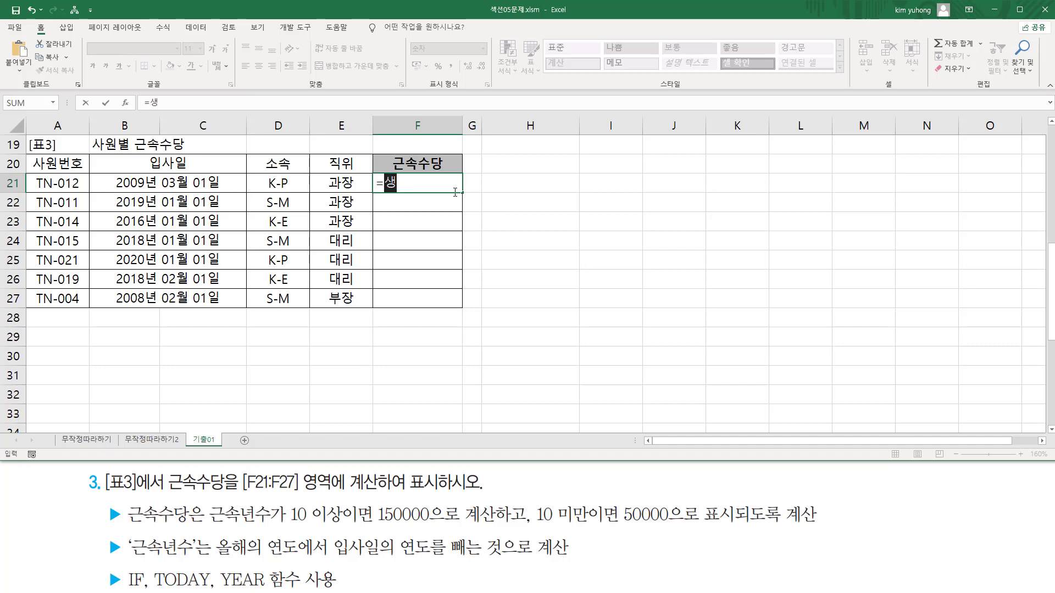
type("to")
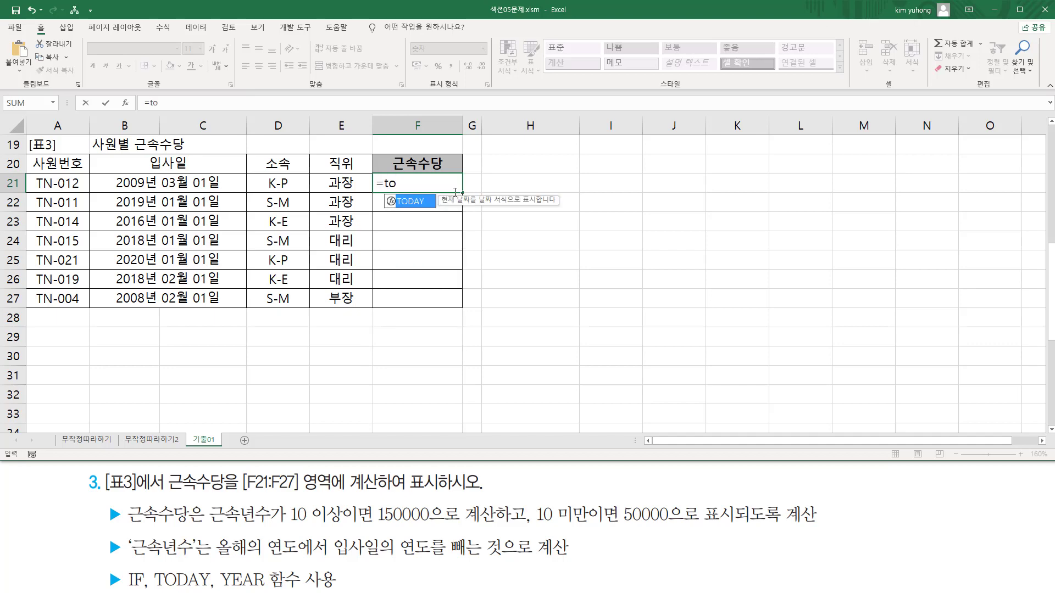
key("Tab")
type(")")
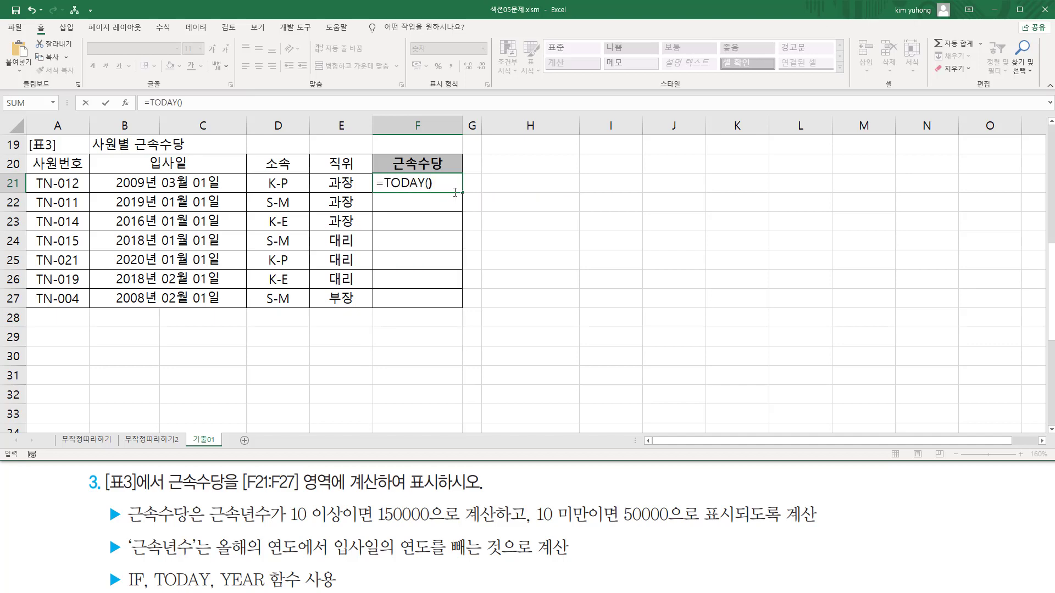
left_click(428, 183)
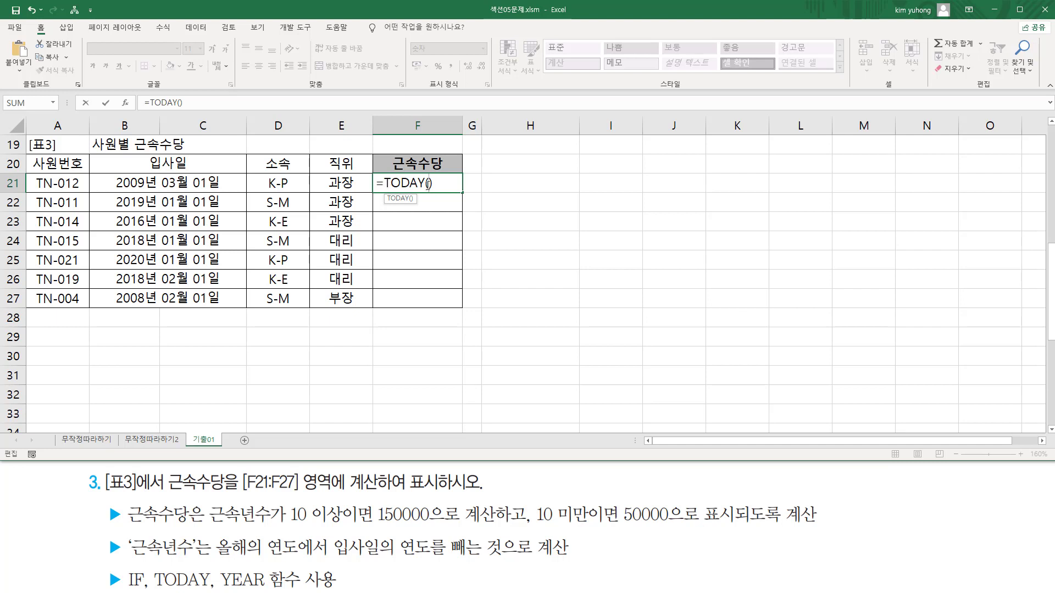
left_click_drag(387, 183, 442, 182)
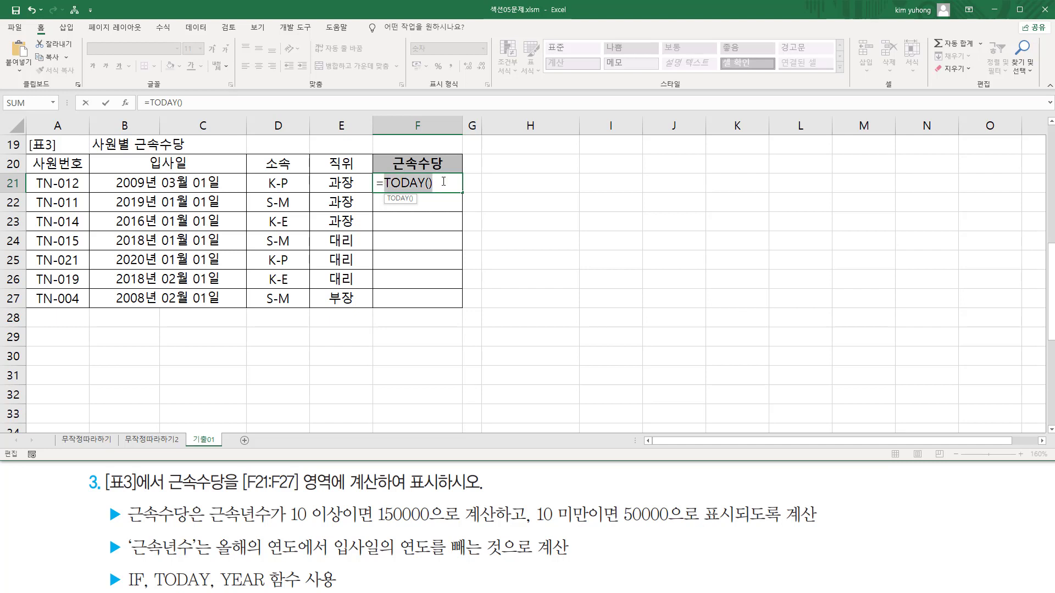
- Wrap the date function in F21 with YEAR and enter the formula: =YEAR( TODAY() )
left_click(385, 183)
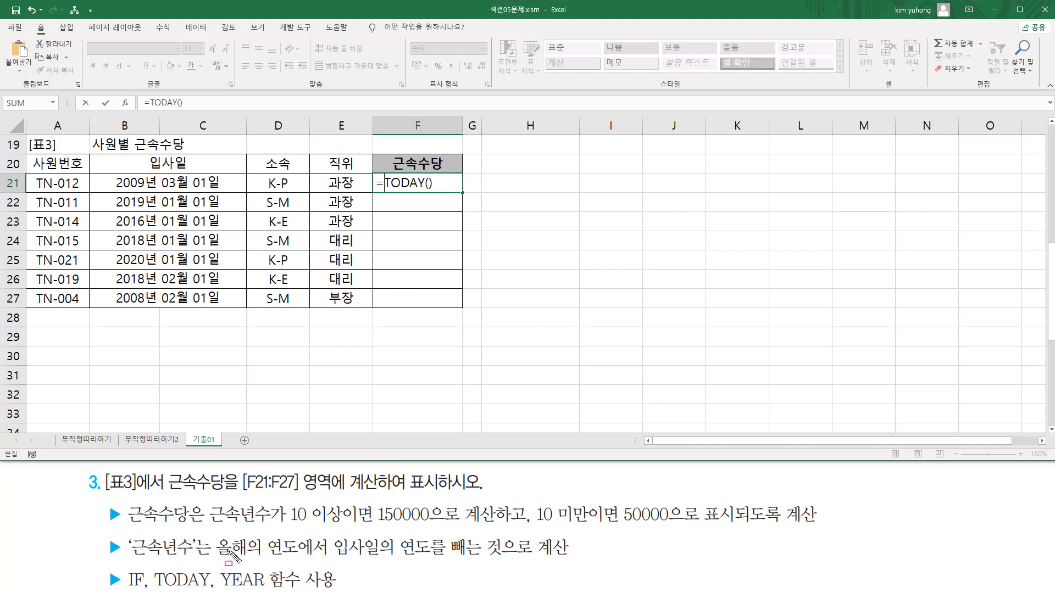
left_click_drag(216, 561, 308, 563)
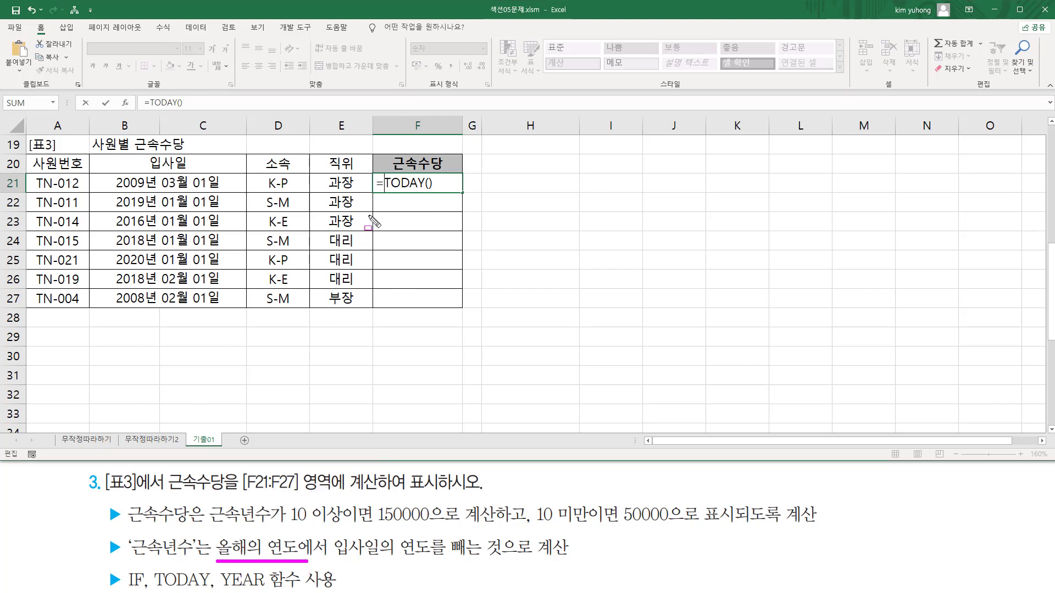
left_click_drag(386, 191, 440, 191)
left_click_drag(216, 569, 270, 591)
key("Escape")
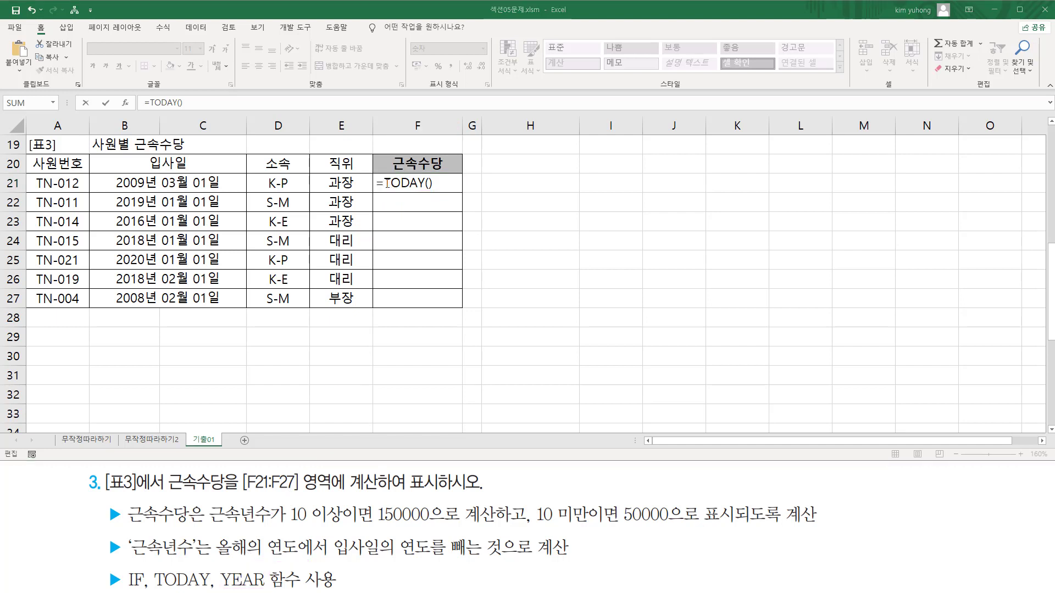
type("yea")
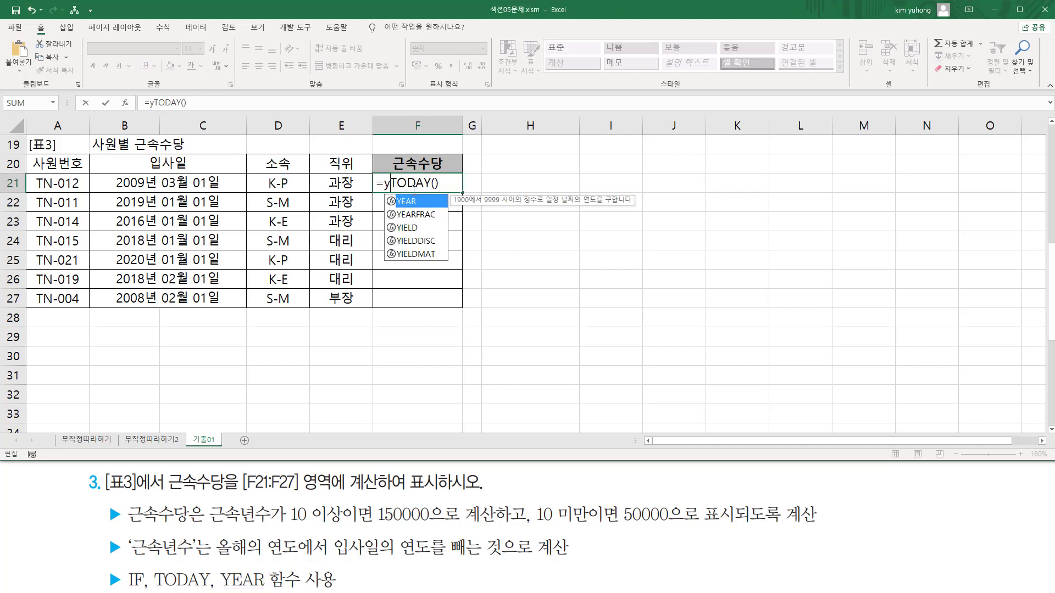
key("Tab")
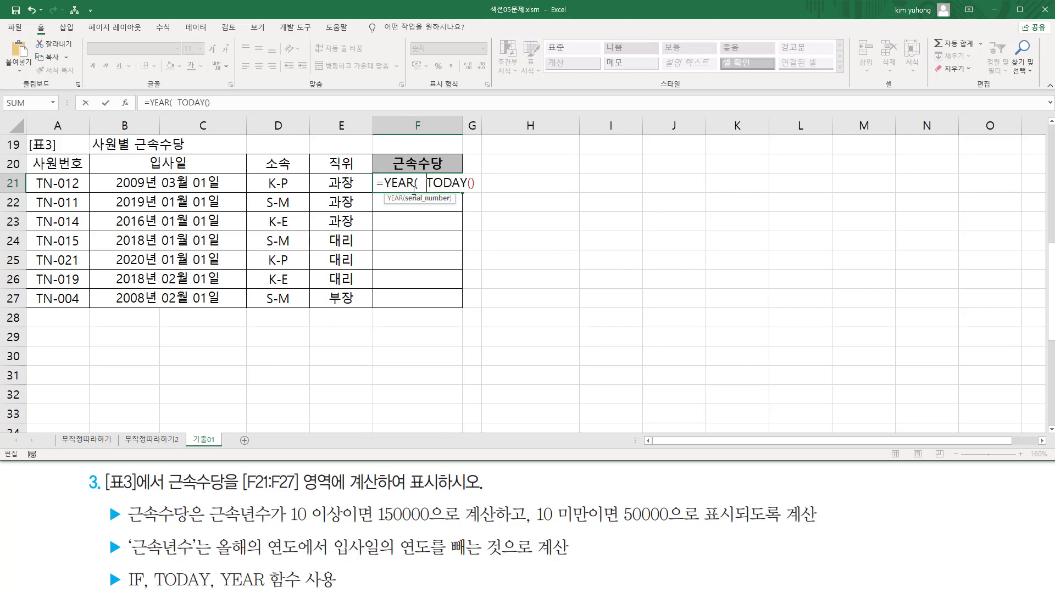
key("BackSpace")
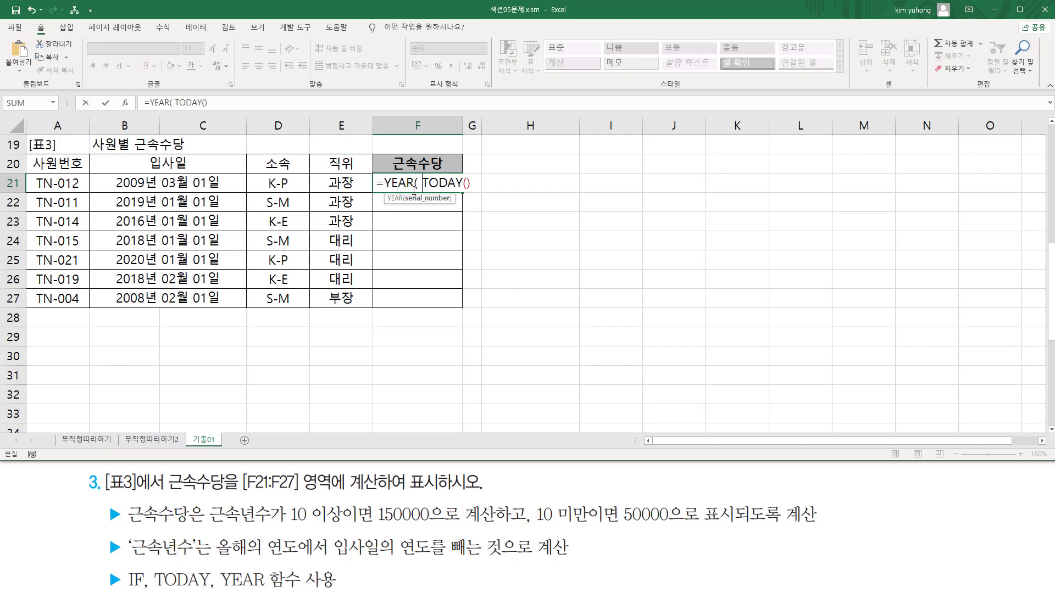
left_click(476, 182)
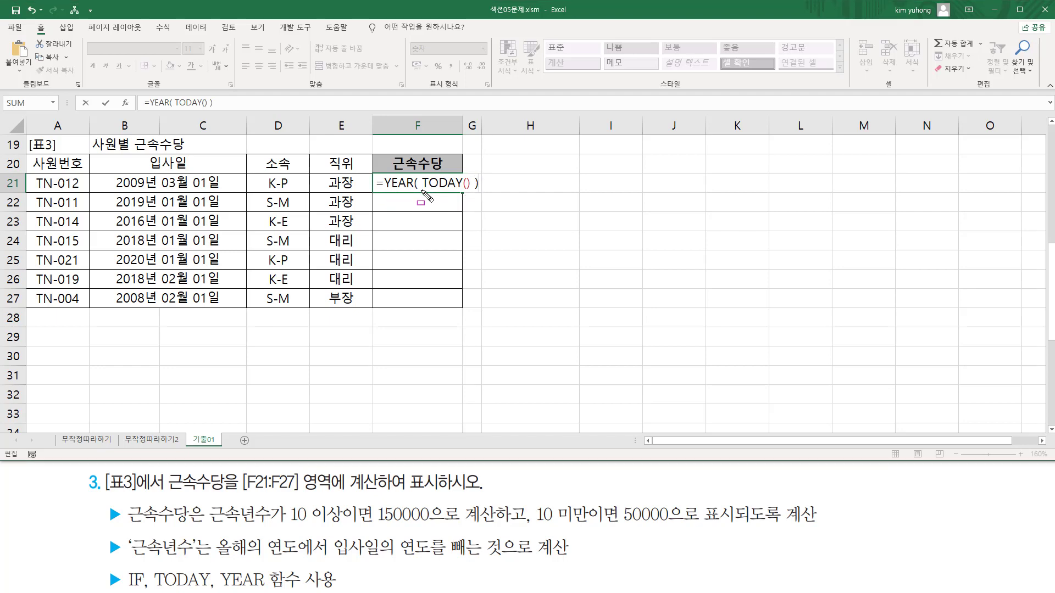
mouse_move(422, 191)
left_mouse_down()
mouse_move(472, 188)
mouse_move(472, 174)
left_mouse_up()
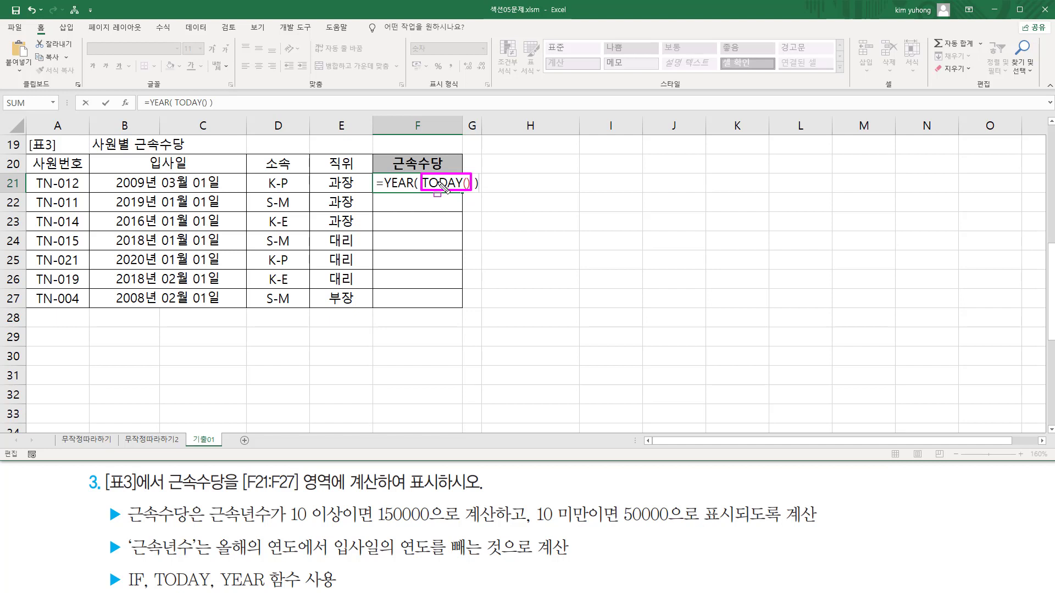
key("Escape")
key("Return")
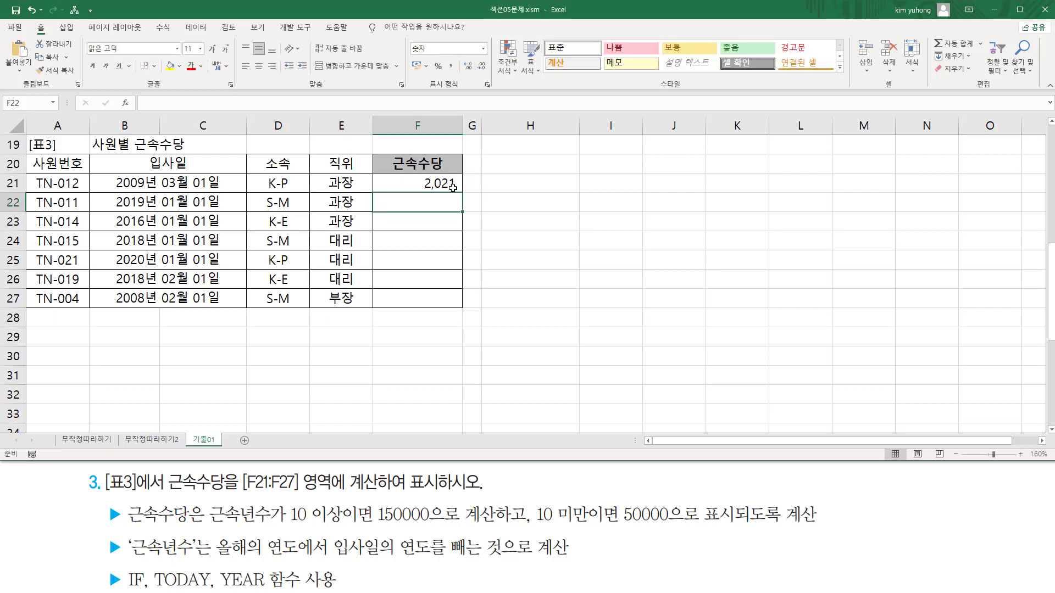
- Extend F21's formula to subtract the 입사일 year, making it =YEAR( TODAY() ) - YEAR(B21)
left_click(450, 185)
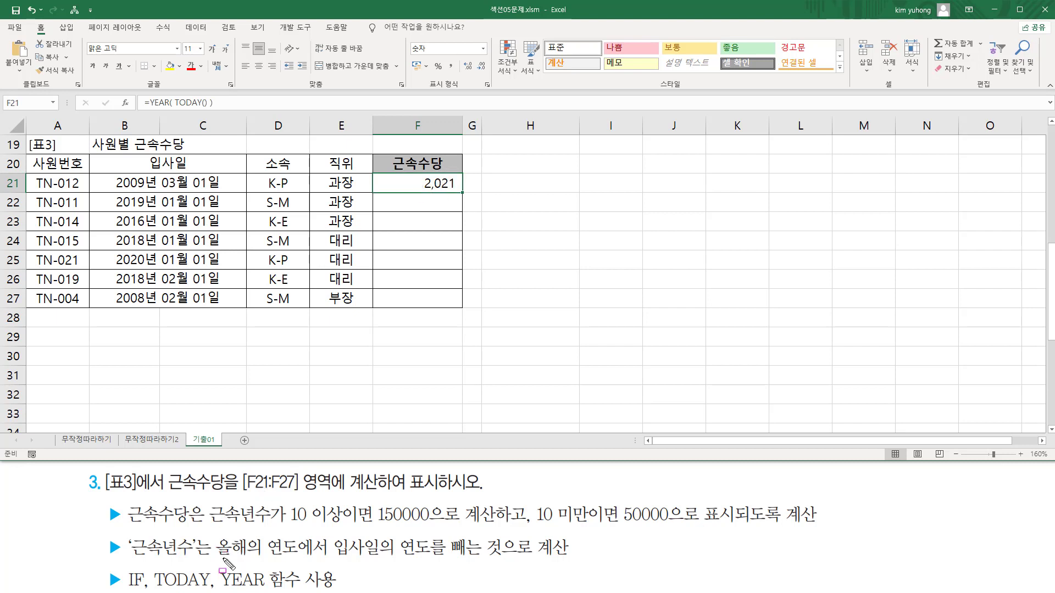
left_click_drag(217, 558, 302, 558)
left_click_drag(111, 173, 162, 192)
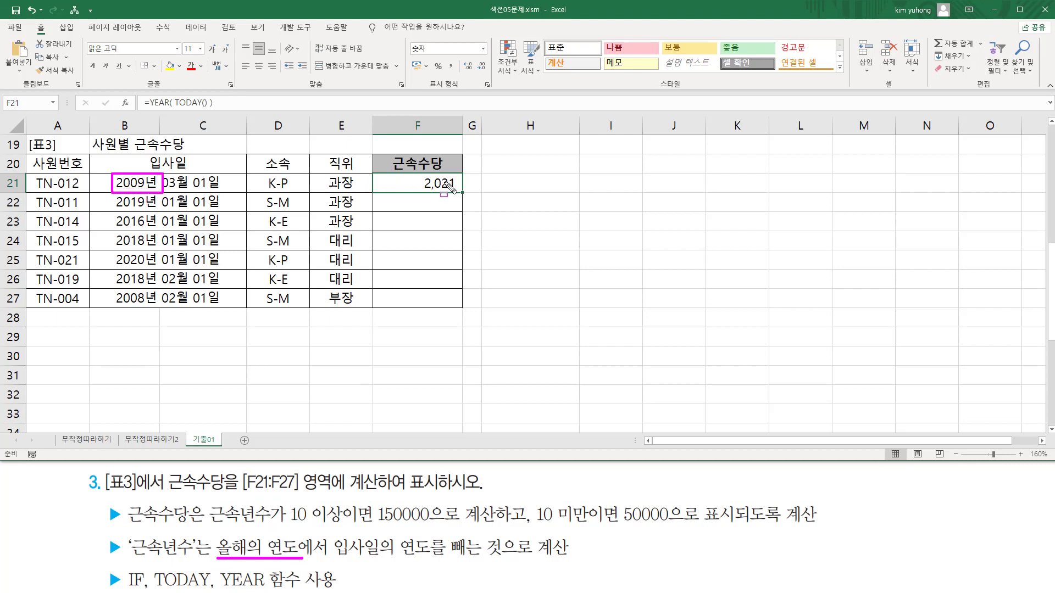
key("Escape")
double_click(428, 183)
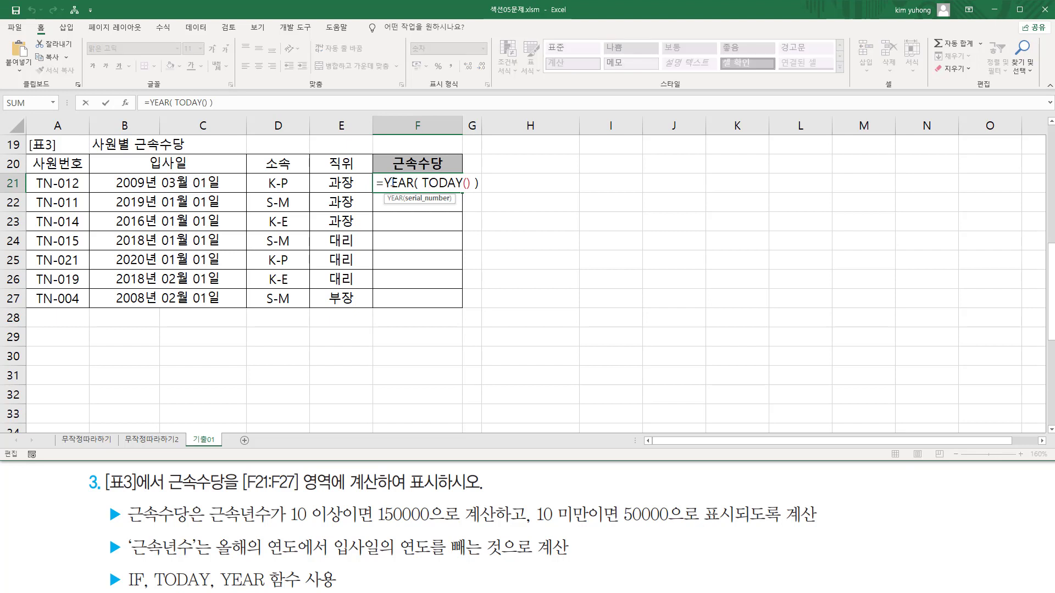
left_click_drag(386, 183, 492, 182)
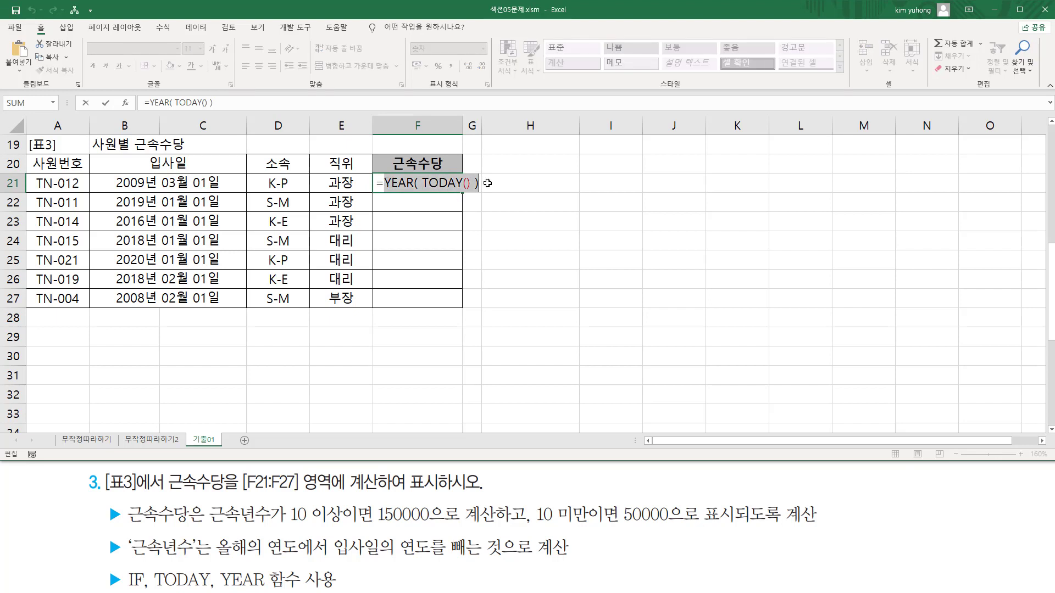
left_click(481, 183)
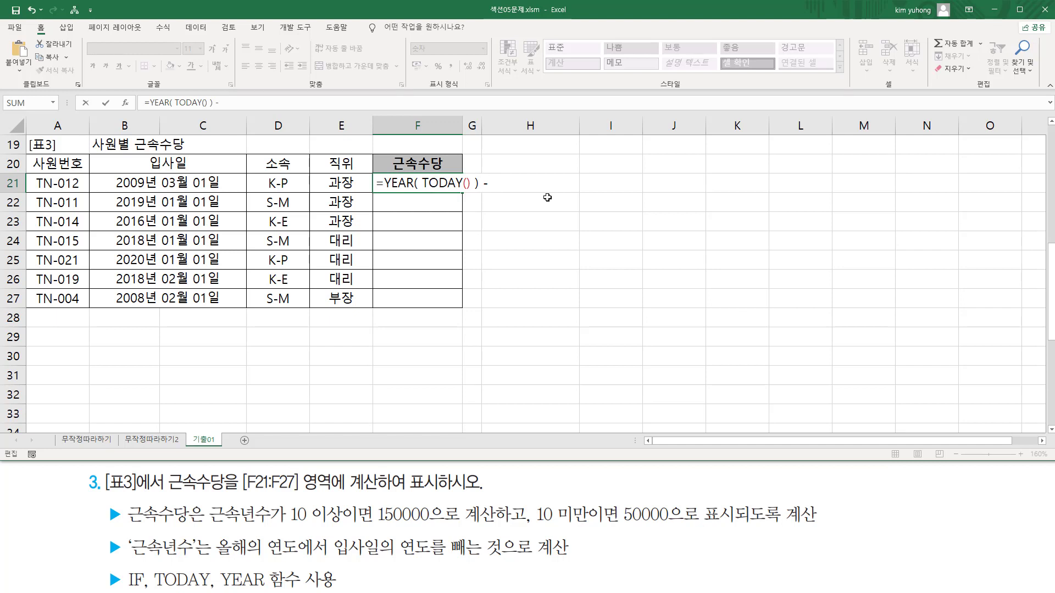
type("- ye")
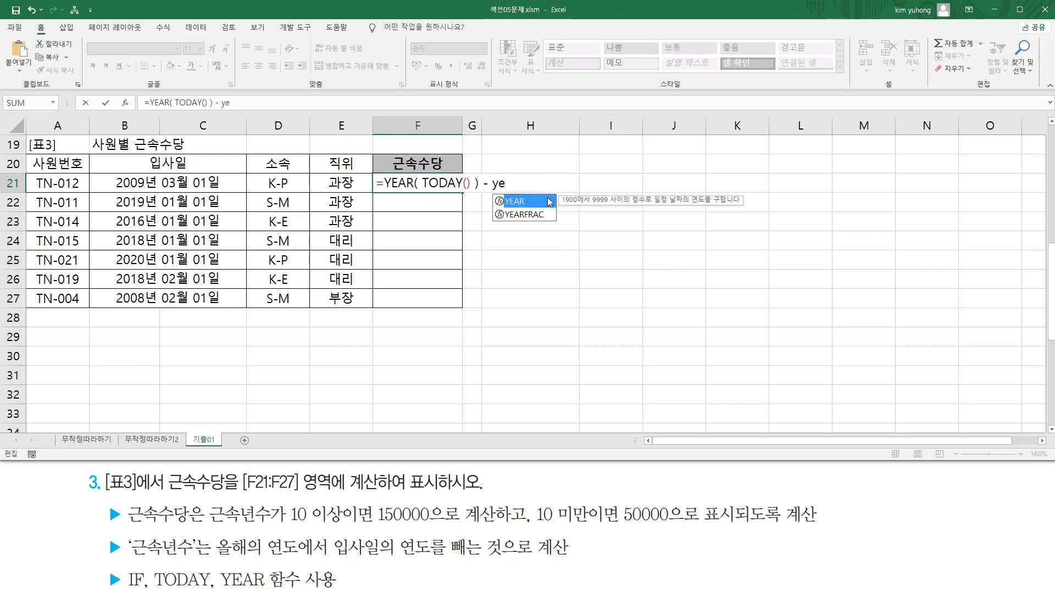
double_click(549, 202)
left_click(215, 183)
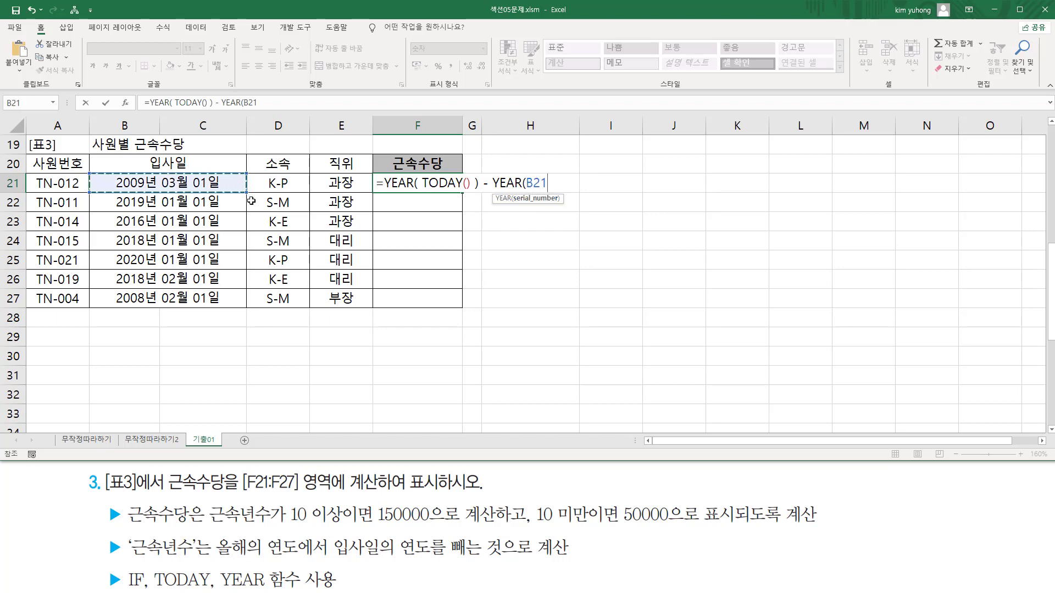
type(")")
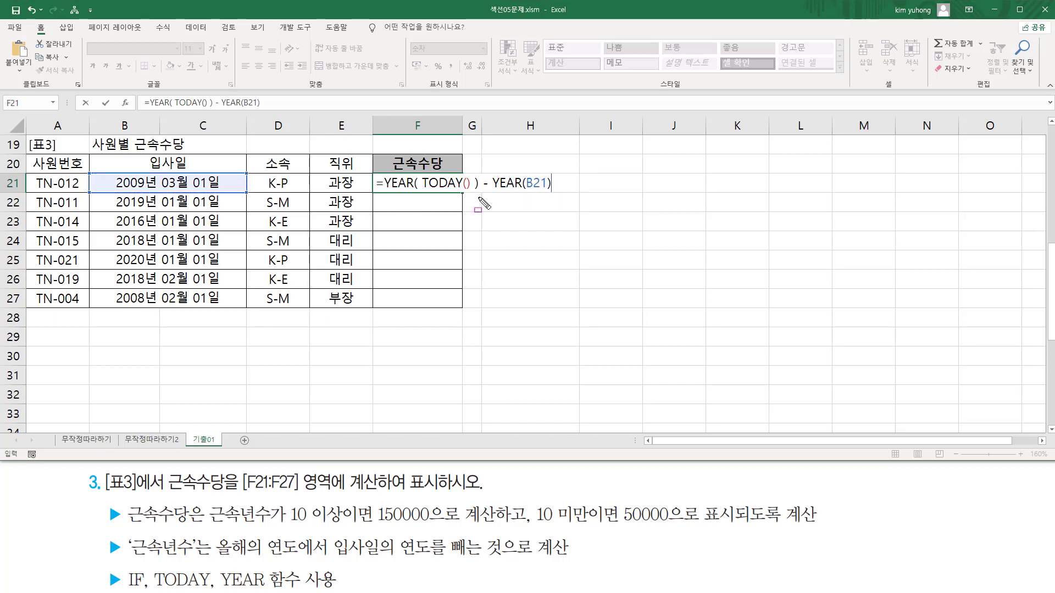
- Check the current-year and hire-year parts of the F21 formula, and commit it to the cell
left_click_drag(529, 190, 547, 190)
left_click_drag(491, 171, 551, 191)
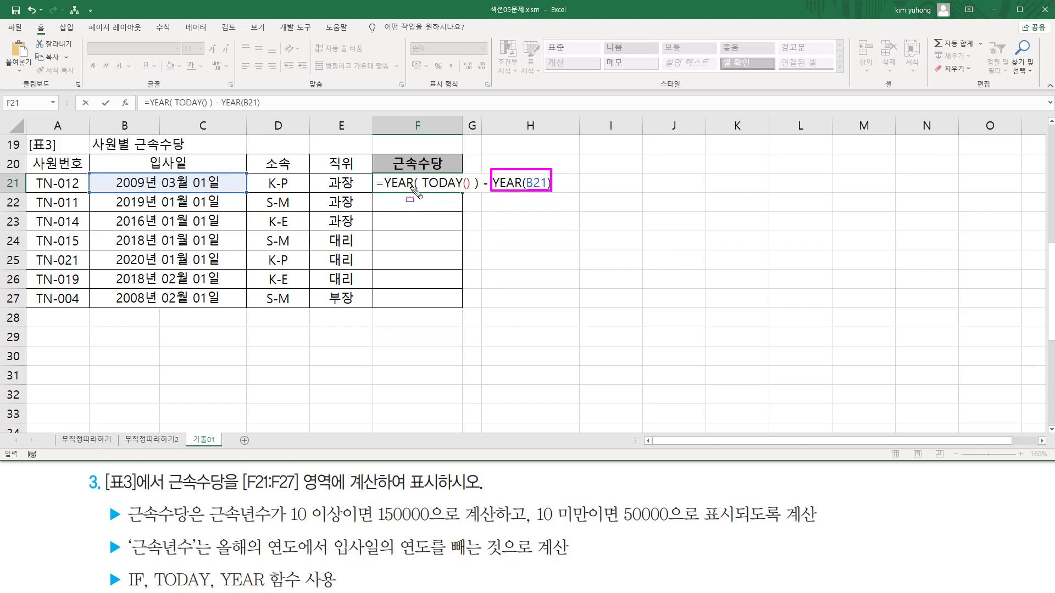
left_click_drag(383, 173, 477, 190)
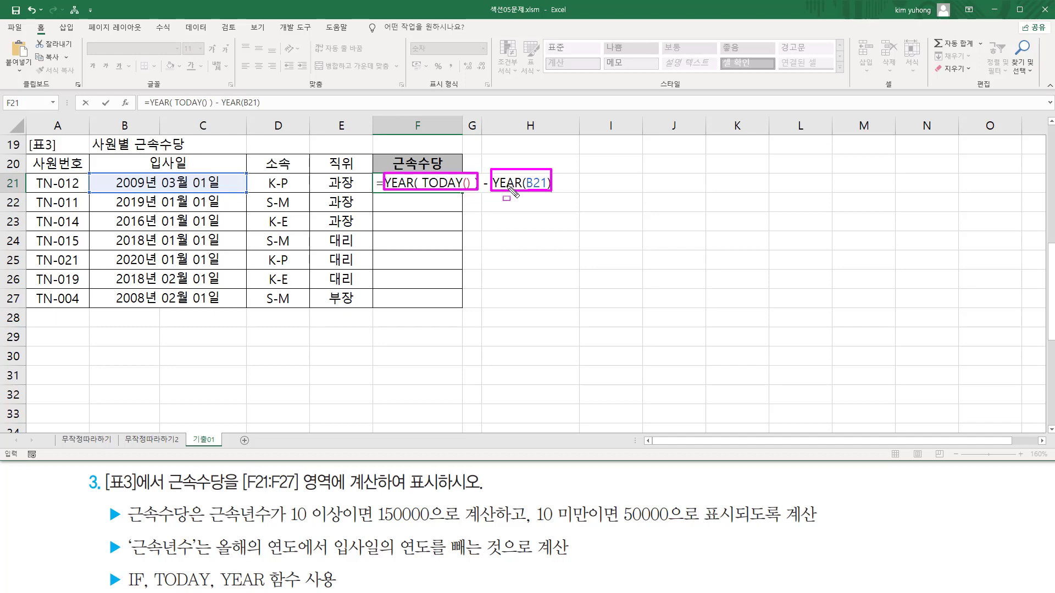
key("Escape")
key("Return")
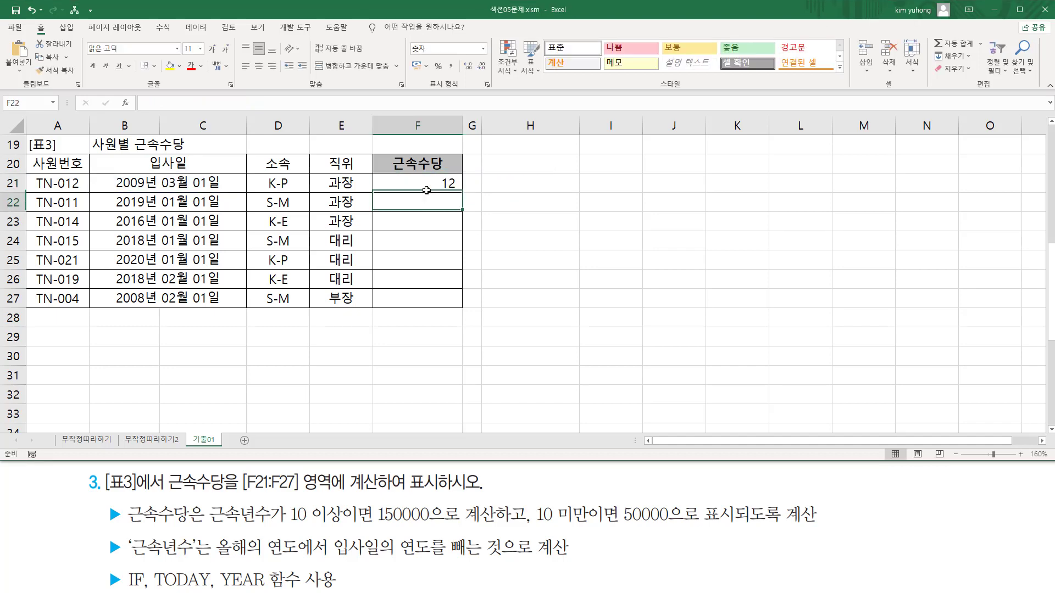
- Fill the years-of-service formula from F21 down through F27
left_click(443, 183)
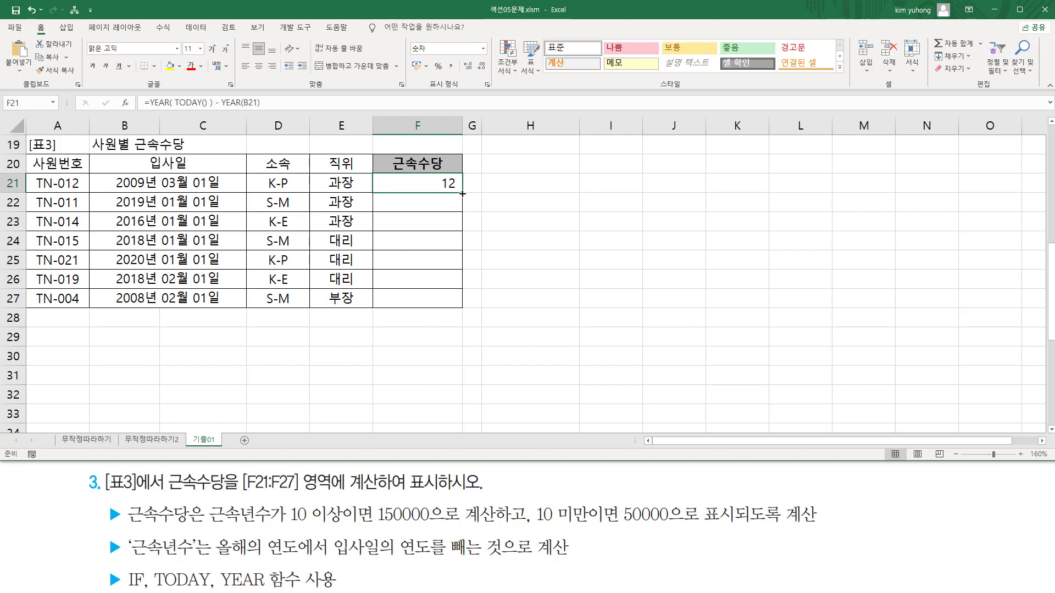
left_click_drag(462, 193, 467, 306)
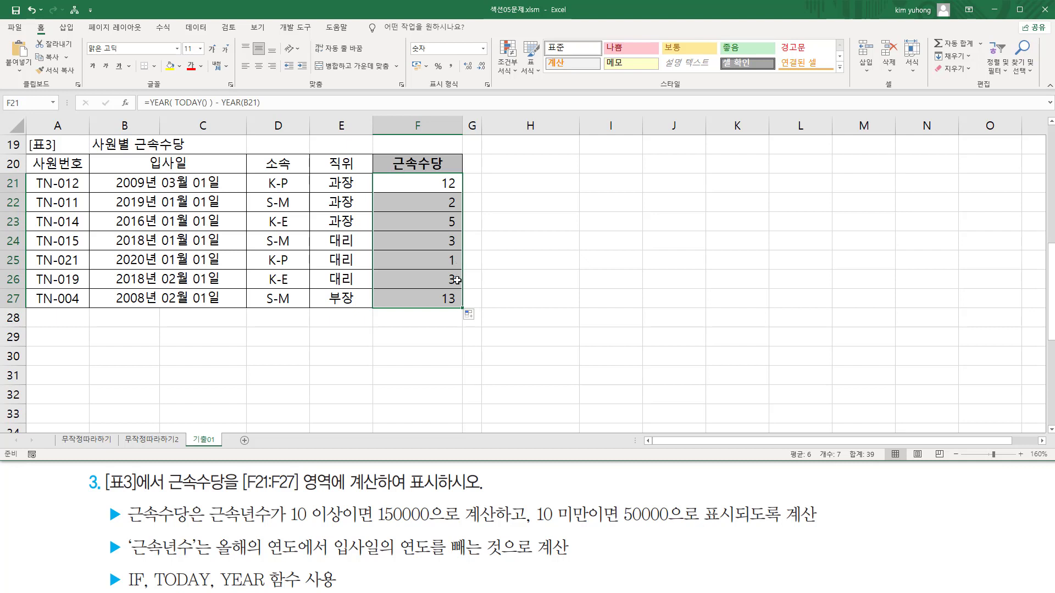
left_click(448, 186)
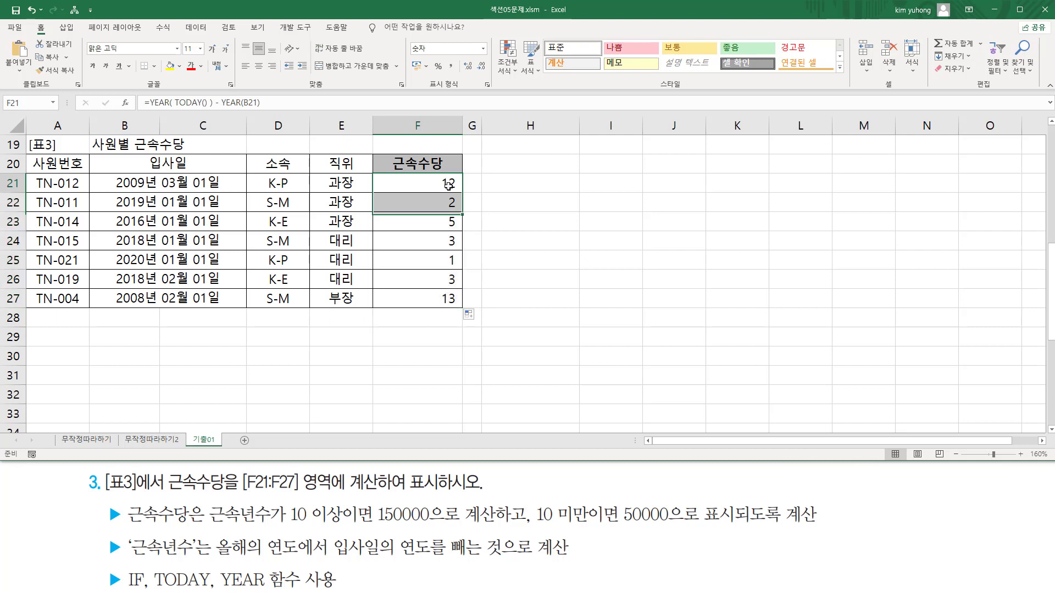
- Rework F21's formula so the year difference becomes the logical test of an IF function: =if( YEAR( TODAY() ) - YEAR(B21)
double_click(443, 186)
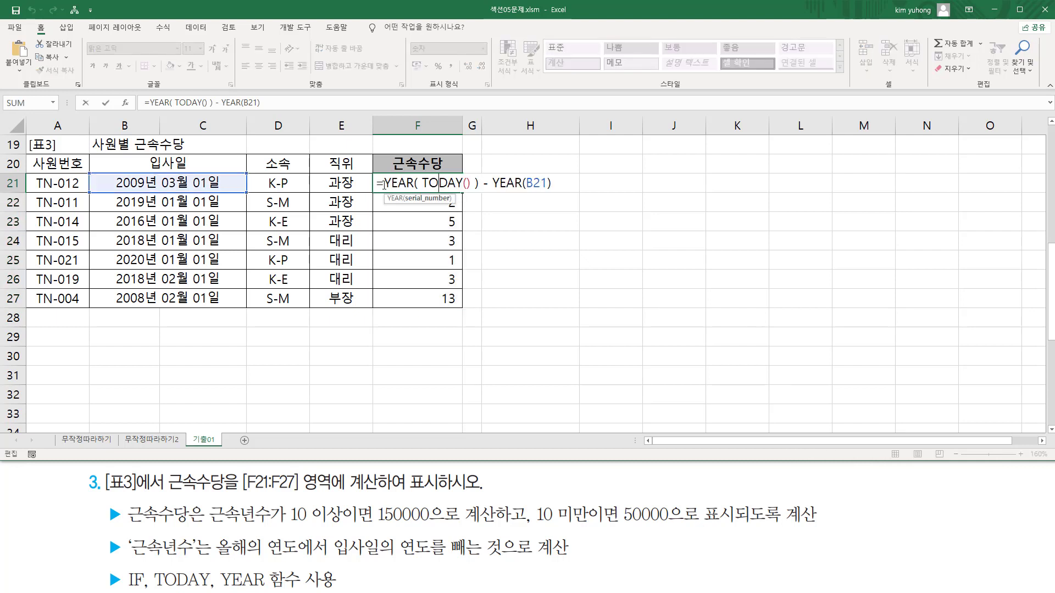
left_click_drag(382, 184, 740, 183)
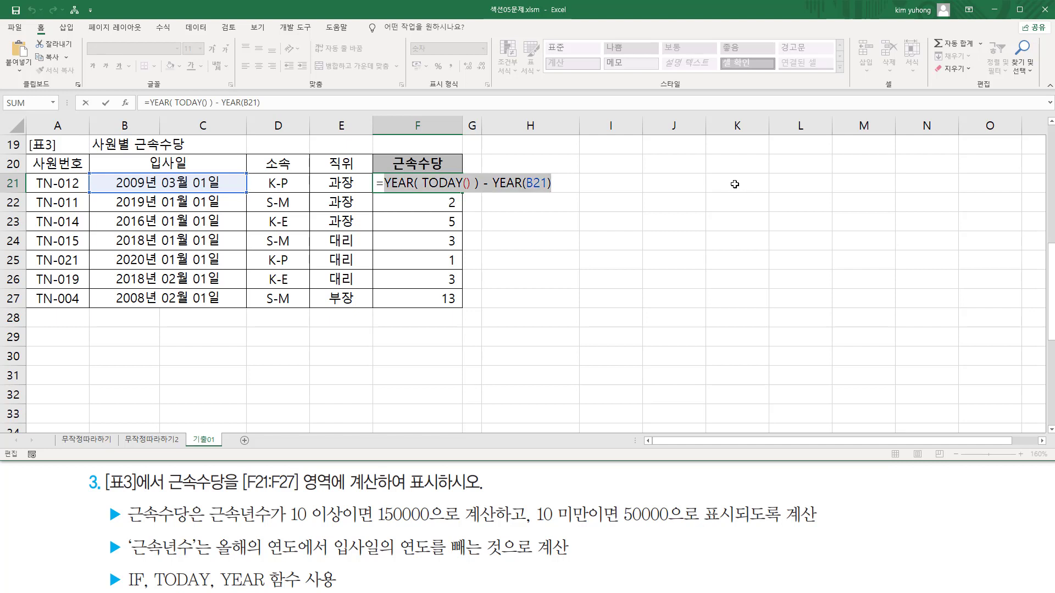
key("BackSpace")
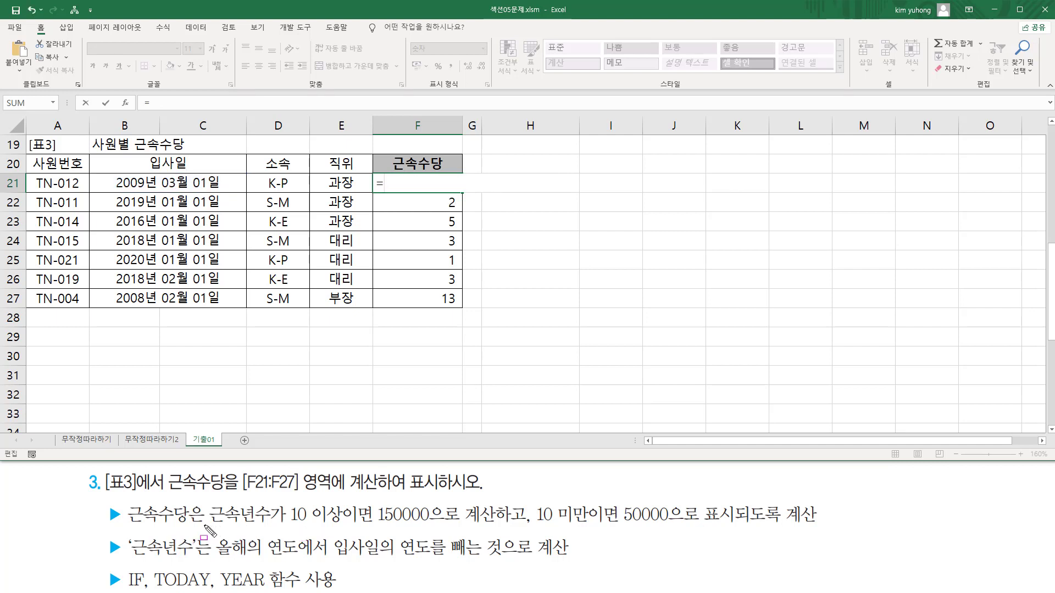
mouse_move(288, 501)
left_mouse_down()
mouse_move(343, 526)
mouse_move(427, 524)
left_mouse_up()
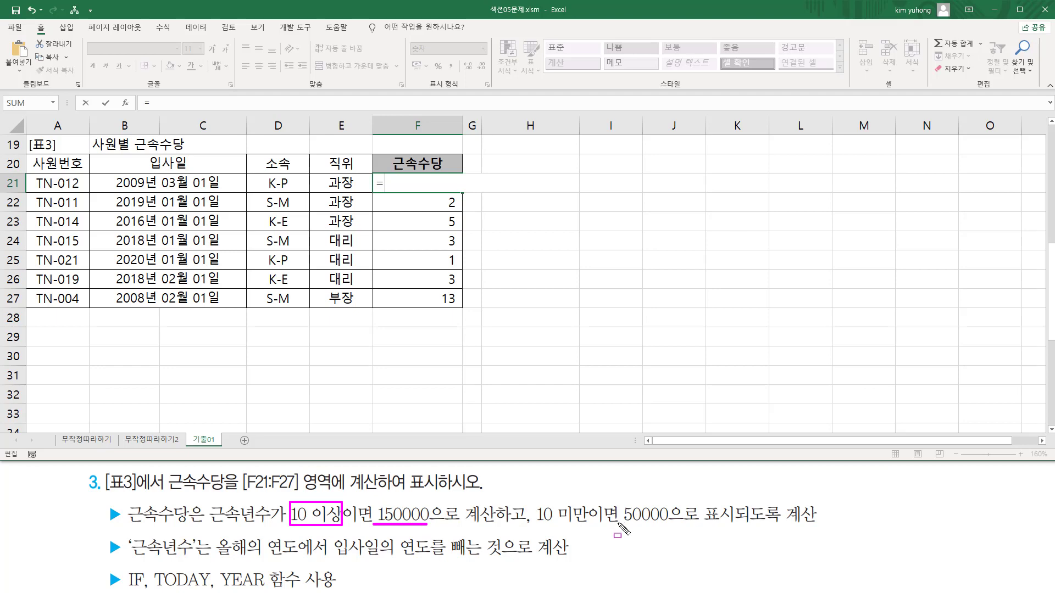
left_click_drag(617, 524, 681, 524)
mouse_move(124, 568)
left_mouse_down()
mouse_move(144, 590)
mouse_move(124, 590)
left_mouse_up()
key("Escape")
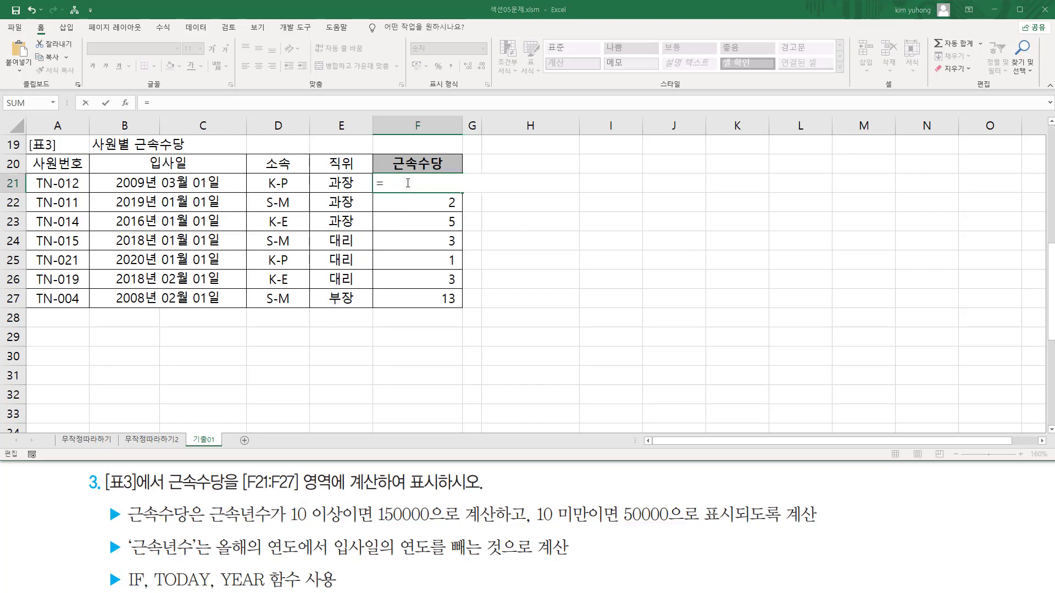
type("if(")
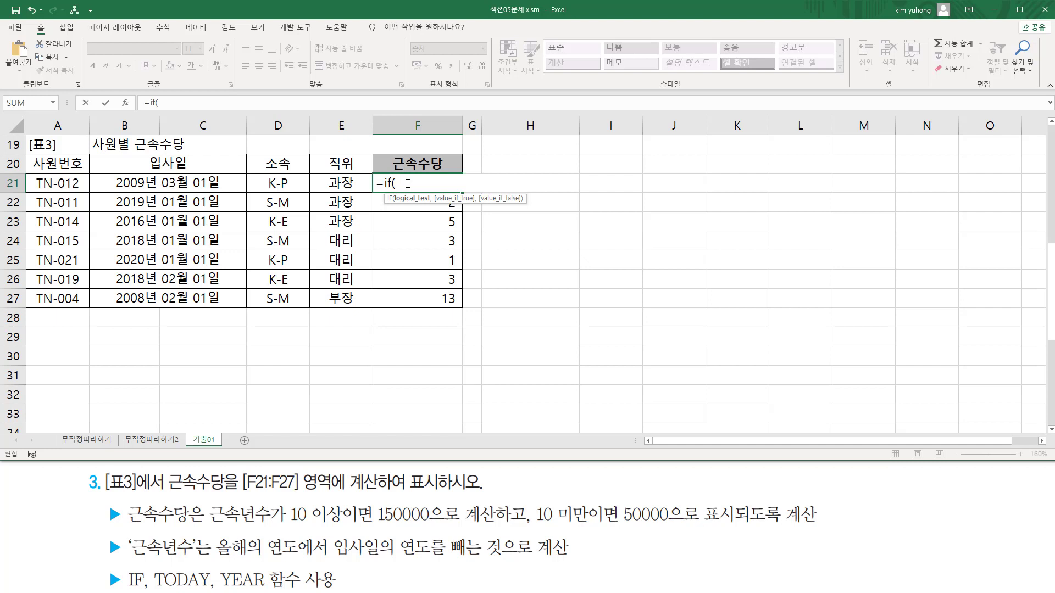
type("YEAR( TODAY() ) - YEAR(B21)")
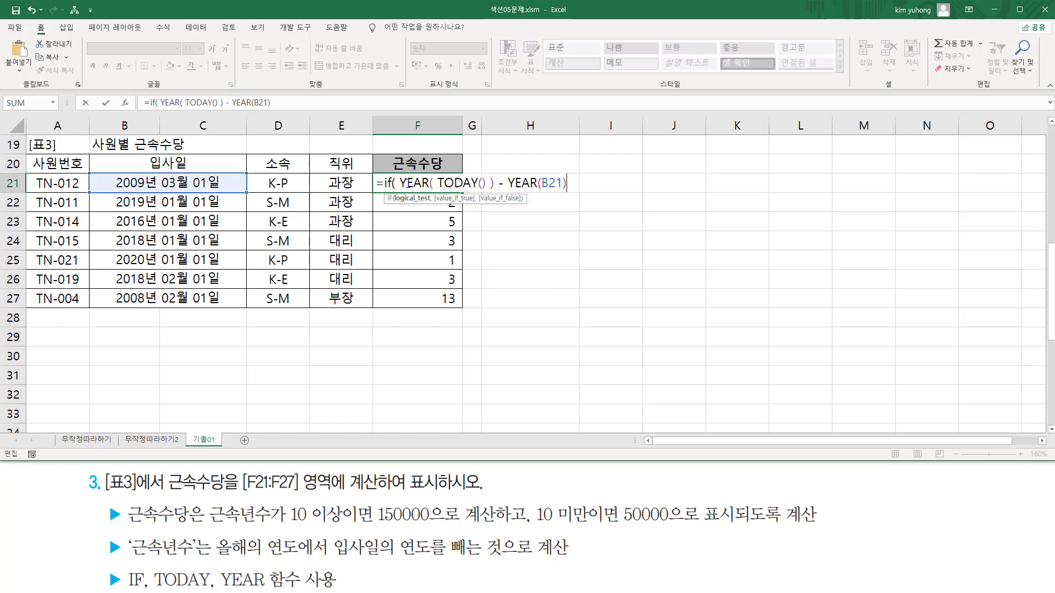
- Complete F21's IF formula with the condition >=10 and the results 150000 and 50000, and commit it
left_click_drag(398, 186, 571, 186)
left_click(574, 182)
type(">=10")
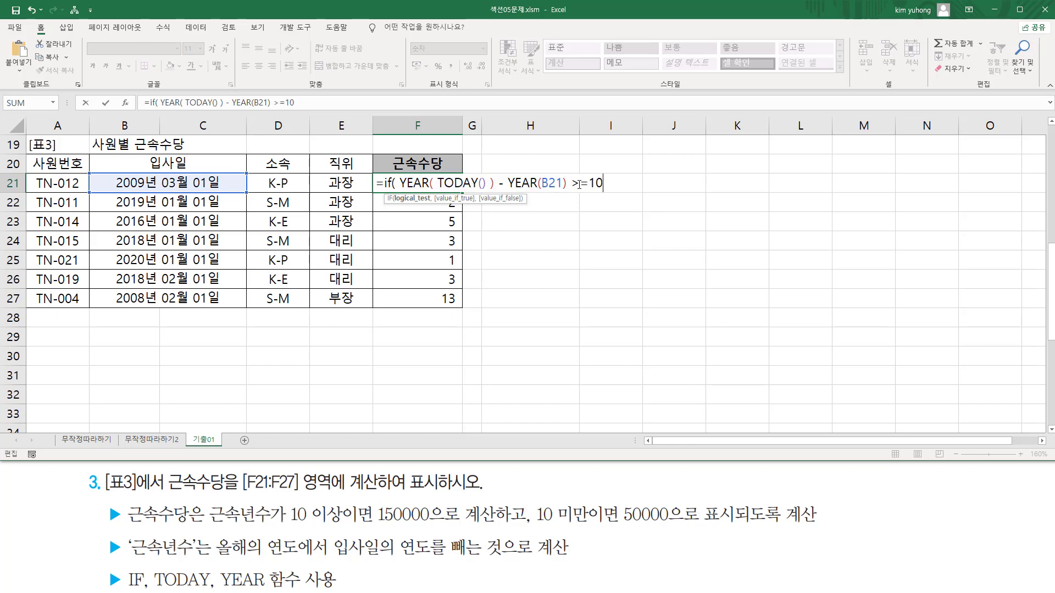
type(" ,")
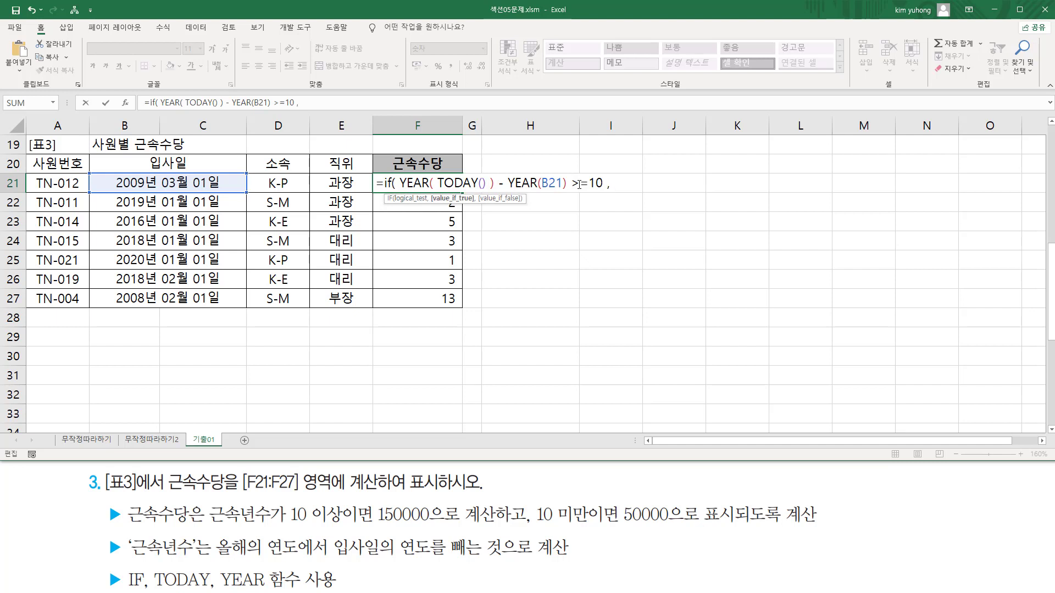
type("0000 , ")
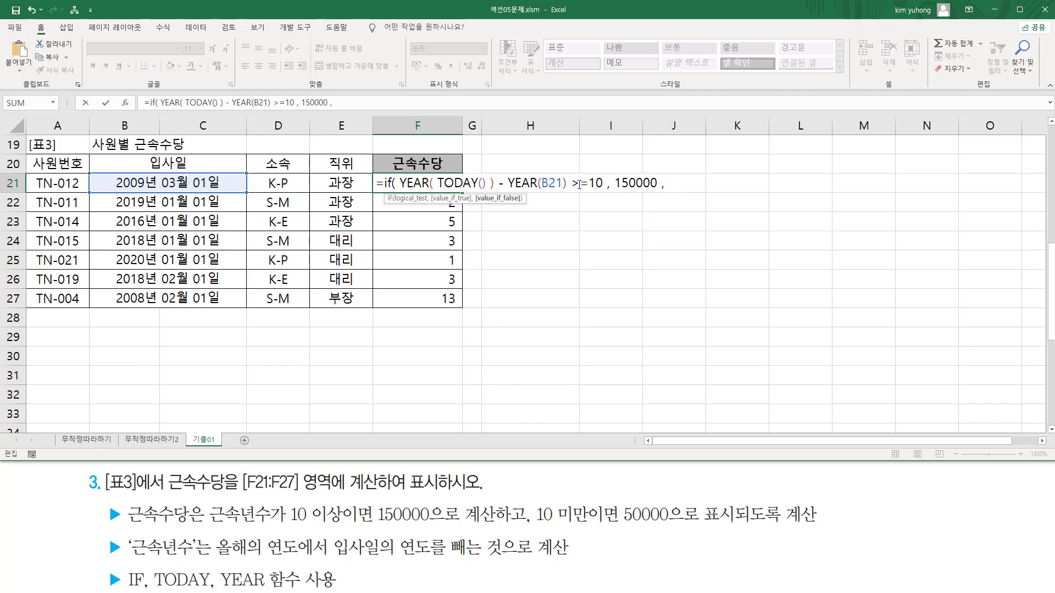
type("50000 )")
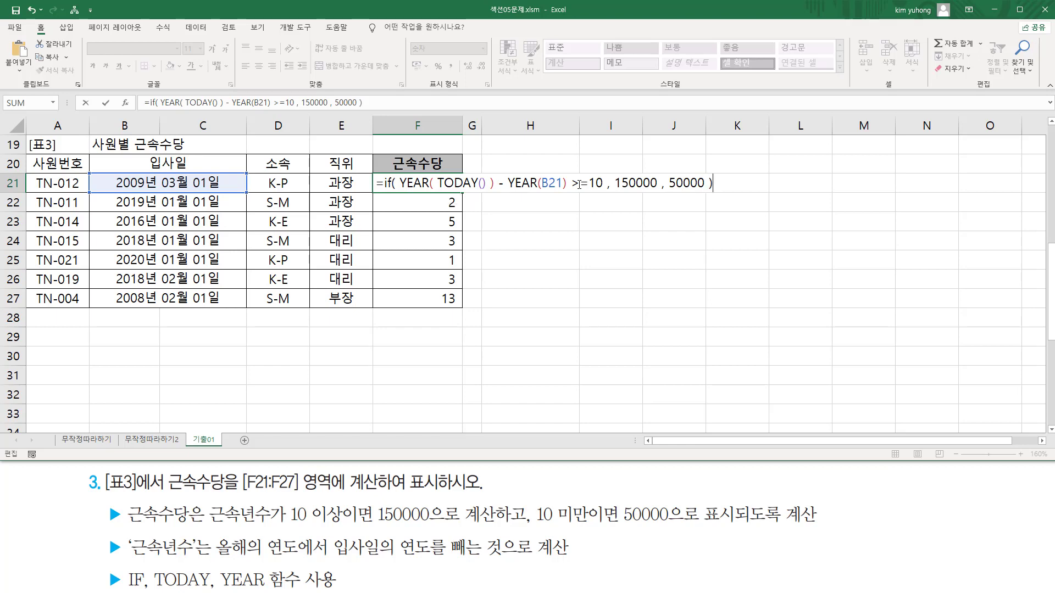
key("Return")
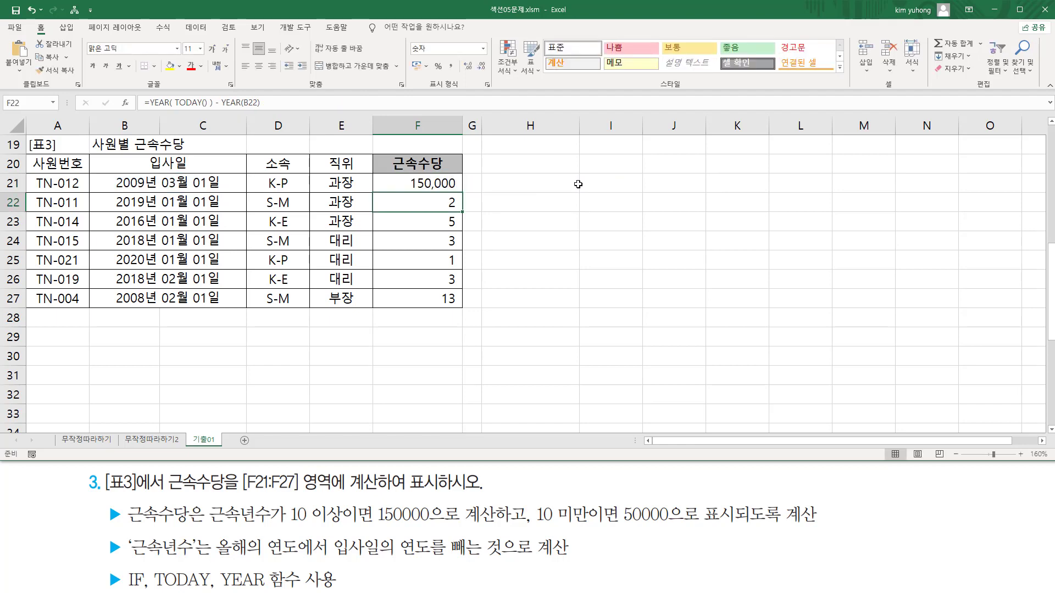
- Fill the IF formula from F21 down through F27 to calculate every employee's 근속수당
left_click(459, 184)
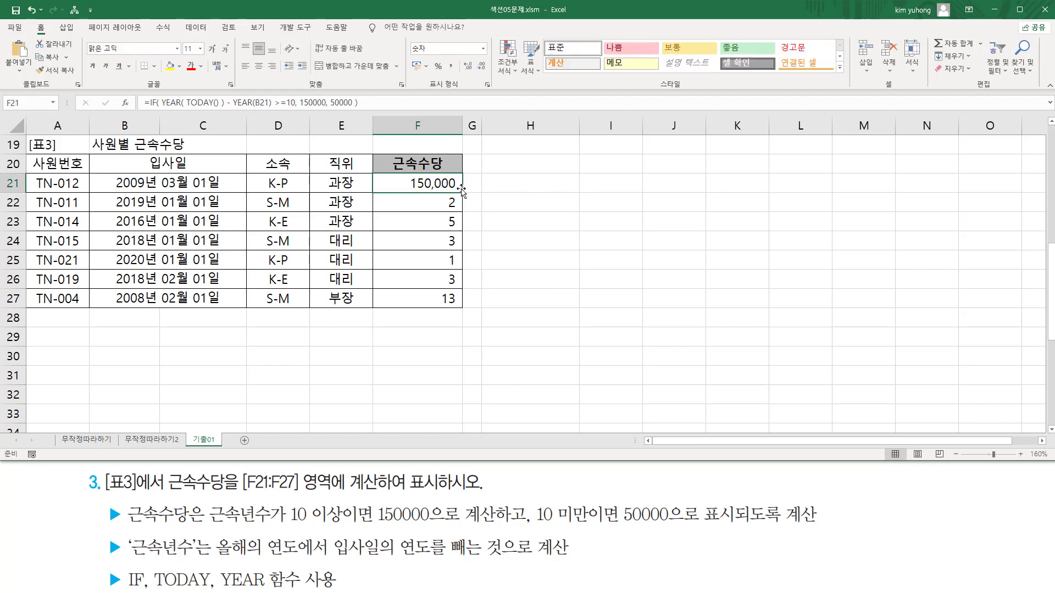
left_click_drag(461, 190, 460, 284)
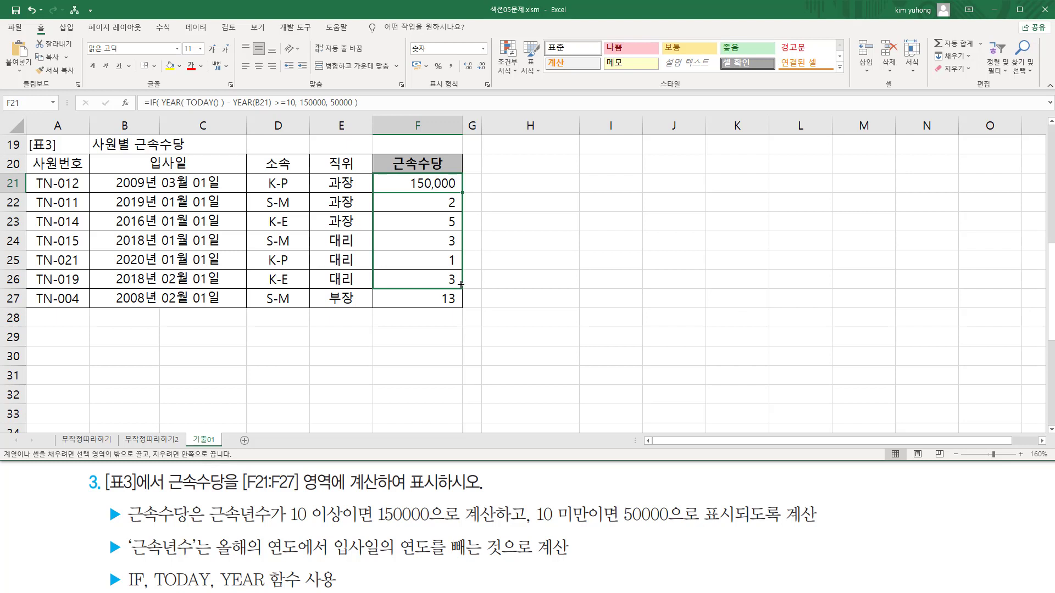
left_click_drag(461, 285, 461, 306)
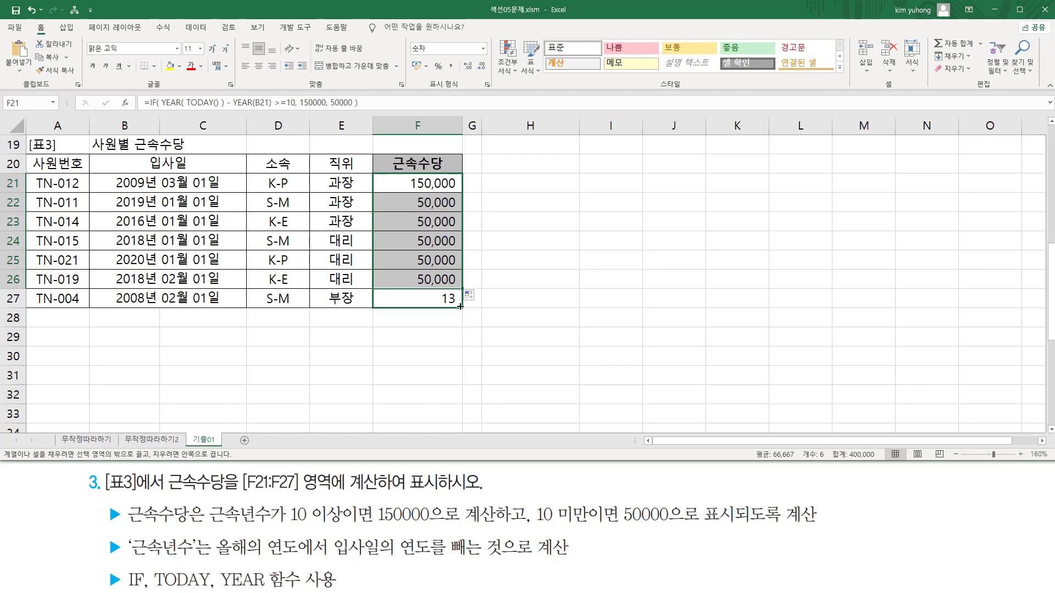
left_click_drag(460, 306, 461, 306)
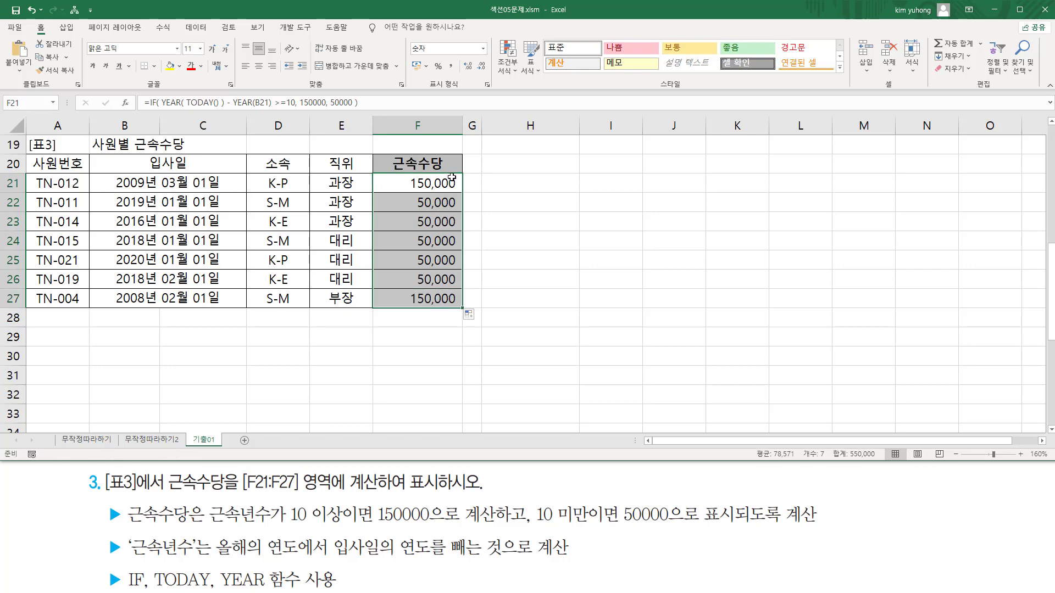
- Enter the formula as a text note in C29: =IF( YEAR( TODAY() ) - YEAR(B21) >=10, 150000, 50000 )
left_click(204, 338)
type("'")
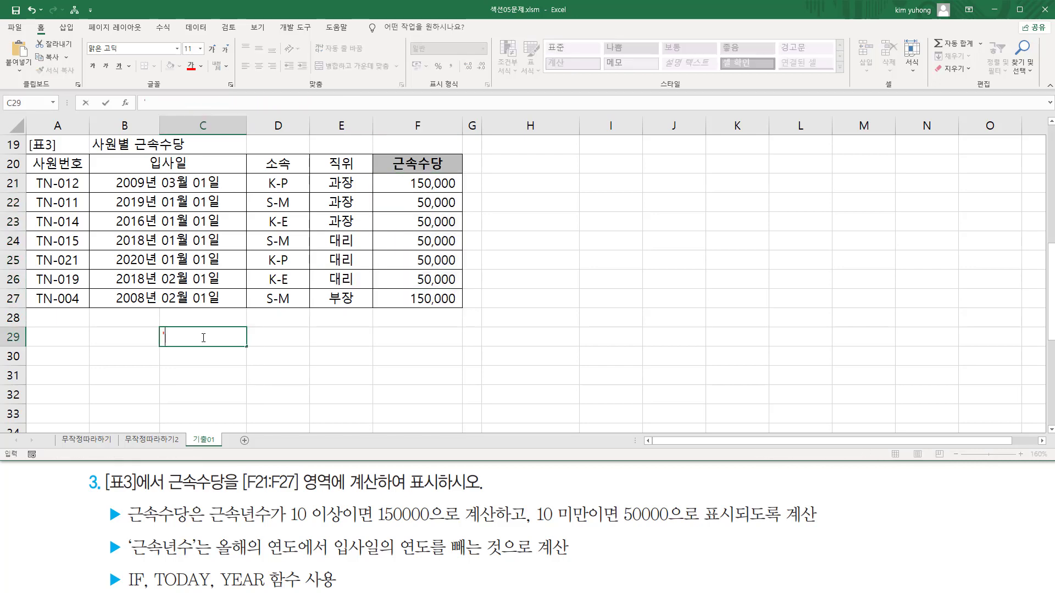
type("=IF( YEAR( TODAY() ) - YEAR(B21) >=10, 150000, 50000 )")
left_click(459, 400)
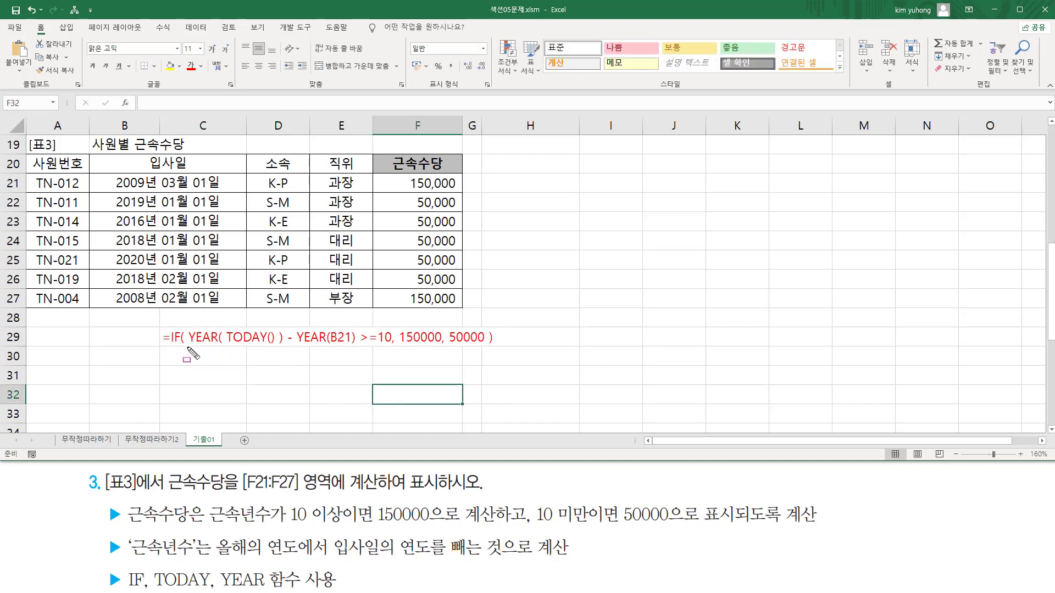
mouse_move(187, 348)
left_mouse_down()
mouse_move(396, 347)
mouse_move(393, 325)
mouse_move(434, 344)
mouse_move(485, 345)
left_mouse_up()
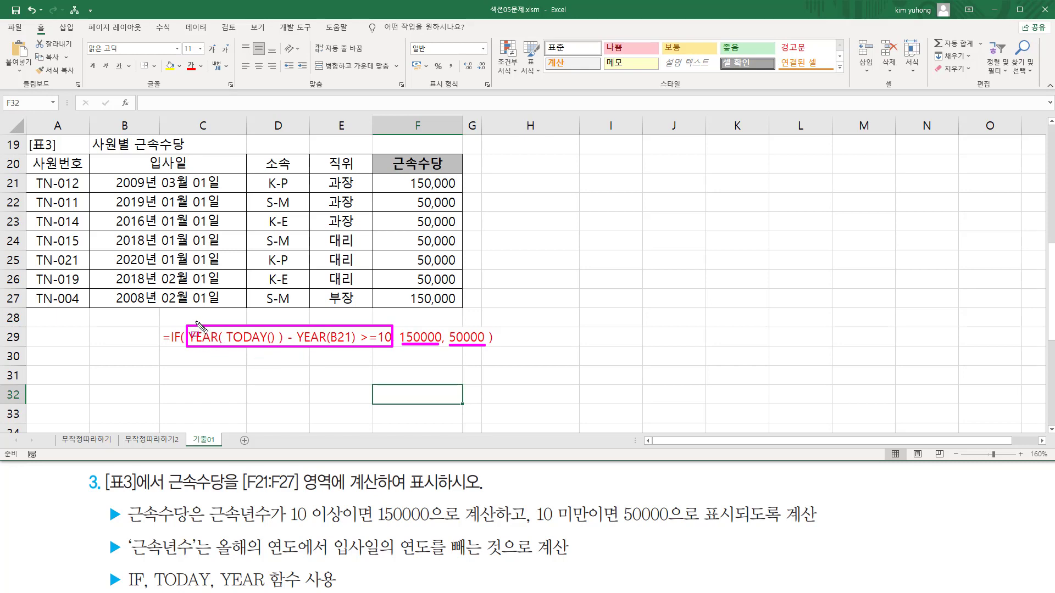
mouse_move(189, 316)
left_mouse_down()
mouse_move(202, 352)
mouse_move(283, 360)
left_mouse_up()
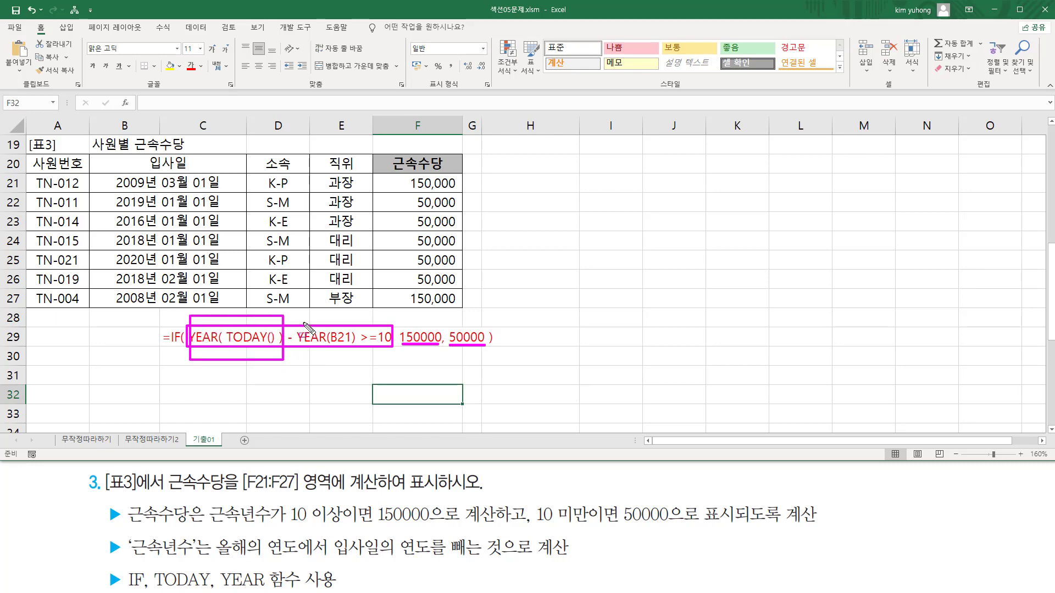
mouse_move(298, 316)
left_mouse_down()
mouse_move(322, 357)
mouse_move(355, 359)
left_mouse_up()
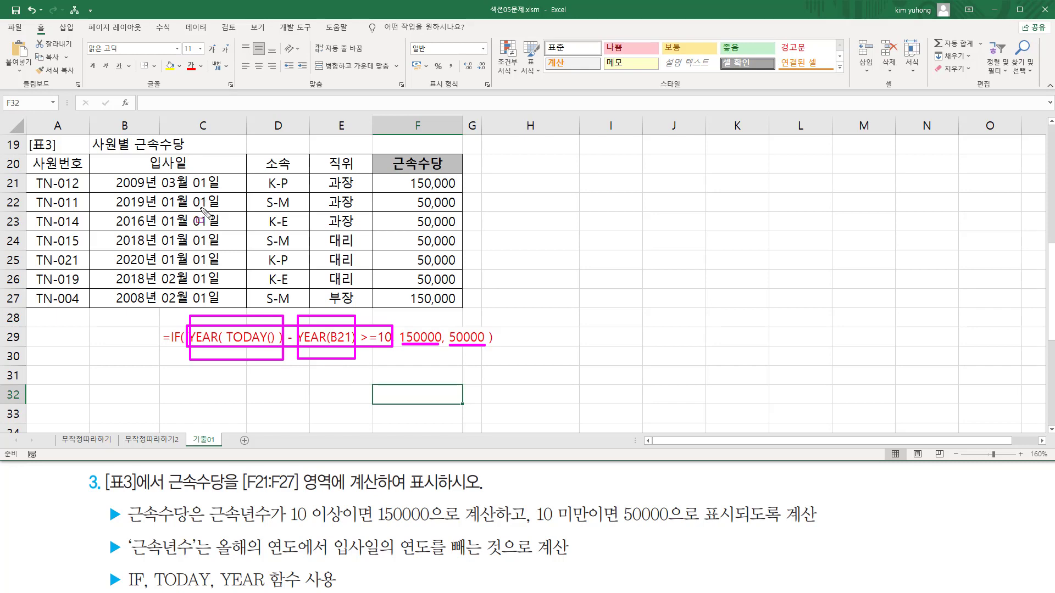
key("Escape")
key("ctrl+2")
mouse_move(187, 325)
left_mouse_down()
mouse_move(198, 335)
mouse_move(340, 350)
mouse_move(484, 346)
left_mouse_up()
key("Escape")
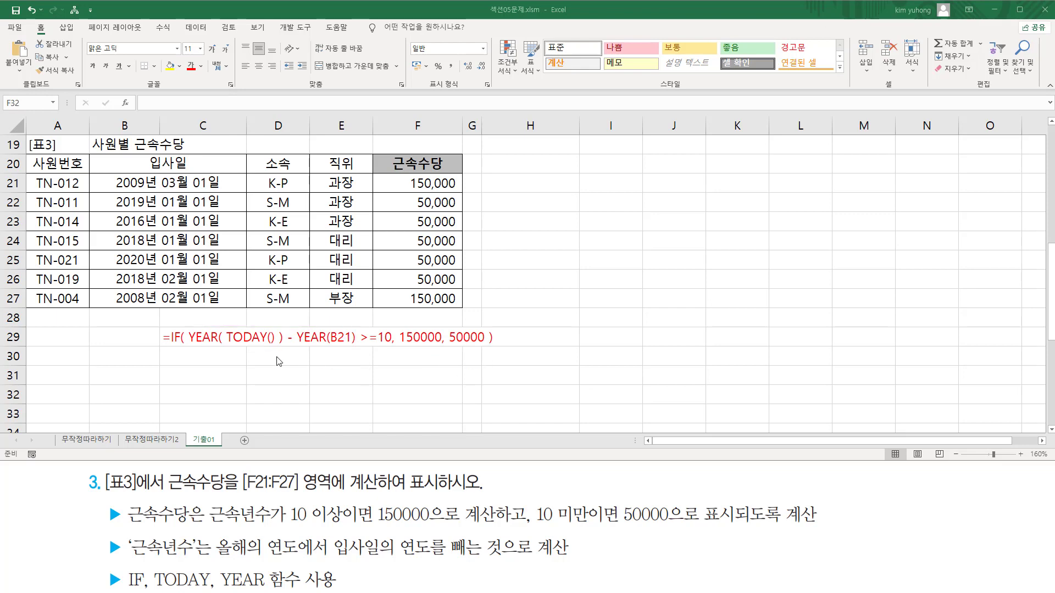